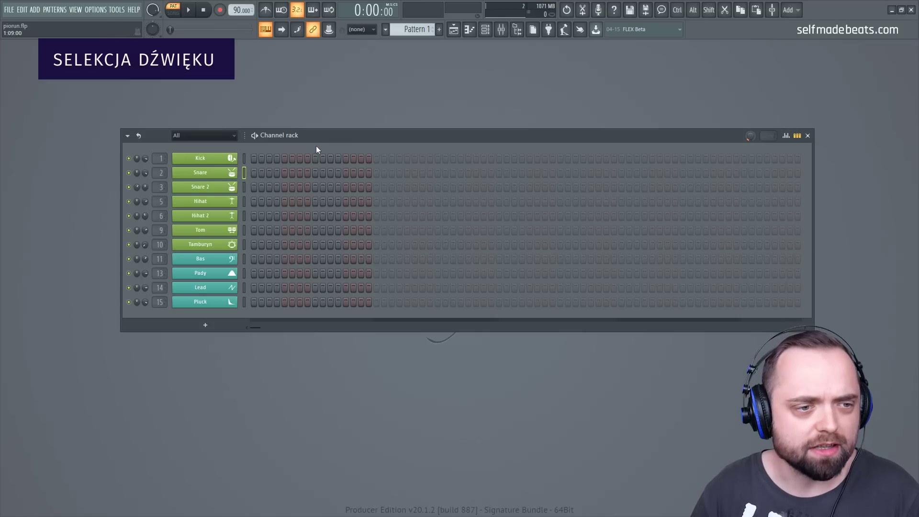
# - Audition the Snare and Snare 2 drum sounds
pyautogui.press('z')
pyautogui.press('z')
pyautogui.press('z')
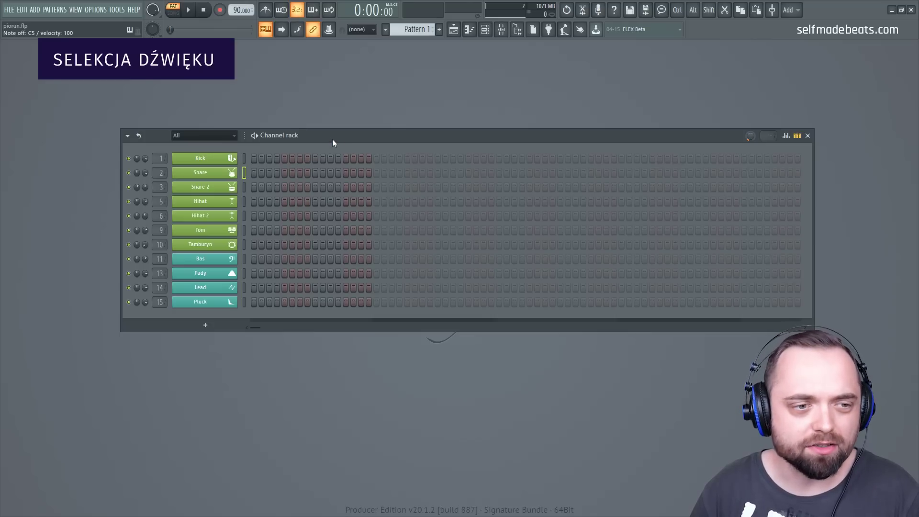
pyautogui.click(243, 187)
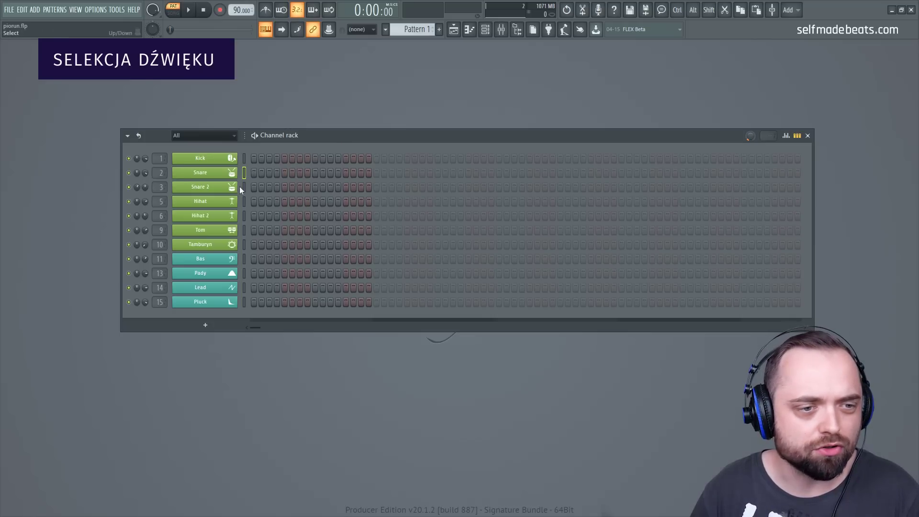
pyautogui.press('z')
pyautogui.press('z')
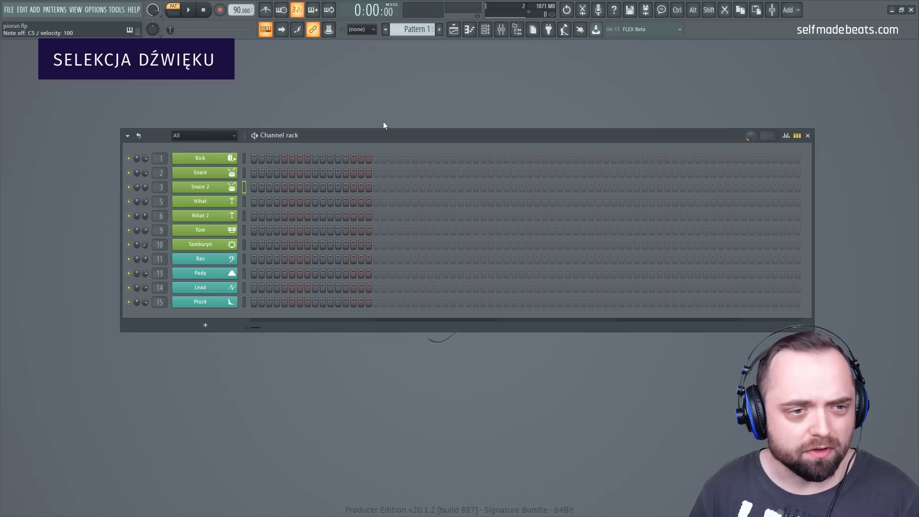
# - Audition the Hihat and Hihat 2 sounds
pyautogui.click(243, 201)
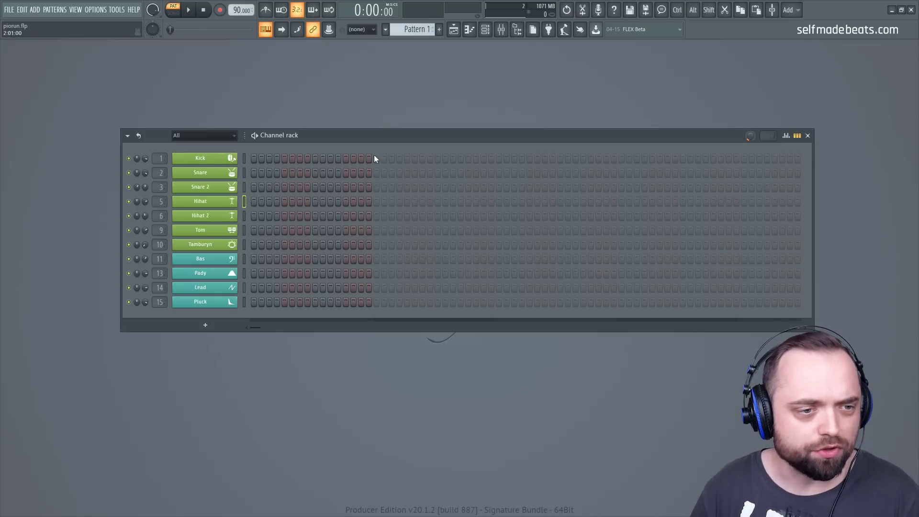
pyautogui.press('z')
pyautogui.press('z')
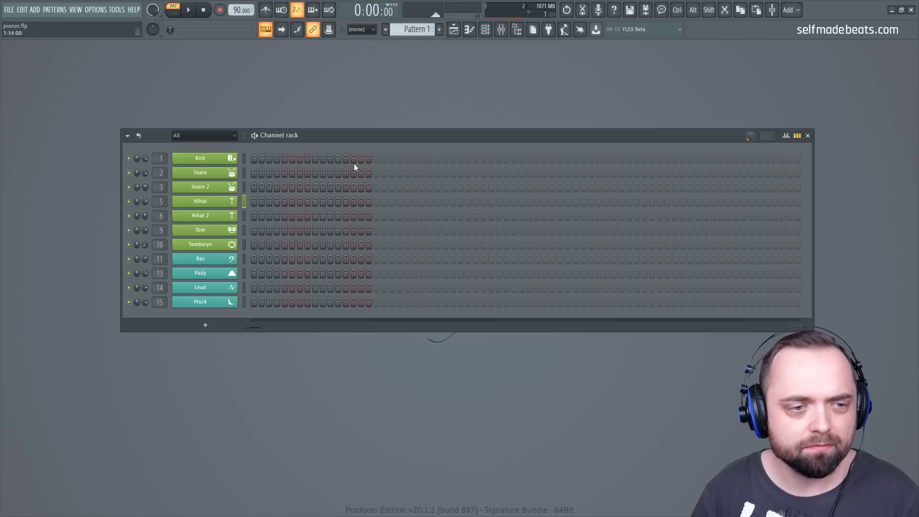
pyautogui.click(244, 216)
pyautogui.press('z')
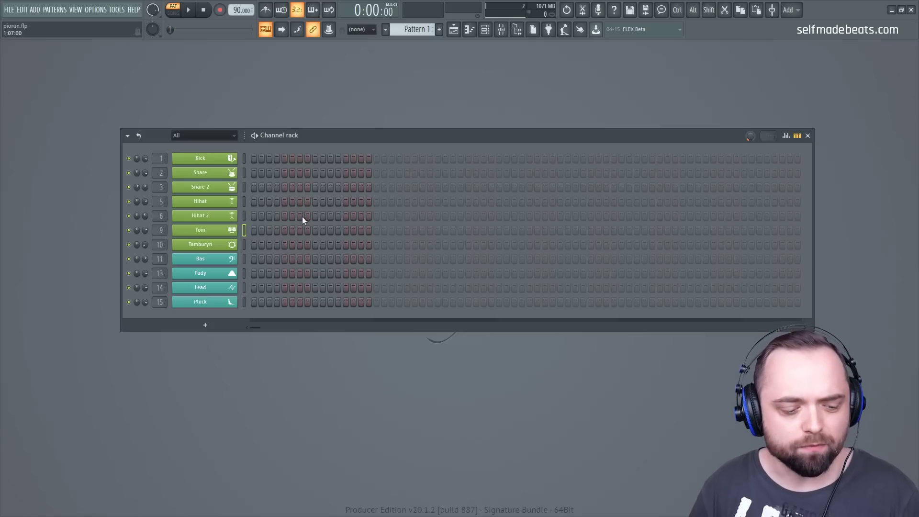
# - Audition the Tom and Tamburyn sounds
pyautogui.press('q')
pyautogui.press('q')
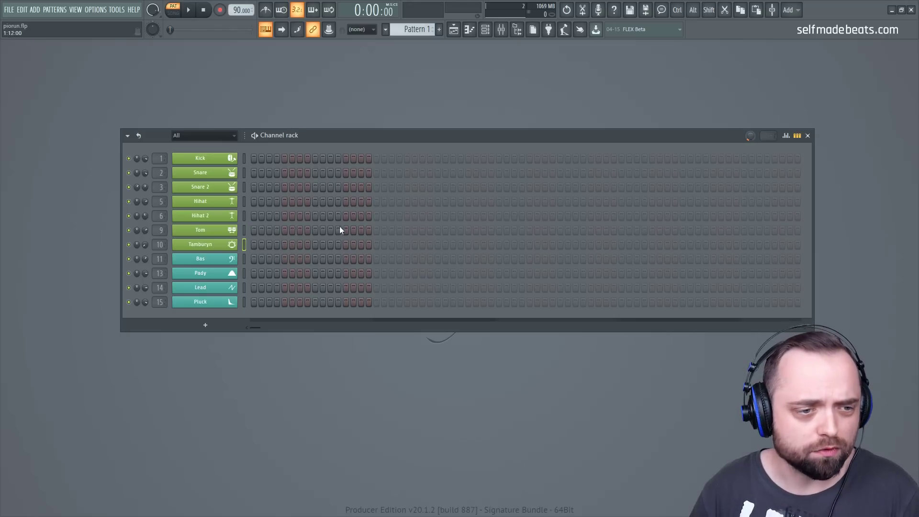
pyautogui.press('z')
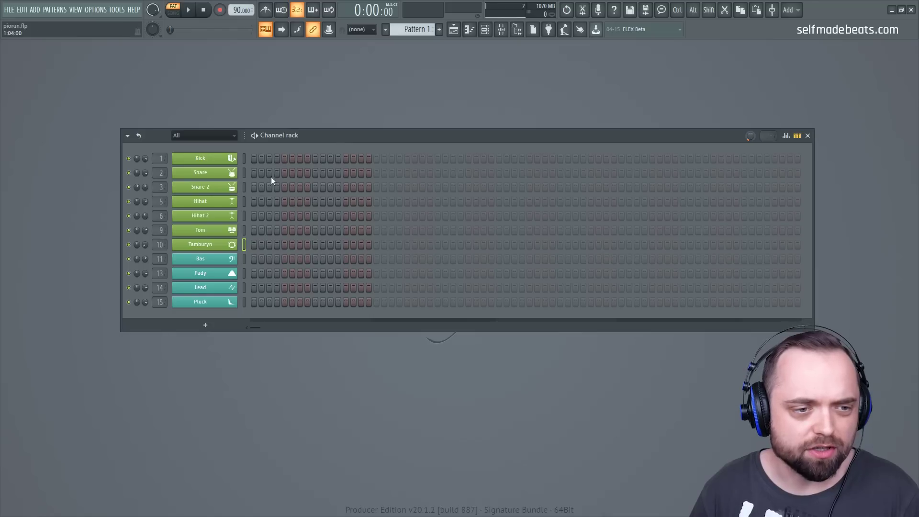
# - Audition the Bas channel and view its Vacuum Pro synth settings
pyautogui.click(244, 258)
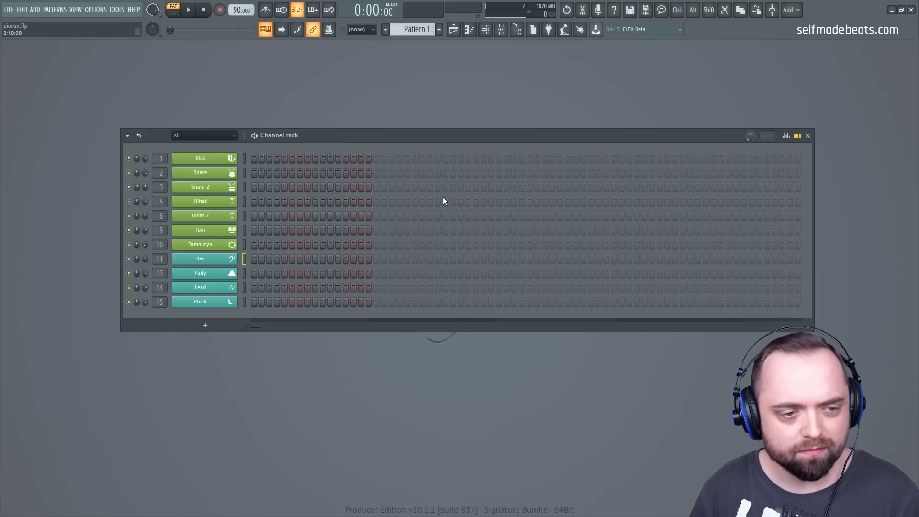
pyautogui.press('z')
pyautogui.press('z')
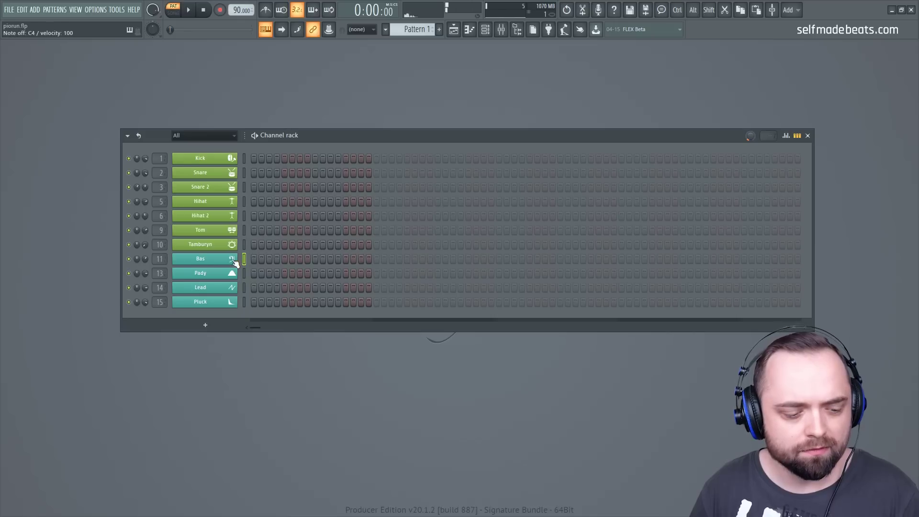
pyautogui.click(234, 261)
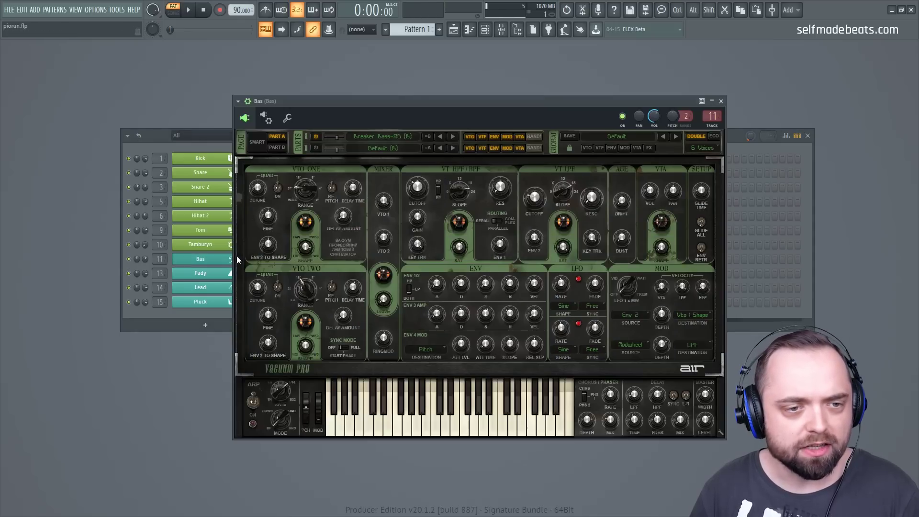
pyautogui.click(721, 101)
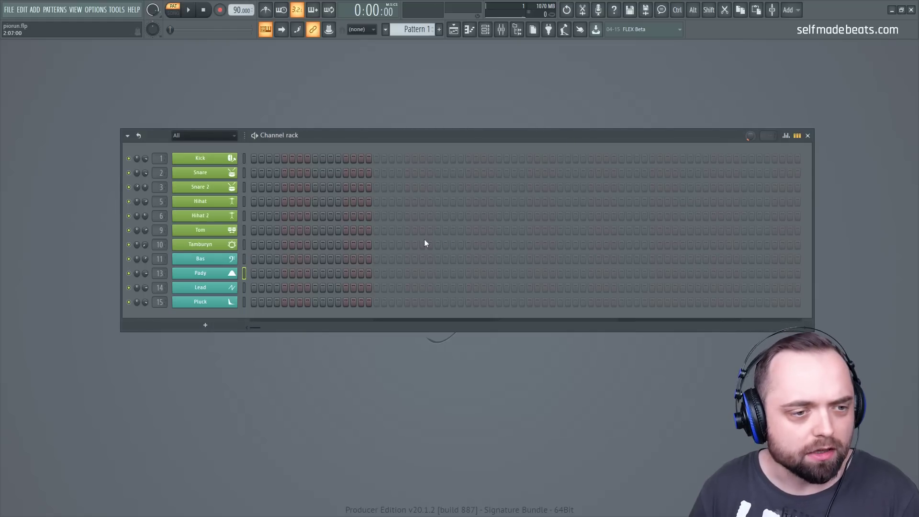
# - View the Pady channel's GMS settings and audition the Lead channel's European Octave Wheel patch in Omnisphere
pyautogui.click(222, 273)
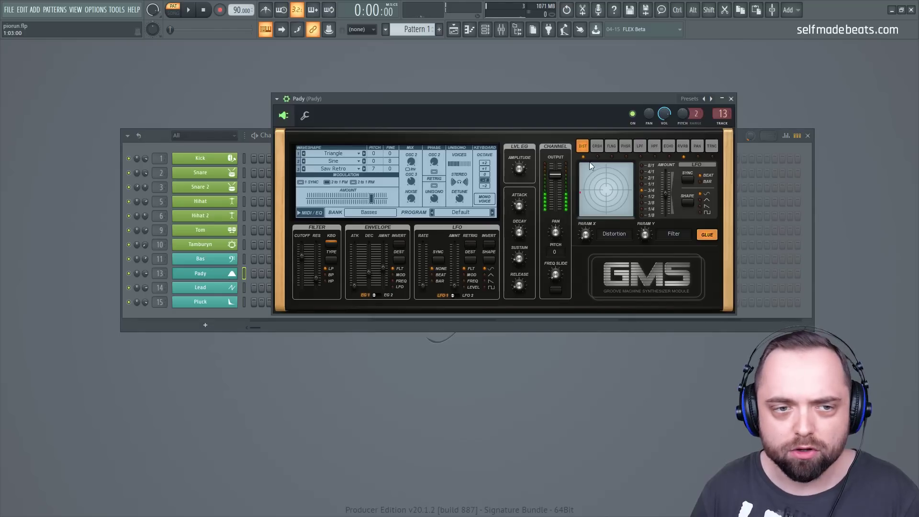
pyautogui.click(731, 99)
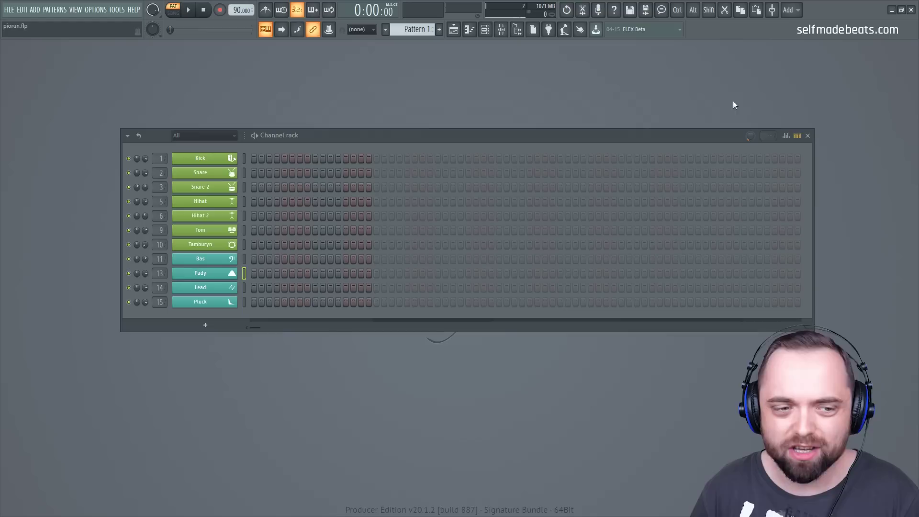
pyautogui.click(229, 290)
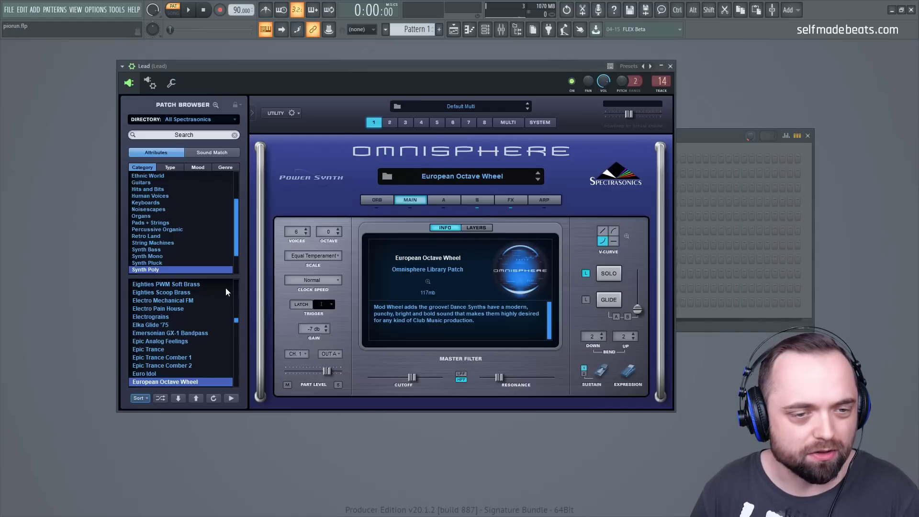
pyautogui.press('q')
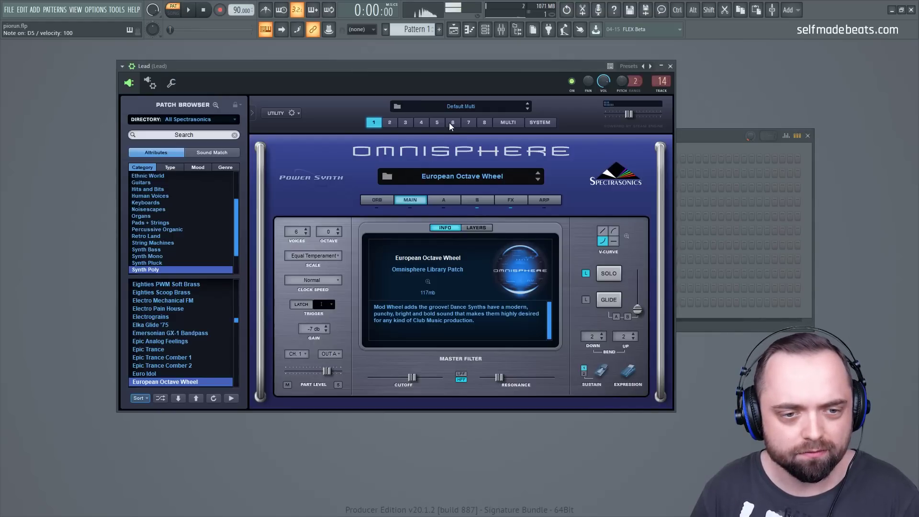
pyautogui.click(671, 66)
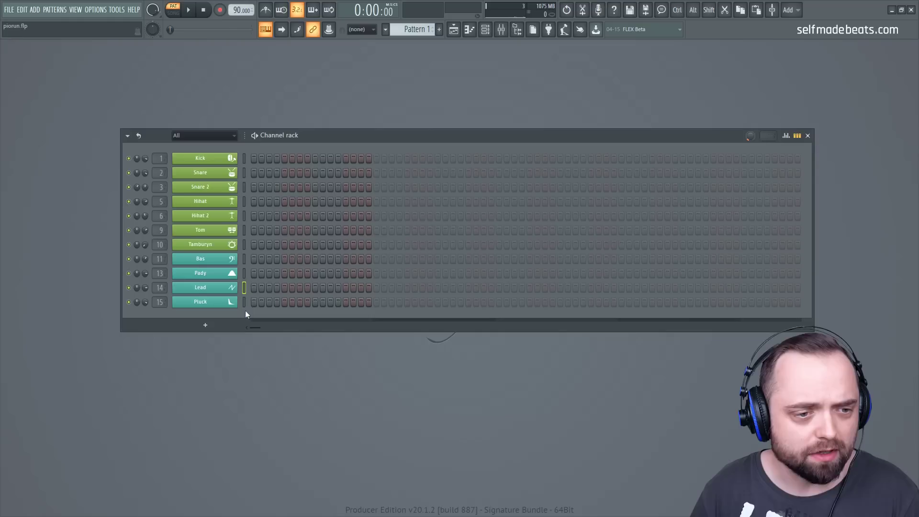
# - Audition the Pluck channel and view its GMS synth settings
pyautogui.press('e')
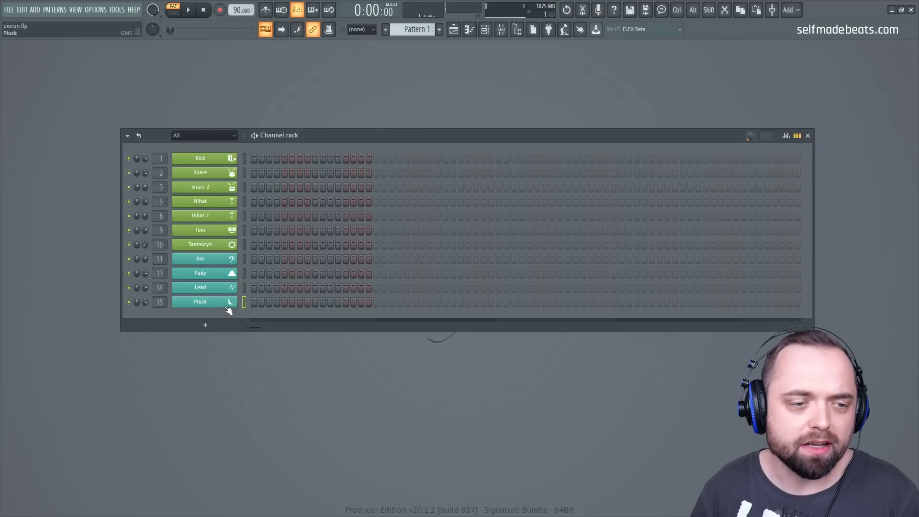
pyautogui.click(231, 302)
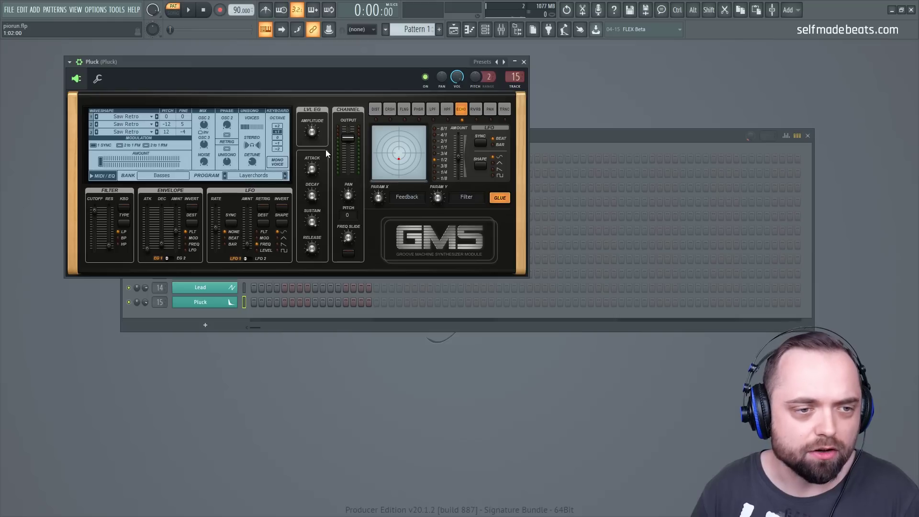
pyautogui.click(525, 62)
# - Program a two-bar Kick rhythm with hits on steps 1, 9, 11, 17, 24, 25 and 27
pyautogui.moveTo(499, 137)
pyautogui.mouseDown()
pyautogui.moveTo(497, 110)
pyautogui.moveTo(495, 120)
pyautogui.mouseUp()
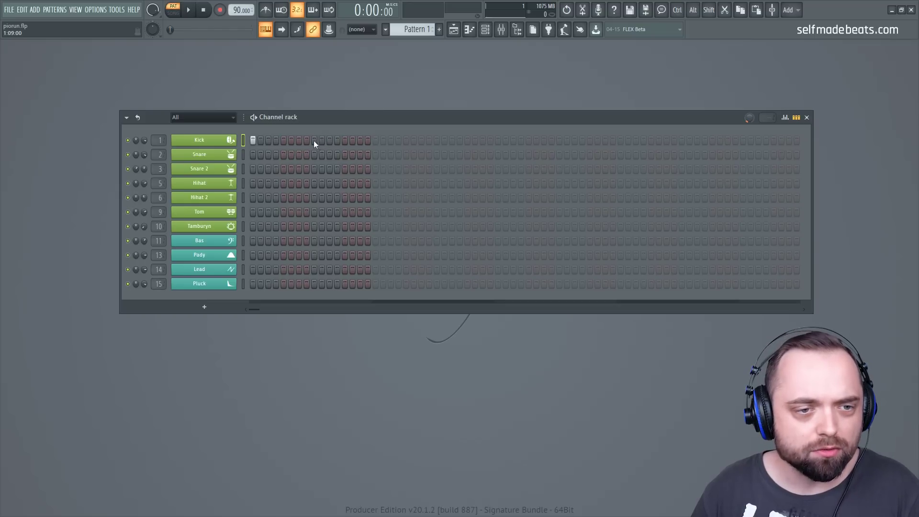
pyautogui.click(376, 140)
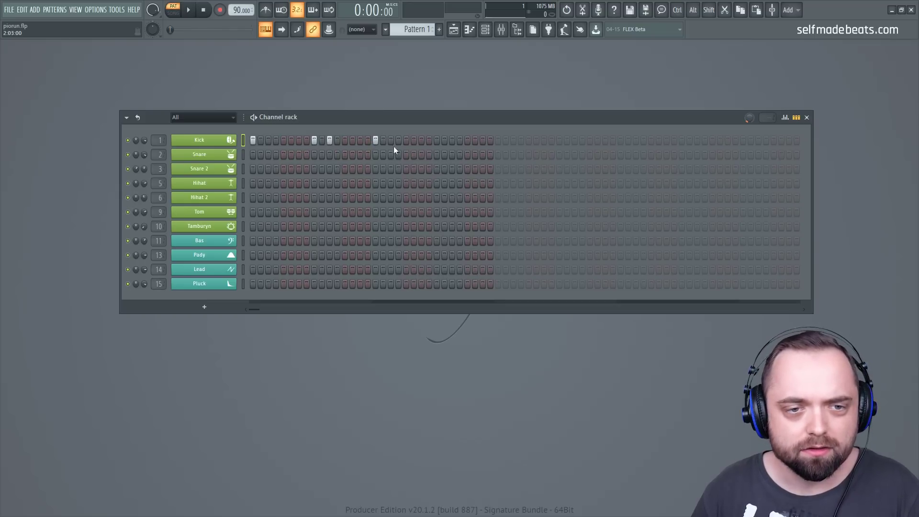
pyautogui.click(429, 140)
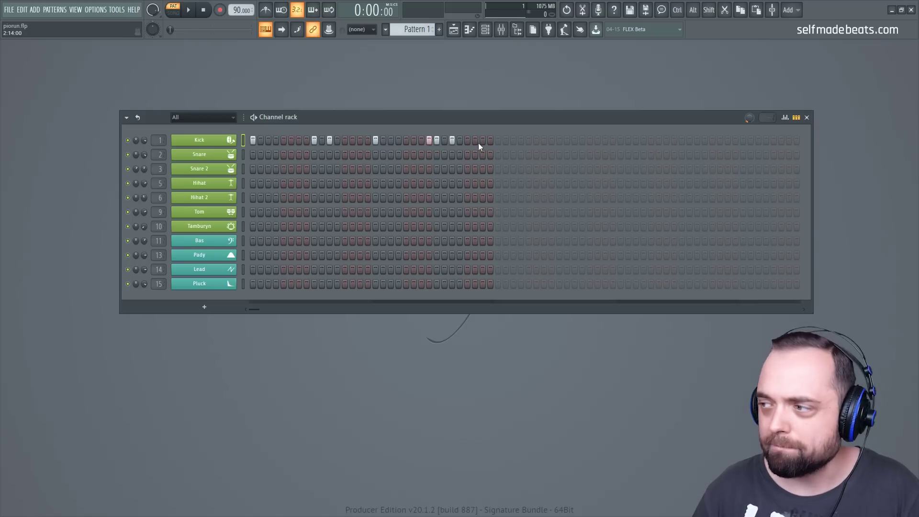
# - Lower the velocity of the step 24 Kick hit in the piano roll and audition the pattern with the metronome on
pyautogui.rightClick(228, 140)
pyautogui.click(254, 140)
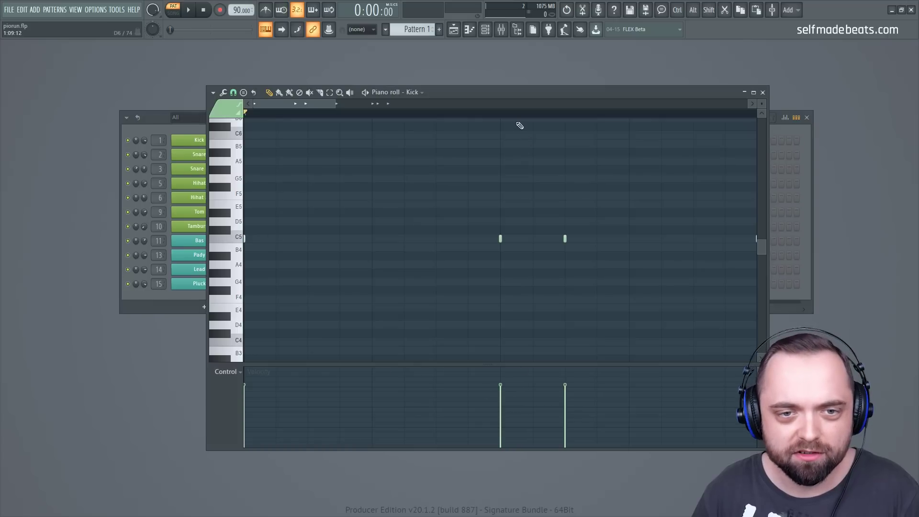
pyautogui.click(529, 405)
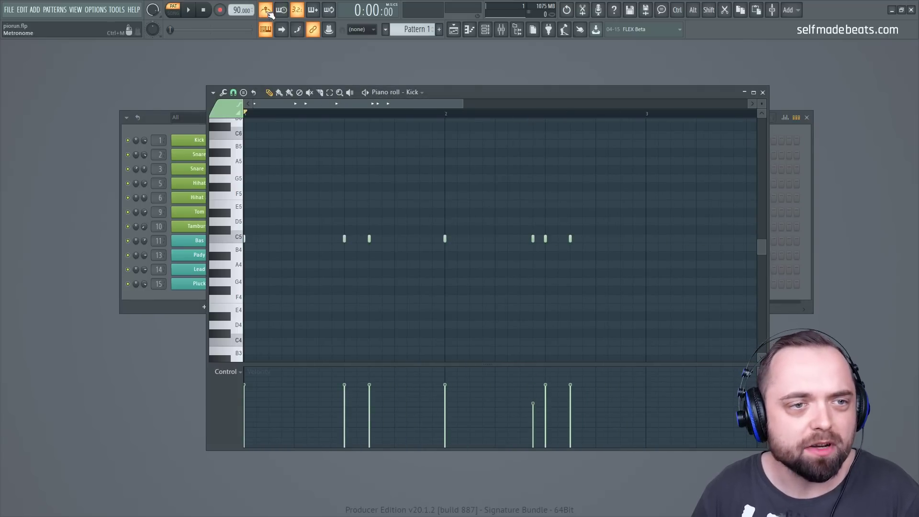
pyautogui.press('space')
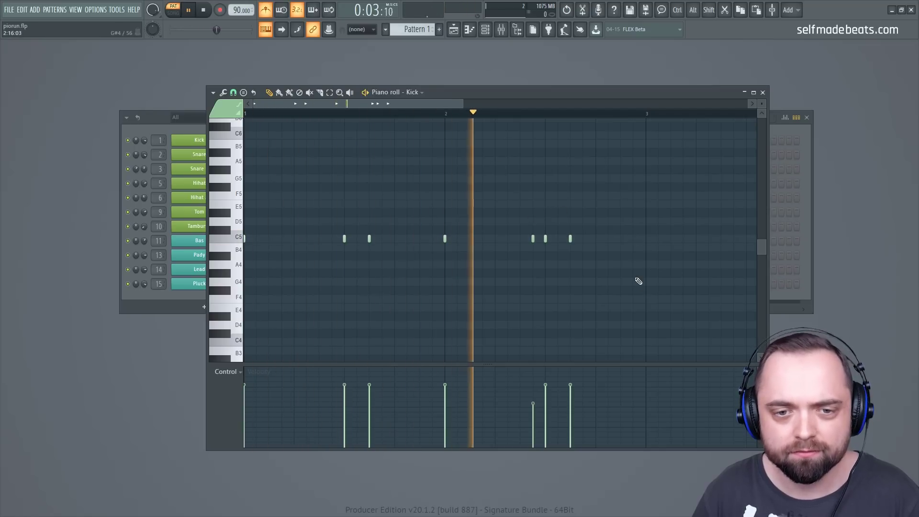
pyautogui.press('space')
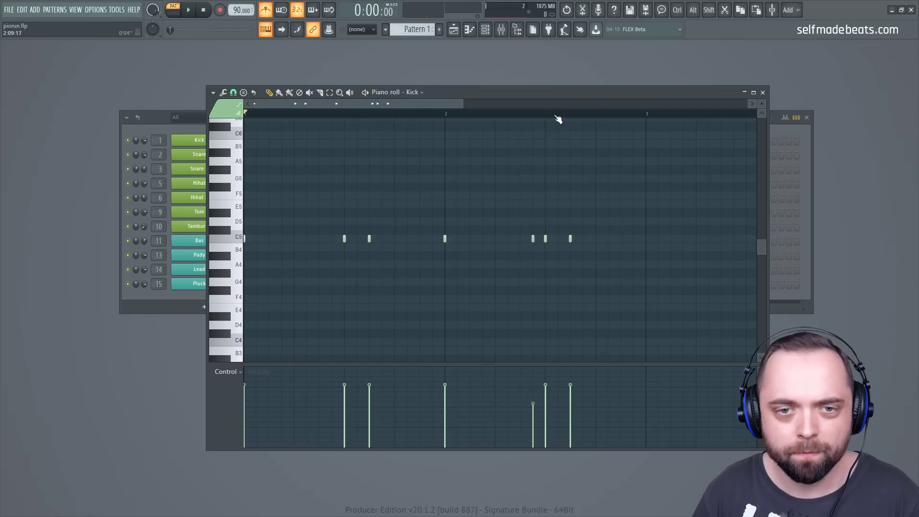
# - Copy all the Kick notes of bars 1 and 2 into bars 3 and 4
pyautogui.scroll(-2, 555, 115)
pyautogui.keyDown('ctrl'); pyautogui.moveTo(583, 294); pyautogui.dragTo(243, 191); pyautogui.keyUp('ctrl')
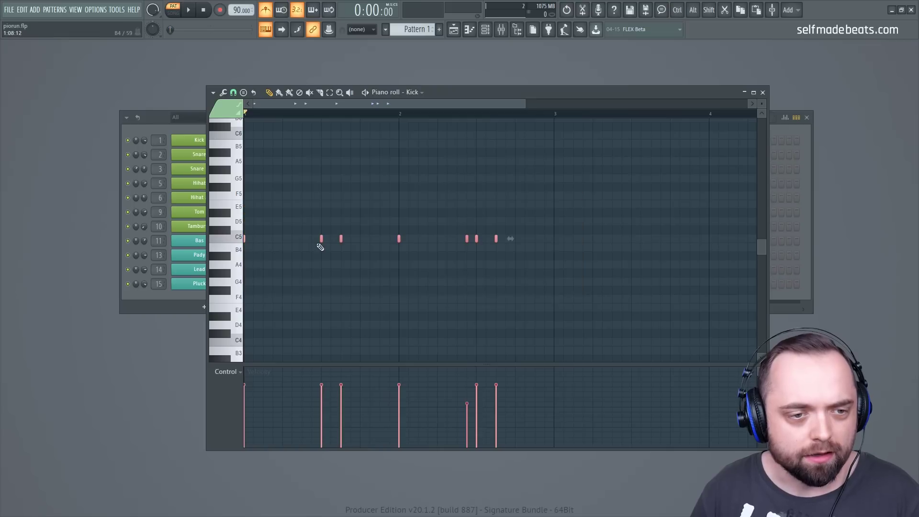
pyautogui.keyDown('shift'); pyautogui.moveTo(321, 238); pyautogui.dragTo(618, 261); pyautogui.keyUp('shift')
pyautogui.scroll(-2, 533, 119)
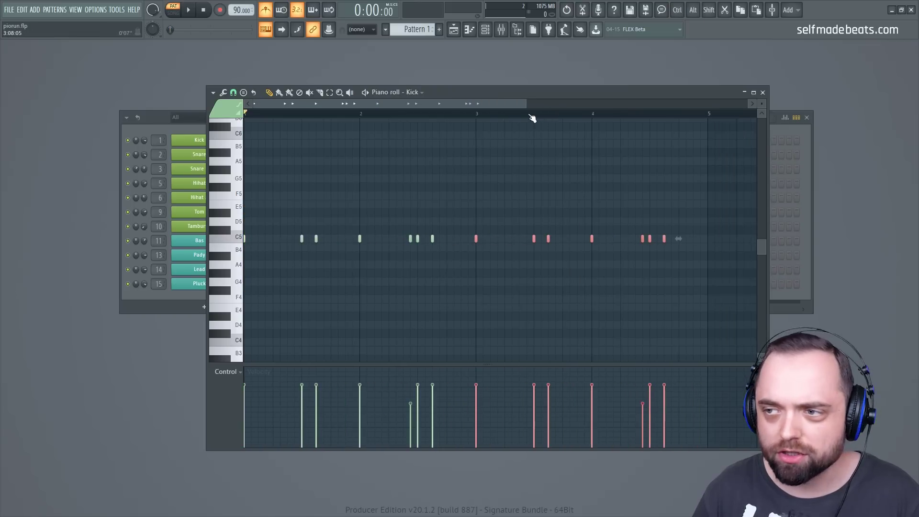
# - Extend the Kick rhythm through bar 8 by copying the two-bar phrase into bars 5–6 and 7–8, and close the piano roll
pyautogui.scroll(-1, 531, 118)
pyautogui.scroll(-1, 532, 117)
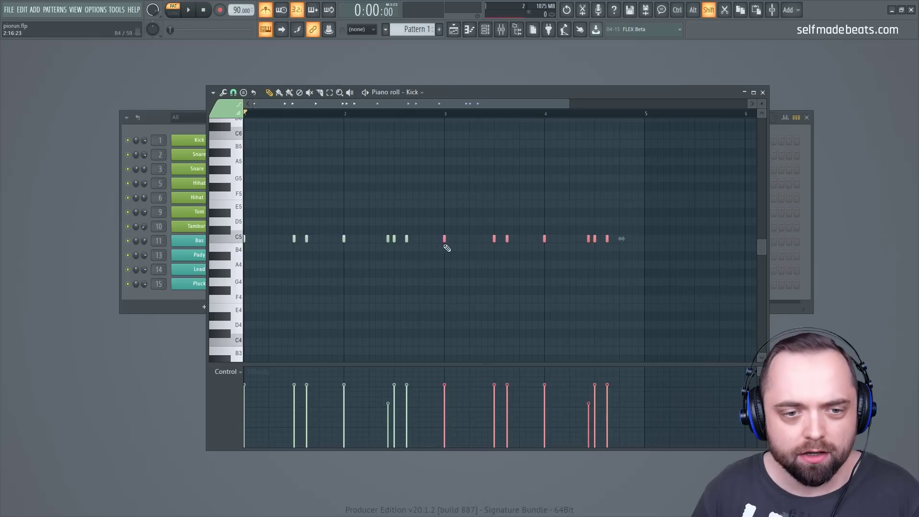
pyautogui.moveTo(444, 240); pyautogui.dragTo(647, 246)
pyautogui.scroll(-1, 540, 122)
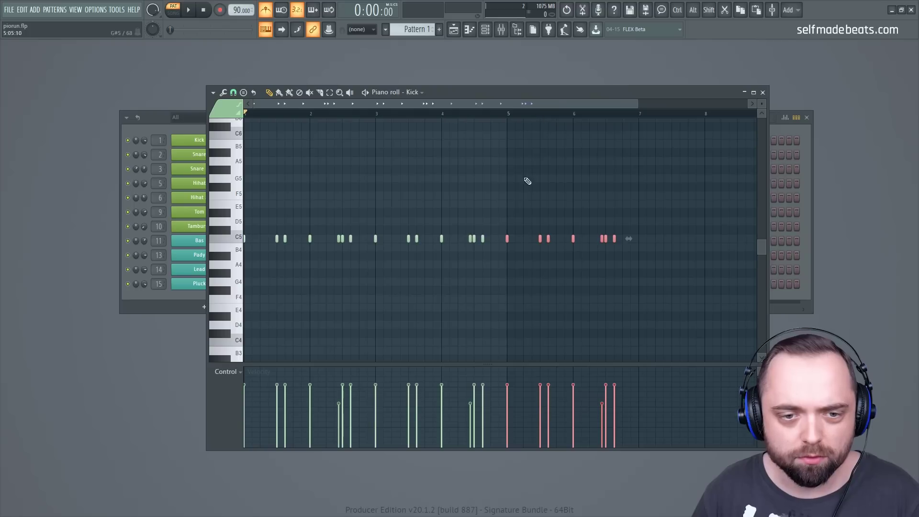
pyautogui.moveTo(506, 240); pyautogui.dragTo(638, 254)
pyautogui.scroll(-2, 560, 117)
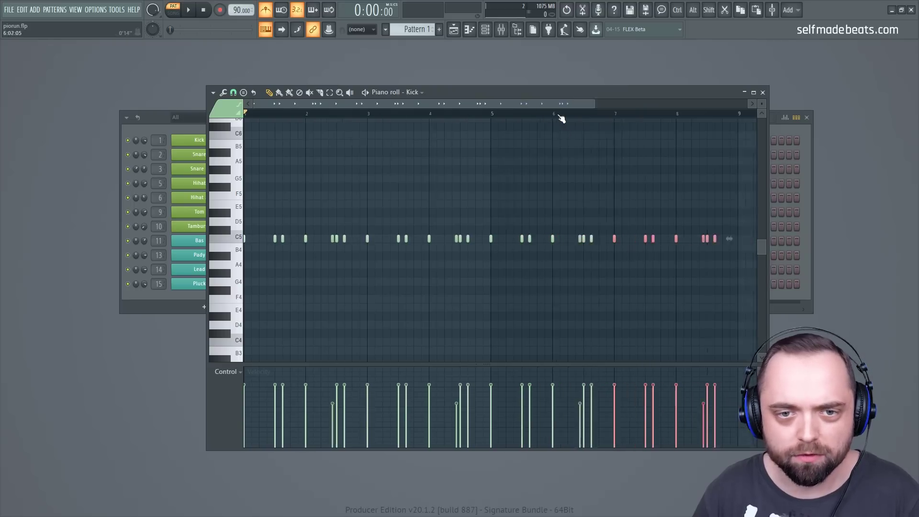
pyautogui.hotkey('ctrl', 'd')
pyautogui.click(763, 92)
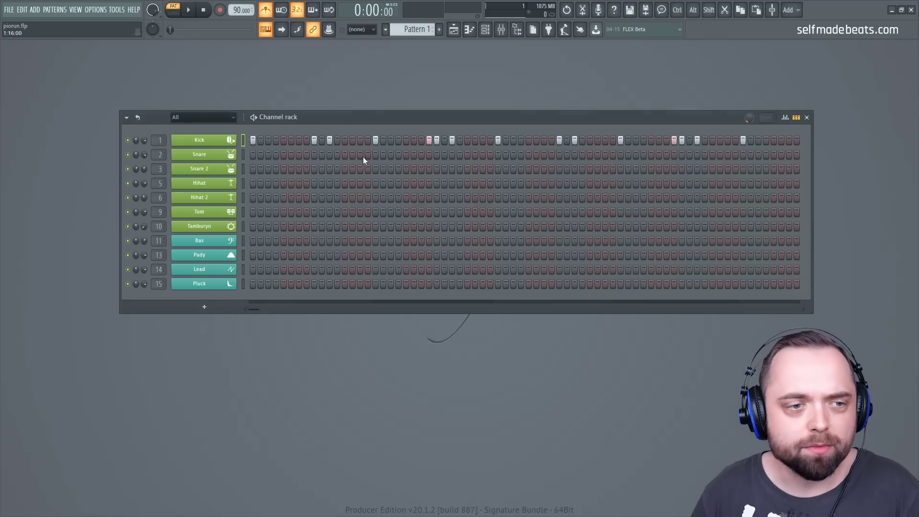
# - Place a hit on step 5 for both the Snare and Snare 2 channels
pyautogui.click(284, 154)
pyautogui.click(284, 168)
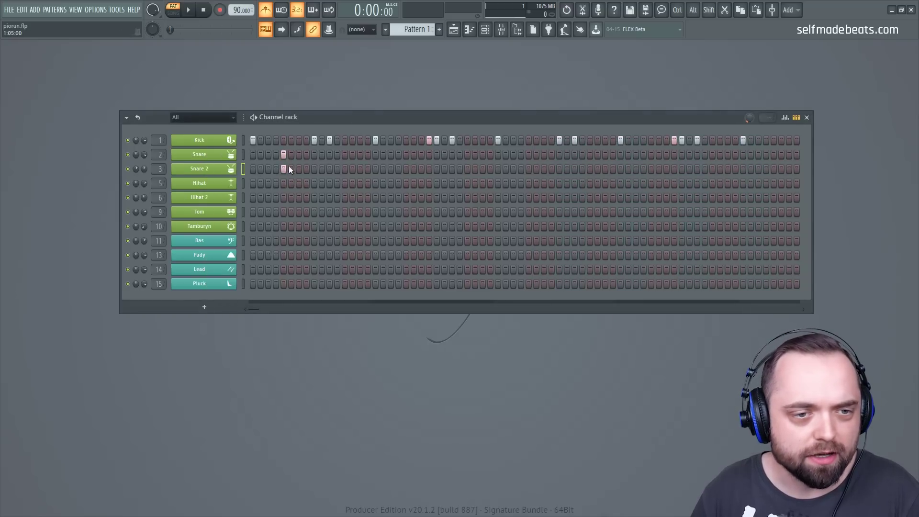
# - Add Snare hits on steps 13 and 16 of bar 1 in the piano roll, lowering the step 16 hit's velocity
pyautogui.rightClick(226, 153)
pyautogui.click(263, 155)
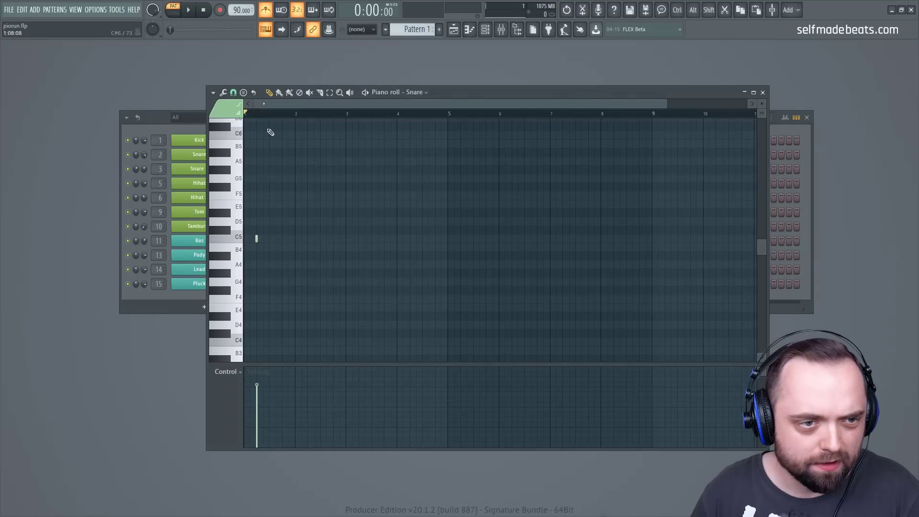
pyautogui.scroll(5, 275, 116)
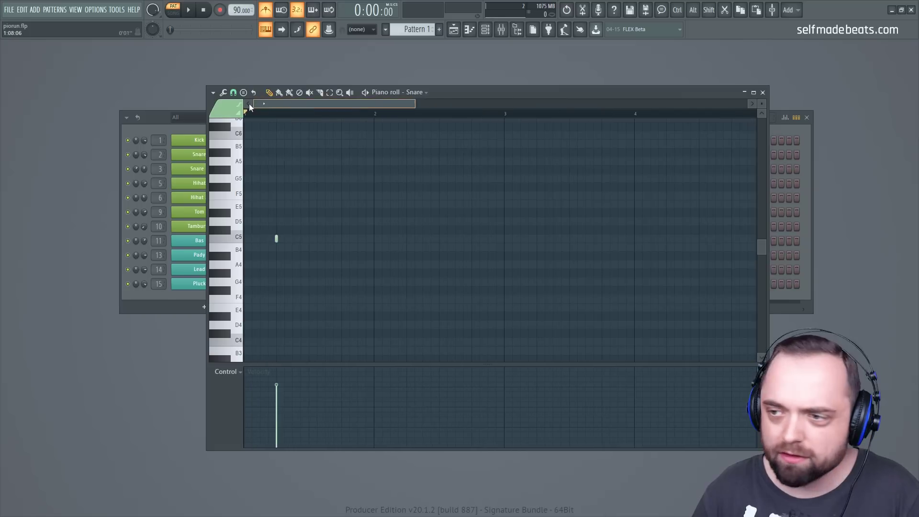
pyautogui.click(343, 239)
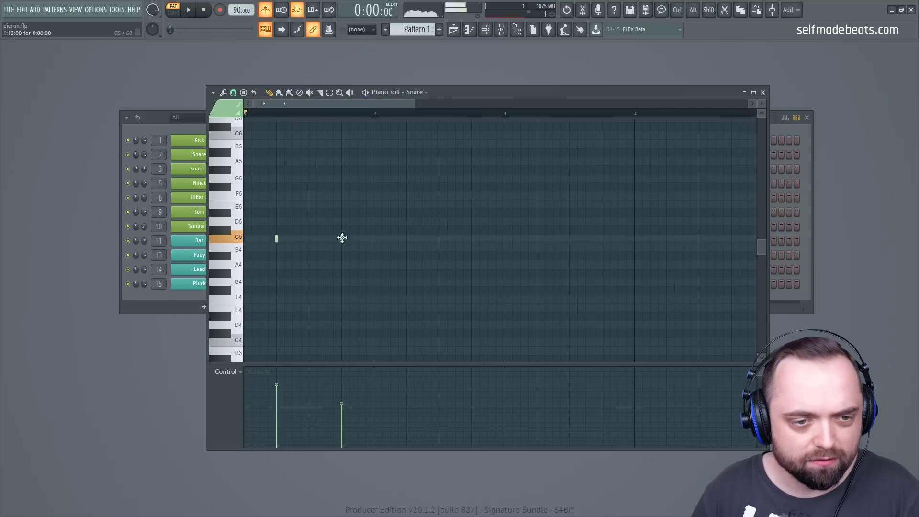
pyautogui.rightClick(342, 239)
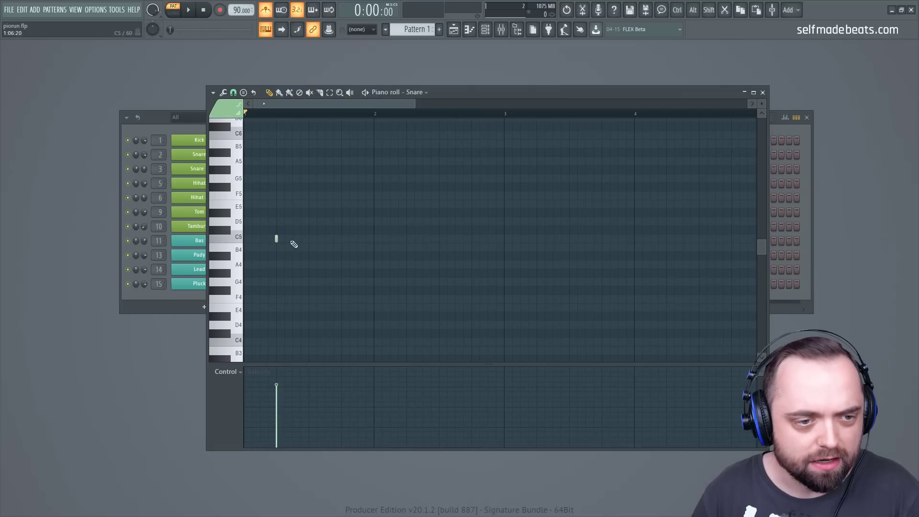
pyautogui.click(342, 240)
pyautogui.click(367, 239)
pyautogui.moveTo(366, 385); pyautogui.dragTo(372, 405)
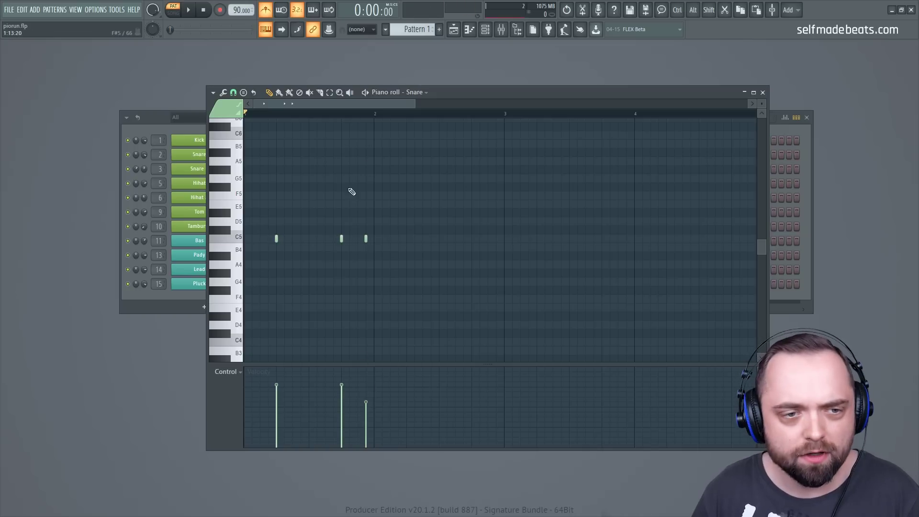
# - Place Snare hits at full strength on steps 5 and 13 of bar 2
pyautogui.scroll(-2, 351, 114)
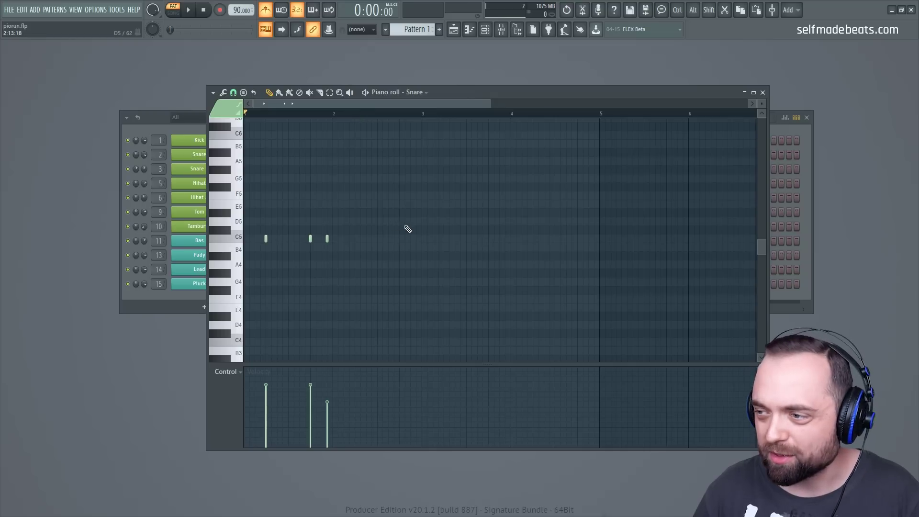
pyautogui.moveTo(385, 292); pyautogui.dragTo(395, 261)
pyautogui.click(355, 239)
pyautogui.rightClick(355, 239)
pyautogui.click(311, 239)
pyautogui.click(355, 238)
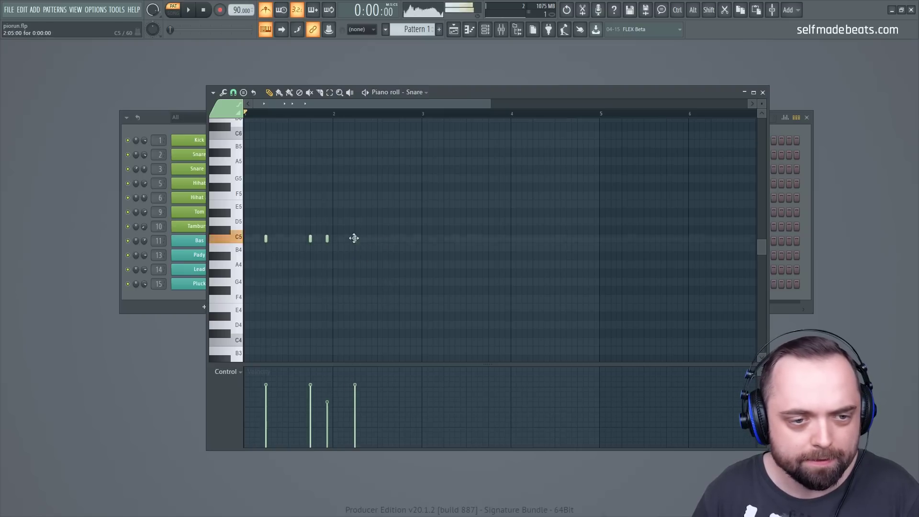
pyautogui.click(399, 239)
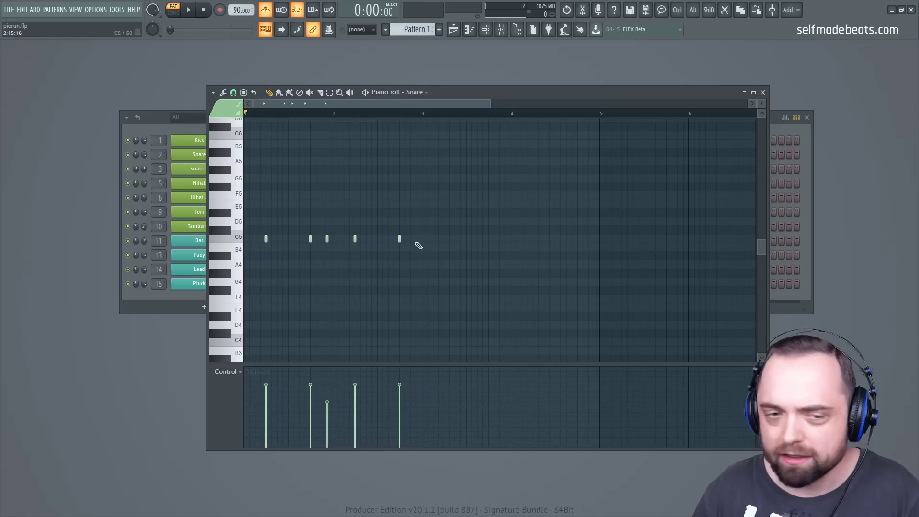
# - Add two closing Snare hits on steps 15 and 16 of bar 2 and lower their velocities, softest on step 15
pyautogui.click(411, 239)
pyautogui.click(417, 239)
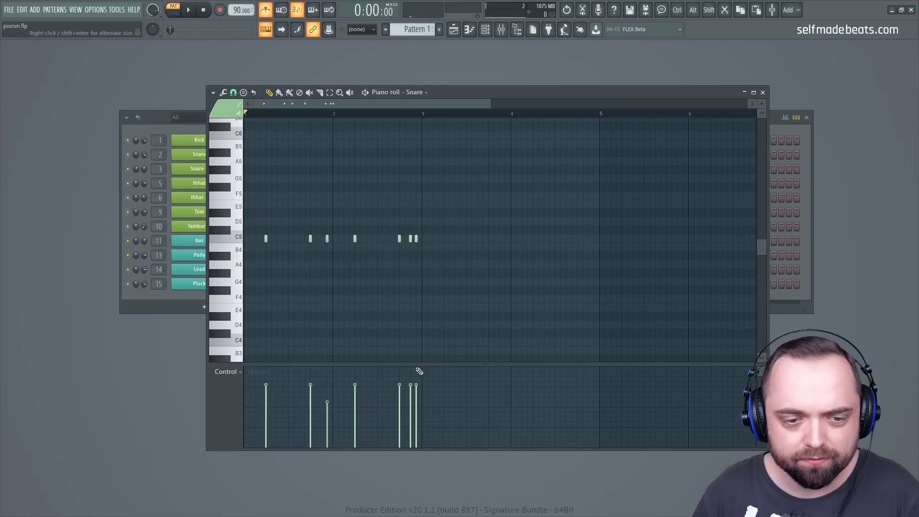
pyautogui.click(411, 413)
pyautogui.click(416, 403)
# - Repeat the two-bar Snare phrase through bar 8 by copying its notes into bars 3–4, 5–6 and 7–8
pyautogui.moveTo(472, 298); pyautogui.dragTo(622, 241)
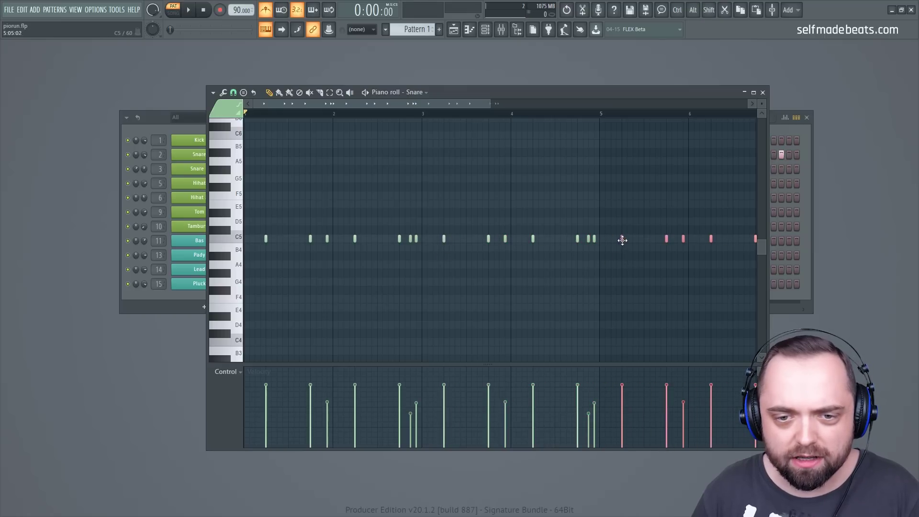
pyautogui.scroll(-2, 513, 115)
pyautogui.scroll(-1, 514, 118)
pyautogui.moveTo(498, 237); pyautogui.dragTo(626, 252)
pyautogui.click(560, 191)
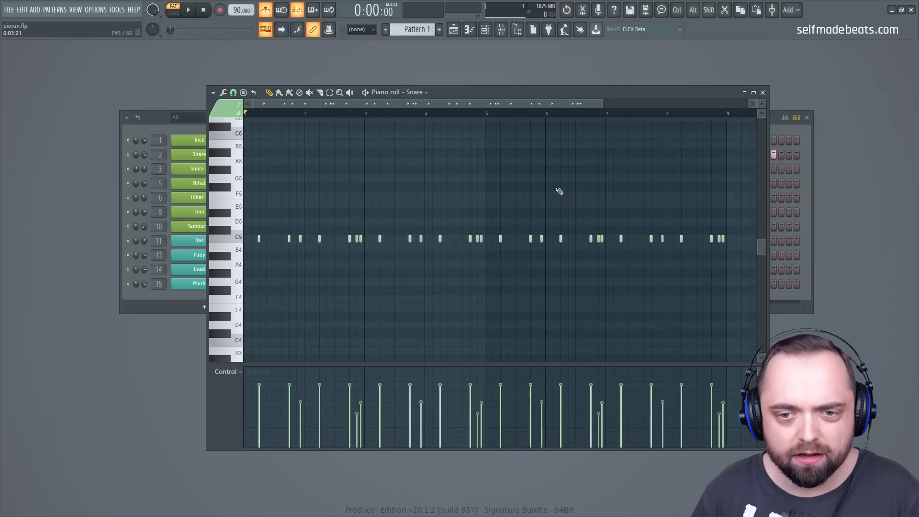
# - Close the Snare piano roll and copy the whole Snare pattern onto the Snare 2 channel
pyautogui.click(763, 92)
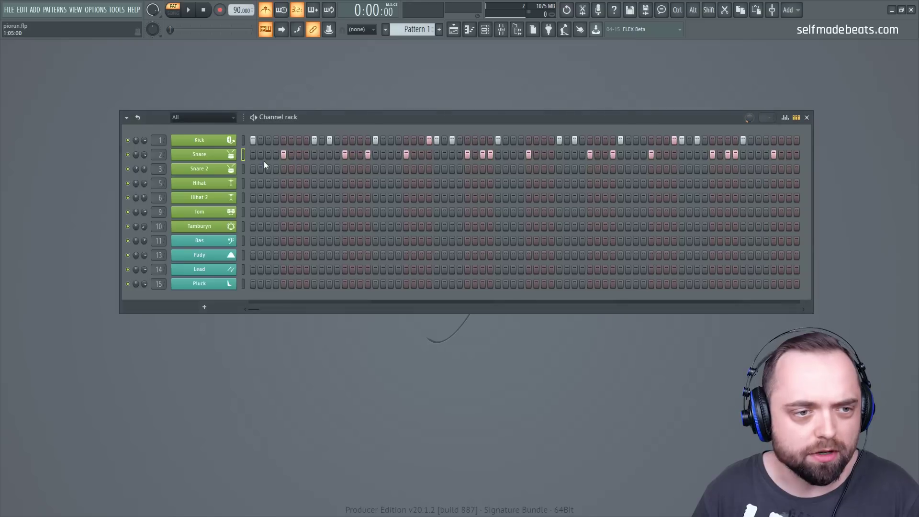
pyautogui.click(244, 168)
pyautogui.hotkey('ctrl', 'v')
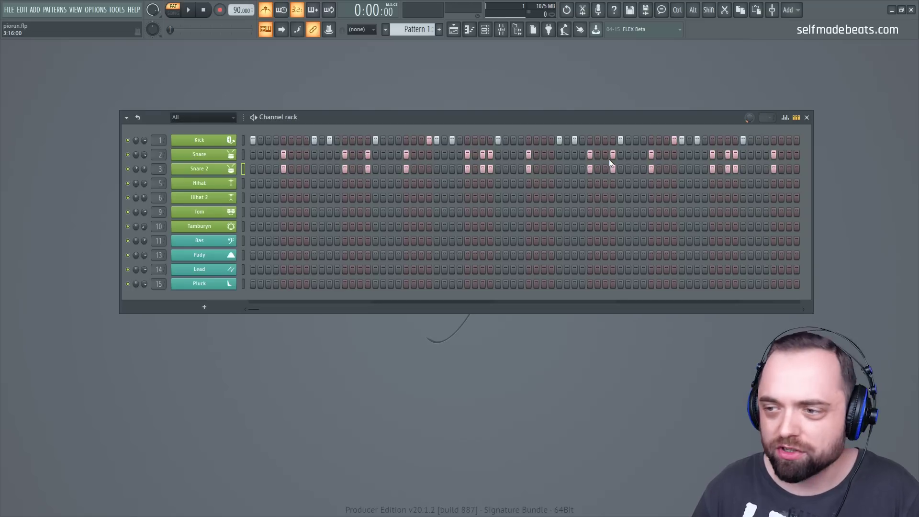
# - Fill the Hihat channel on every 2 steps and remove its notes in bars 5–8 in the piano roll
pyautogui.rightClick(215, 185)
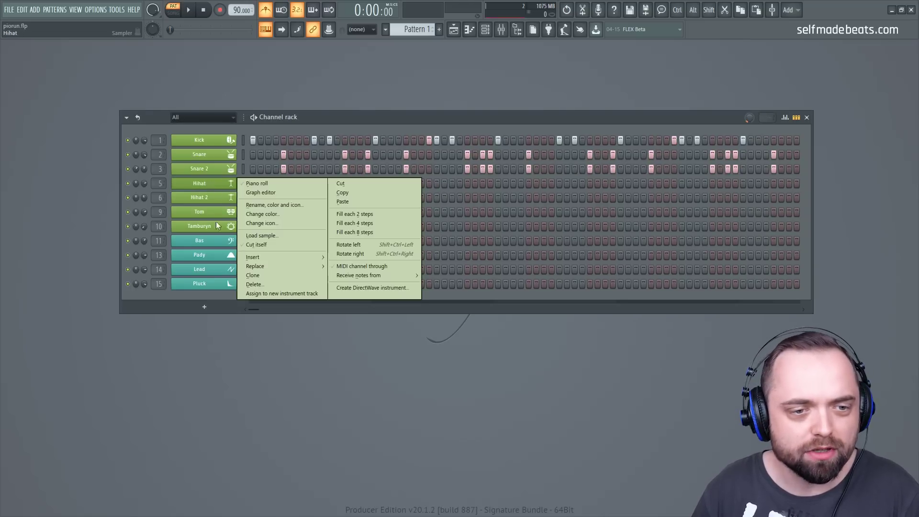
pyautogui.click(375, 217)
pyautogui.rightClick(234, 182)
pyautogui.click(266, 185)
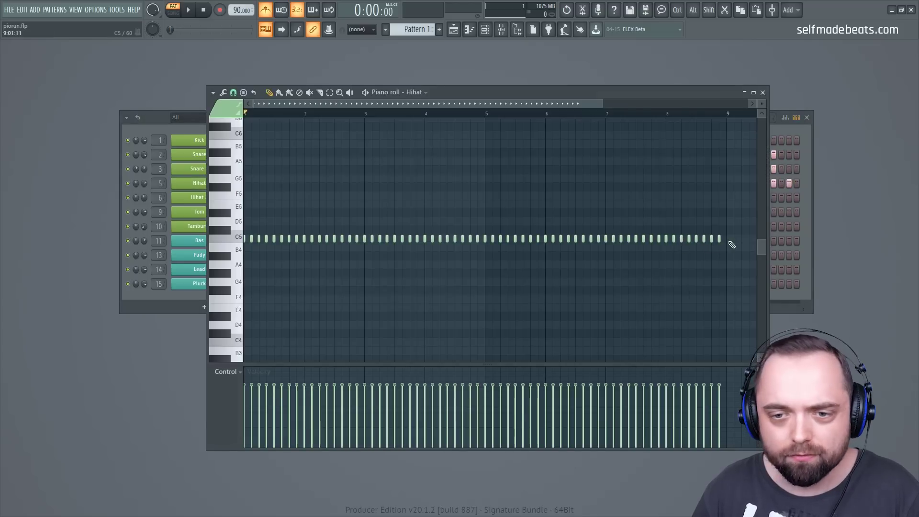
pyautogui.moveTo(726, 244); pyautogui.dragTo(489, 244)
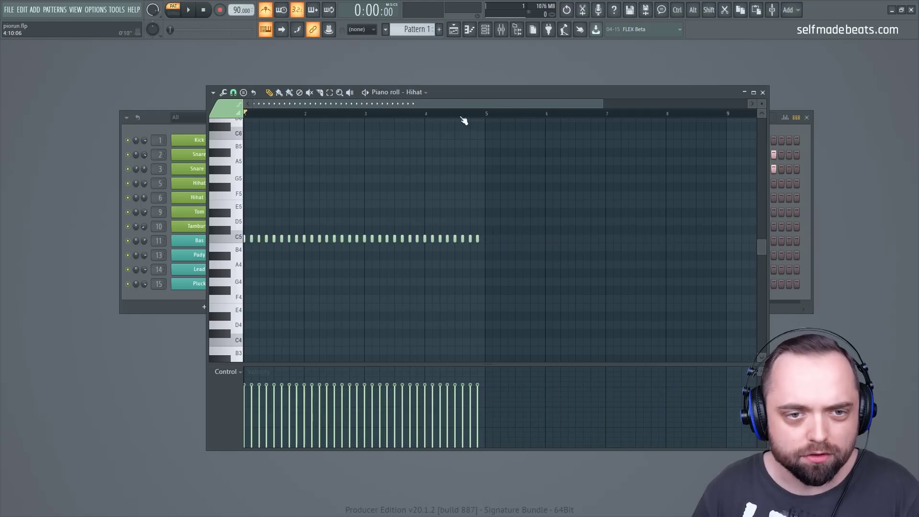
# - Add softer in-between Hihat notes on steps 4, 8 and 12 of bar 4 and audition that bar
pyautogui.scroll(4, 463, 121)
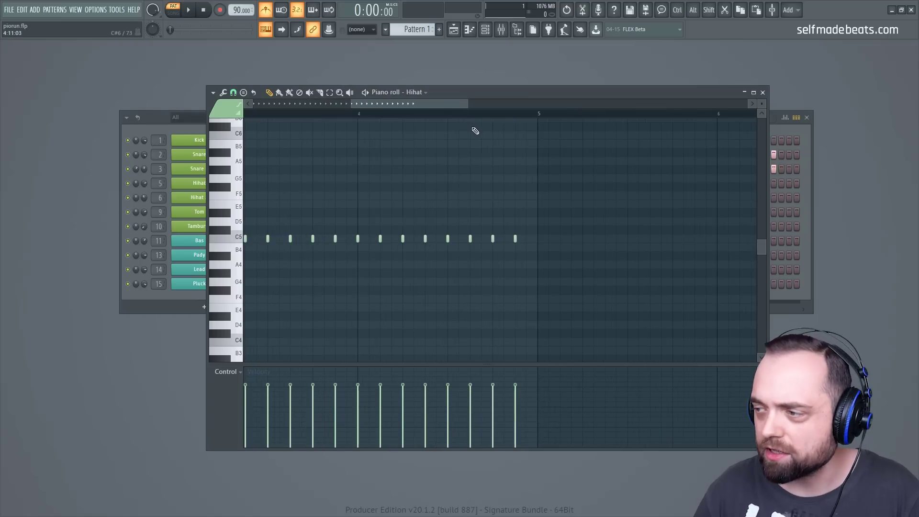
pyautogui.scroll(2, 371, 117)
pyautogui.click(402, 238)
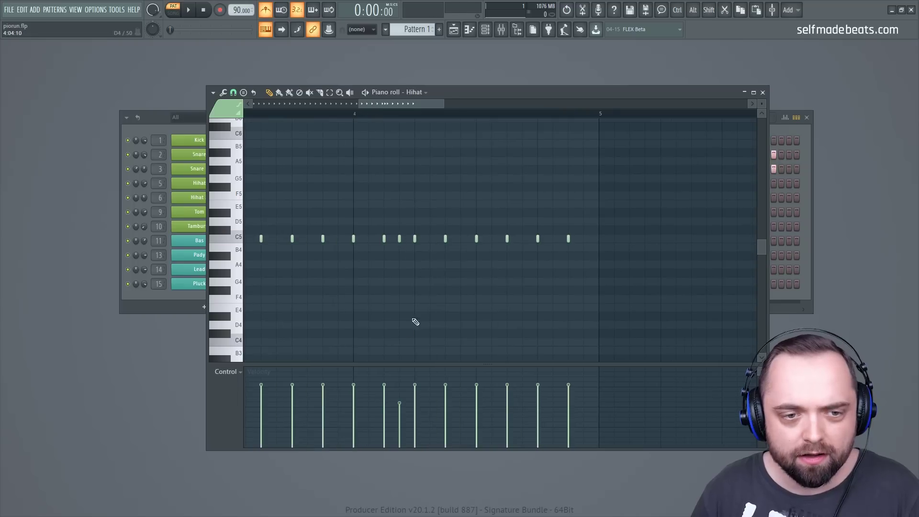
pyautogui.click(460, 238)
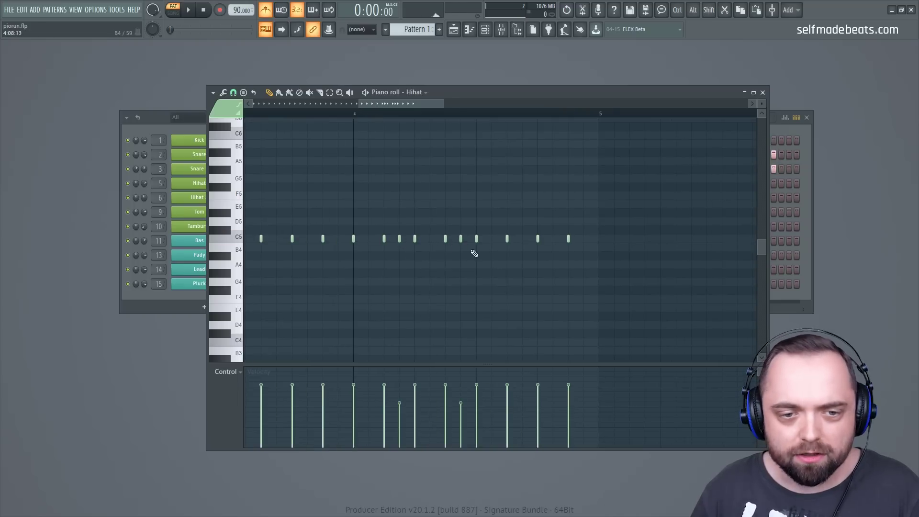
pyautogui.click(523, 239)
pyautogui.click(361, 115)
pyautogui.press('space')
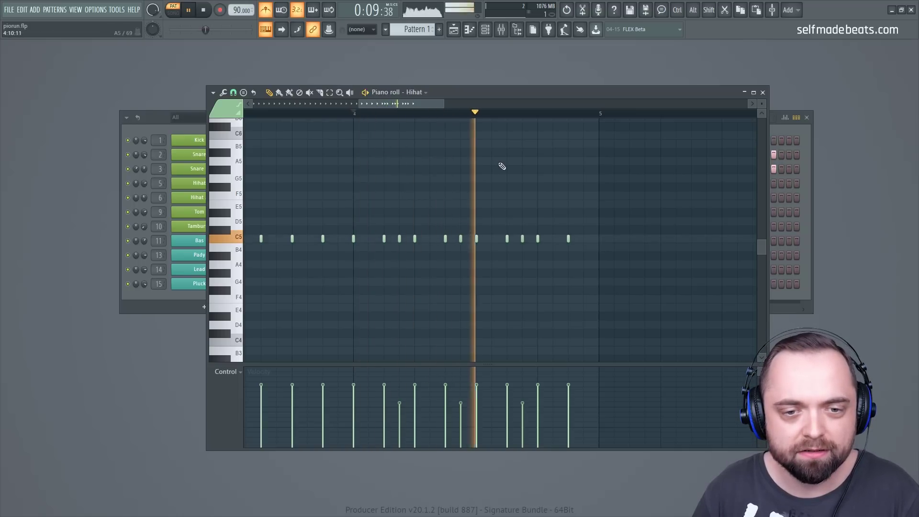
pyautogui.press('space')
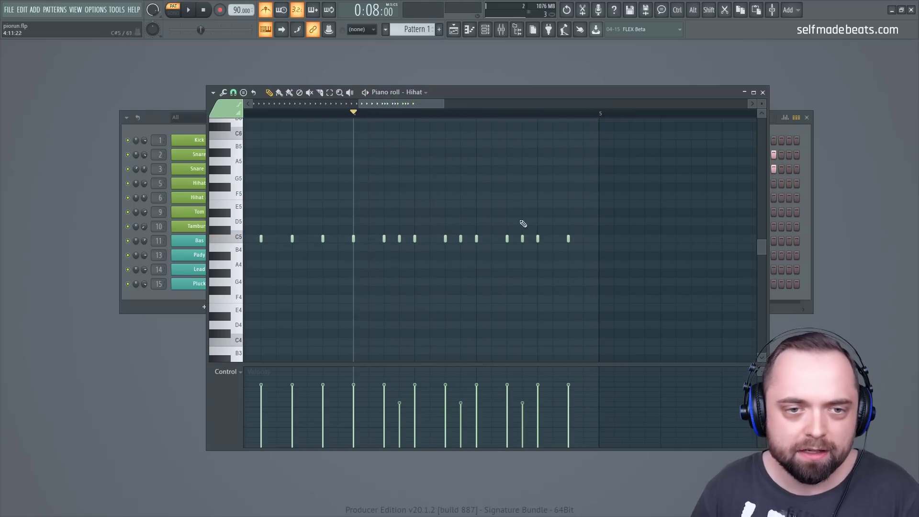
# - Lower the velocity of every second Hihat note across bars 1–3 to slightly uneven levels
pyautogui.scroll(-3, 486, 104)
pyautogui.moveTo(478, 105); pyautogui.dragTo(391, 108)
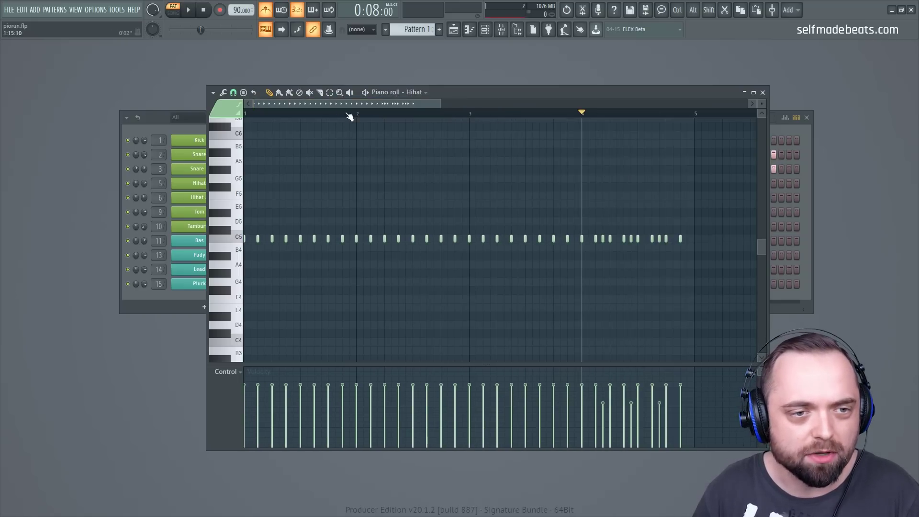
pyautogui.click(262, 412)
pyautogui.click(290, 406)
pyautogui.click(314, 415)
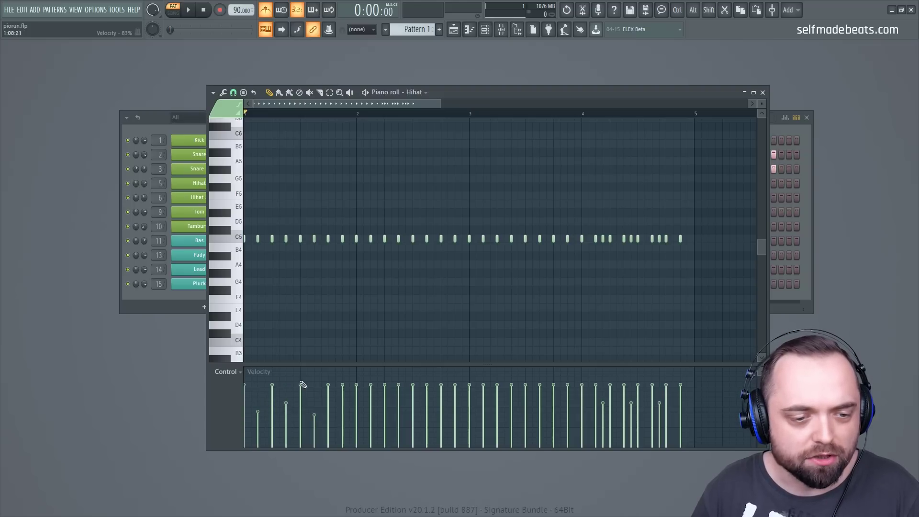
pyautogui.click(342, 413)
pyautogui.click(370, 411)
pyautogui.click(430, 405)
pyautogui.click(455, 413)
pyautogui.click(483, 406)
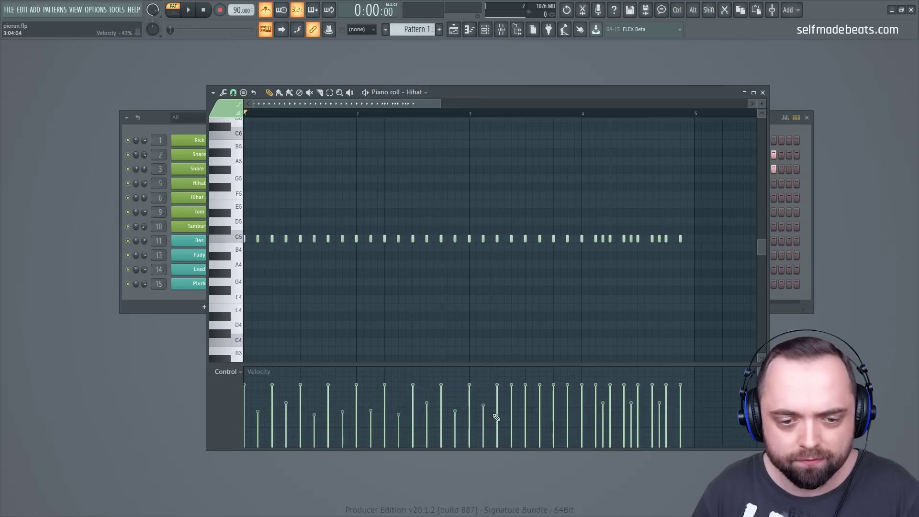
pyautogui.click(512, 412)
pyautogui.click(540, 402)
pyautogui.click(567, 416)
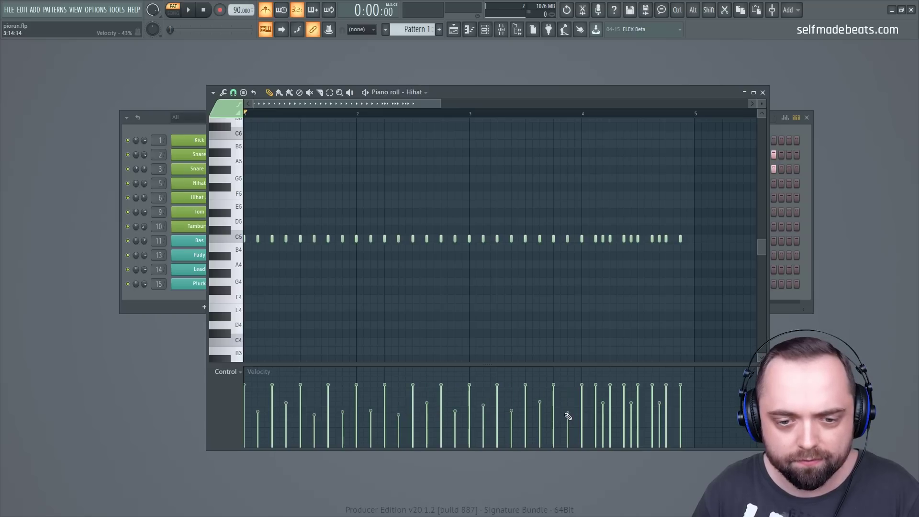
# - Audition the Hihat pattern from bar 1 and turn the metronome off
pyautogui.scroll(2, 323, 116)
pyautogui.moveTo(313, 103); pyautogui.dragTo(293, 103)
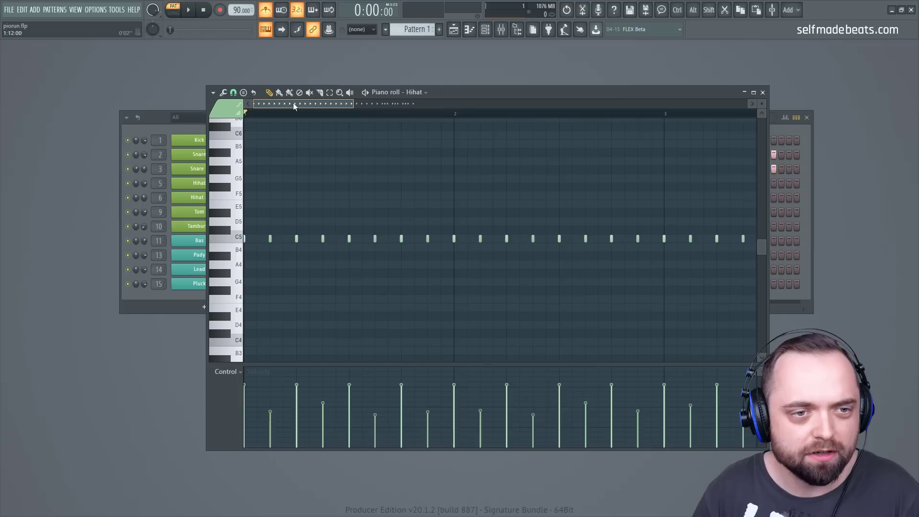
pyautogui.press('space')
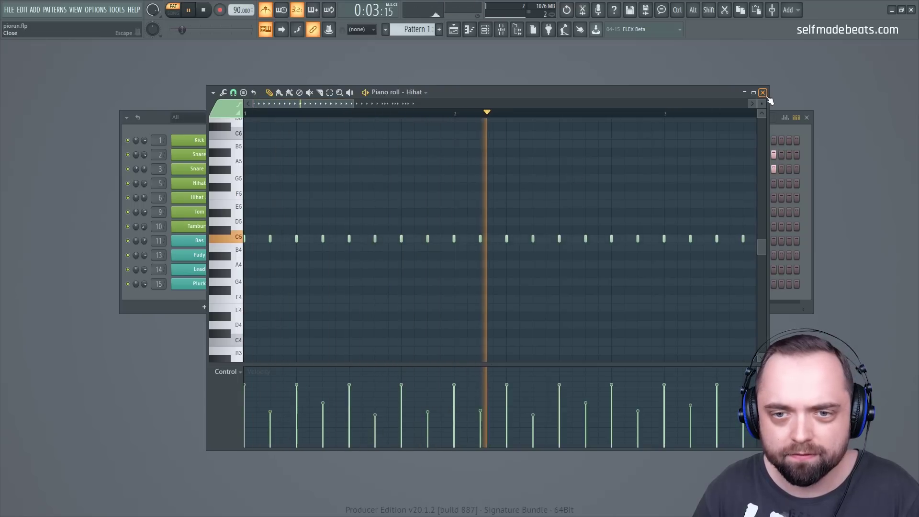
pyautogui.press('space')
pyautogui.press('space')
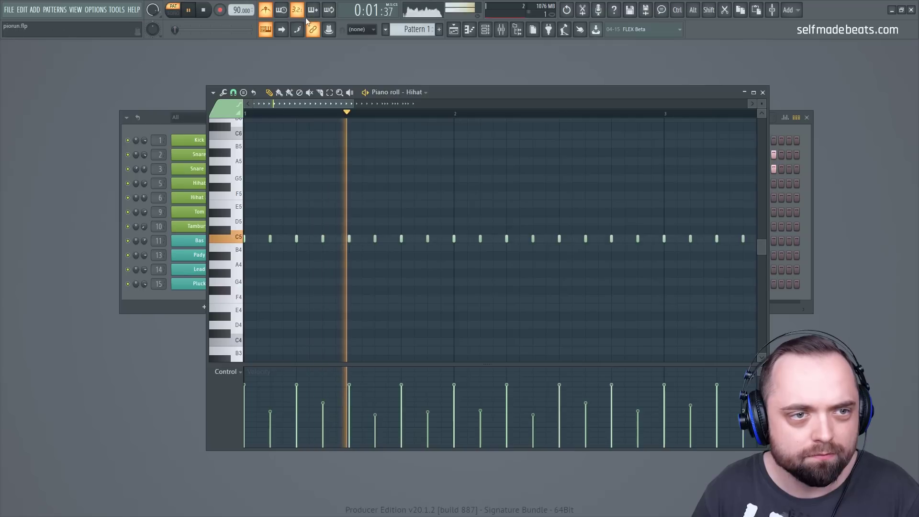
pyautogui.press('space')
pyautogui.click(267, 10)
# - Raise the step 15 Hihat's velocity and lower the step 13 one's in bar 1, auditioning the change
pyautogui.moveTo(431, 409); pyautogui.dragTo(429, 402)
pyautogui.press('space')
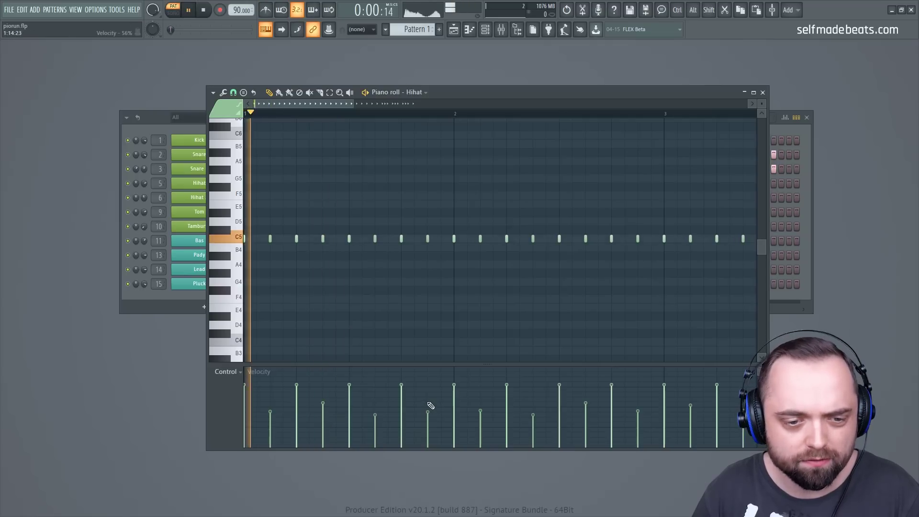
pyautogui.click(408, 397)
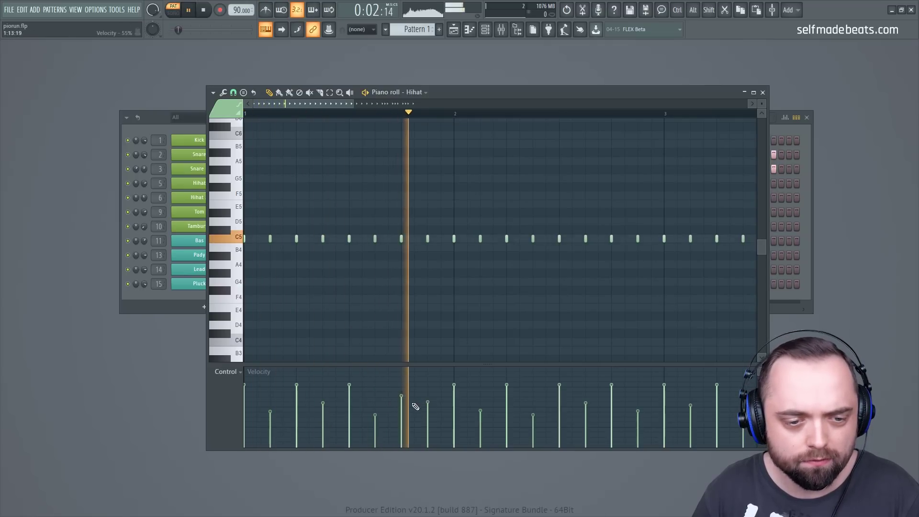
pyautogui.press('space')
pyautogui.press('space')
pyautogui.press('space')
# - Reduce the velocities of the bar 1 Hihat notes on steps 1, 3, 5 and 9 while auditioning the groove
pyautogui.click(252, 404)
pyautogui.press('space')
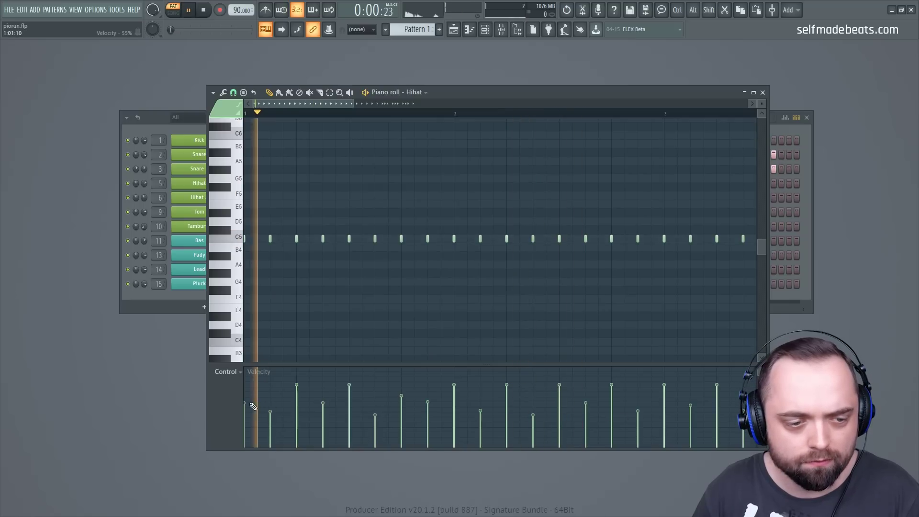
pyautogui.press('space')
pyautogui.click(252, 388)
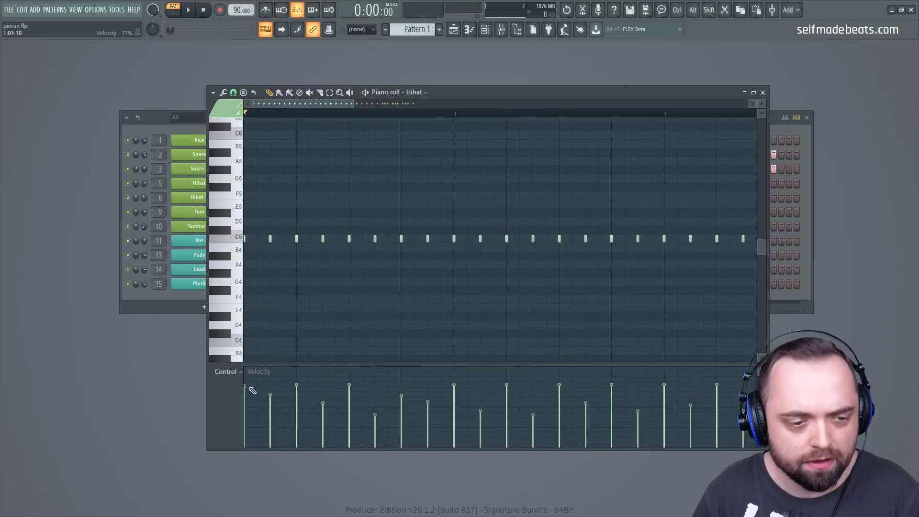
pyautogui.click(270, 418)
pyautogui.click(296, 402)
pyautogui.press('space')
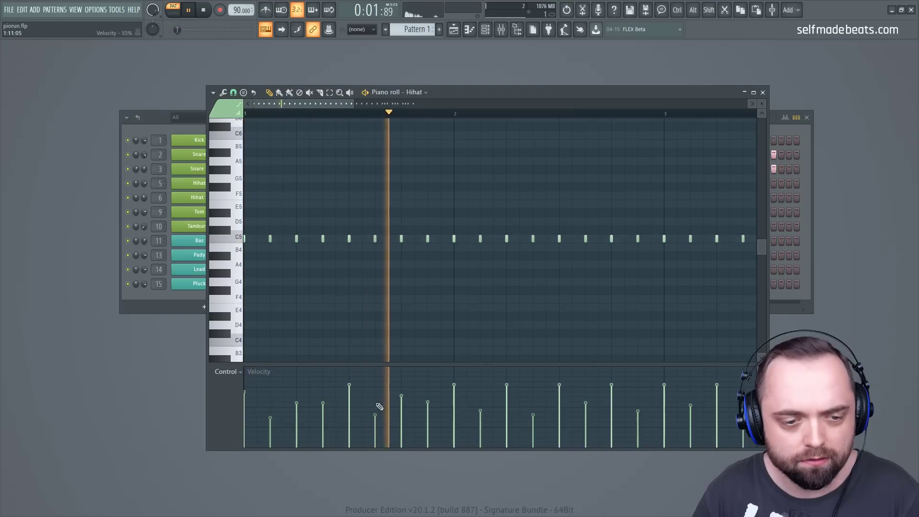
pyautogui.click(349, 406)
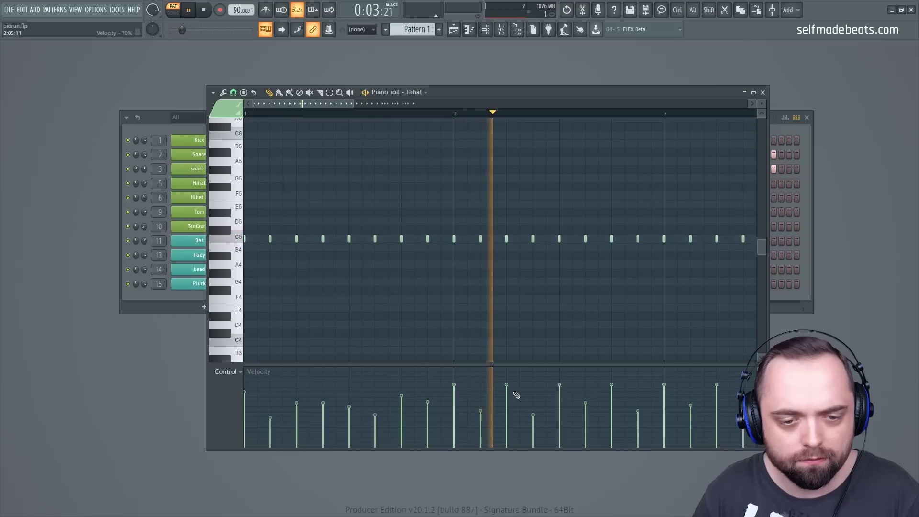
pyautogui.press('space')
pyautogui.scroll(-2, 464, 117)
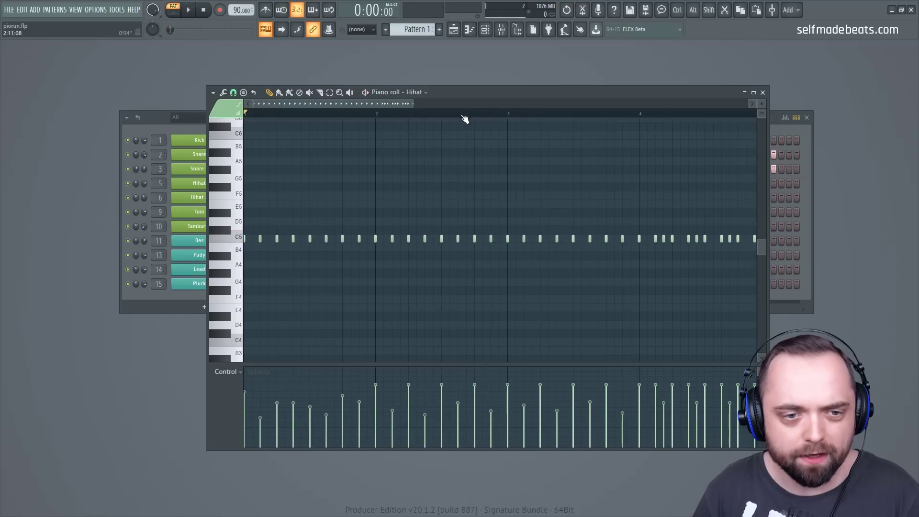
# - Replace the Hihat notes in bars 2 and 3 with copies of bar 1's velocity-adjusted notes
pyautogui.moveTo(375, 239)
pyautogui.mouseDown()
pyautogui.moveTo(621, 242)
pyautogui.moveTo(589, 248)
pyautogui.mouseUp()
pyautogui.rightClick(574, 239)
pyautogui.moveTo(483, 304); pyautogui.dragTo(215, 209)
pyautogui.moveTo(259, 241); pyautogui.dragTo(510, 260)
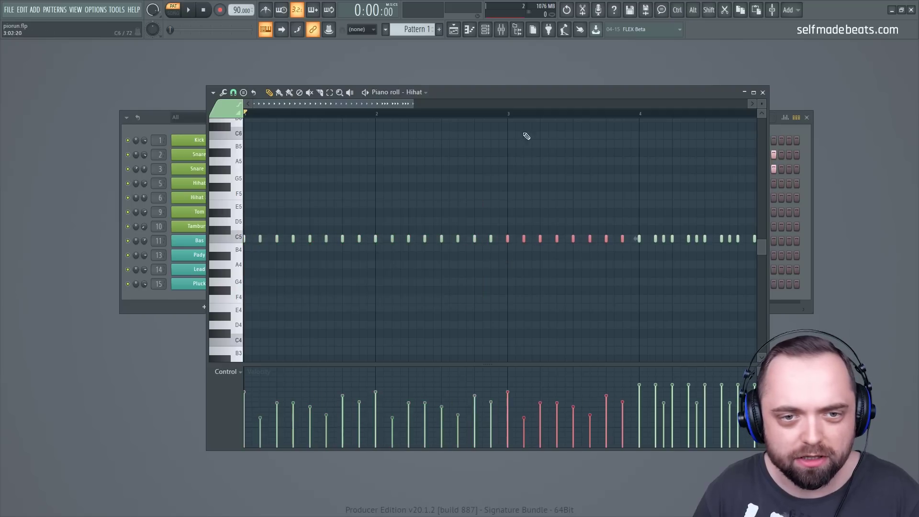
# - Duplicate the whole four-bar Hihat sequence so the copy starts at bar 5, and close the piano roll
pyautogui.scroll(-2, 529, 117)
pyautogui.rightClick(653, 268)
pyautogui.moveTo(685, 319); pyautogui.dragTo(253, 235)
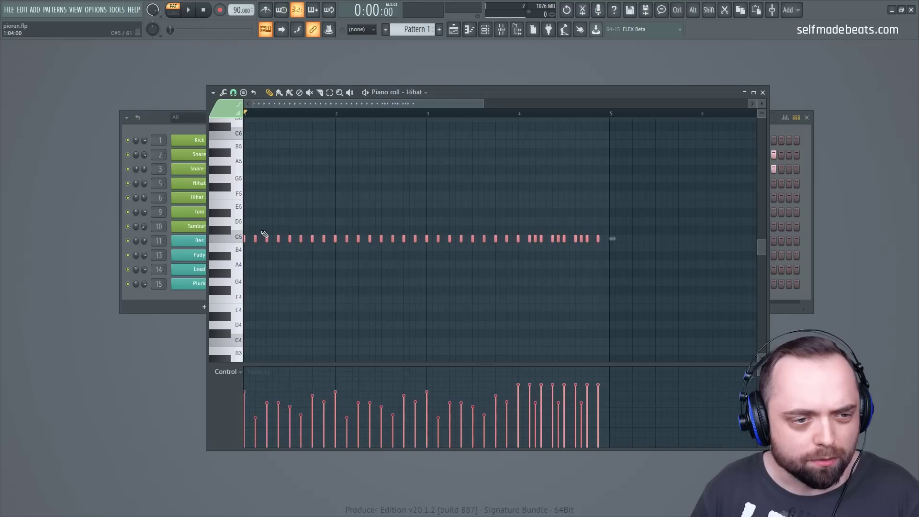
pyautogui.hotkey('ctrl', 'b')
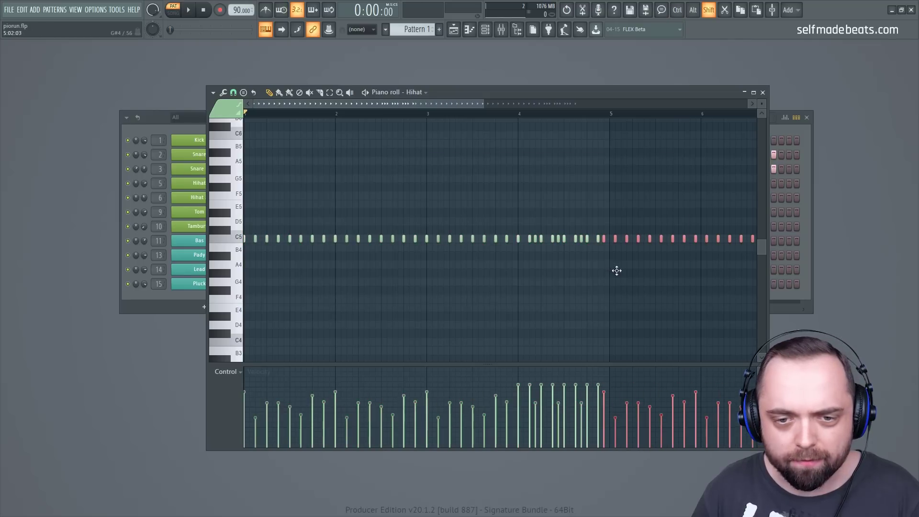
pyautogui.scroll(-3, 551, 116)
pyautogui.hotkey('ctrl', 'd')
pyautogui.click(763, 93)
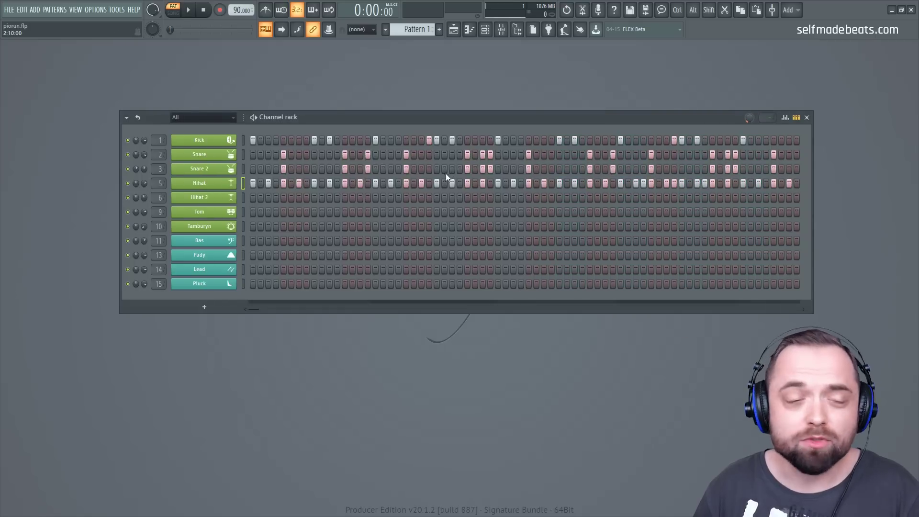
# - Copy the Hihat channel's notes to Hihat 2 and audition the full drum pattern
pyautogui.hotkey('ctrl', 'c')
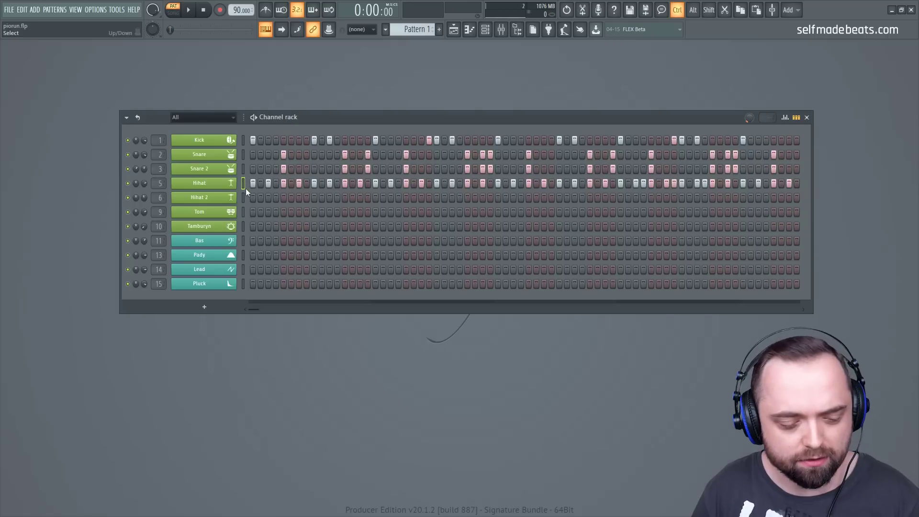
pyautogui.click(244, 197)
pyautogui.hotkey('ctrl', 'v')
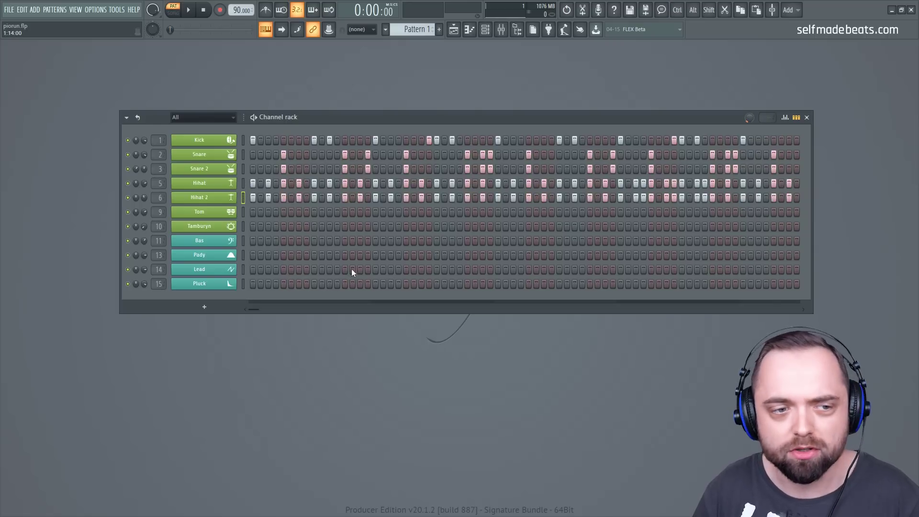
pyautogui.press('space')
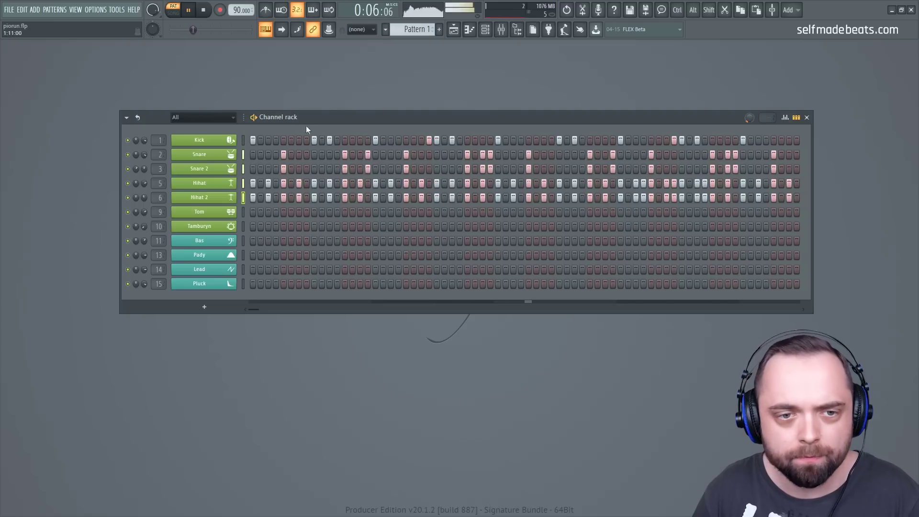
pyautogui.press('space')
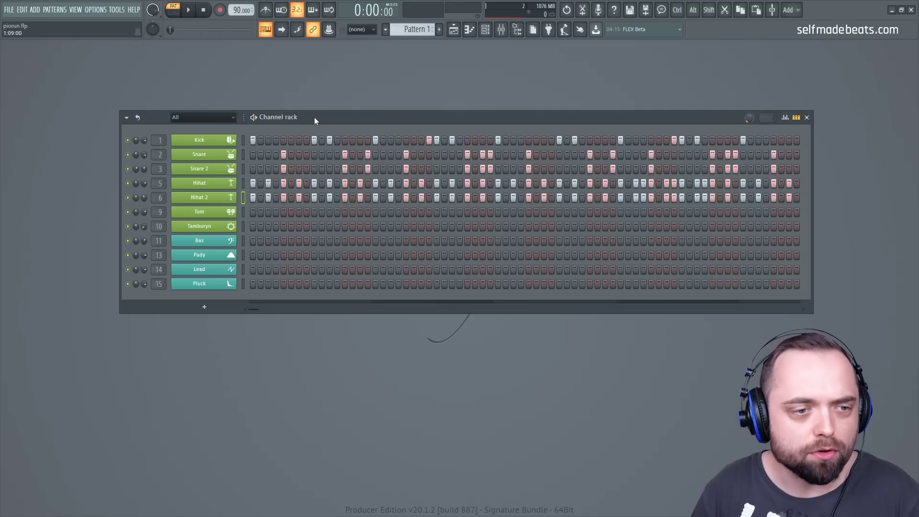
# - Clone Pattern 1 and clear the Kick, Snare, Snare 2, Hihat and Hihat 2 notes from the copy, Pattern 2
pyautogui.click(414, 30)
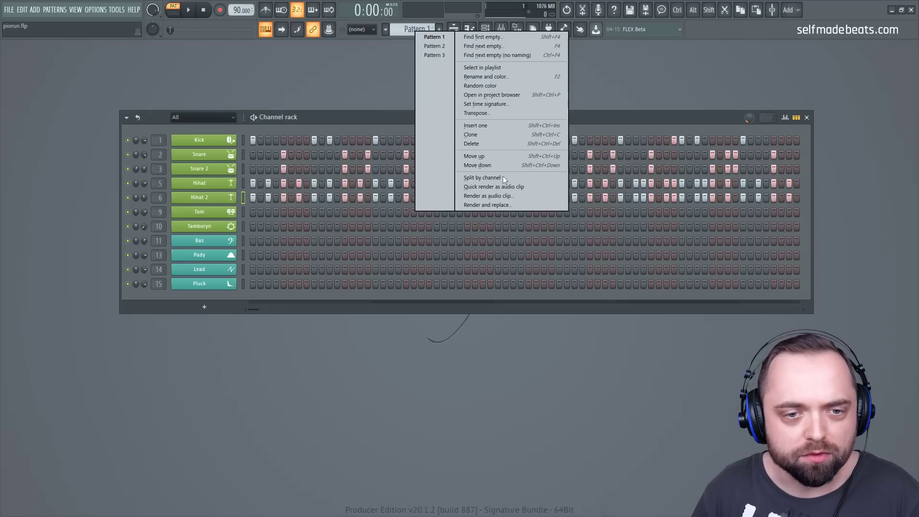
pyautogui.click(498, 134)
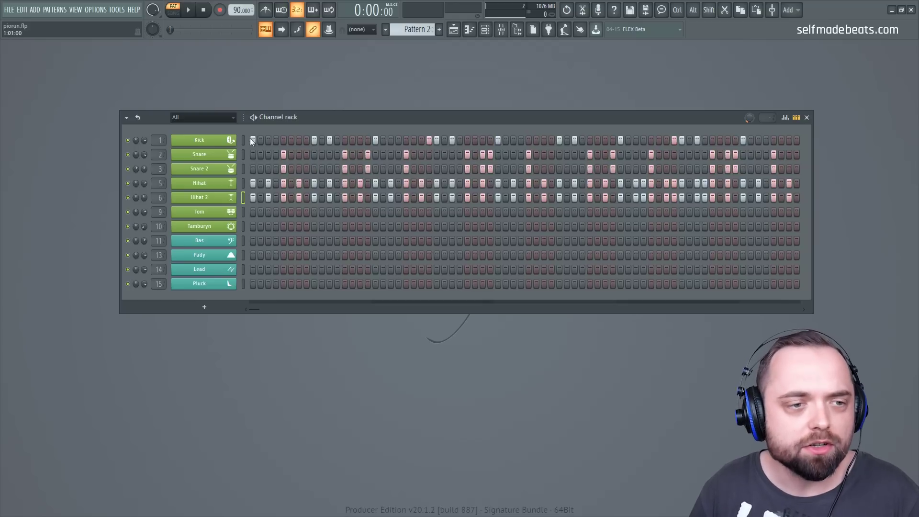
pyautogui.moveTo(243, 138); pyautogui.dragTo(246, 177)
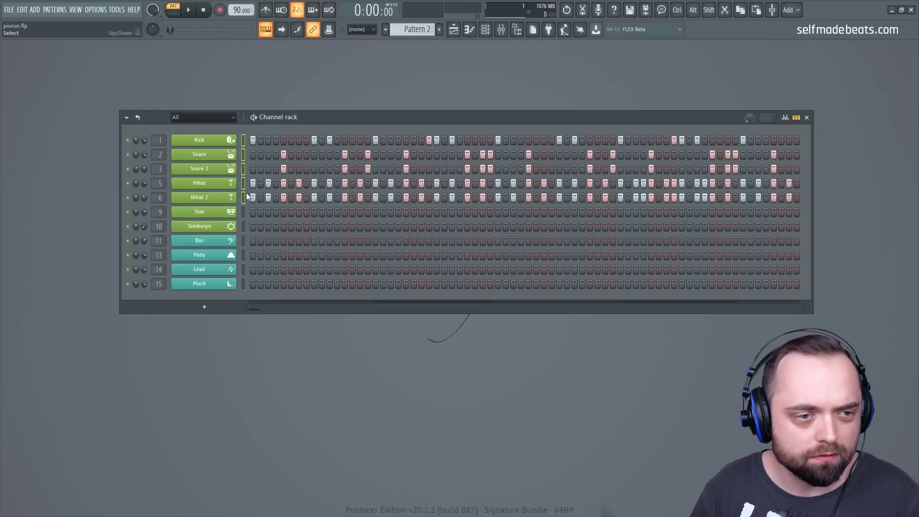
pyautogui.press('ctrl')
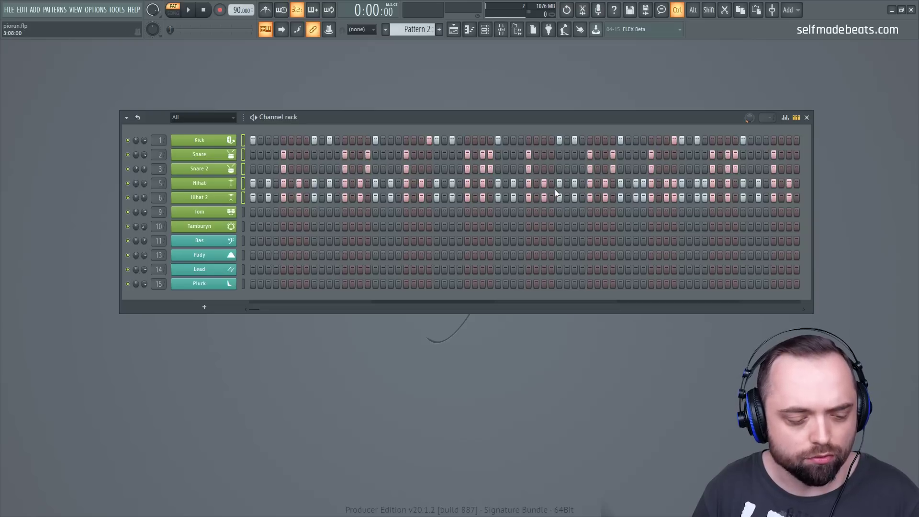
pyautogui.scroll(1, 412, 29)
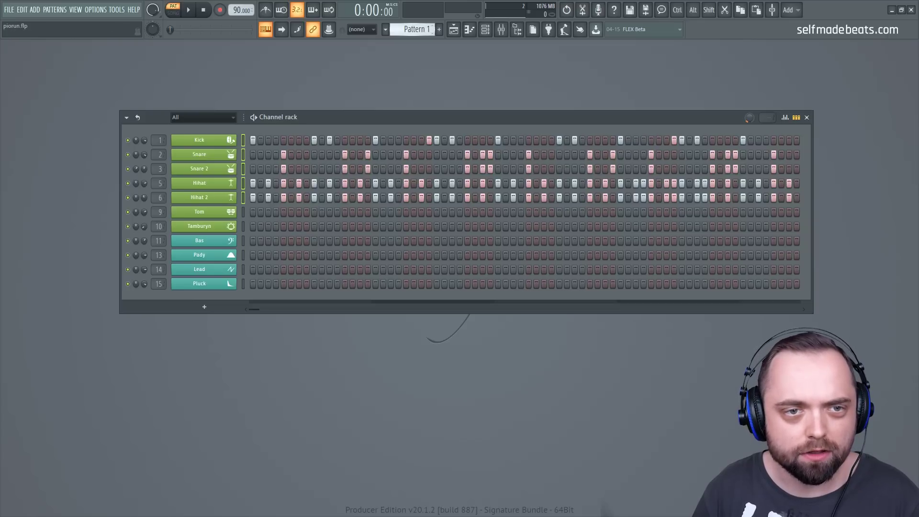
pyautogui.press('ctrl')
pyautogui.hotkey('ctrl', 'x')
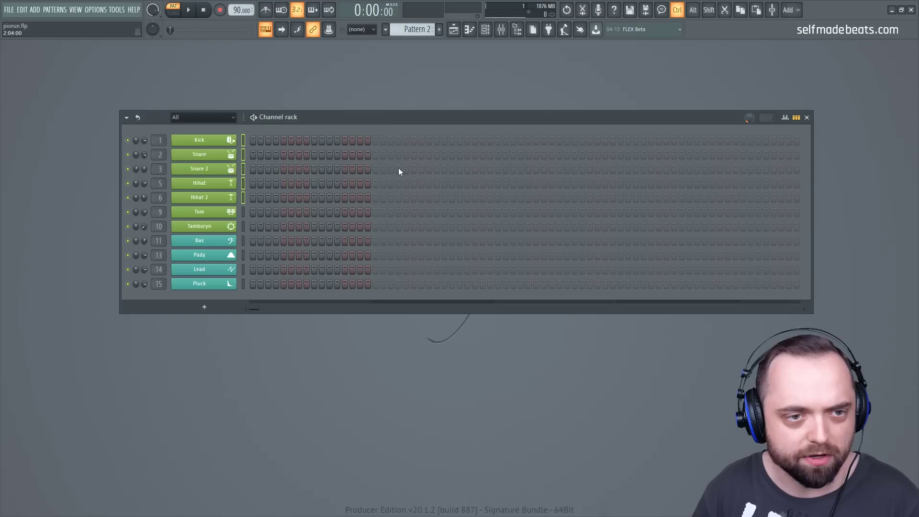
# - Open the Tom channel's piano roll and draw an F4 note three steps long at the start of bar 1
pyautogui.click(245, 212)
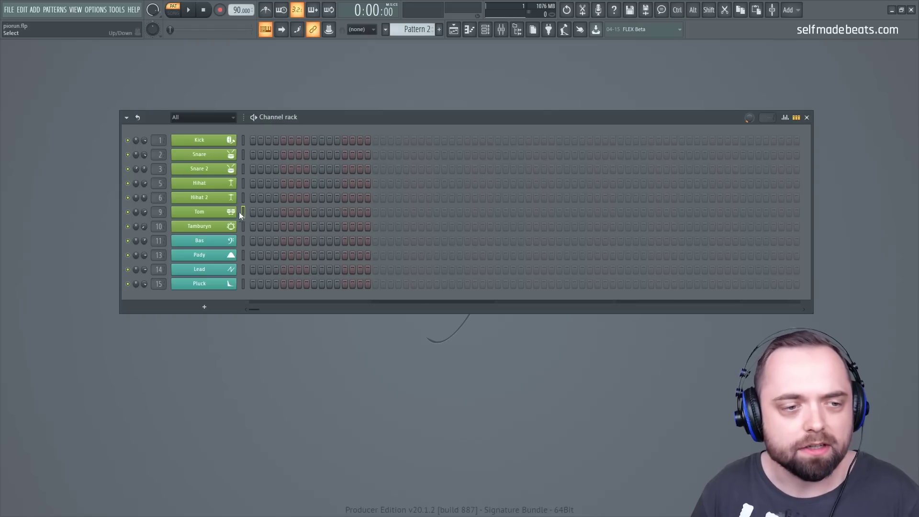
pyautogui.rightClick(234, 212)
pyautogui.click(268, 209)
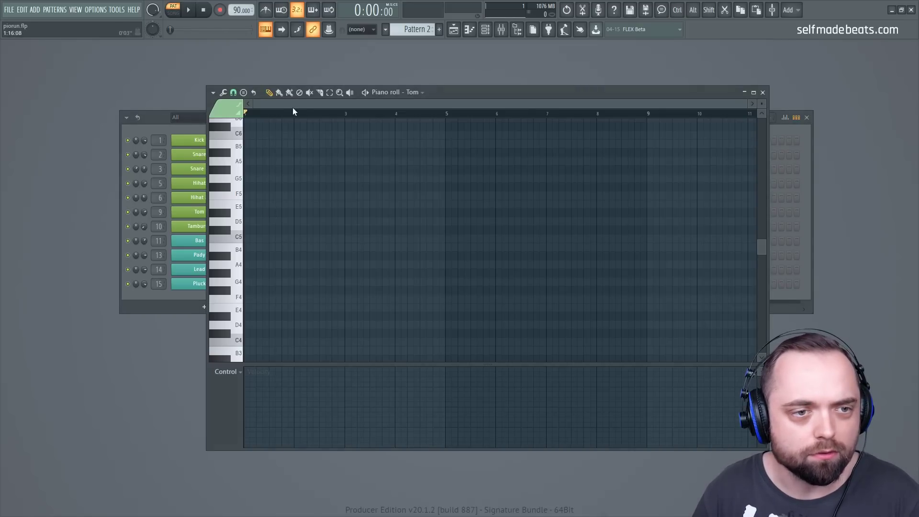
pyautogui.scroll(4, 303, 105)
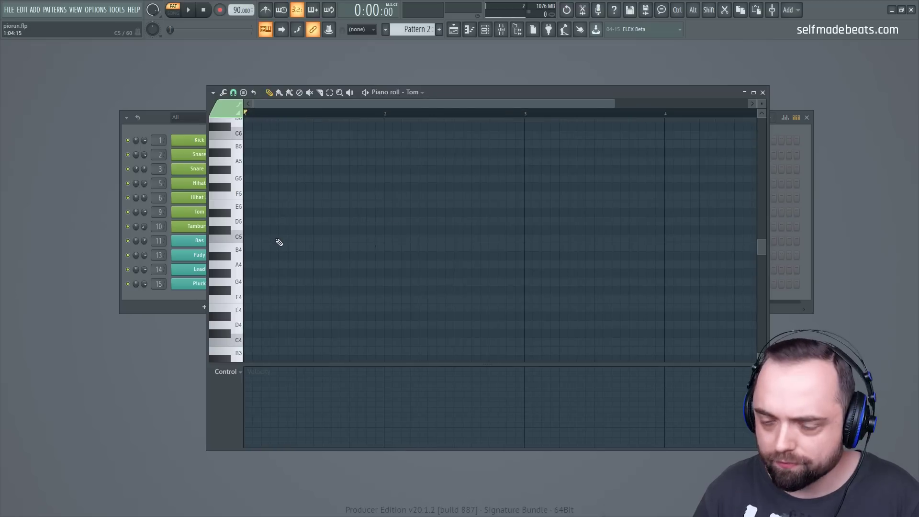
pyautogui.scroll(-1, 279, 242)
pyautogui.click(248, 275)
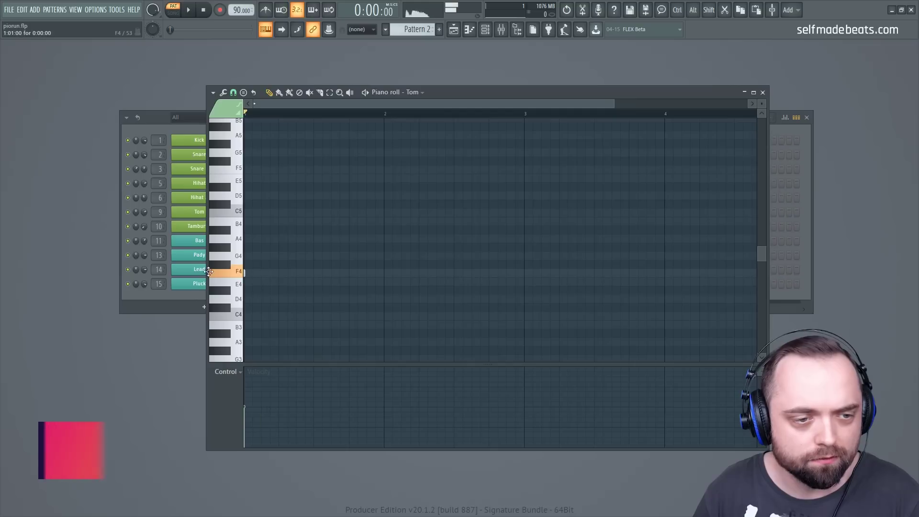
pyautogui.moveTo(246, 272); pyautogui.dragTo(269, 273)
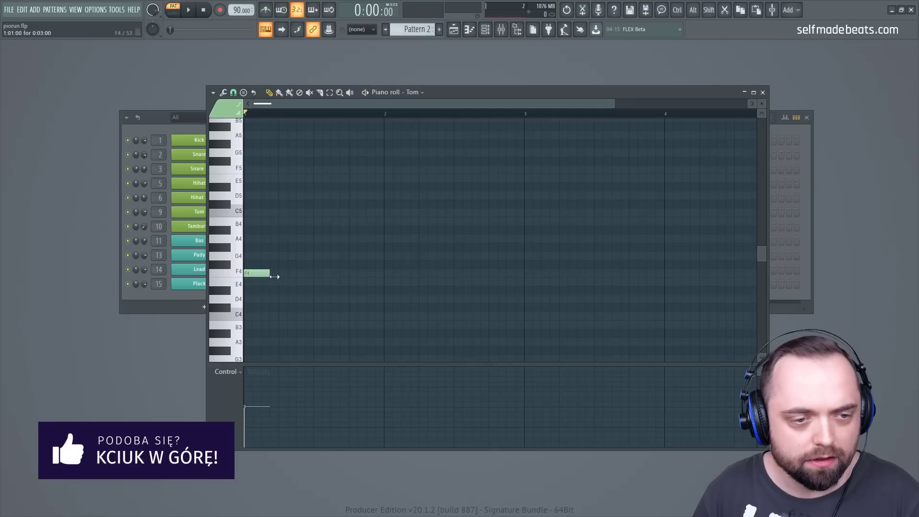
# - Add Tom F4 notes on steps 4 and 7 of bar 1, level their velocities, lengthen the last one and audition
pyautogui.click(278, 273)
pyautogui.moveTo(286, 387); pyautogui.dragTo(246, 386)
pyautogui.click(301, 273)
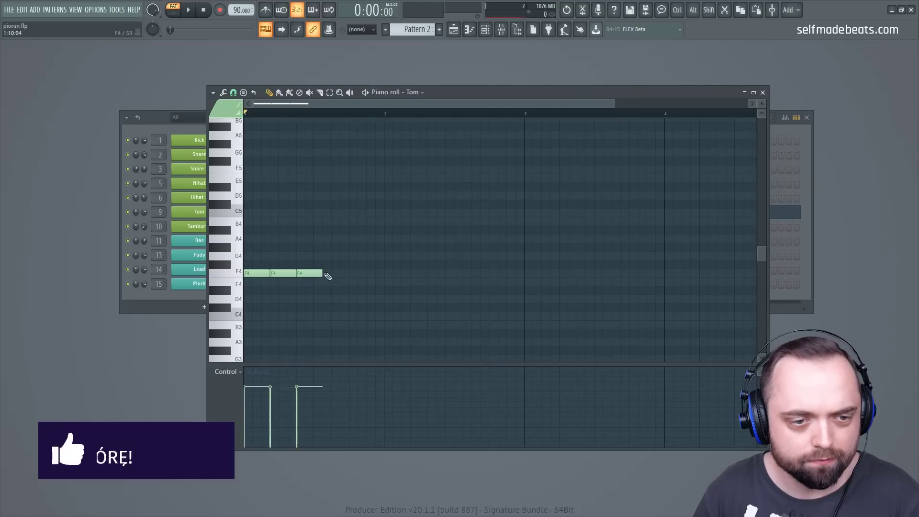
pyautogui.moveTo(321, 273); pyautogui.dragTo(363, 273)
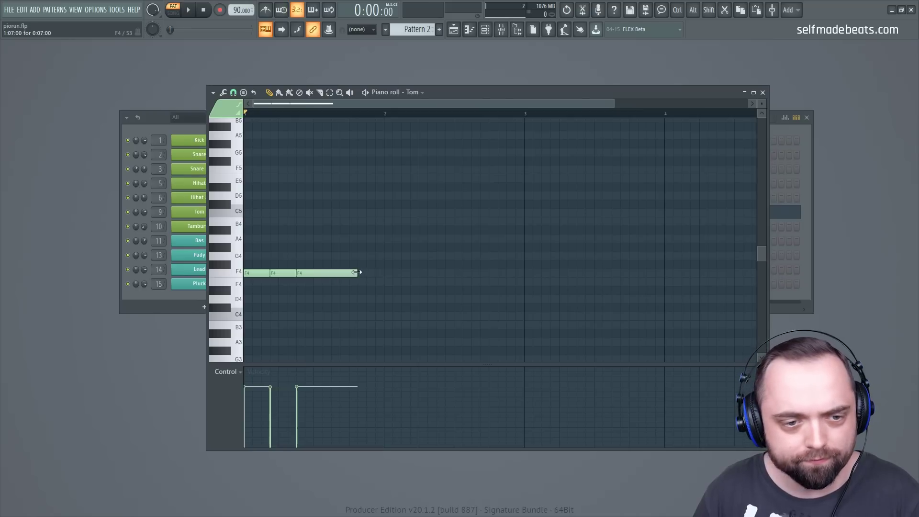
pyautogui.press('space')
pyautogui.scroll(3, 303, 117)
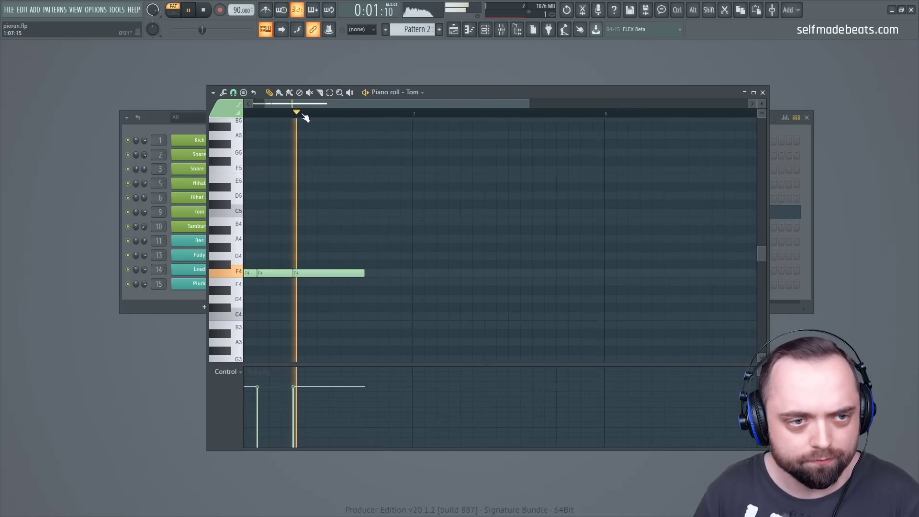
pyautogui.press('space')
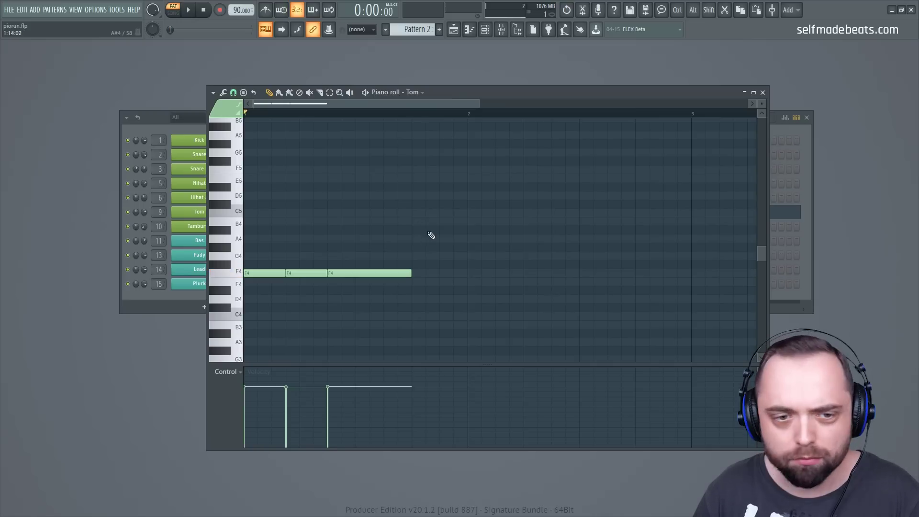
# - Add Tom F5 notes on steps 14 and 16 and an F4 note on step 15 of bar 1, auditioning the result
pyautogui.scroll(1, 431, 220)
pyautogui.click(431, 196)
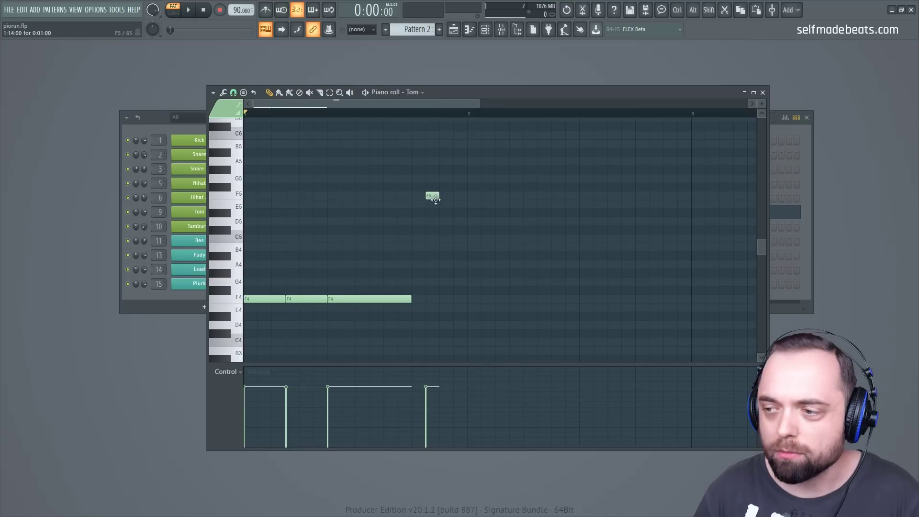
pyautogui.click(462, 197)
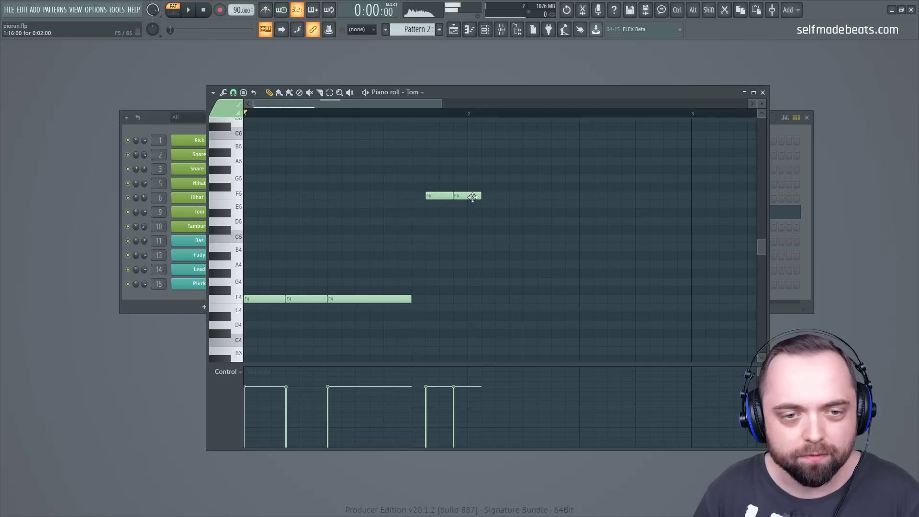
pyautogui.moveTo(480, 195); pyautogui.dragTo(467, 196)
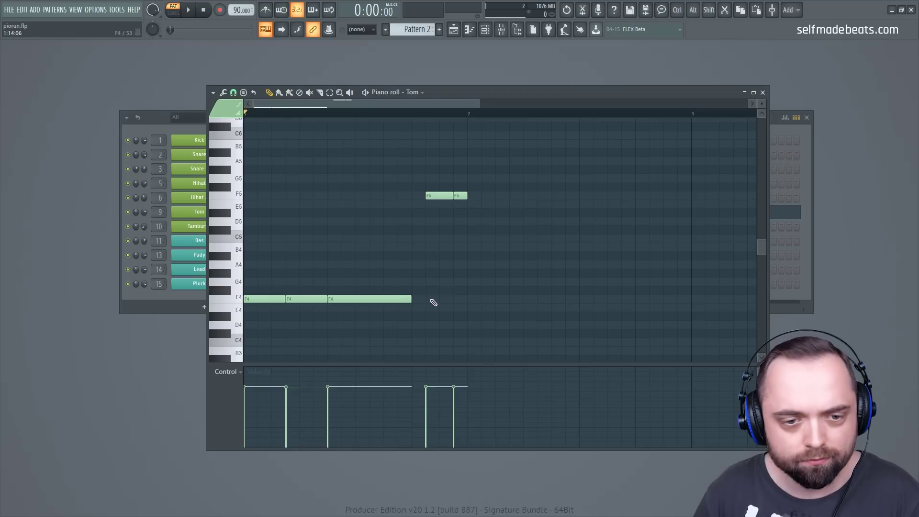
pyautogui.click(441, 302)
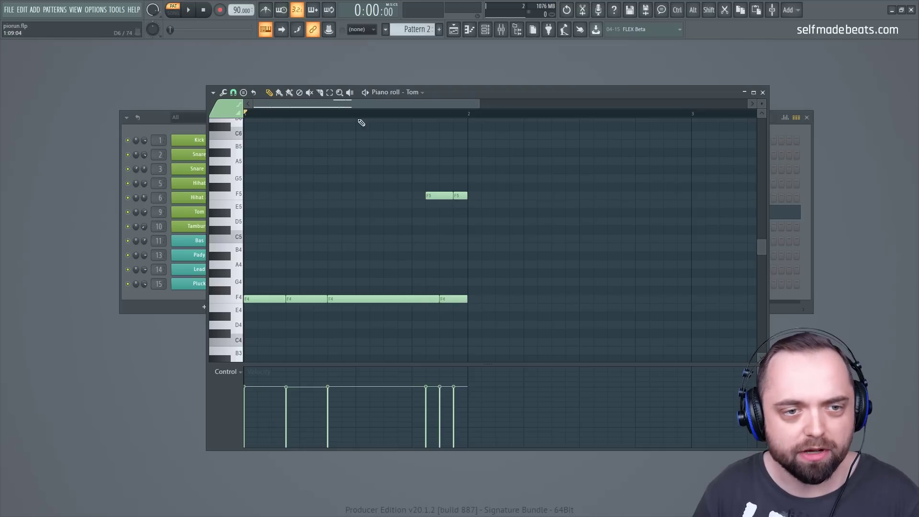
pyautogui.press('space')
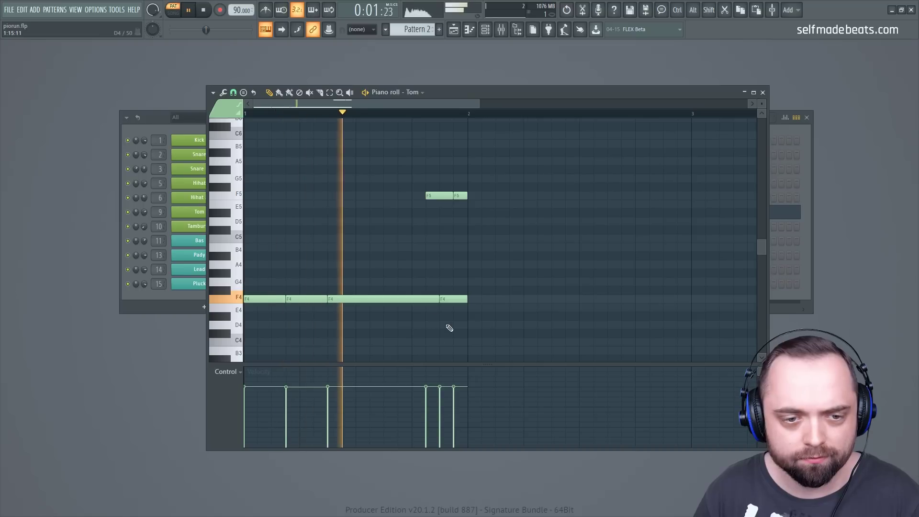
pyautogui.press('space')
# - Lower the velocities of the Tom notes on steps 4, 14, 15 and 16 to uneven levels while auditioning
pyautogui.moveTo(439, 390)
pyautogui.mouseDown()
pyautogui.moveTo(441, 406)
pyautogui.moveTo(453, 400)
pyautogui.mouseUp()
pyautogui.press('space')
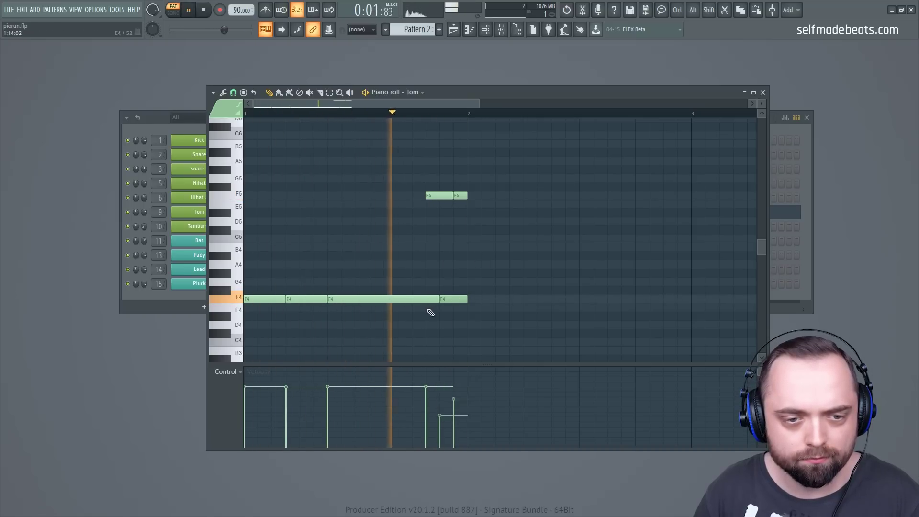
pyautogui.moveTo(440, 405); pyautogui.dragTo(454, 394)
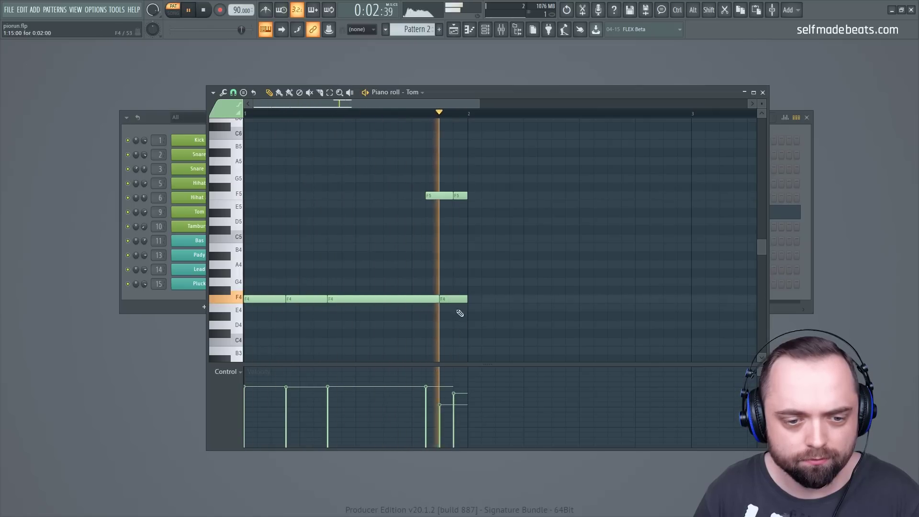
pyautogui.click(426, 403)
pyautogui.click(440, 394)
pyautogui.click(454, 401)
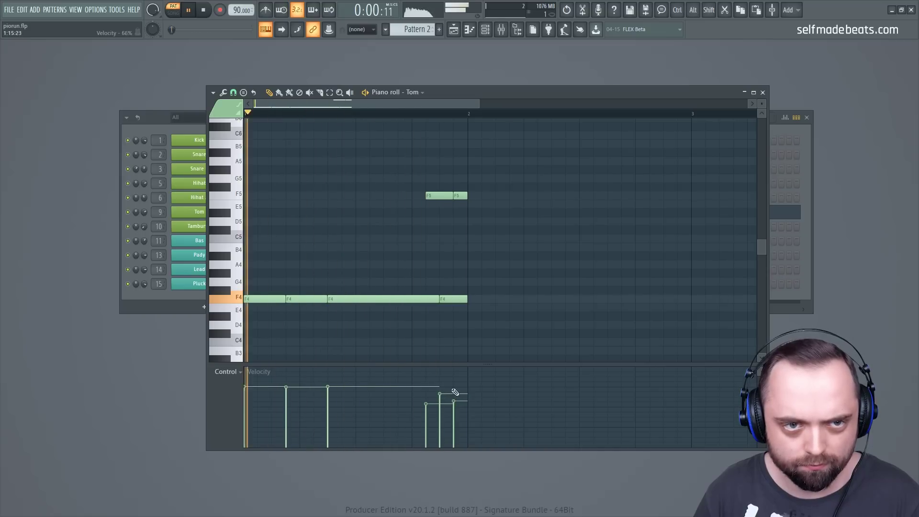
pyautogui.scroll(-3, 381, 117)
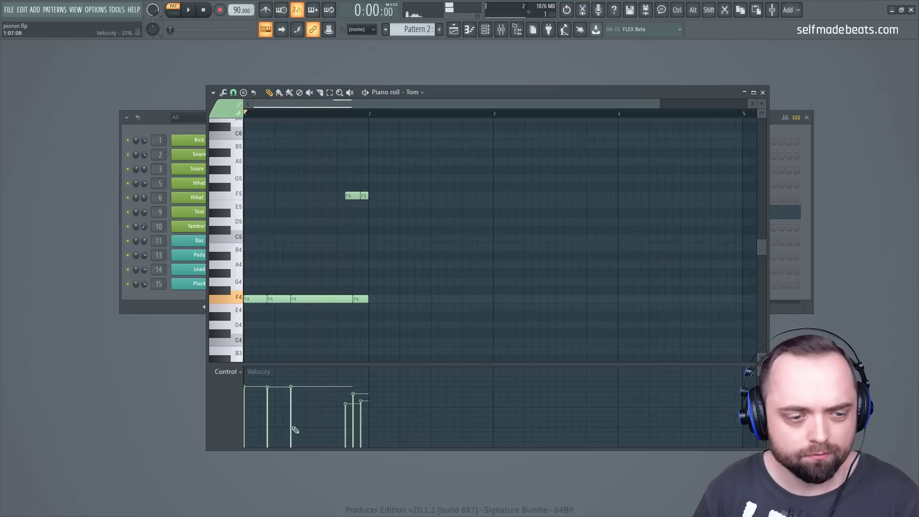
pyautogui.click(268, 403)
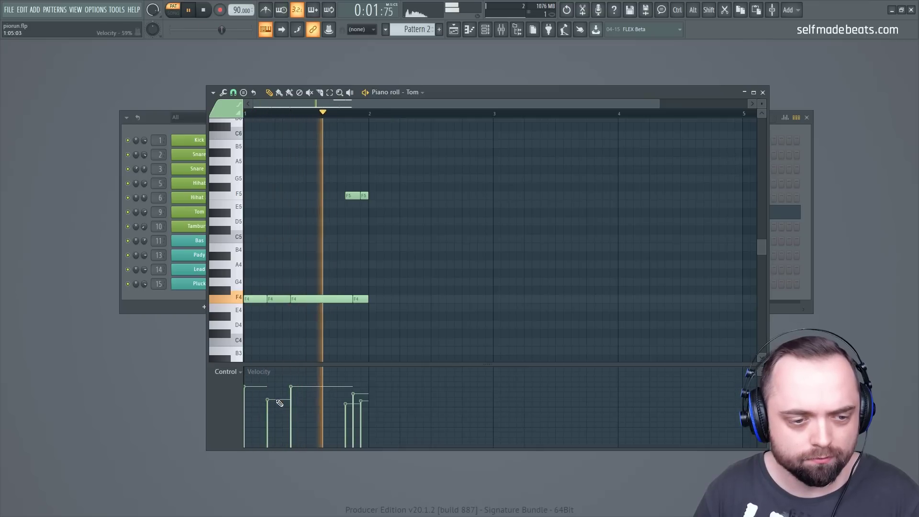
pyautogui.press('space')
# - Duplicate all of bar 1's Tom notes into bar 2
pyautogui.moveTo(462, 338); pyautogui.dragTo(245, 174)
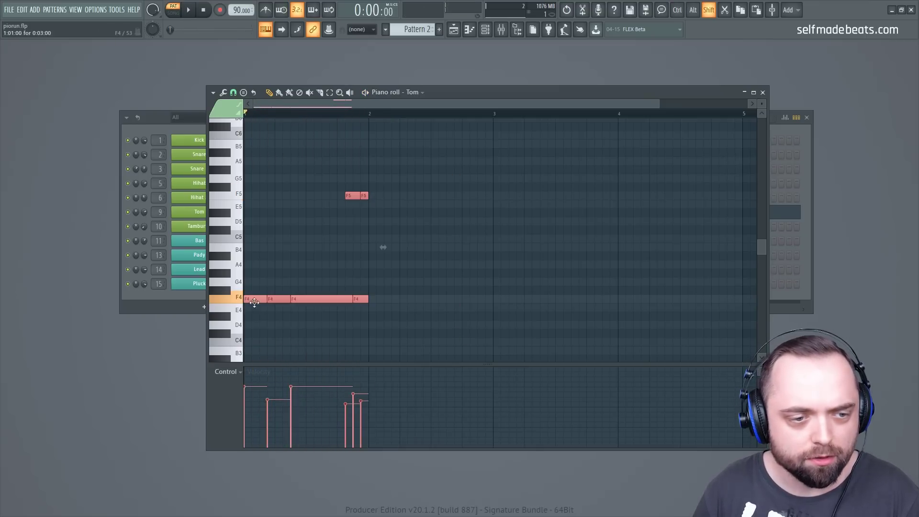
pyautogui.hotkey('ctrl', 'b')
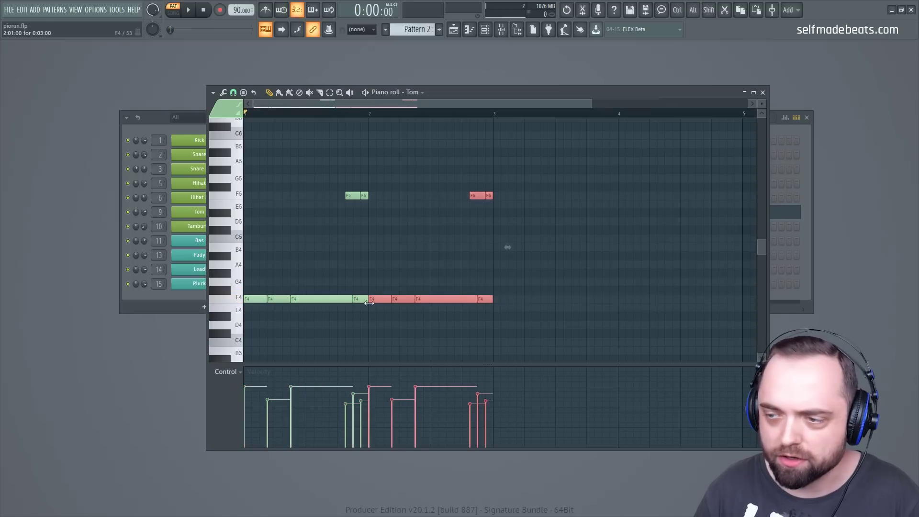
# - Copy the Tom notes into bars 3 and 4 and shift the whole four-bar part to start at bar 5
pyautogui.moveTo(377, 300); pyautogui.dragTo(623, 306)
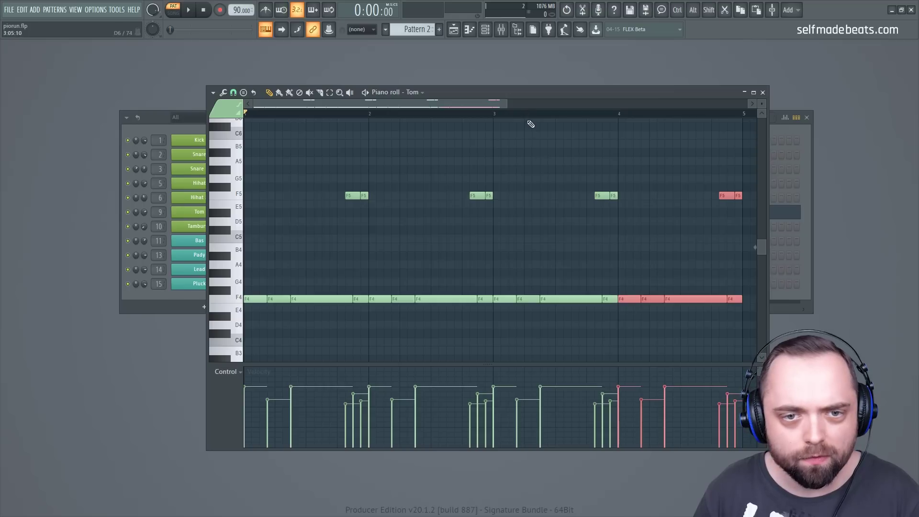
pyautogui.scroll(-4, 530, 120)
pyautogui.moveTo(599, 320); pyautogui.dragTo(242, 175)
pyautogui.moveTo(248, 300); pyautogui.dragTo(506, 299)
pyautogui.click(477, 245)
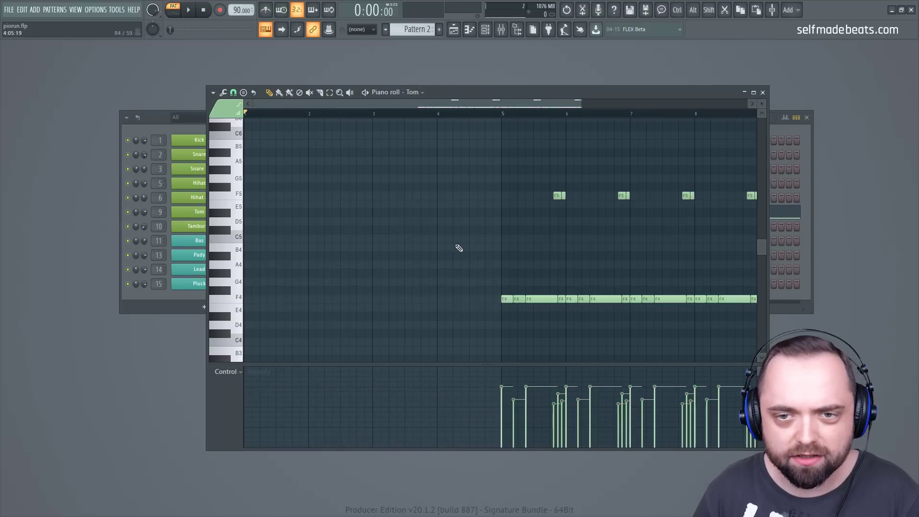
# - Place Tamburyn C5 notes at the start of bar 3, one bar long, and on step 13 of bar 4, and audition them
pyautogui.click(763, 92)
pyautogui.rightClick(227, 227)
pyautogui.click(267, 229)
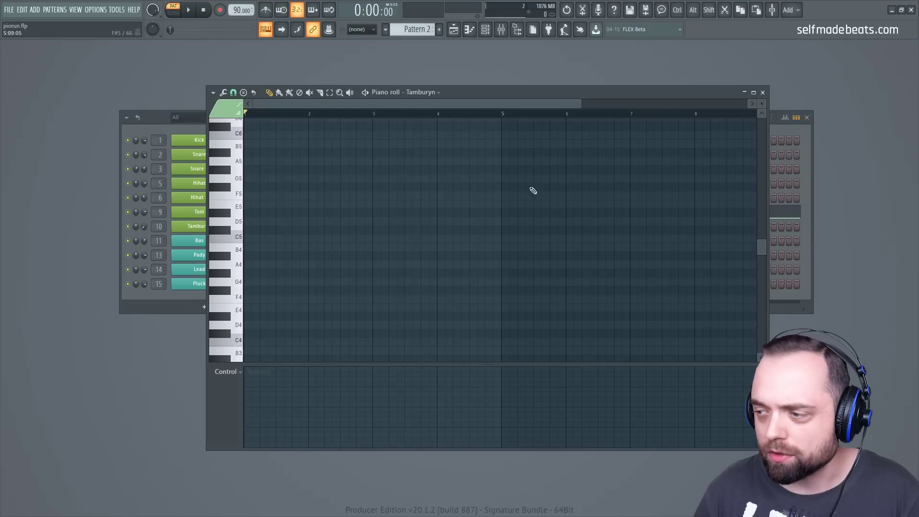
pyautogui.click(371, 239)
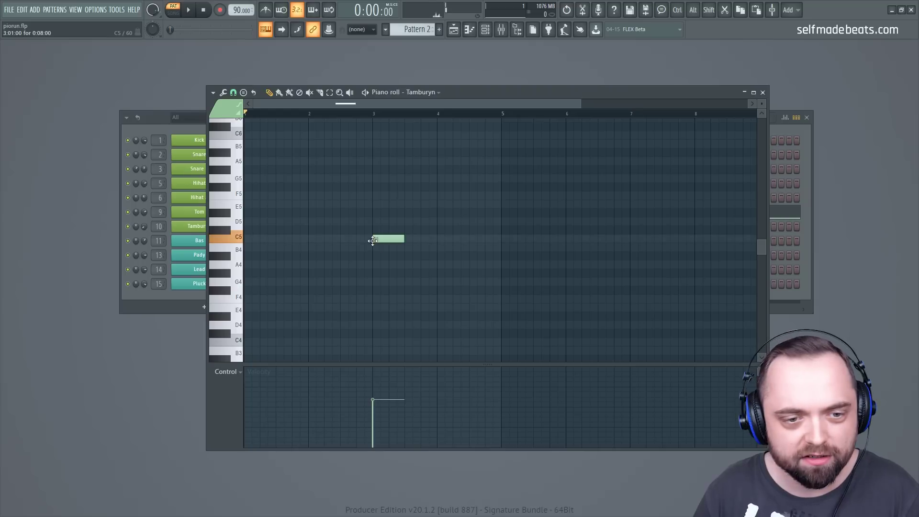
pyautogui.click(488, 239)
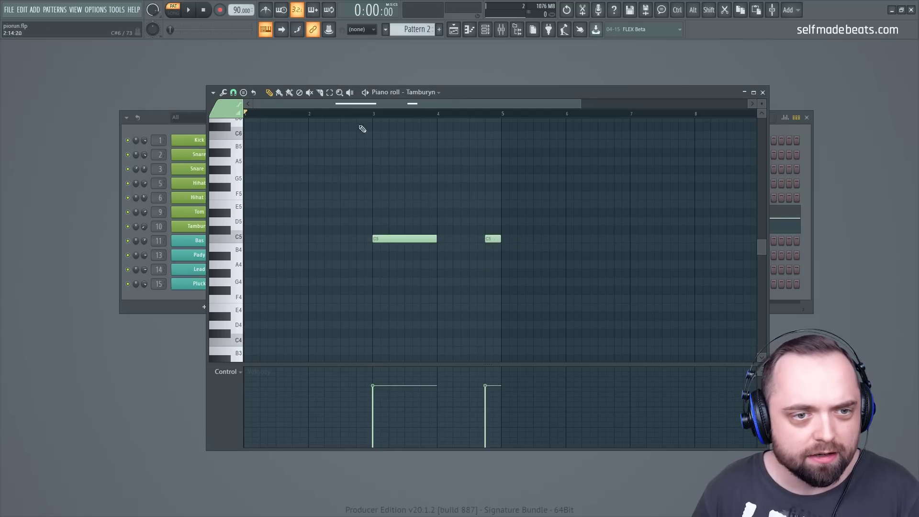
pyautogui.moveTo(444, 115); pyautogui.dragTo(395, 104)
pyautogui.press('space')
pyautogui.click(402, 114)
pyautogui.press('space')
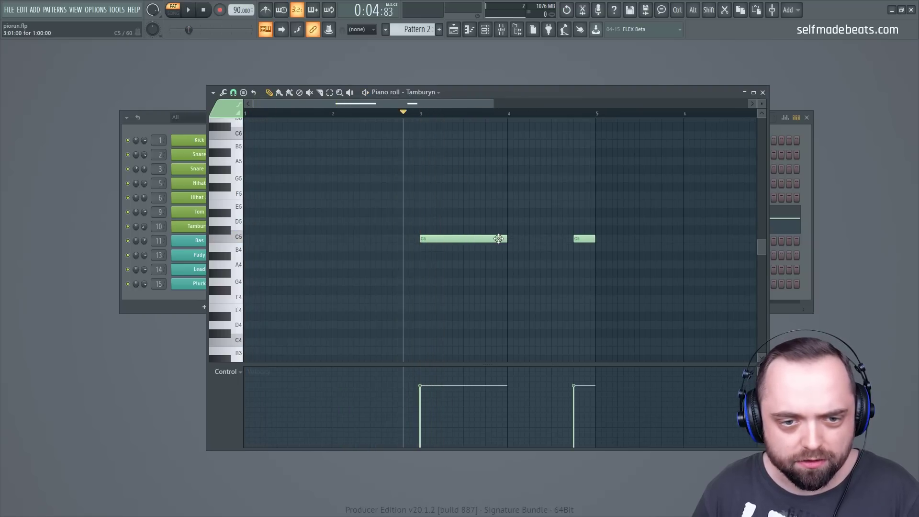
# - Delete the long Tamburyn note in bar 3 and move the short one to step 9 of bar 1
pyautogui.moveTo(480, 237); pyautogui.dragTo(508, 238)
pyautogui.rightClick(532, 240)
pyautogui.moveTo(584, 239); pyautogui.dragTo(324, 243)
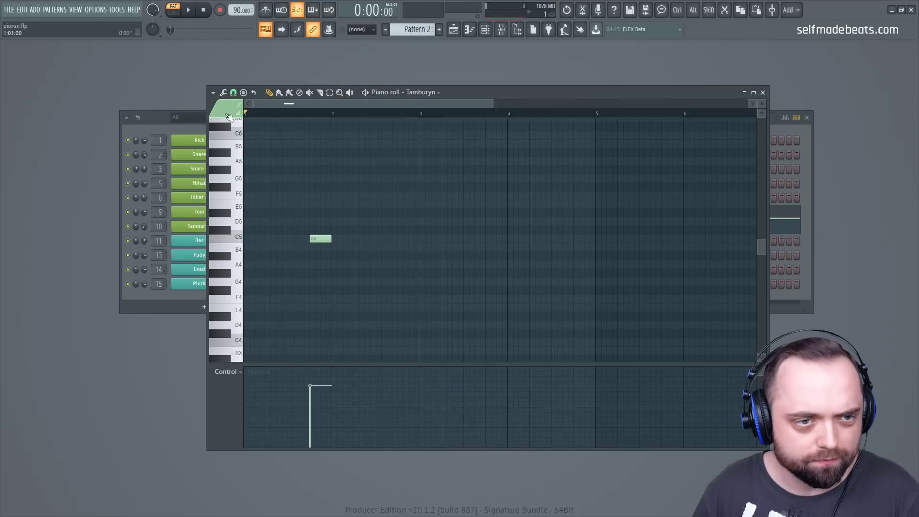
pyautogui.scroll(3, 312, 102)
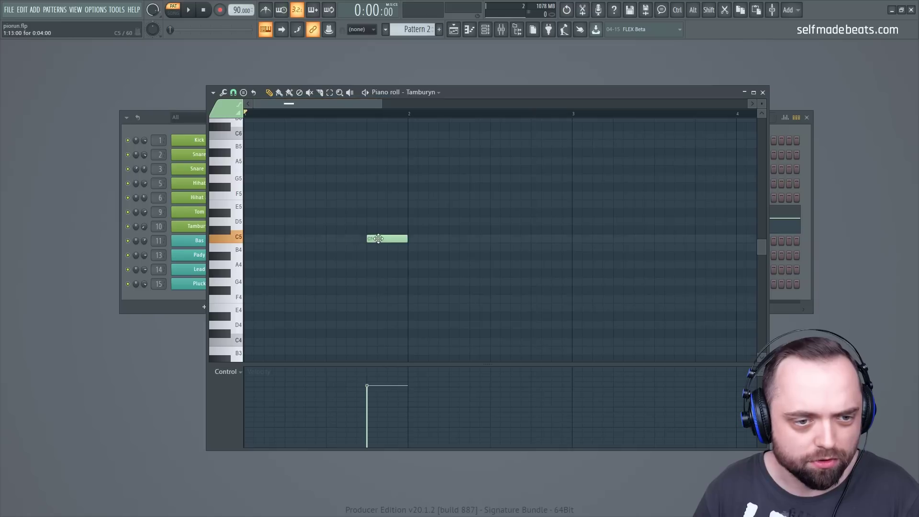
pyautogui.moveTo(378, 239); pyautogui.dragTo(336, 240)
# - Add a one-step Tamburyn C5 note on step 16 of bar 1 and move both notes to bar 5
pyautogui.click(400, 239)
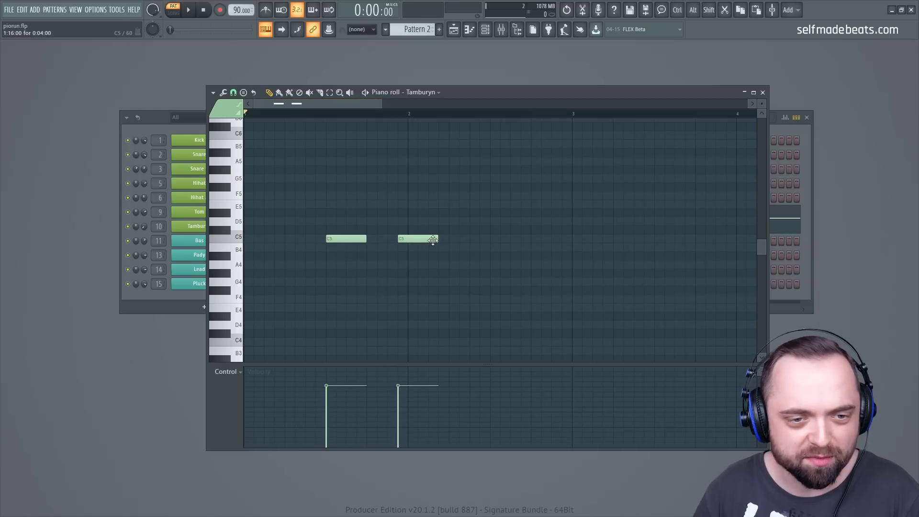
pyautogui.press('space')
pyautogui.press('space')
pyautogui.keyDown('ctrl'); pyautogui.moveTo(485, 277); pyautogui.dragTo(337, 189); pyautogui.keyUp('ctrl')
pyautogui.scroll(-3, 362, 115)
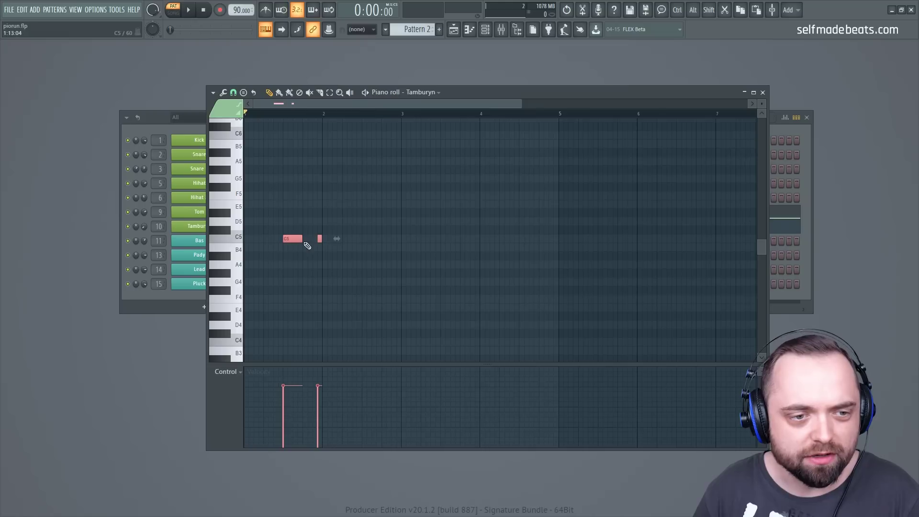
pyautogui.moveTo(292, 237); pyautogui.dragTo(608, 252)
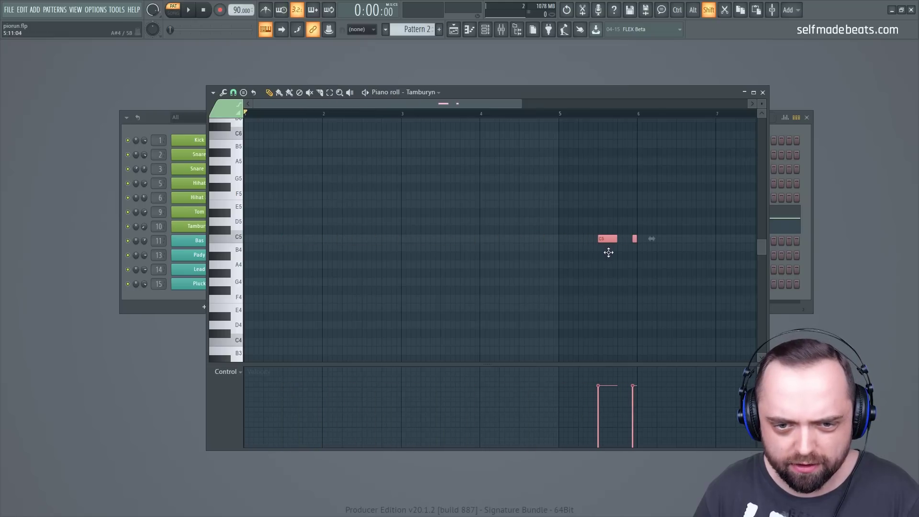
# - Audition bar 5, shift the first Tamburyn note's start to step 11 and lengthen it up to the note on step 16
pyautogui.press('space')
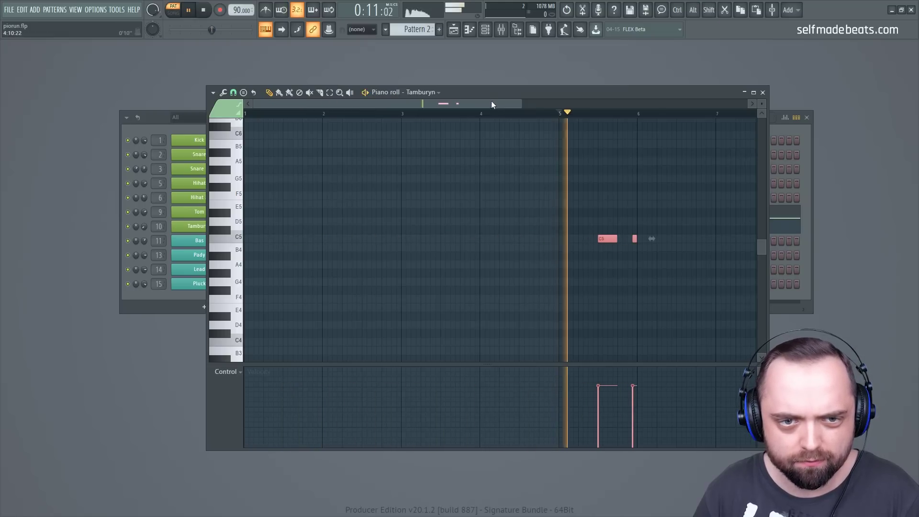
pyautogui.scroll(3, 508, 116)
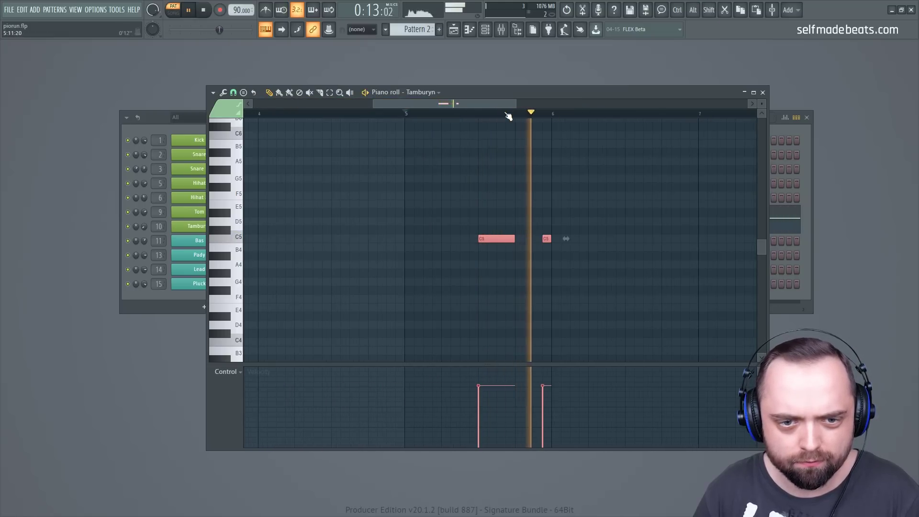
pyautogui.hotkey('ctrl', 'd')
pyautogui.press('space')
pyautogui.press('space')
pyautogui.moveTo(525, 246)
pyautogui.mouseDown()
pyautogui.moveTo(548, 245)
pyautogui.moveTo(518, 239)
pyautogui.mouseUp()
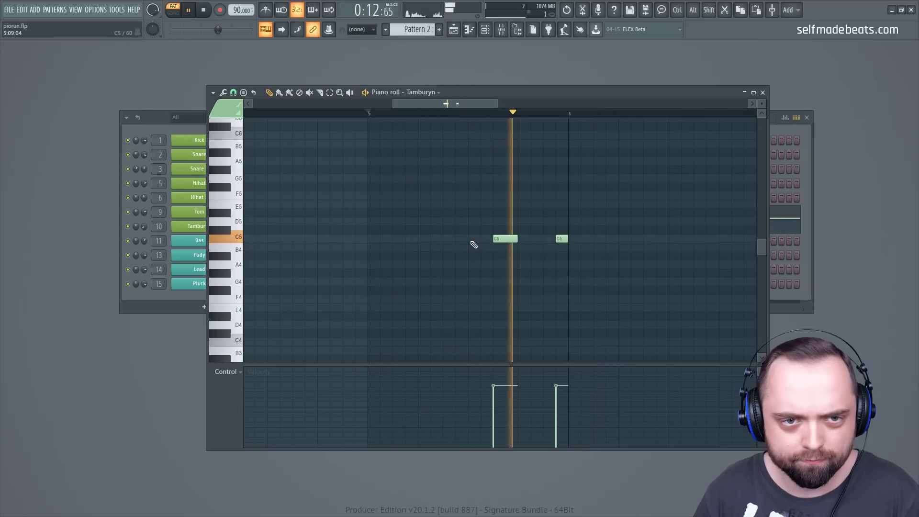
pyautogui.moveTo(518, 239); pyautogui.dragTo(554, 240)
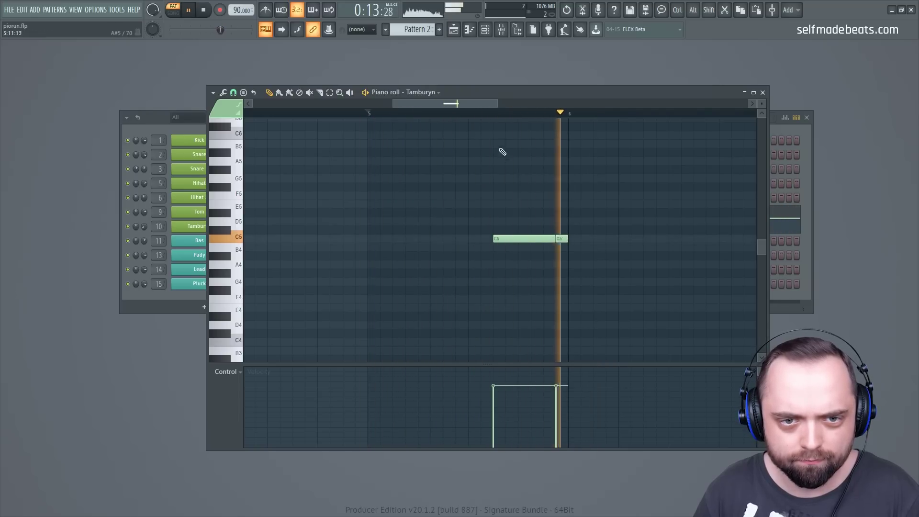
# - Copy the Tamburyn notes of bar 5 into bars 6, 7 and 8 and audition the part
pyautogui.scroll(-5, 498, 117)
pyautogui.press('space')
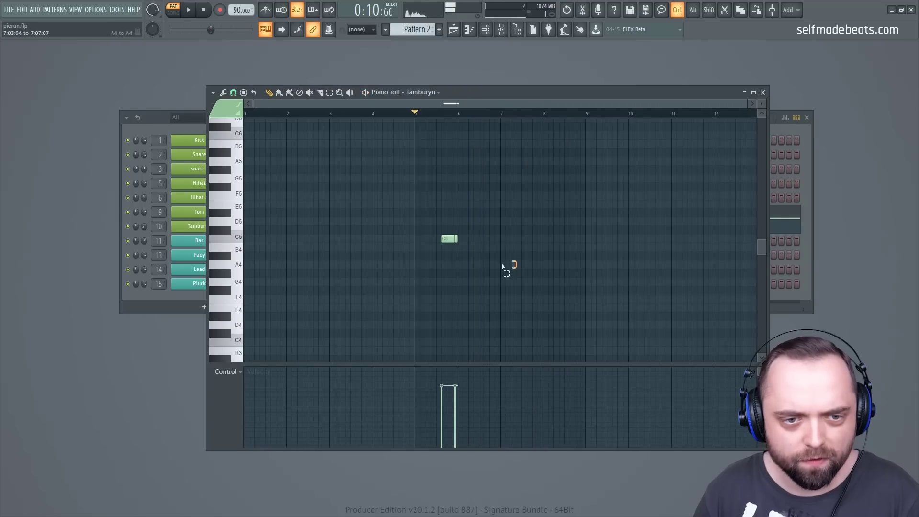
pyautogui.moveTo(449, 239); pyautogui.dragTo(574, 242)
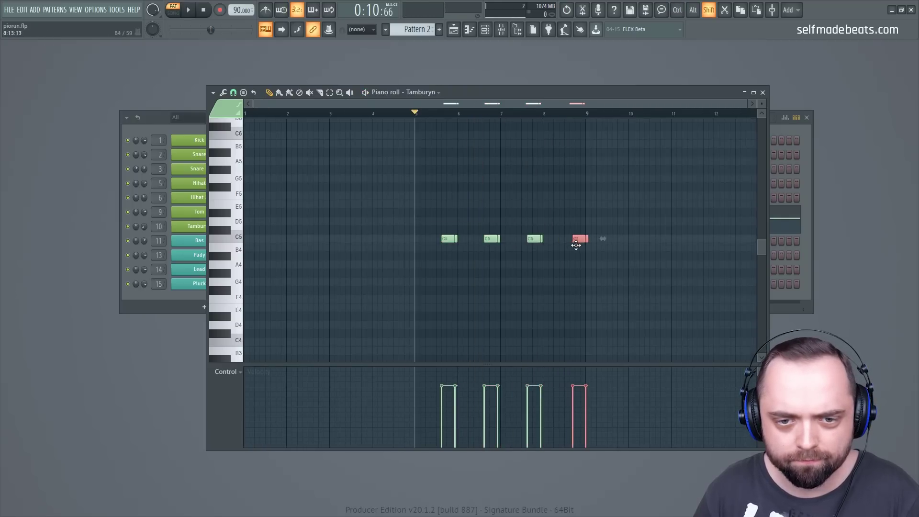
pyautogui.scroll(3, 483, 114)
pyautogui.press('space')
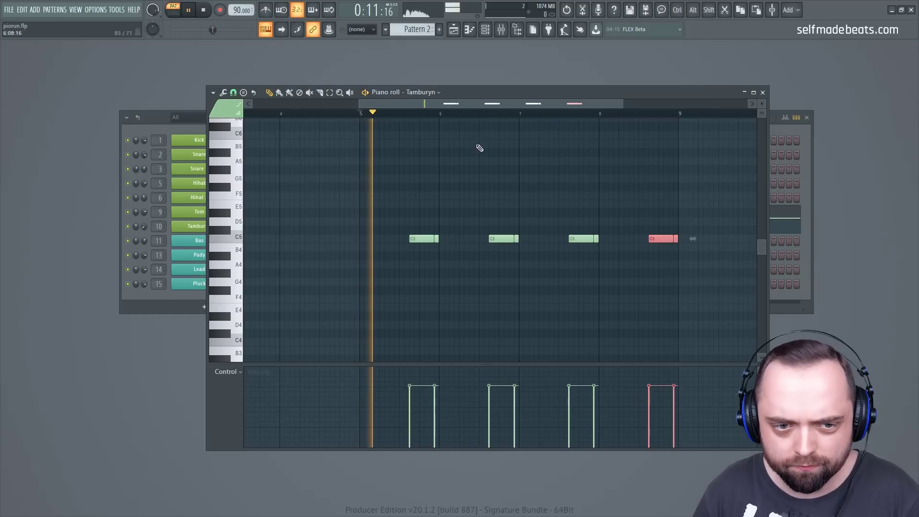
pyautogui.hotkey('ctrl', 'd')
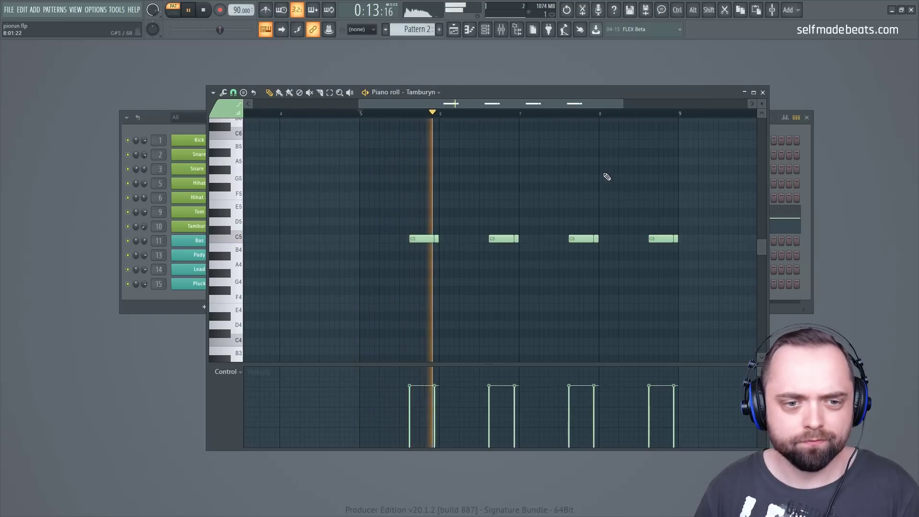
pyautogui.press('space')
# - Close the Tamburyn piano roll, switch to Pattern 1 and play back its drums
pyautogui.click(763, 92)
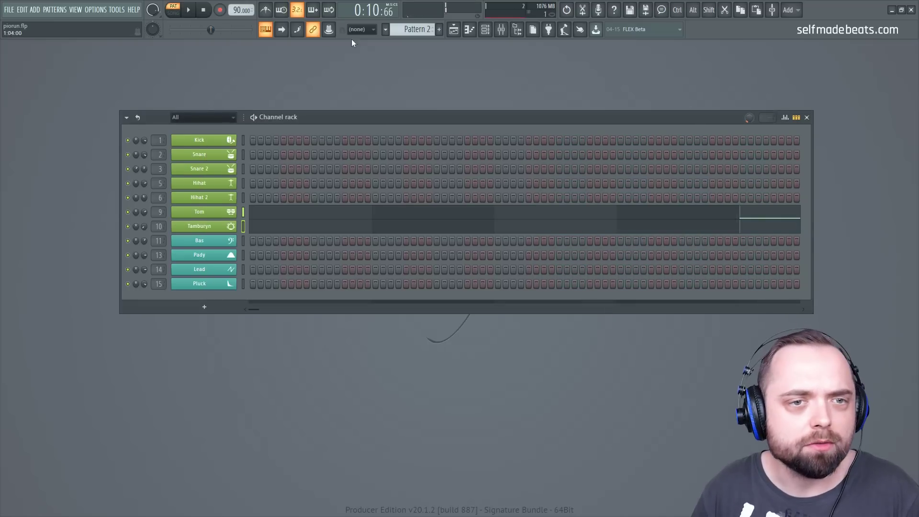
pyautogui.scroll(1, 419, 27)
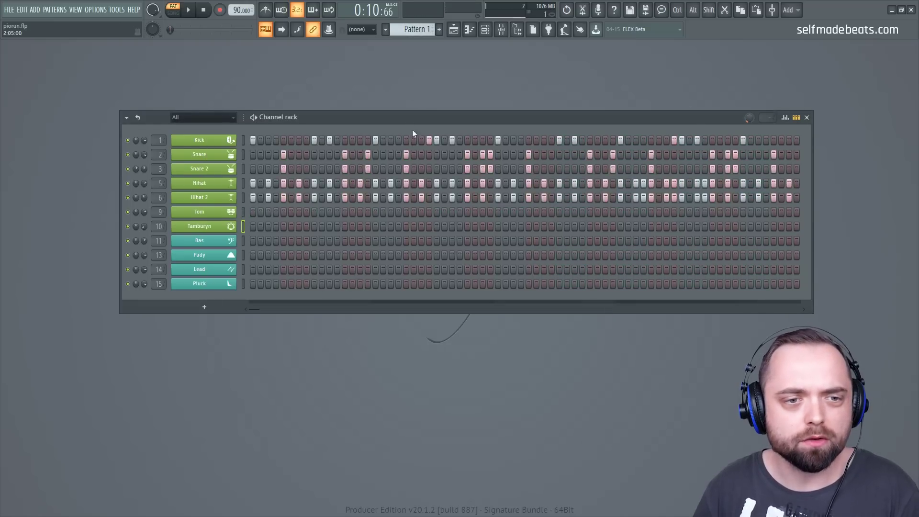
pyautogui.press('space')
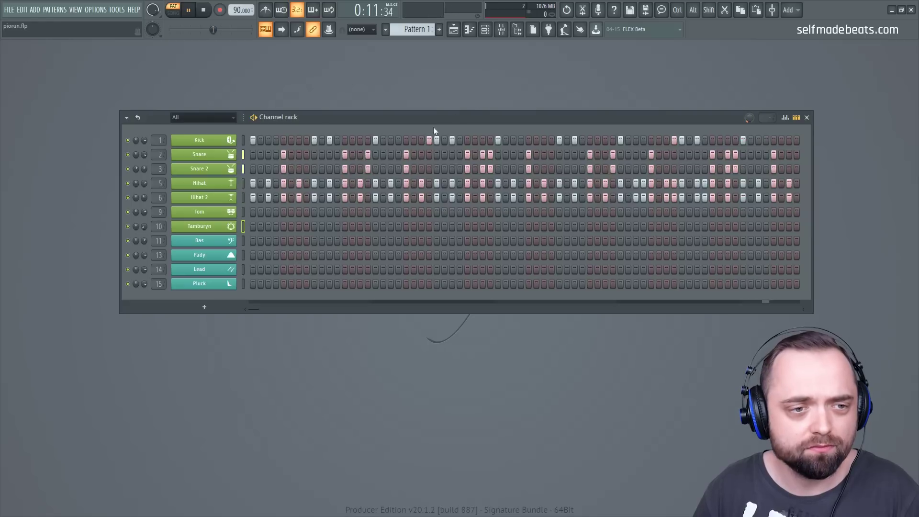
pyautogui.press('space')
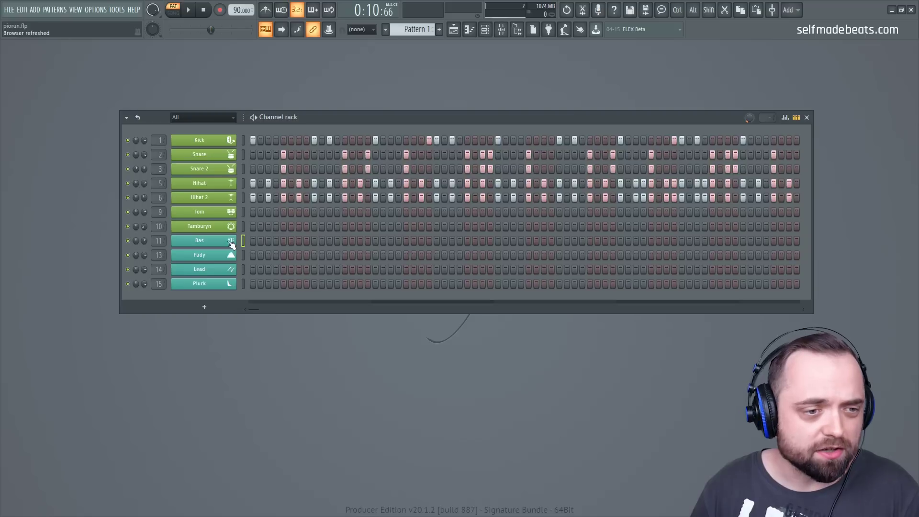
# - Open the Bas channel's piano roll and add four consecutive one-step C5 notes from the start of bar 1
pyautogui.rightClick(233, 241)
pyautogui.click(264, 242)
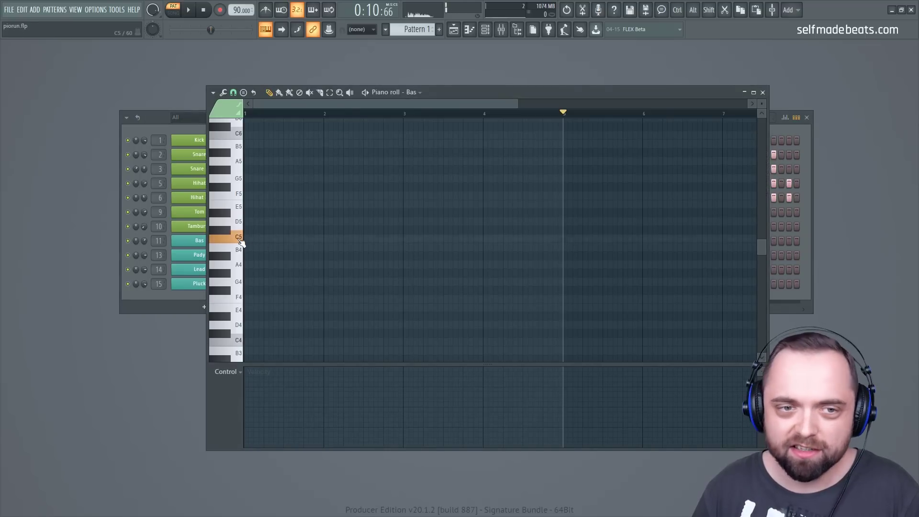
pyautogui.scroll(3, 263, 125)
pyautogui.press('space')
pyautogui.click(267, 240)
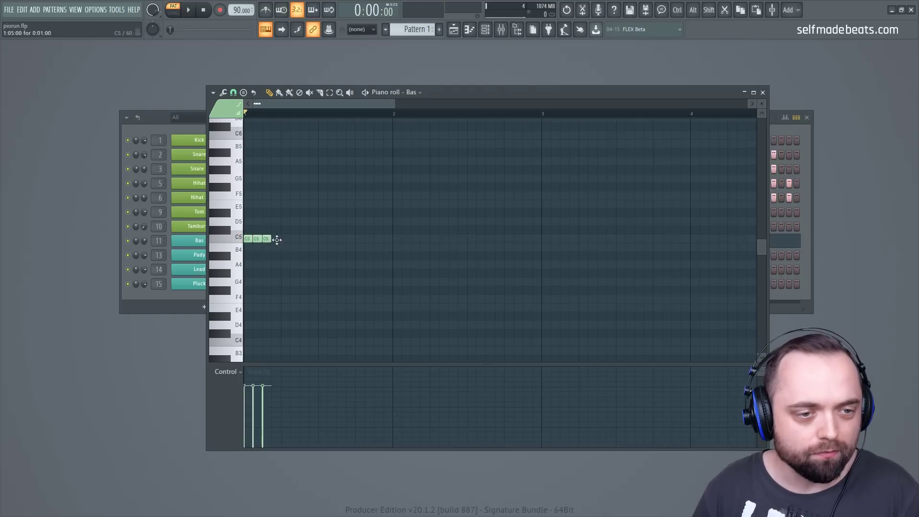
pyautogui.moveTo(284, 238); pyautogui.dragTo(275, 238)
# - Duplicate the four Bas notes three times to fill bar 1
pyautogui.moveTo(330, 261); pyautogui.dragTo(244, 218)
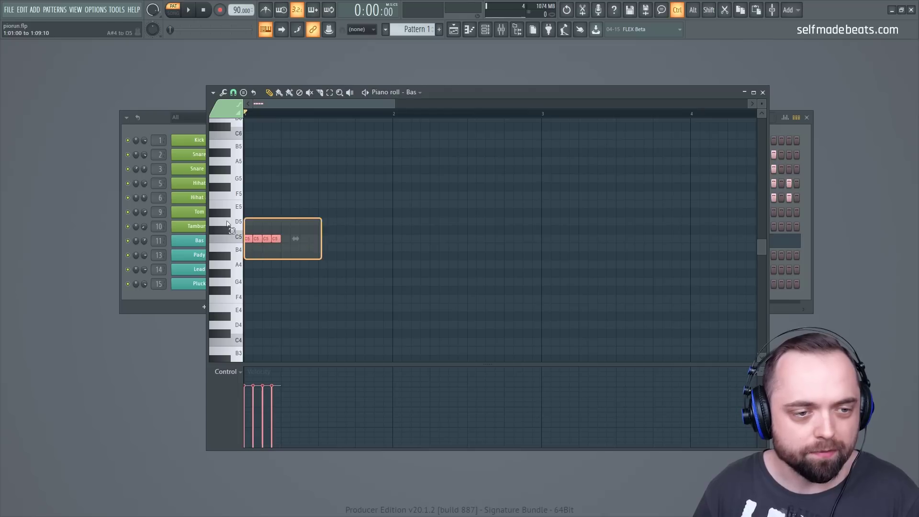
pyautogui.hotkey('ctrl', 'b')
pyautogui.hotkey('ctrl', 'b')
pyautogui.hotkey('ctrl', 'b')
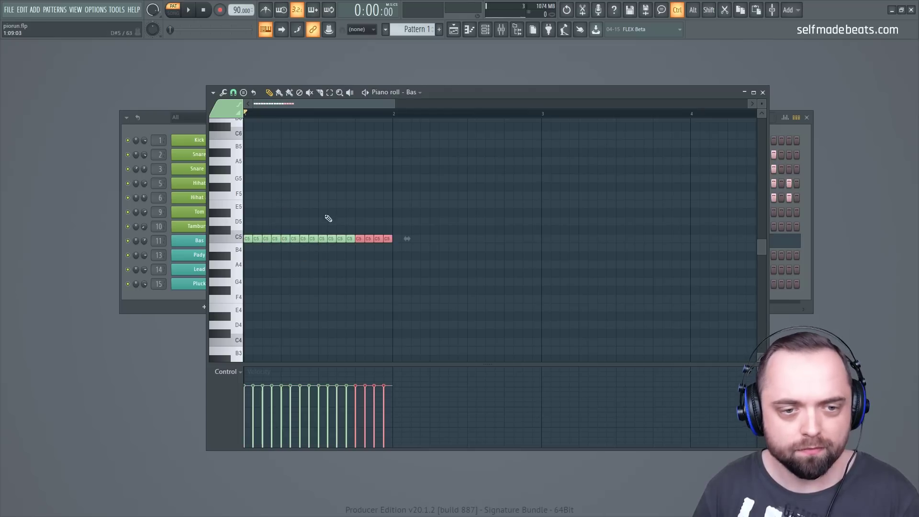
# - Copy the Bas notes into bar 2 at F#4, raise the bar 1 notes to C#5 and start playback
pyautogui.moveTo(440, 273); pyautogui.dragTo(392, 297)
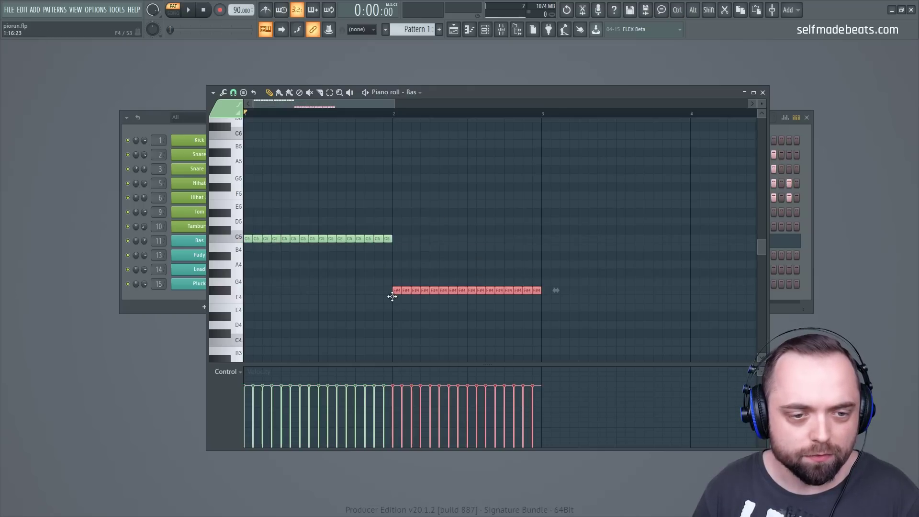
pyautogui.moveTo(417, 260); pyautogui.dragTo(241, 229)
pyautogui.keyDown('ctrl'); pyautogui.click(402, 217); pyautogui.keyUp('ctrl')
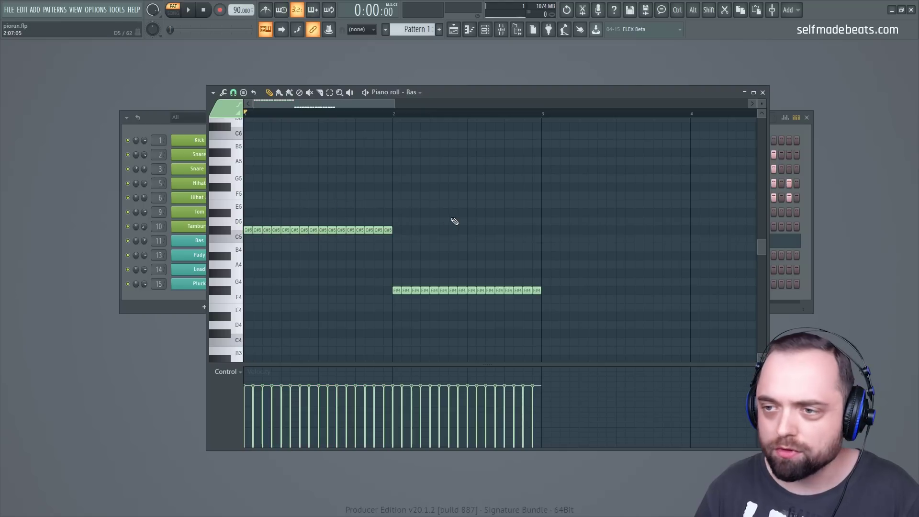
pyautogui.press('space')
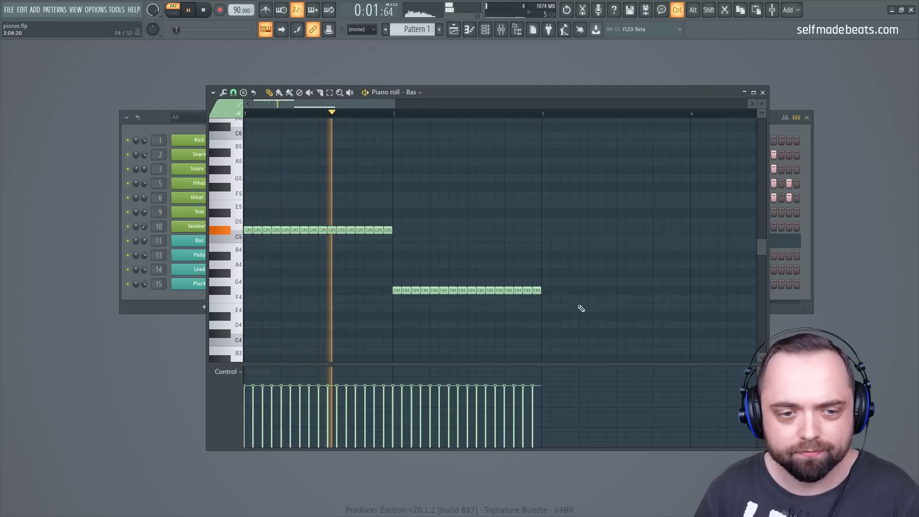
# - Copy the bar 2 Bas notes into bar 3 at A4 and into bar 4 at B4 while auditioning
pyautogui.moveTo(581, 308); pyautogui.dragTo(360, 269)
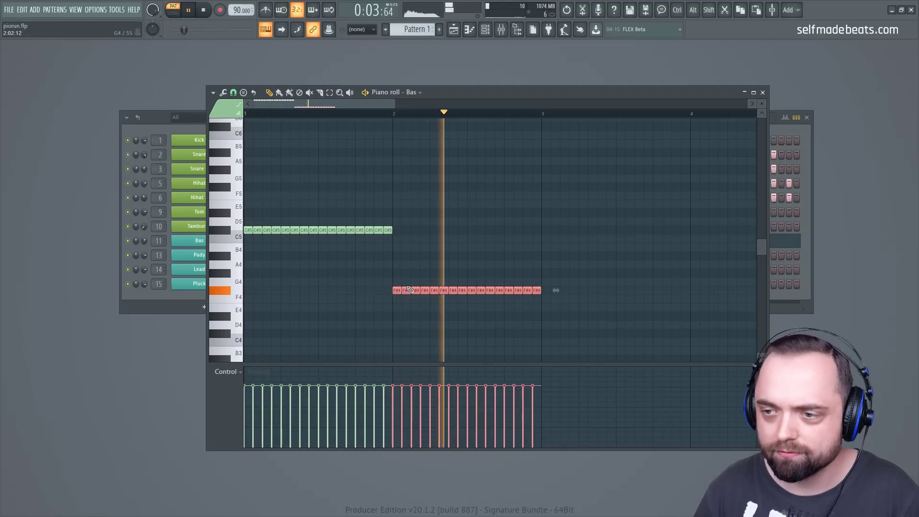
pyautogui.press('space')
pyautogui.moveTo(393, 289); pyautogui.dragTo(548, 261)
pyautogui.press('space')
pyautogui.scroll(-2, 501, 117)
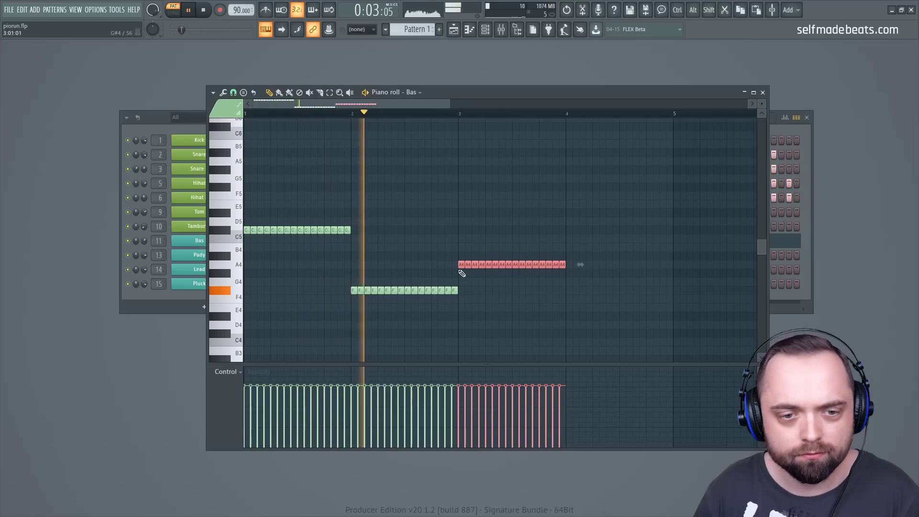
pyautogui.moveTo(460, 265); pyautogui.dragTo(563, 247)
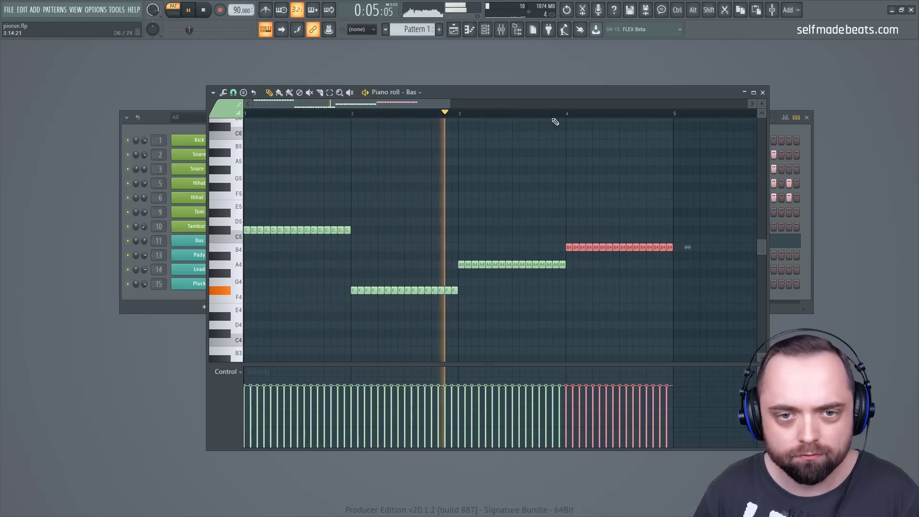
# - Duplicate the four-bar Bas line into bars 5 to 8 and clear the selection
pyautogui.scroll(-3, 554, 117)
pyautogui.scroll(-1, 555, 117)
pyautogui.moveTo(579, 317); pyautogui.dragTo(247, 193)
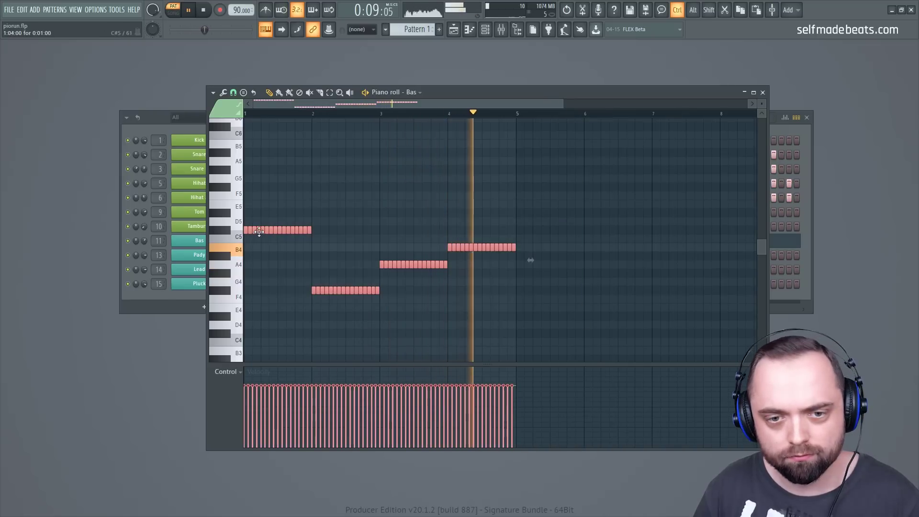
pyautogui.hotkey('ctrl', 'b')
pyautogui.hotkey('ctrl', 'd')
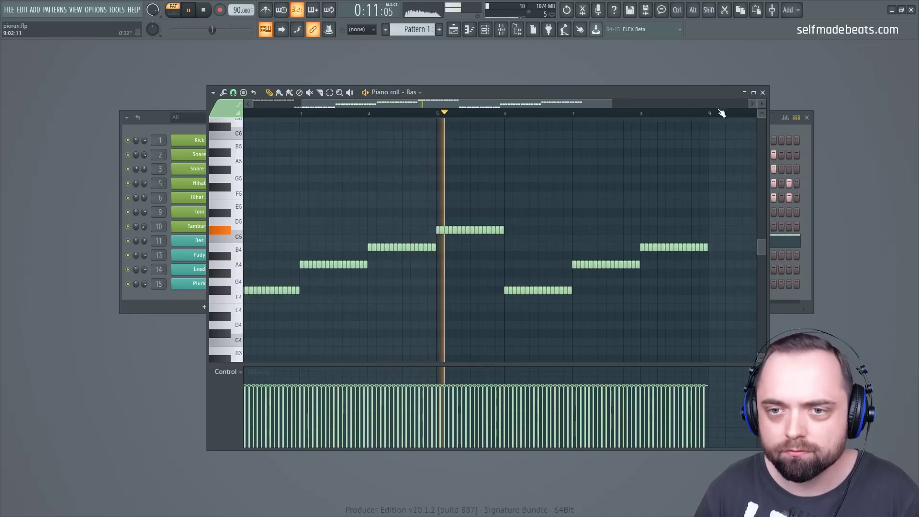
# - Switch from the Bas to the Pady piano roll and draw a one-bar chord of G#4, C#5 and E5 in bar 1
pyautogui.click(763, 93)
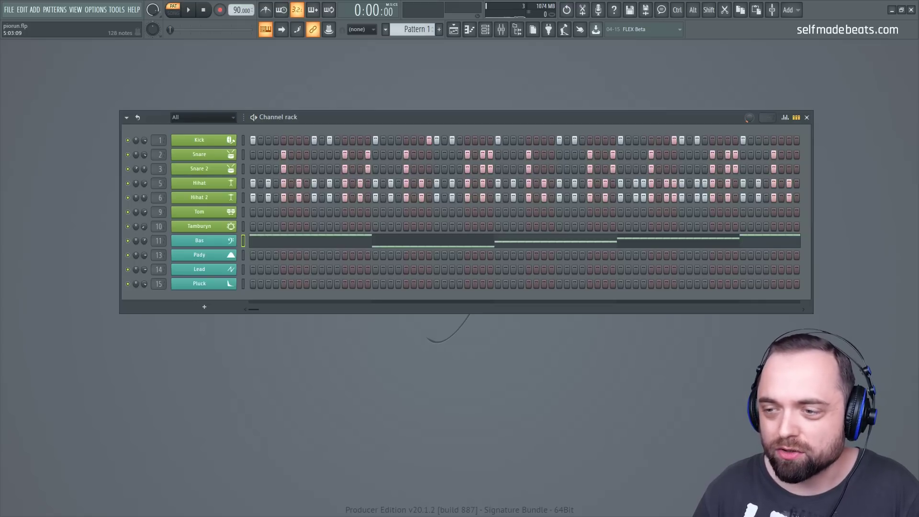
pyautogui.rightClick(234, 261)
pyautogui.click(275, 256)
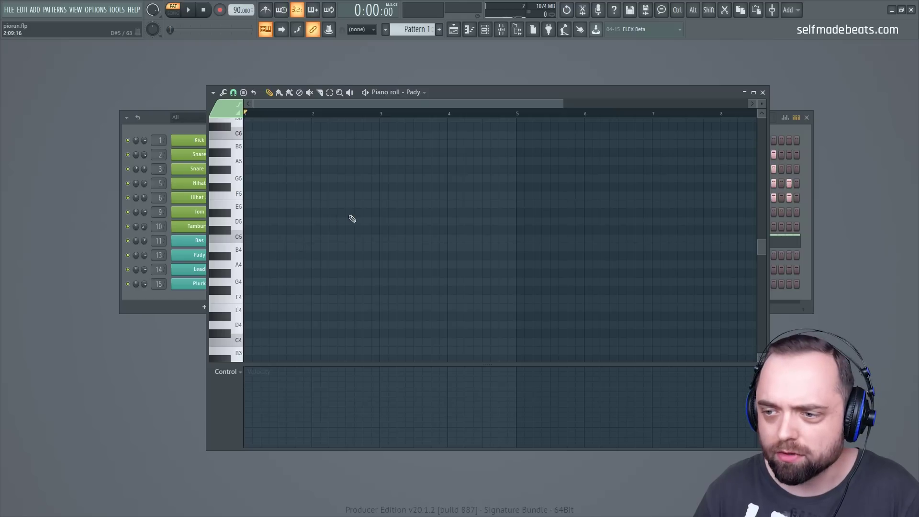
pyautogui.scroll(-2, 301, 229)
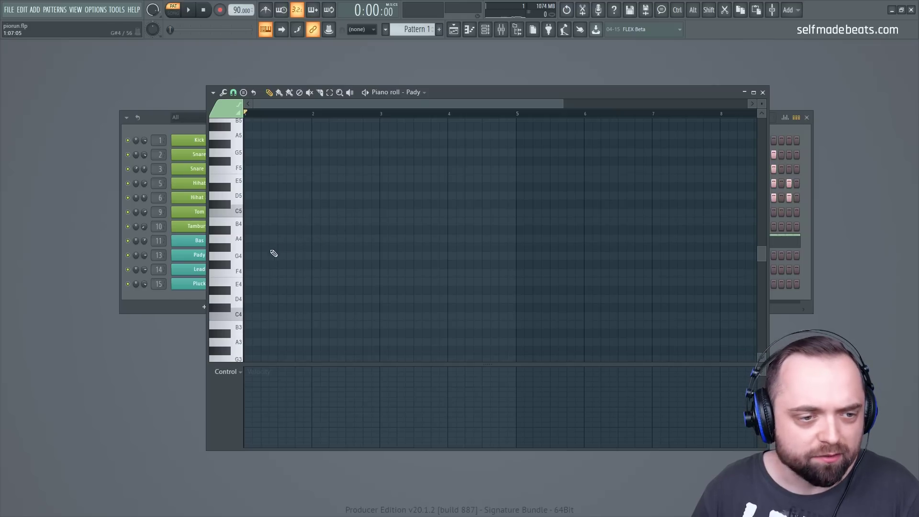
pyautogui.click(245, 248)
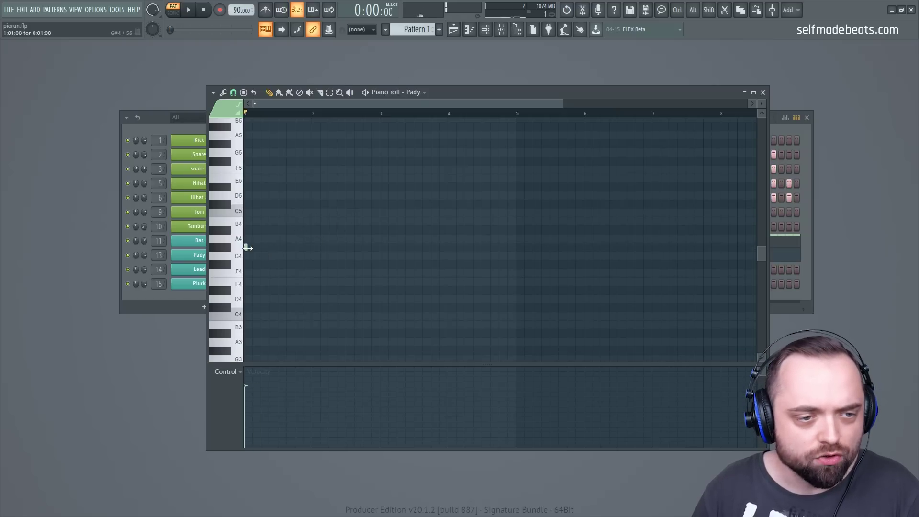
pyautogui.scroll(2, 314, 104)
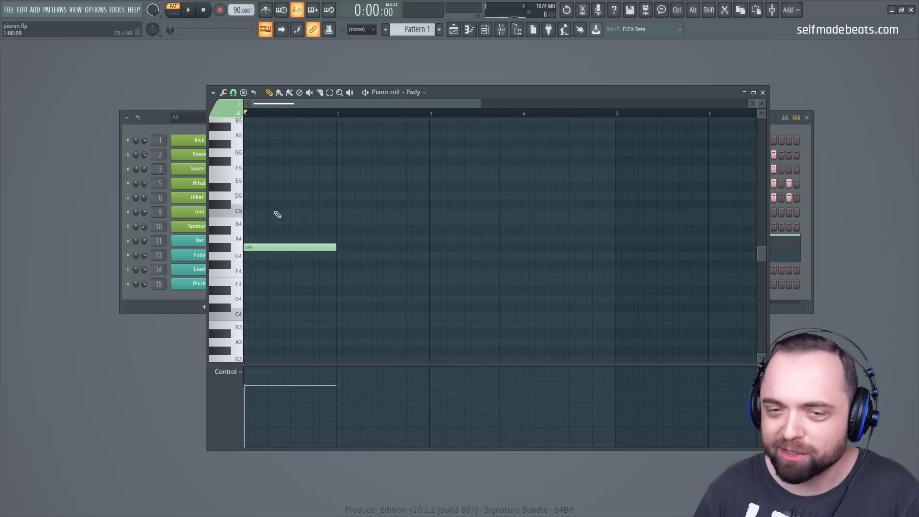
pyautogui.click(259, 205)
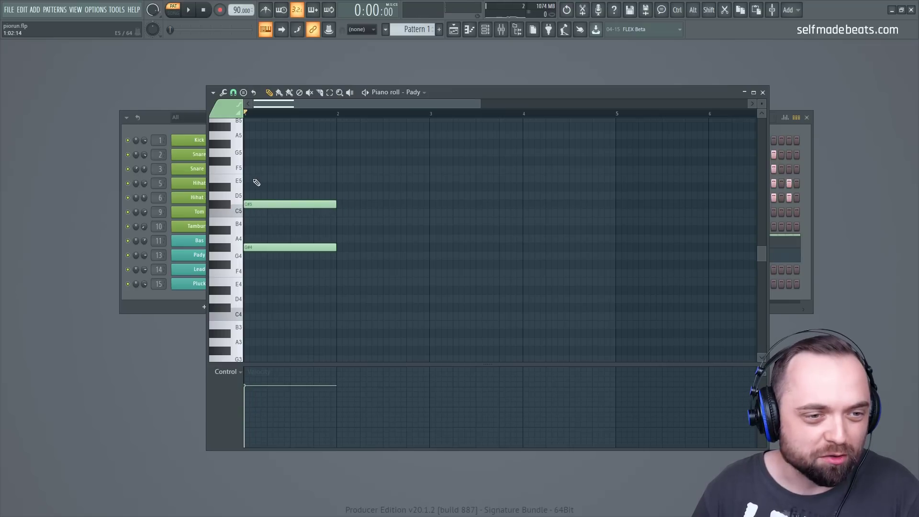
pyautogui.moveTo(256, 183); pyautogui.dragTo(228, 179)
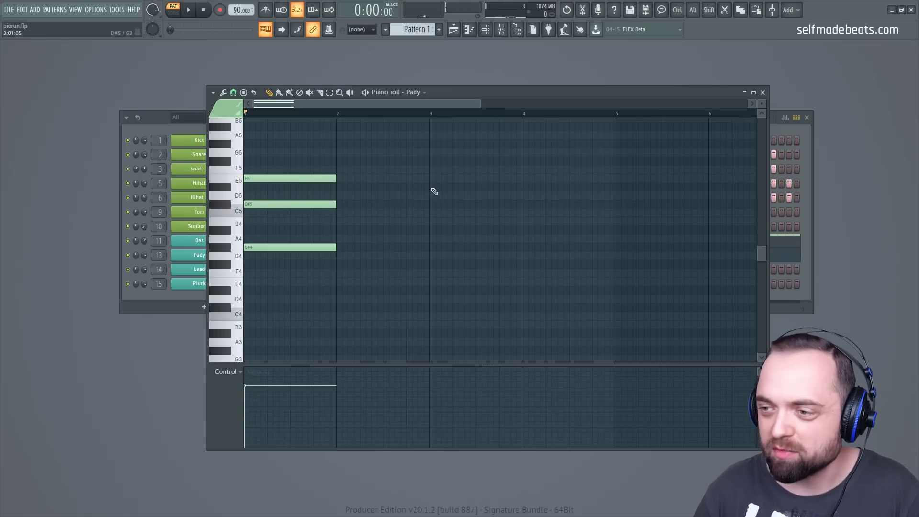
# - Shorten the three bar 1 Pady notes to one beat, clear the selection and audition the pattern
pyautogui.moveTo(352, 158); pyautogui.dragTo(271, 250)
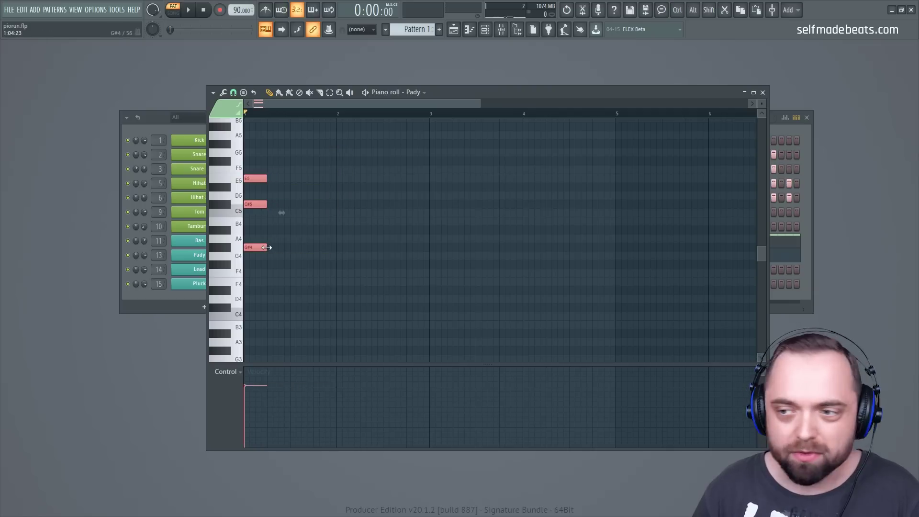
pyautogui.keyDown('ctrl'); pyautogui.click(393, 217); pyautogui.keyUp('ctrl')
pyautogui.scroll(1, 335, 201)
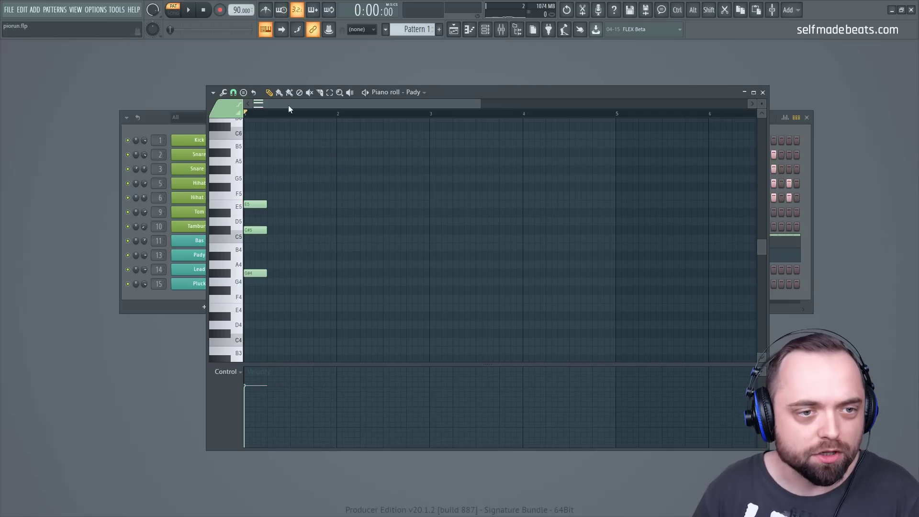
pyautogui.scroll(2, 309, 106)
pyautogui.hscroll(-2, 312, 110)
pyautogui.press('space')
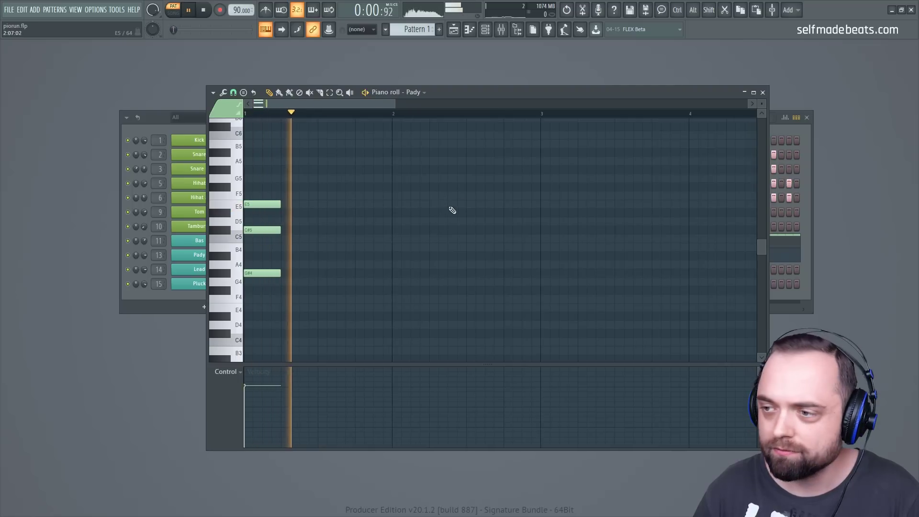
pyautogui.press('space')
# - Place a one-beat Pady chord of A4, C#5 and F#5 at the start of bar 2 and start playback
pyautogui.click(393, 187)
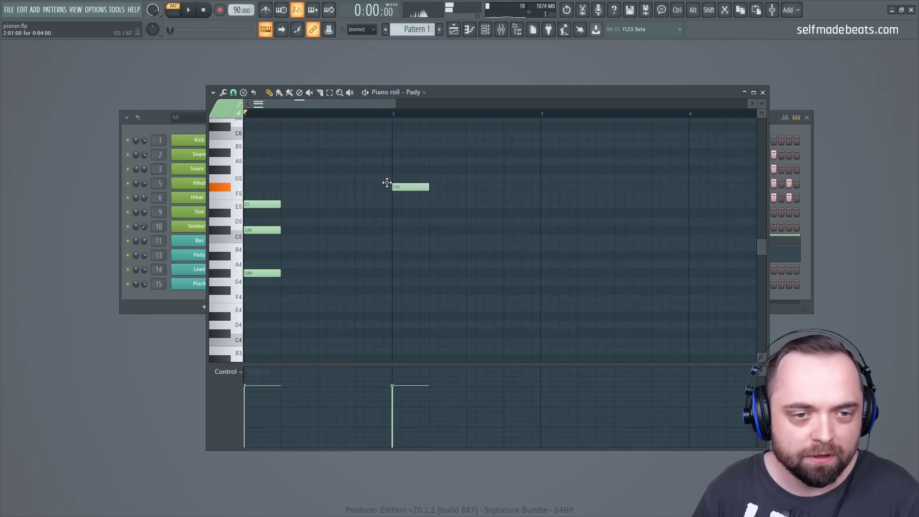
pyautogui.click(394, 230)
pyautogui.click(393, 264)
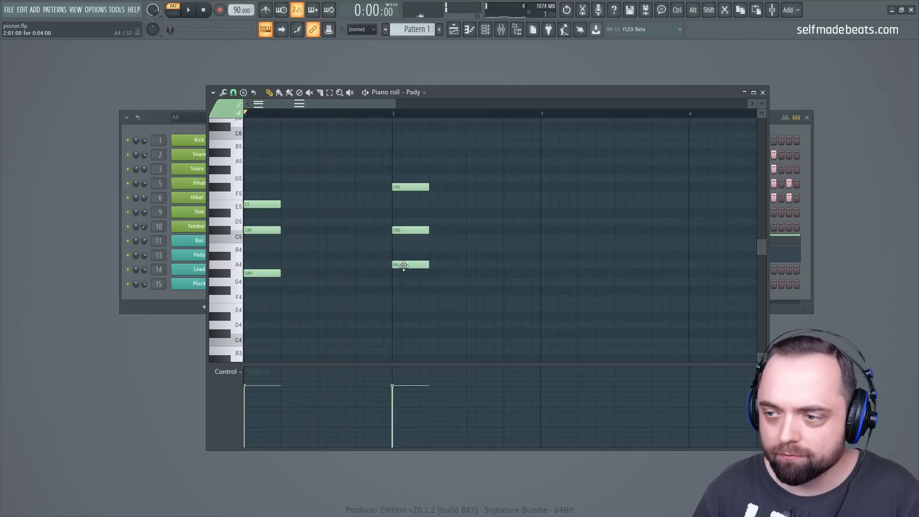
pyautogui.press('space')
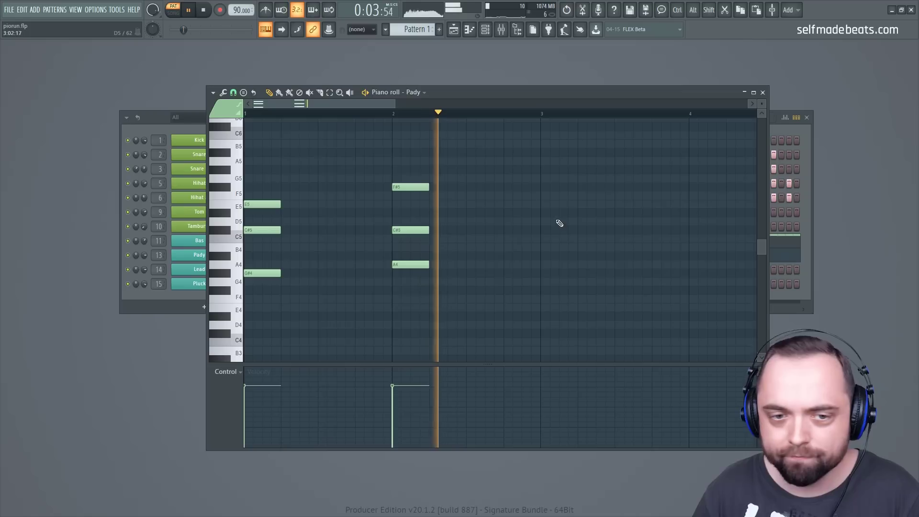
# - Place a one-beat Pady chord of E4, A4 and C#5 at the start of bar 3 and play the pattern
pyautogui.click(542, 230)
pyautogui.press('space')
pyautogui.moveTo(551, 299); pyautogui.dragTo(539, 307)
pyautogui.press('space')
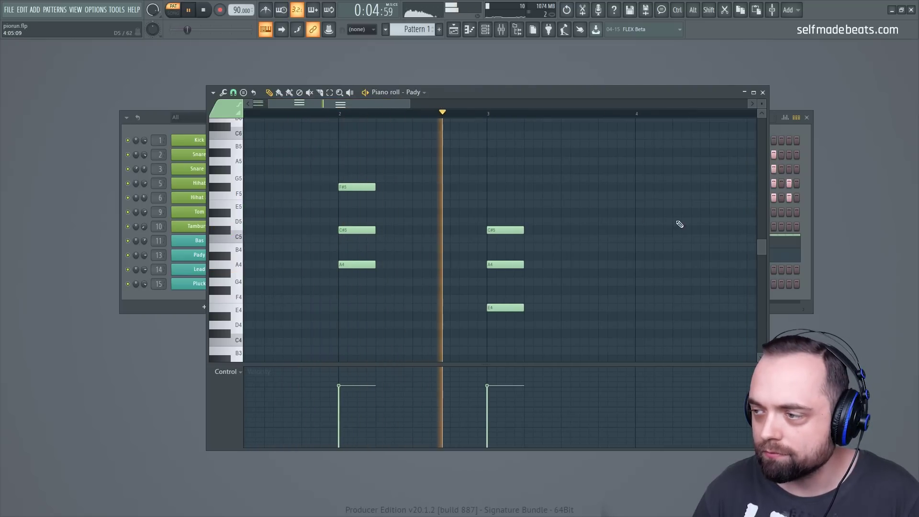
# - Stop playback, place a one-beat Pady chord of B4, D#5 and F#5 at the start of bar 4 and play the pattern
pyautogui.press('space')
pyautogui.click(635, 196)
pyautogui.moveTo(635, 196); pyautogui.dragTo(633, 187)
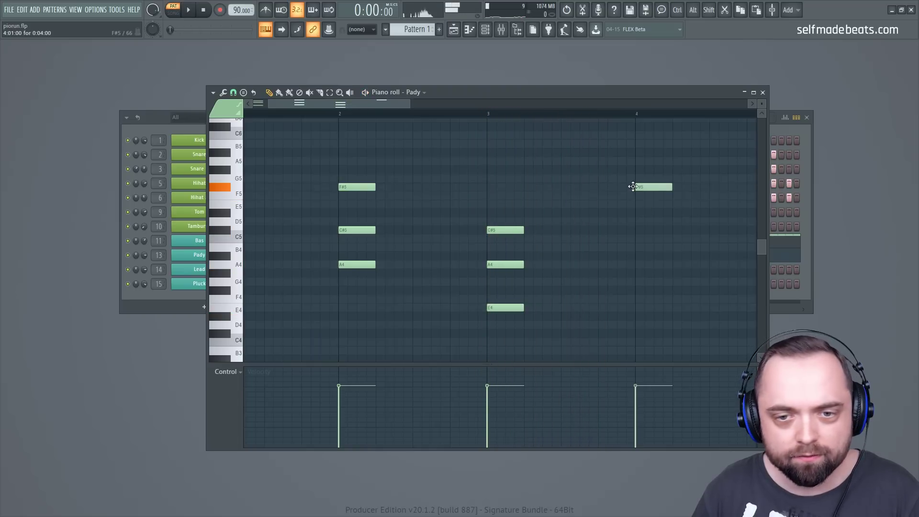
pyautogui.click(637, 214)
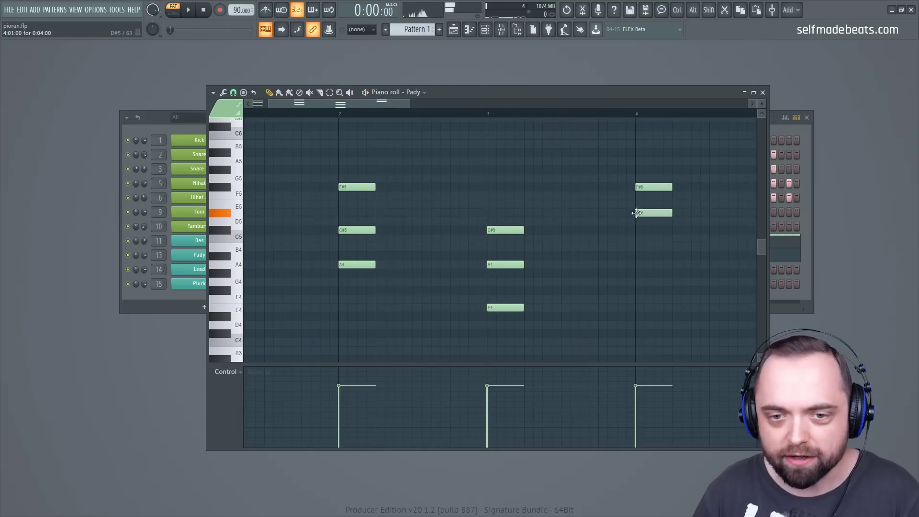
pyautogui.click(638, 248)
pyautogui.scroll(-3, 588, 126)
pyautogui.press('space')
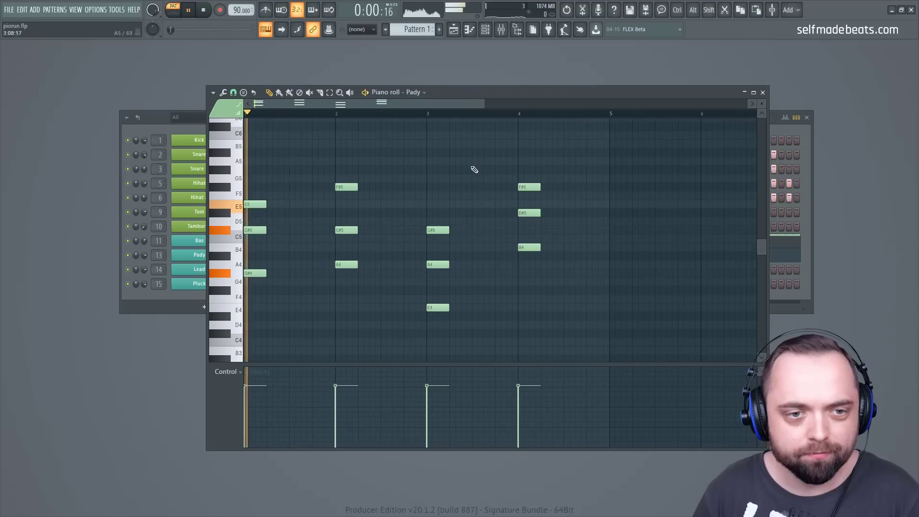
# - Extend the bar 1 Pady chord upward with G#5, C#6 and E6 while auditioning
pyautogui.scroll(1, 471, 185)
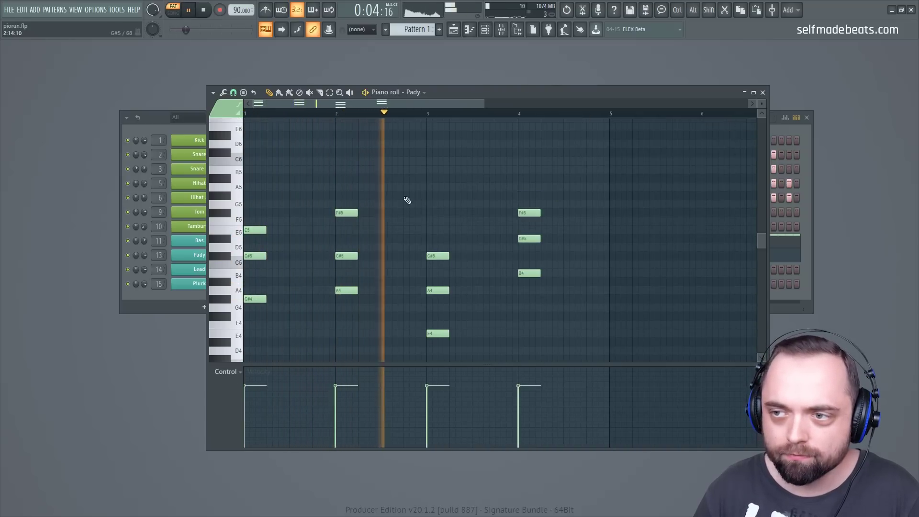
pyautogui.click(253, 195)
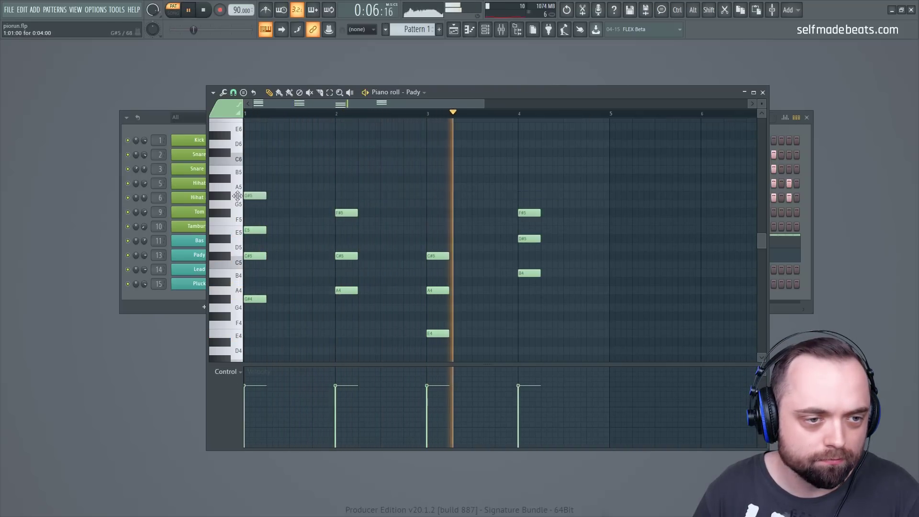
pyautogui.click(253, 153)
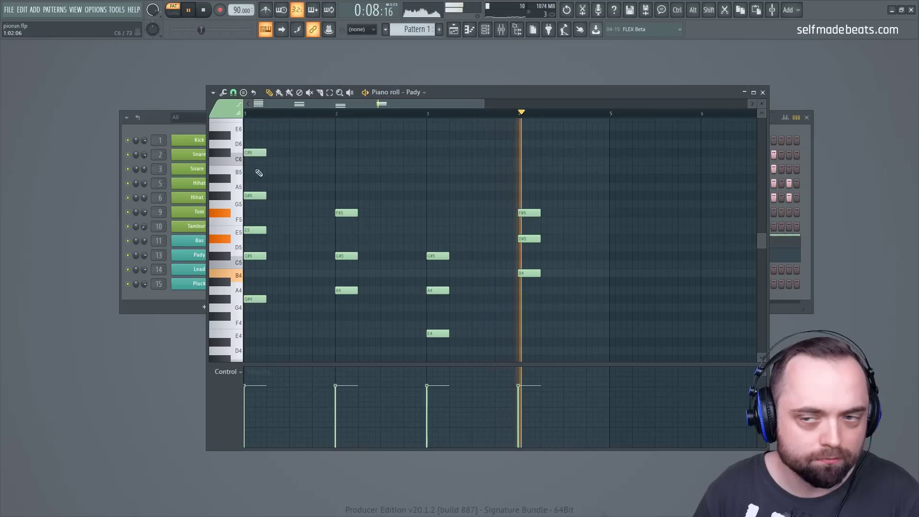
pyautogui.scroll(1, 273, 185)
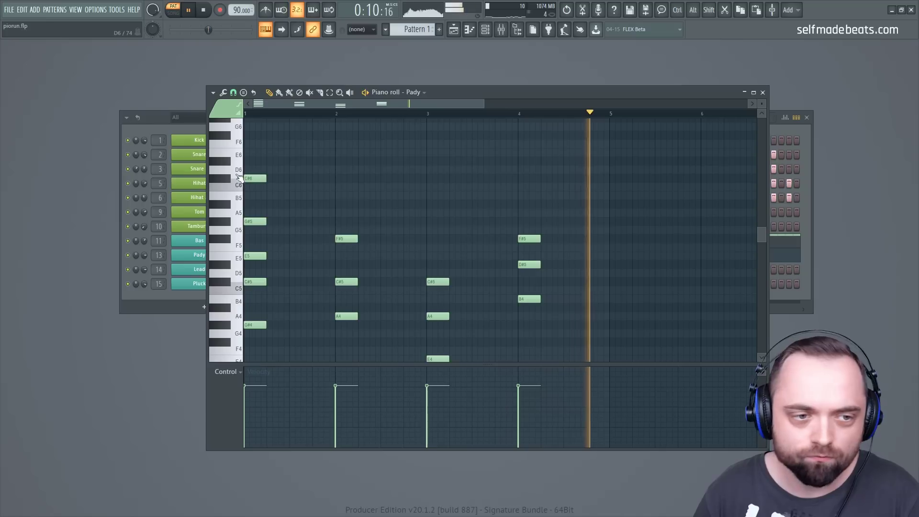
pyautogui.press('space')
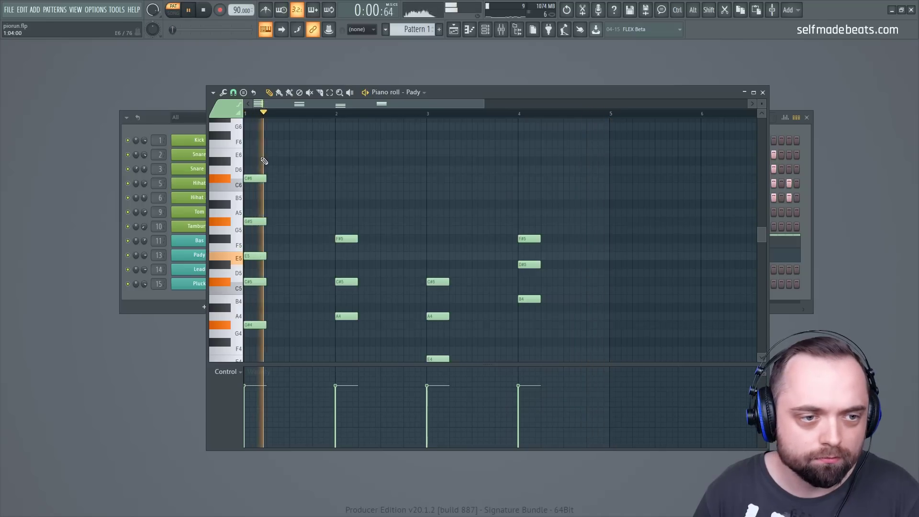
pyautogui.click(253, 152)
pyautogui.press('space')
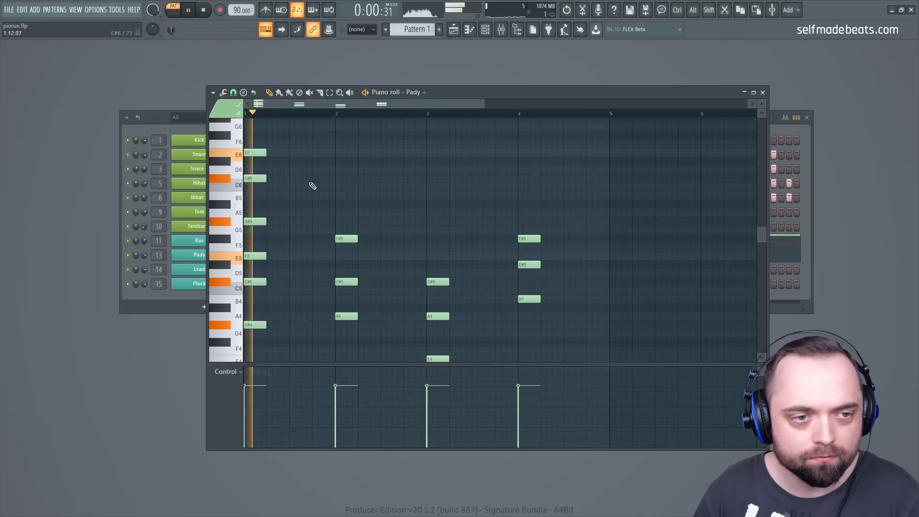
# - Add a low C#4 to the bar 1 Pady chord and audition it
pyautogui.scroll(-2, 211, 328)
pyautogui.press('space')
pyautogui.press('space')
pyautogui.press('space')
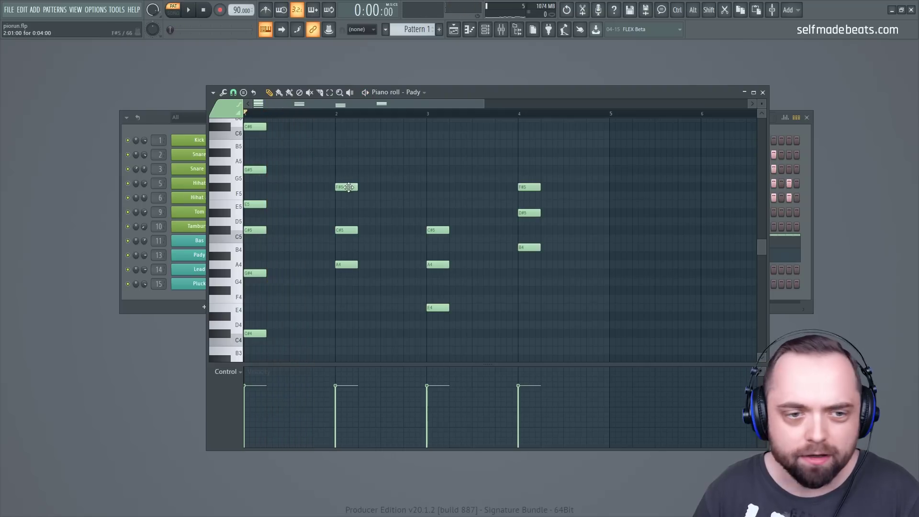
# - Extend the bar 2 Pady chord with A5, C#6 and F#6 above and C#4 below
pyautogui.click(333, 163)
pyautogui.scroll(2, 334, 187)
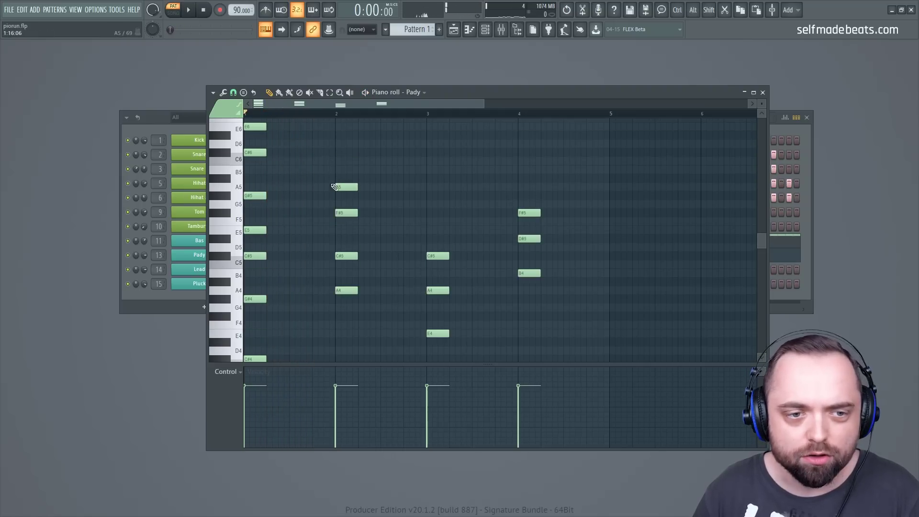
pyautogui.scroll(1, 339, 162)
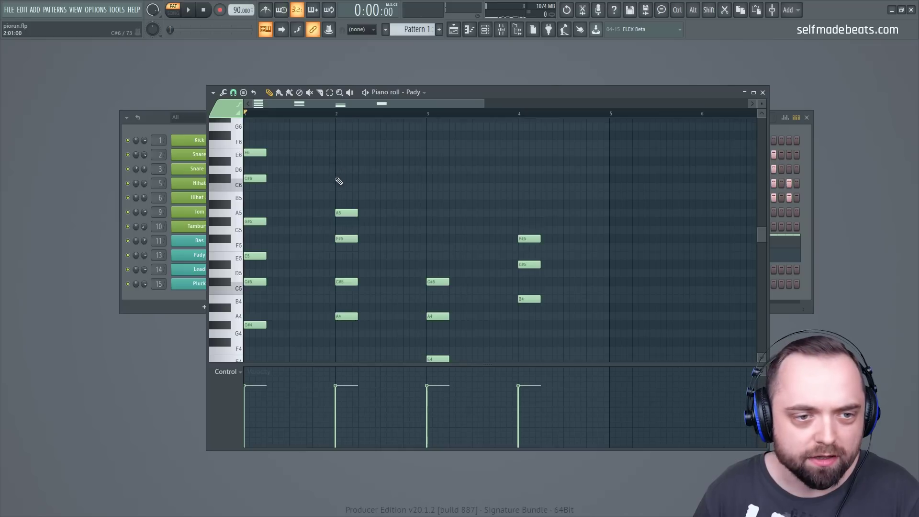
pyautogui.click(338, 136)
pyautogui.scroll(-2, 351, 210)
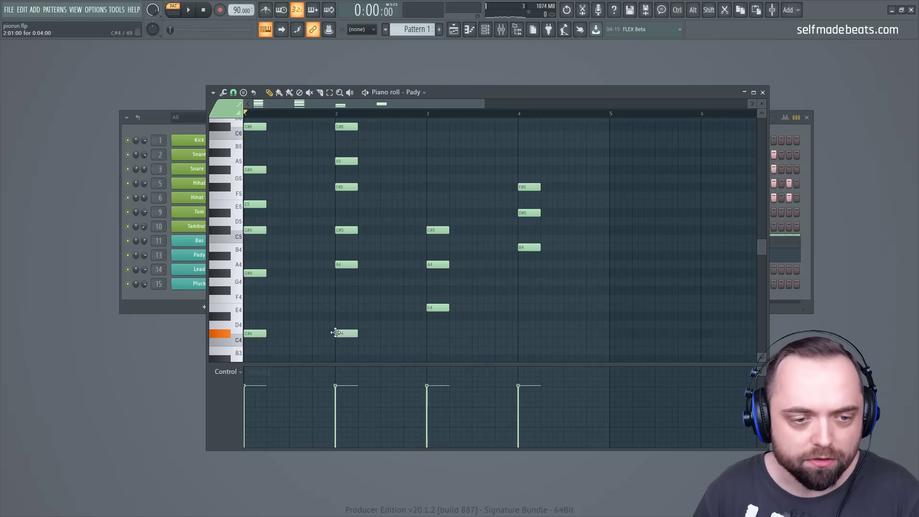
# - Add A3, E5, A5 and E6 to the bar 3 Pady chord and B3 to bar 4, and start playback
pyautogui.scroll(-1, 379, 324)
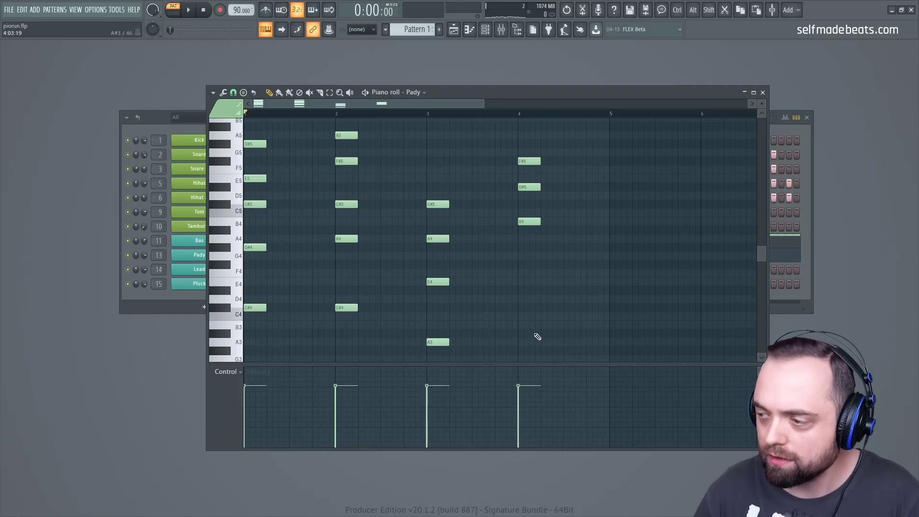
pyautogui.scroll(2, 478, 316)
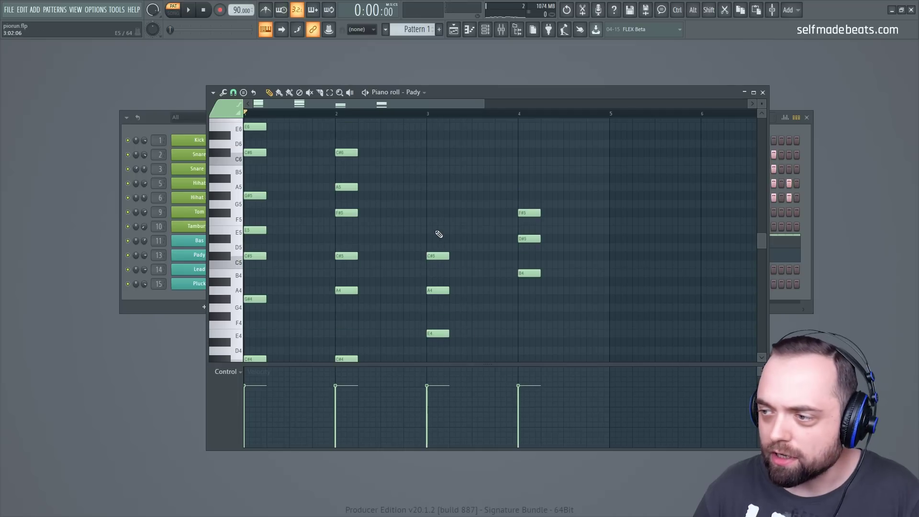
pyautogui.click(427, 230)
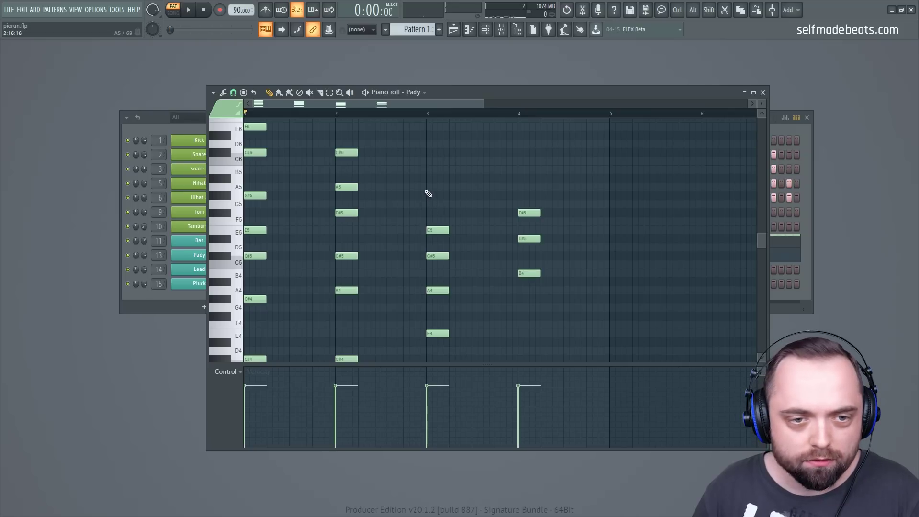
pyautogui.scroll(1, 427, 186)
pyautogui.moveTo(428, 168); pyautogui.dragTo(427, 152)
pyautogui.press('space')
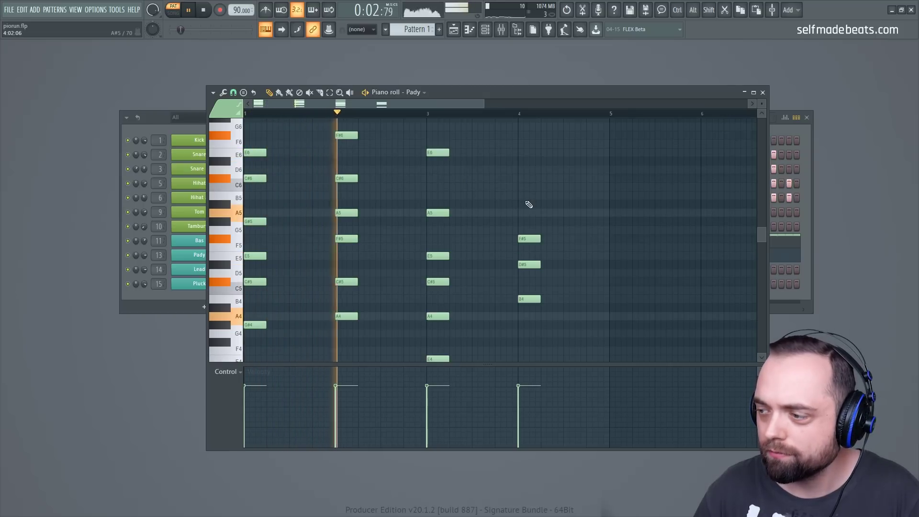
# - Complete the bar 4 Pady chord with F#4, B5 and F#6, and play the pattern
pyautogui.scroll(-3, 530, 249)
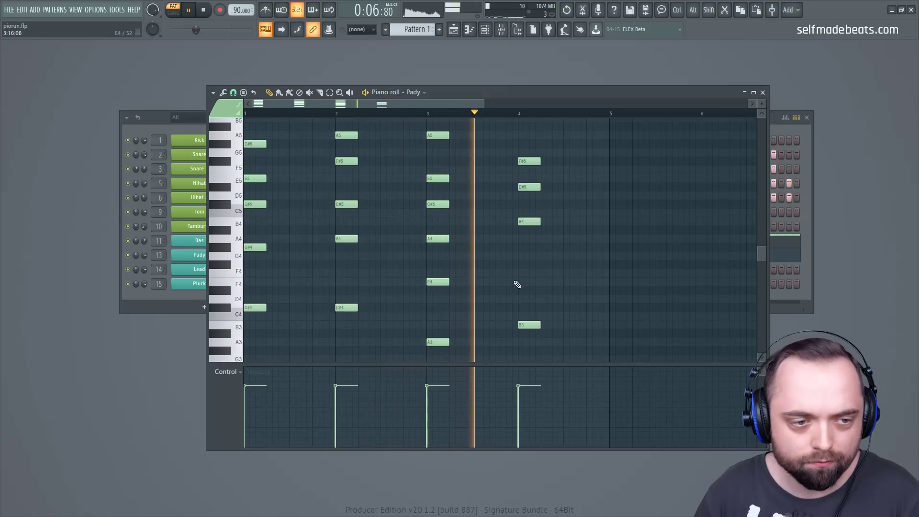
pyautogui.click(517, 264)
pyautogui.scroll(3, 546, 273)
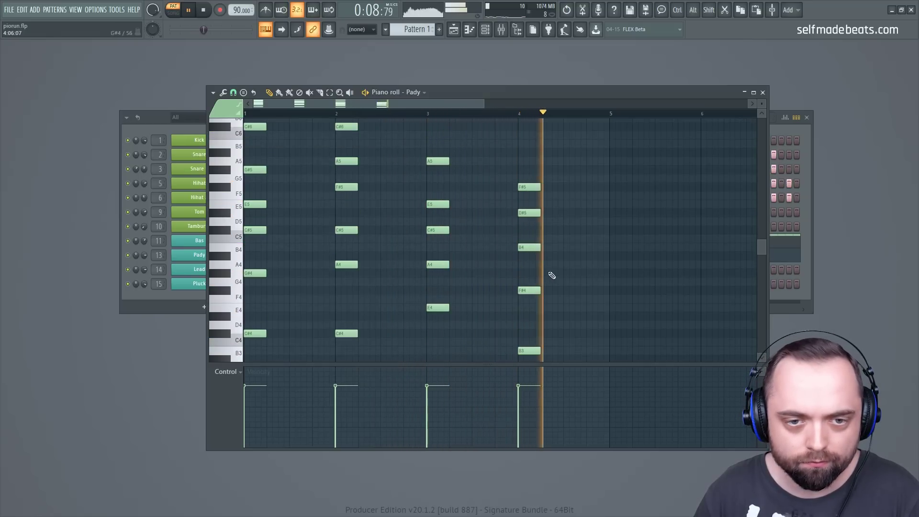
pyautogui.press('space')
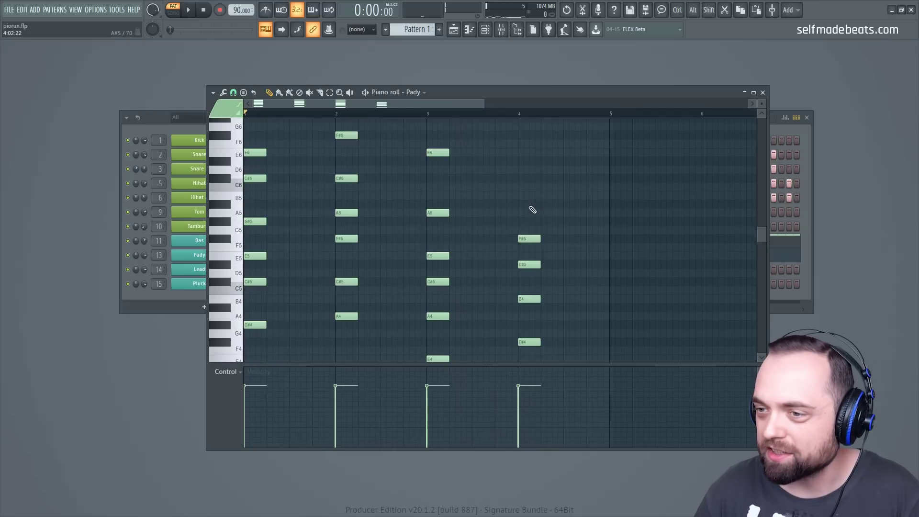
pyautogui.click(522, 194)
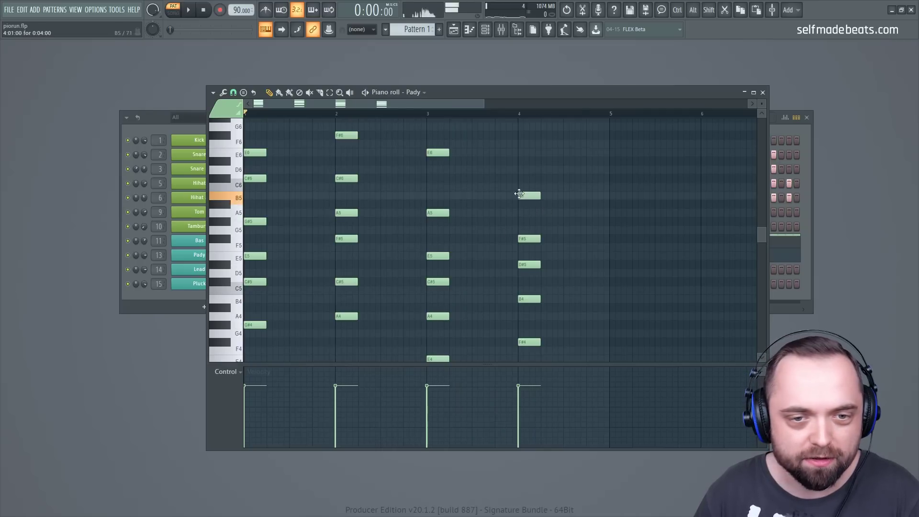
pyautogui.scroll(2, 538, 220)
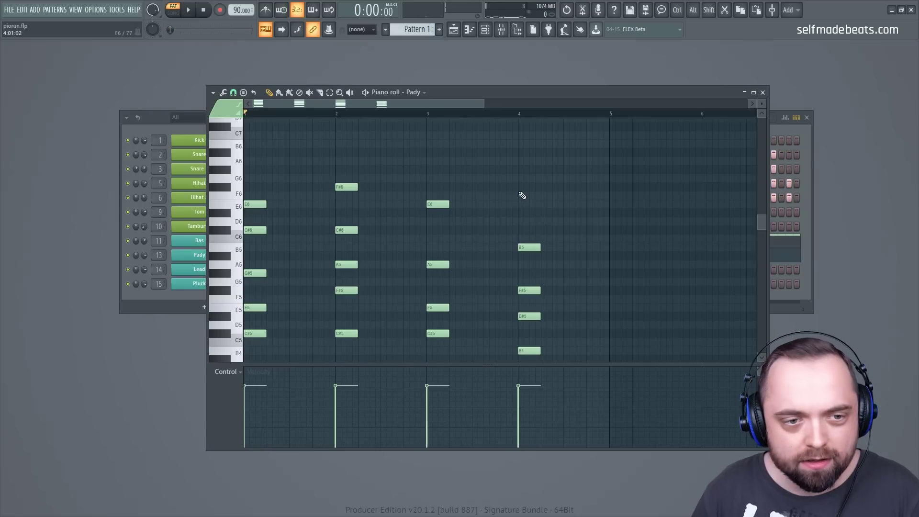
pyautogui.press('space')
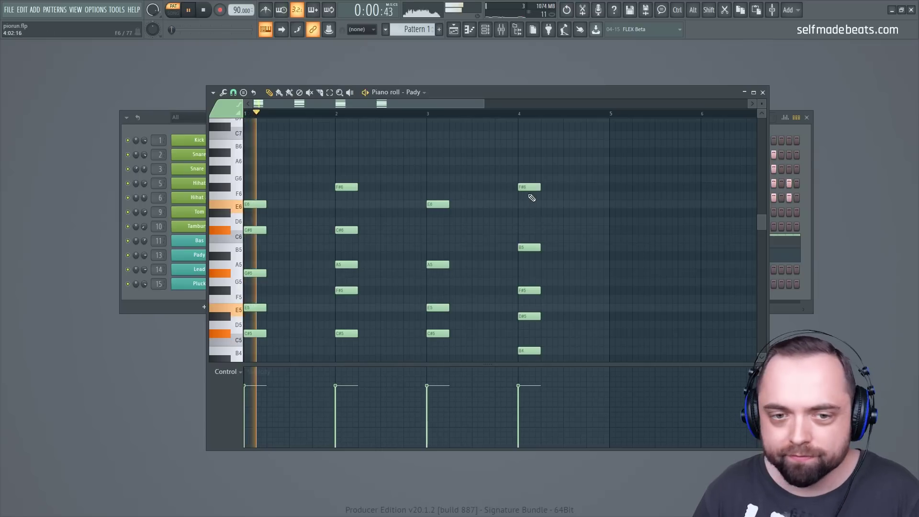
# - Copy all four Pady chords from bars 1–4 into bars 5–8 and close the piano roll
pyautogui.keyDown('ctrl'); pyautogui.scroll(-2, 507, 121); pyautogui.keyUp('ctrl')
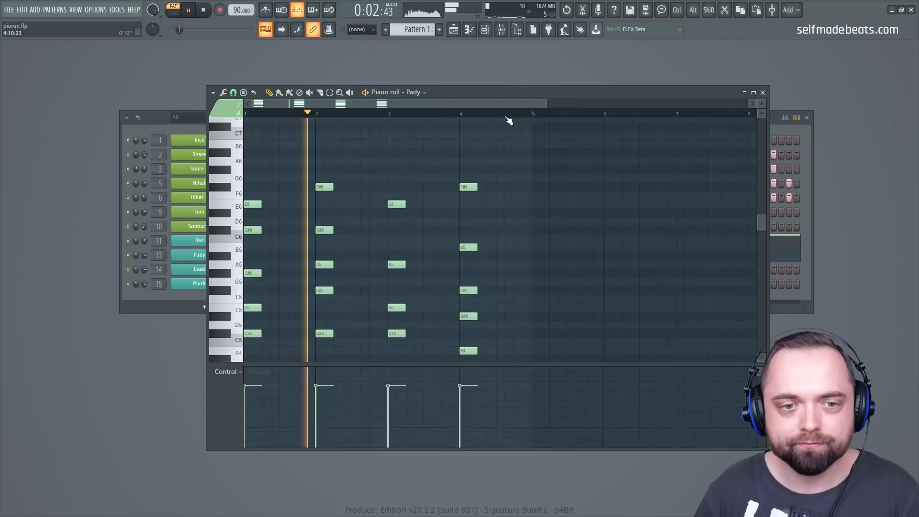
pyautogui.scroll(-5, 507, 180)
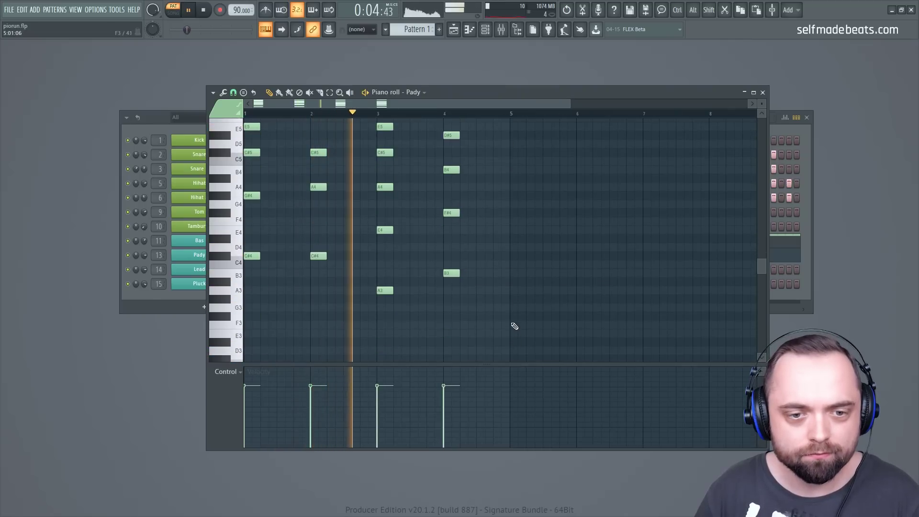
pyautogui.moveTo(509, 329)
pyautogui.keyDown('ctrl'); pyautogui.mouseDown()
pyautogui.moveTo(383, 252)
pyautogui.moveTo(182, 72)
pyautogui.mouseUp(); pyautogui.keyUp('ctrl')
pyautogui.scroll(-2, 283, 201)
pyautogui.keyDown('shift'); pyautogui.moveTo(253, 167); pyautogui.dragTo(518, 171); pyautogui.keyUp('shift')
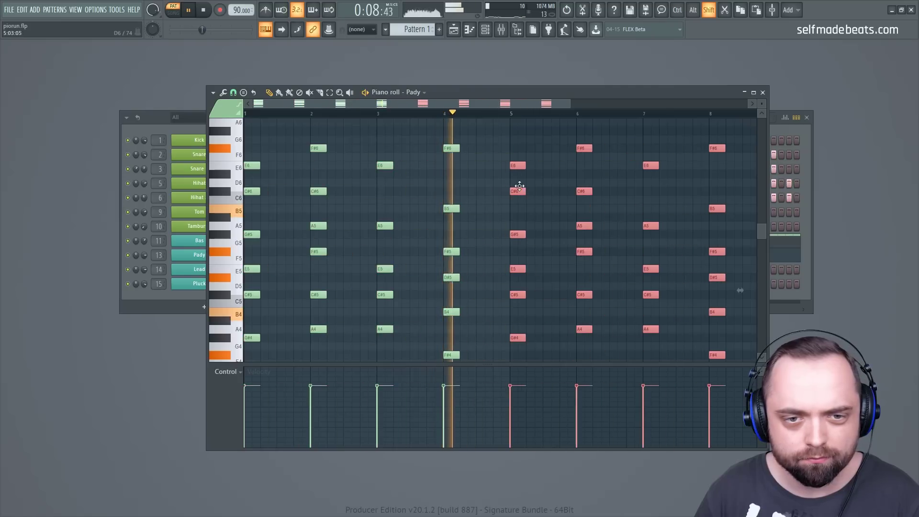
pyautogui.keyDown('ctrl'); pyautogui.click(505, 175); pyautogui.keyUp('ctrl')
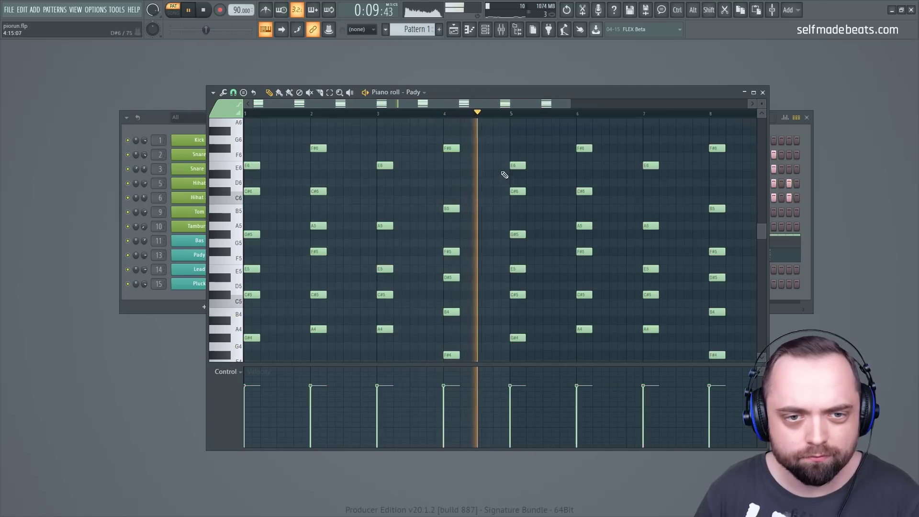
pyautogui.click(763, 93)
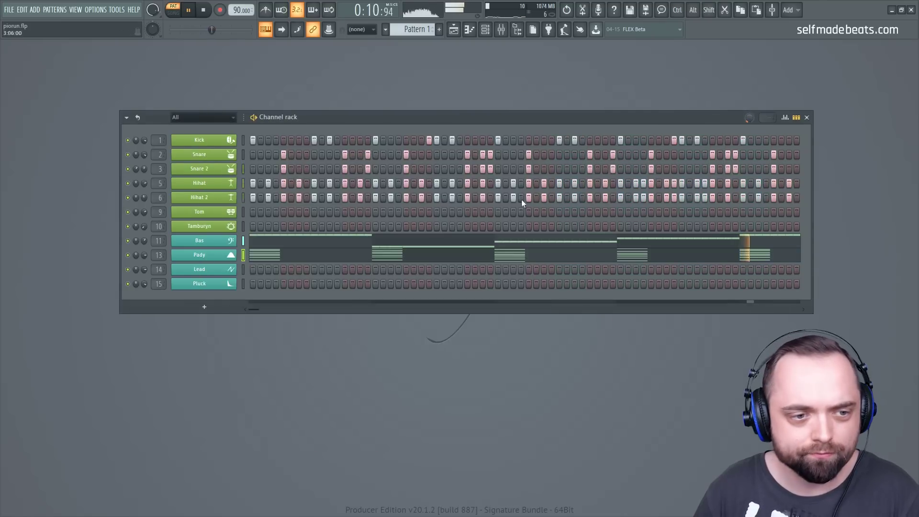
# - Open the Pluck piano roll and enter one-step C#5 and G#4 notes on steps 1 and 5 of bar 1, auditioning them
pyautogui.rightClick(219, 285)
pyautogui.click(262, 280)
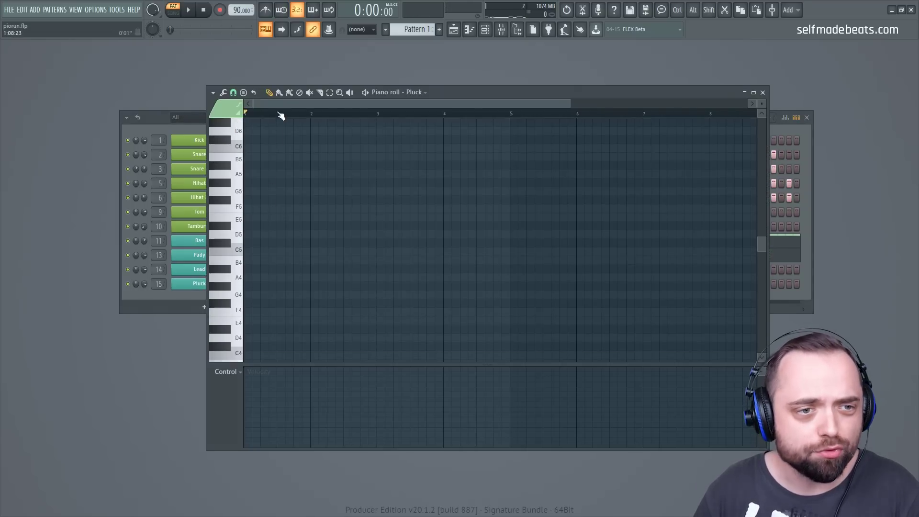
pyautogui.scroll(3, 281, 116)
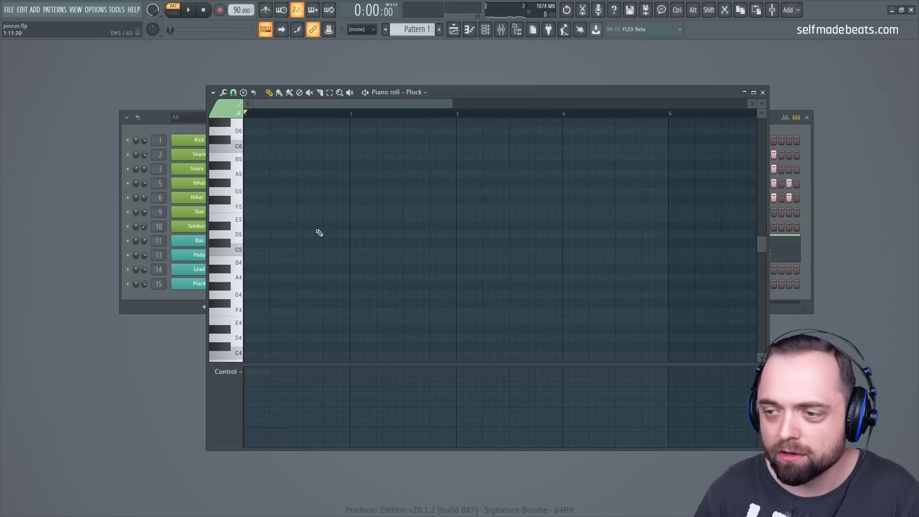
pyautogui.click(263, 243)
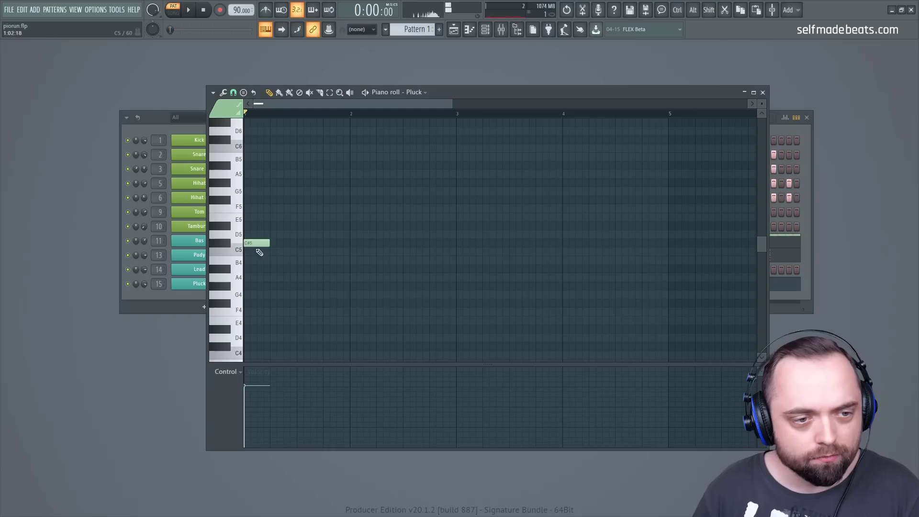
pyautogui.scroll(-2, 284, 278)
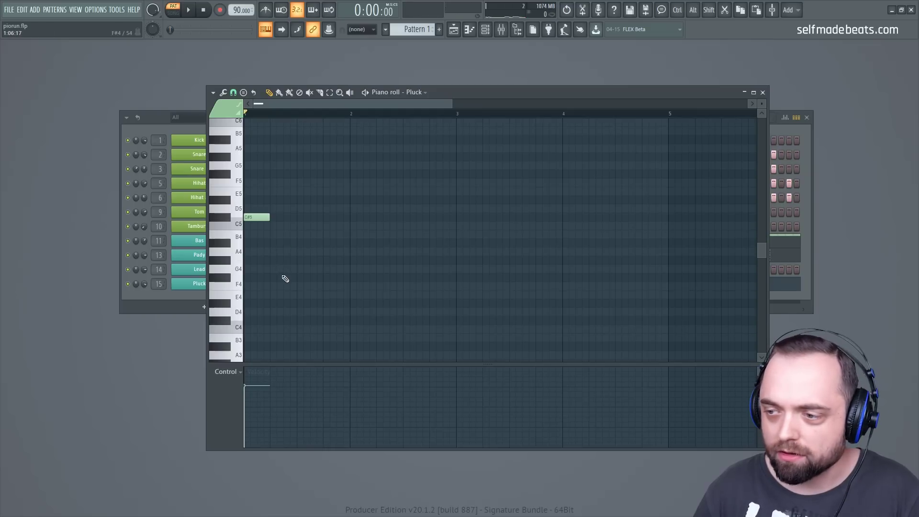
pyautogui.scroll(3, 297, 269)
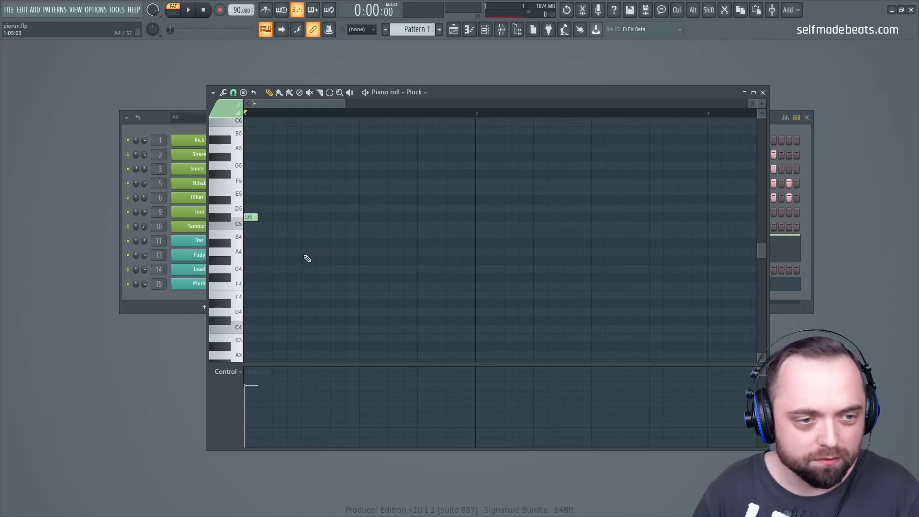
pyautogui.click(305, 262)
pyautogui.press('space')
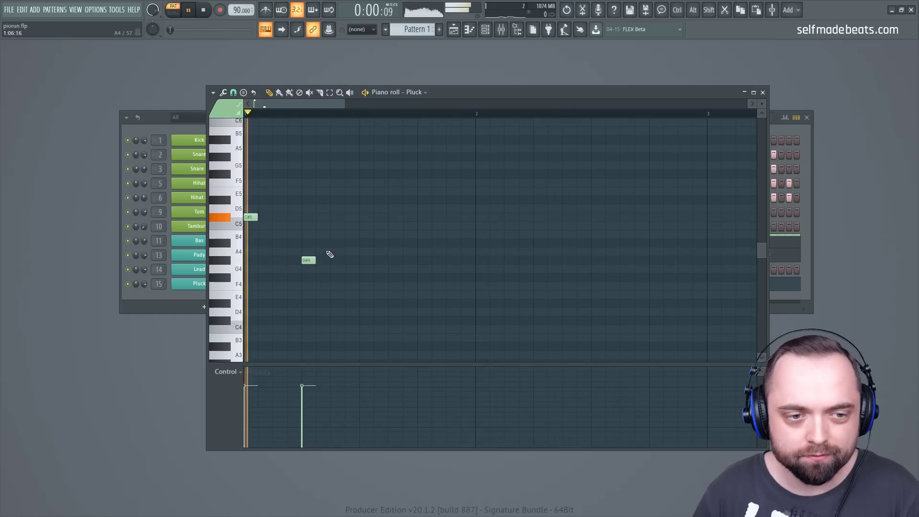
pyautogui.press('space')
# - Continue the bar 1 Pluck line with A4, C#5, G#4 and A4 on steps 7, 9, 13 and 15, auditioning along the way
pyautogui.click(338, 252)
pyautogui.press('space')
pyautogui.press('space')
pyautogui.press('space')
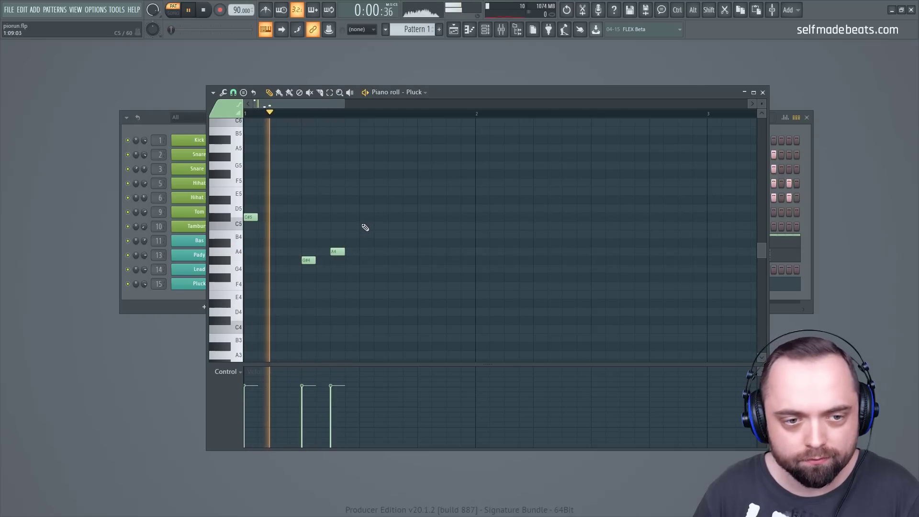
pyautogui.click(365, 218)
pyautogui.press('space')
pyautogui.press('space')
pyautogui.click(422, 261)
pyautogui.click(450, 252)
pyautogui.press('space')
# - Duplicate the bar 1 Pluck phrase repeatedly until it fills all eight bars, and clear the selection
pyautogui.moveTo(503, 290); pyautogui.dragTo(245, 197)
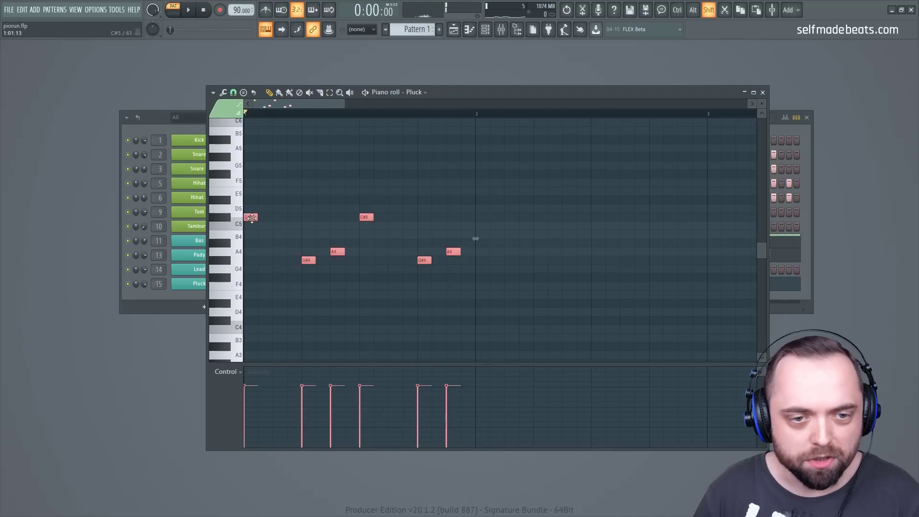
pyautogui.hotkey('ctrl', 'b')
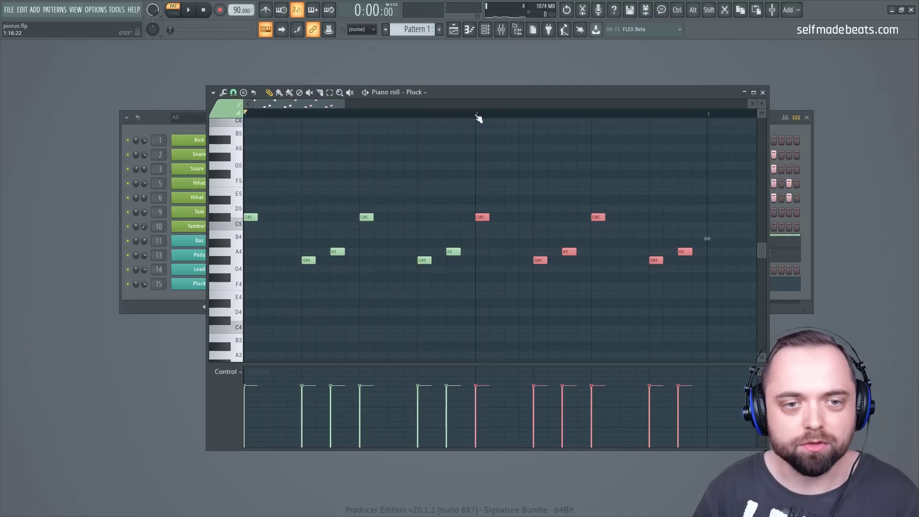
pyautogui.scroll(-2, 479, 118)
pyautogui.moveTo(409, 115); pyautogui.dragTo(571, 129)
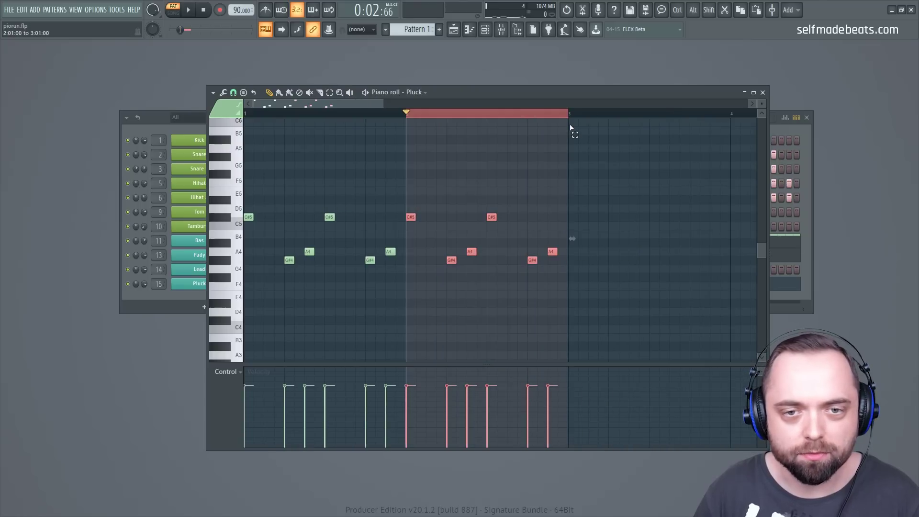
pyautogui.scroll(-4, 510, 120)
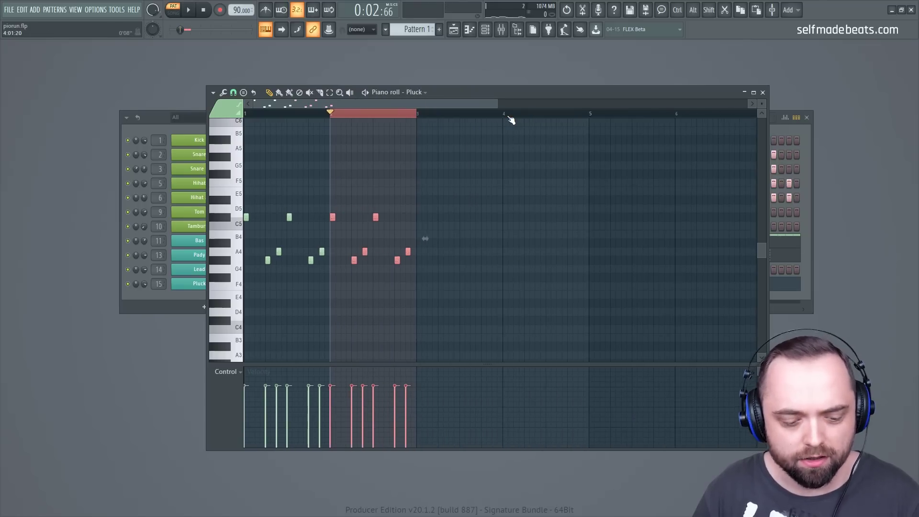
pyautogui.hotkey('ctrl', 'b')
pyautogui.hotkey('ctrl', 'b')
pyautogui.hotkey('ctrl', 'b')
pyautogui.hotkey('ctrl', 'b')
pyautogui.hotkey('ctrl', 'b')
pyautogui.hotkey('ctrl', 'b')
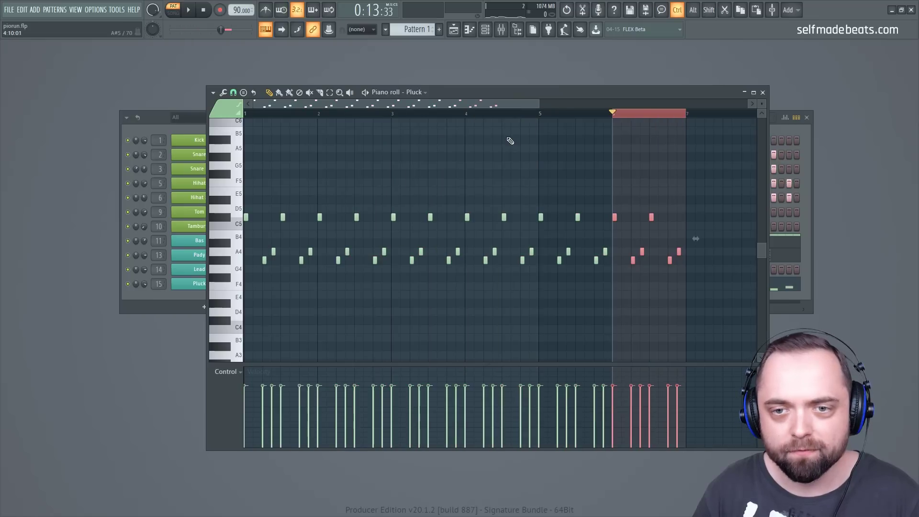
pyautogui.click(517, 114)
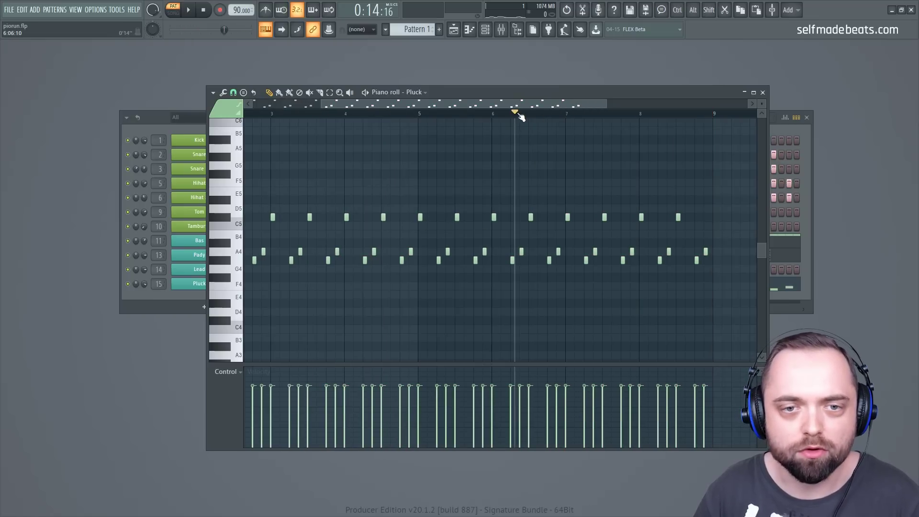
# - Listen to the pattern from the start with the Pluck line, closing the piano roll, and stop playback
pyautogui.press('space')
pyautogui.press('space')
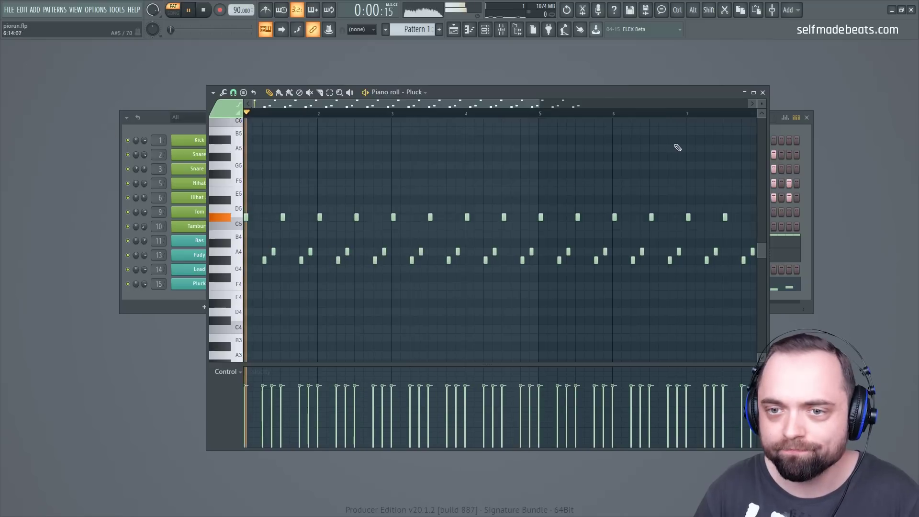
pyautogui.press('F7')
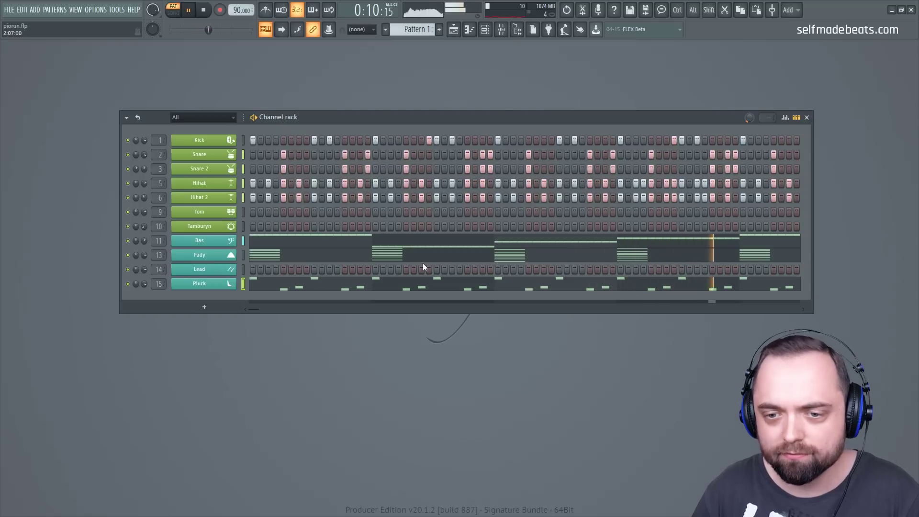
pyautogui.press('space')
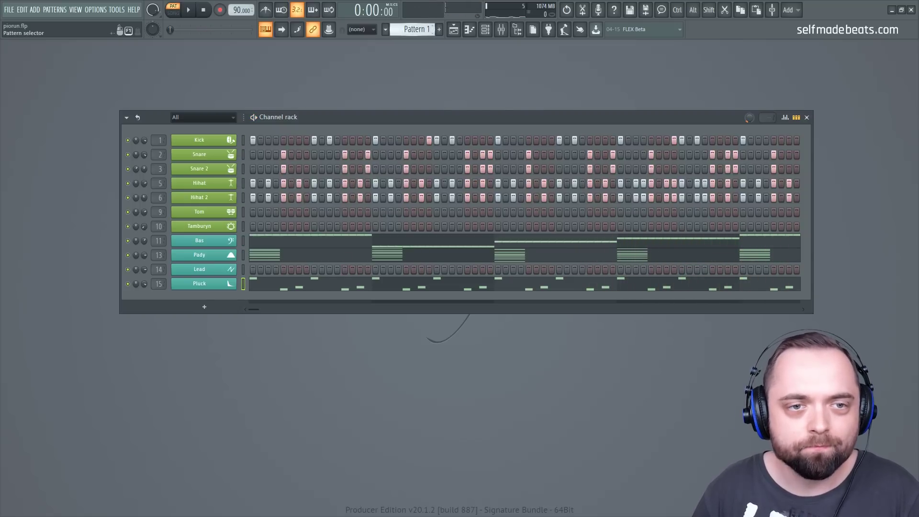
# - Switch to Pattern 2, open the Lead piano roll and place C#4 at the start of bar 1
pyautogui.scroll(1, 417, 29)
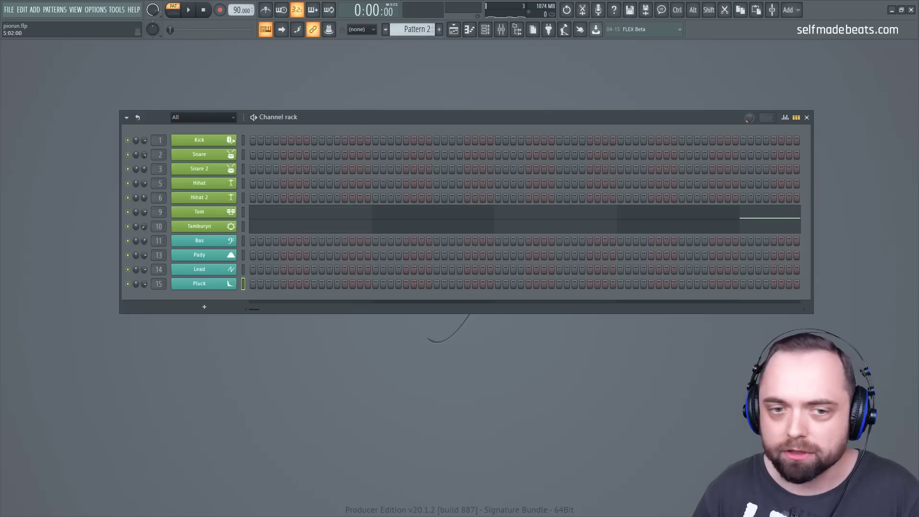
pyautogui.rightClick(217, 270)
pyautogui.click(260, 268)
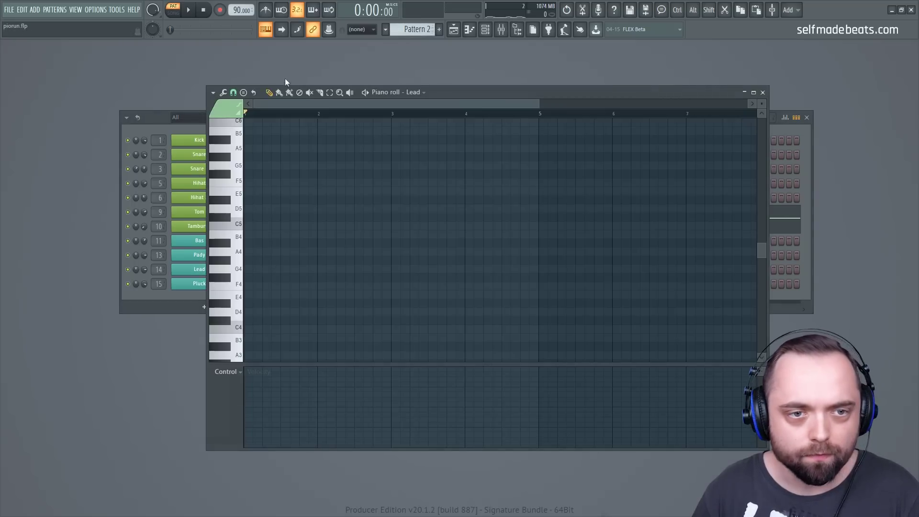
pyautogui.scroll(2, 309, 103)
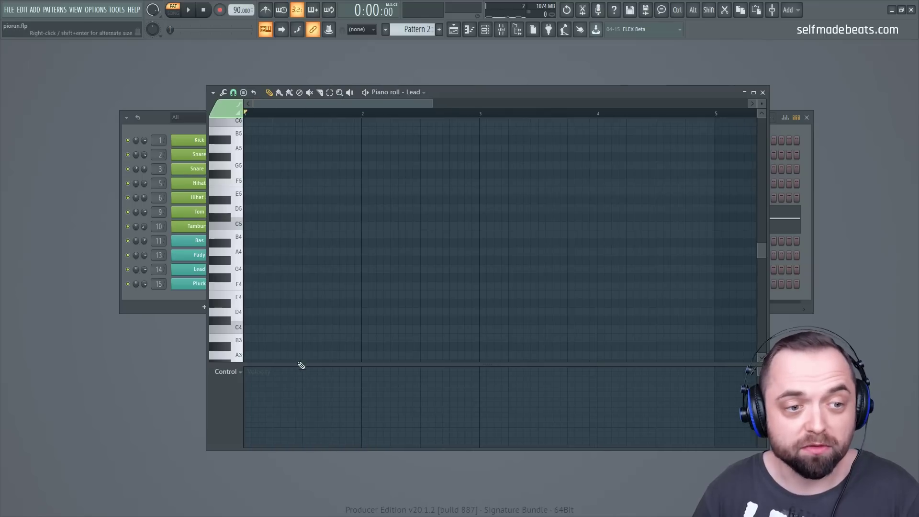
pyautogui.click(257, 324)
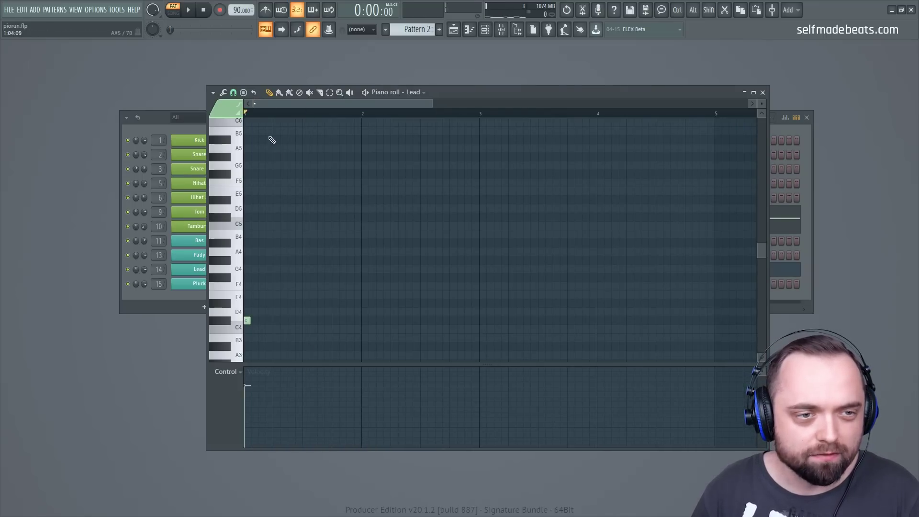
# - Make the Lead's C#4 two steps long, follow it with two-step G#4 and C#5 notes, and audition them
pyautogui.scroll(2, 272, 140)
pyautogui.click(271, 260)
pyautogui.click(307, 234)
pyautogui.moveTo(306, 233); pyautogui.dragTo(294, 217)
pyautogui.press('space')
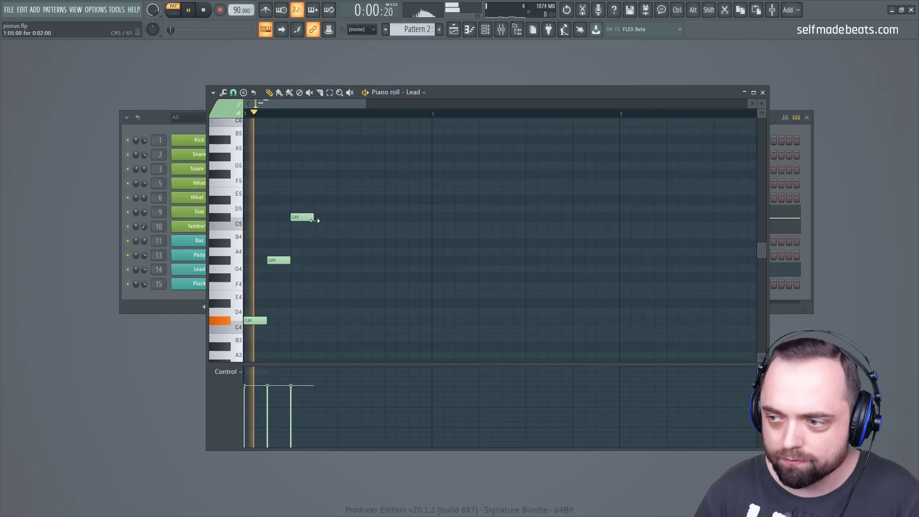
pyautogui.press('space')
# - Continue the Lead melody with consecutive two-step G#4, A4 and F#4 notes, auditioning along the way
pyautogui.click(326, 260)
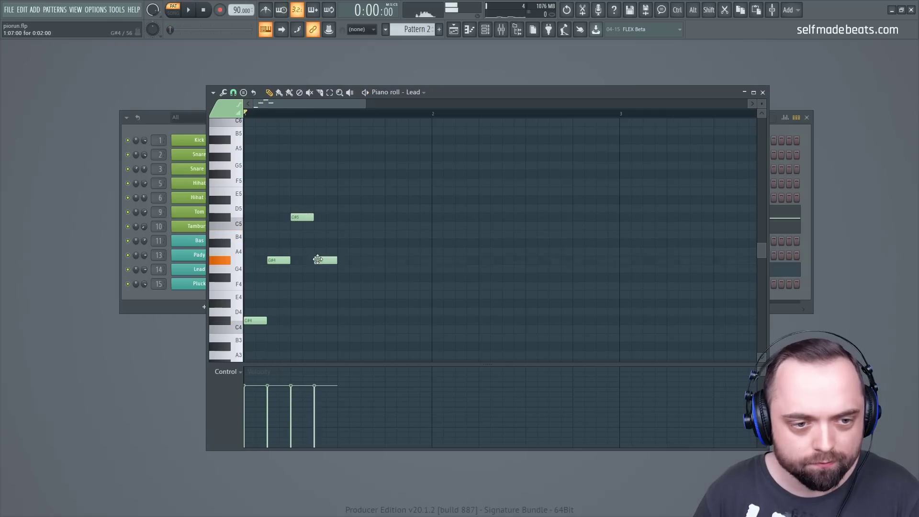
pyautogui.press('space')
pyautogui.press('space')
pyautogui.click(348, 253)
pyautogui.press('space')
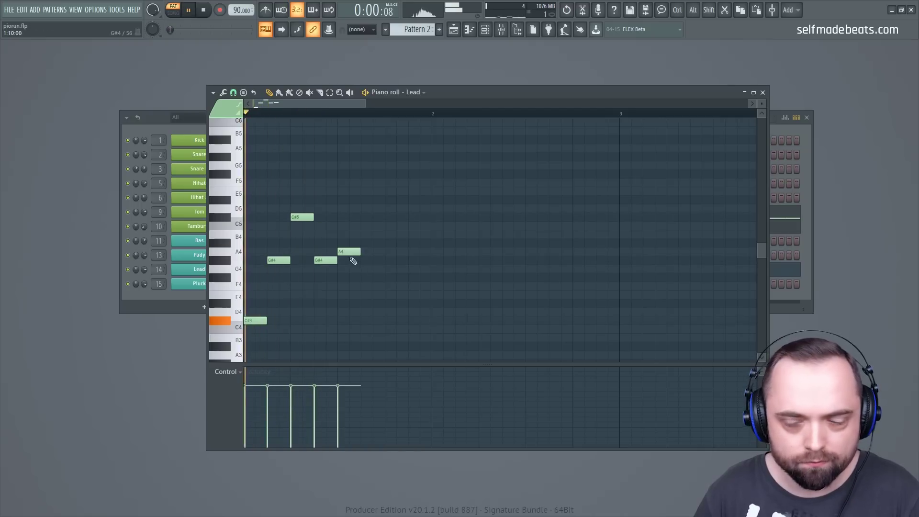
pyautogui.press('space')
pyautogui.click(369, 278)
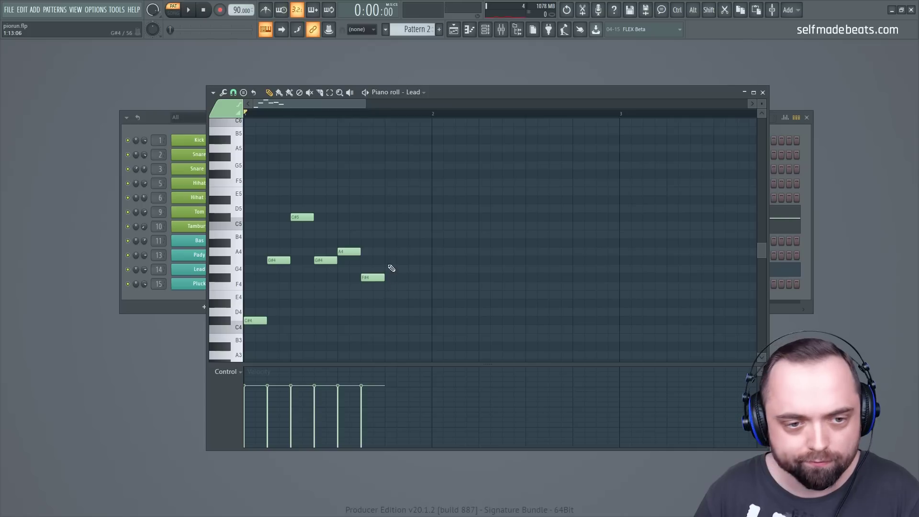
# - Complete bar 1 of the Lead melody with two-step G#4 and E4 notes, auditioning after each
pyautogui.click(391, 261)
pyautogui.press('space')
pyautogui.click(417, 297)
pyautogui.press('space')
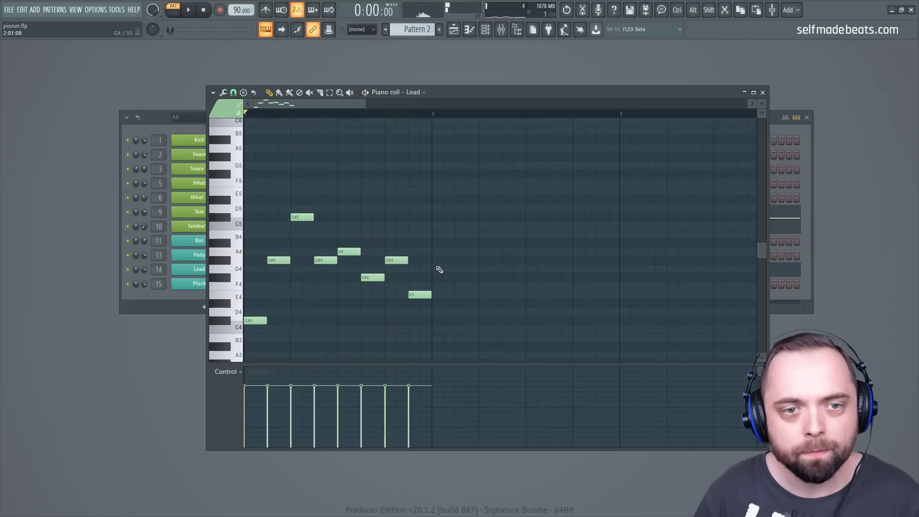
# - Select all the Lead notes in bar 1 and duplicate them consecutively through bar 5
pyautogui.scroll(-1, 476, 118)
pyautogui.scroll(-1, 458, 230)
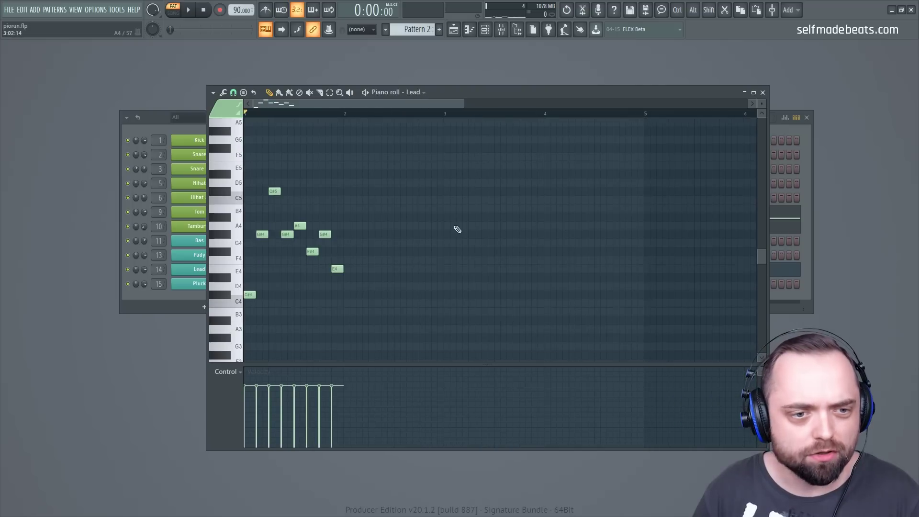
pyautogui.press('ctrl')
pyautogui.moveTo(361, 310); pyautogui.dragTo(243, 161)
pyautogui.hotkey('ctrl', 'b')
pyautogui.hotkey('ctrl', 'b')
pyautogui.hotkey('ctrl', 'b')
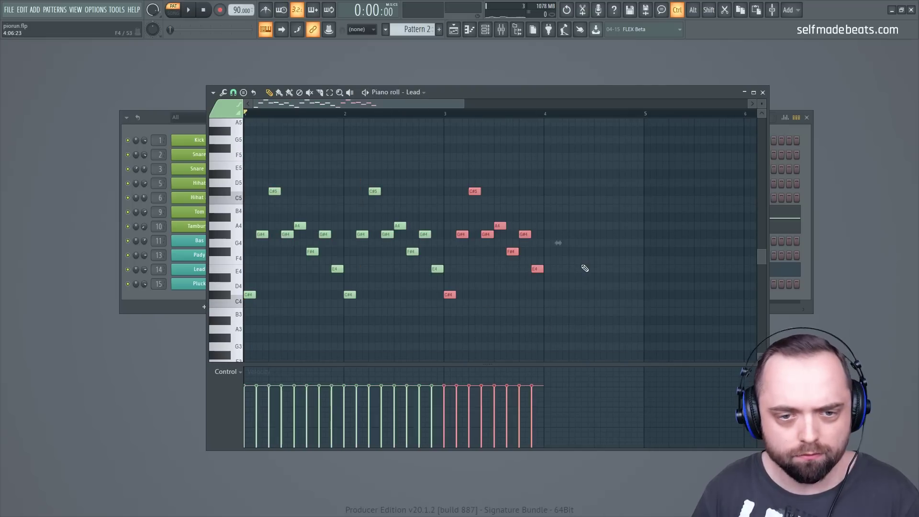
pyautogui.scroll(-2, 529, 120)
pyautogui.scroll(-1, 529, 122)
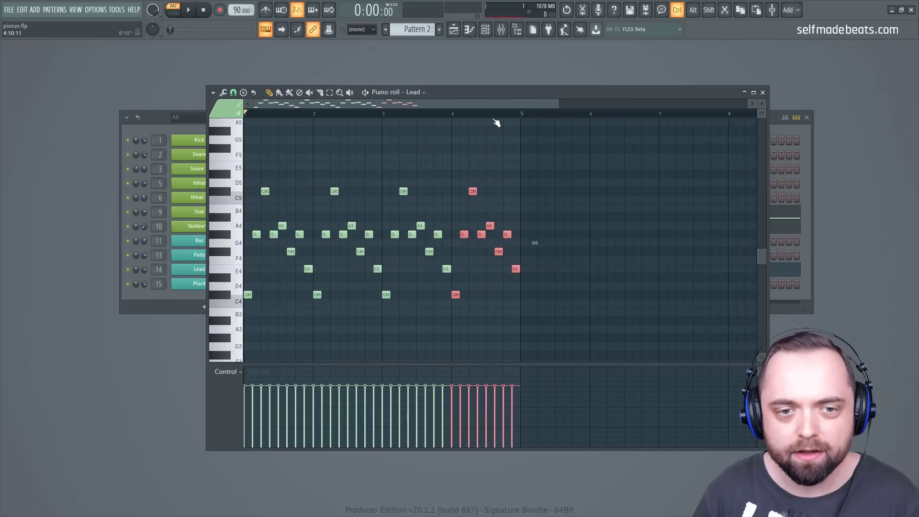
pyautogui.hotkey('ctrl', 'b')
# - Copy the bar 5 Lead notes one octave higher, keeping the original notes underneath
pyautogui.moveTo(504, 101); pyautogui.dragTo(529, 102)
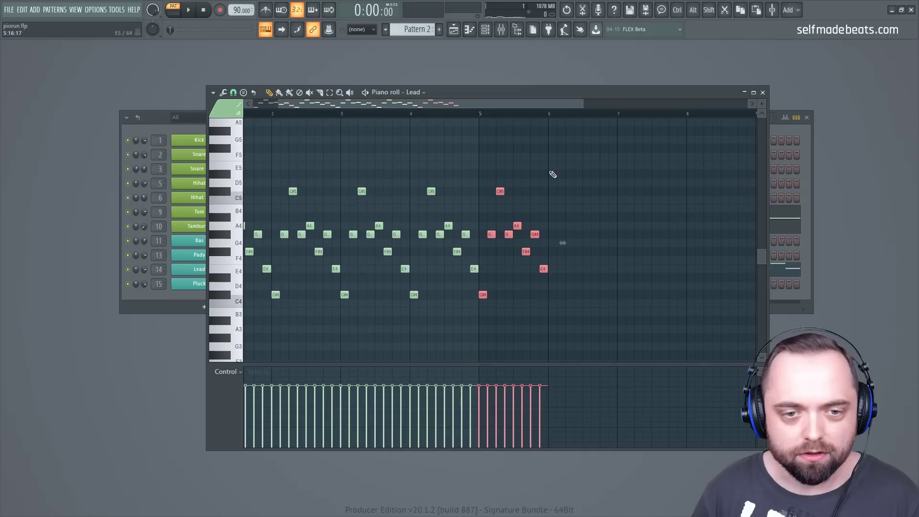
pyautogui.moveTo(584, 324); pyautogui.dragTo(480, 178)
pyautogui.moveTo(484, 293); pyautogui.dragTo(483, 191)
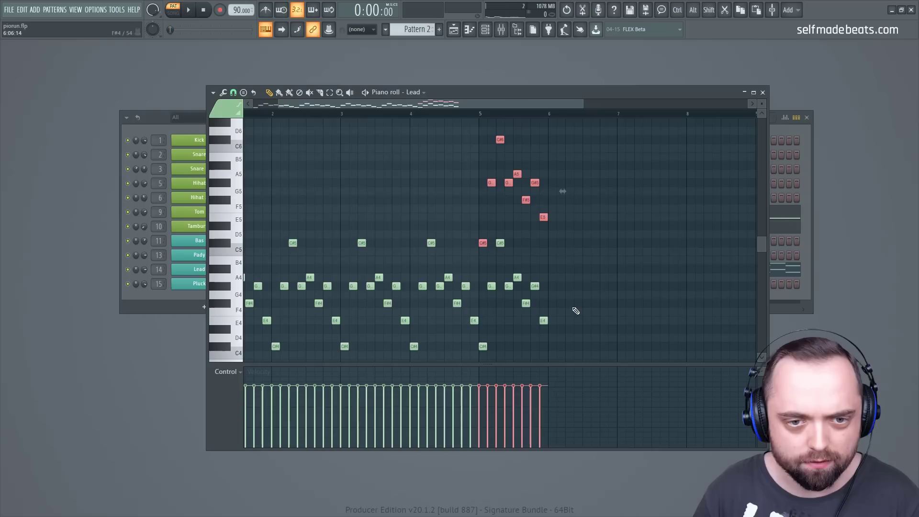
# - Select both octave layers of the Lead in bar 5 and duplicate them through bar 8
pyautogui.scroll(-1, 577, 312)
pyautogui.moveTo(580, 332); pyautogui.dragTo(482, 114)
pyautogui.scroll(-4, 562, 260)
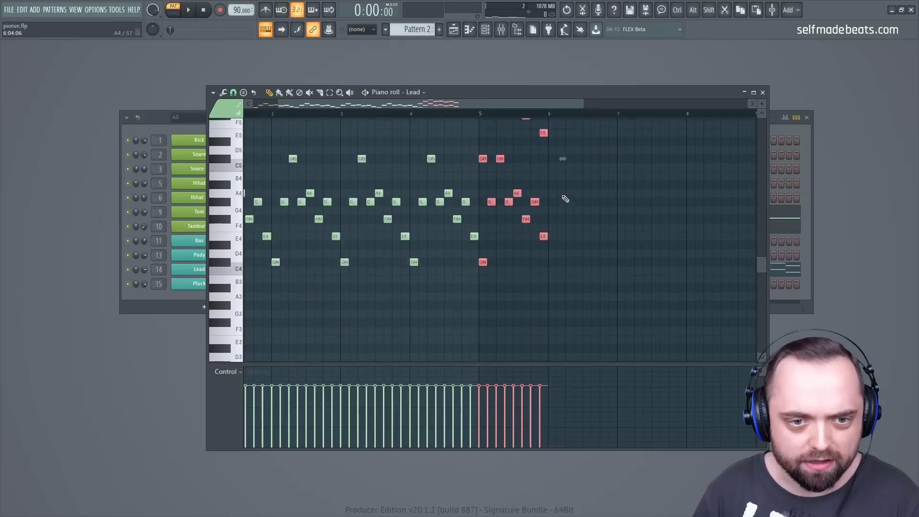
pyautogui.hotkey('ctrl', 'b')
pyautogui.hotkey('ctrl', 'b')
pyautogui.hotkey('ctrl', 'b')
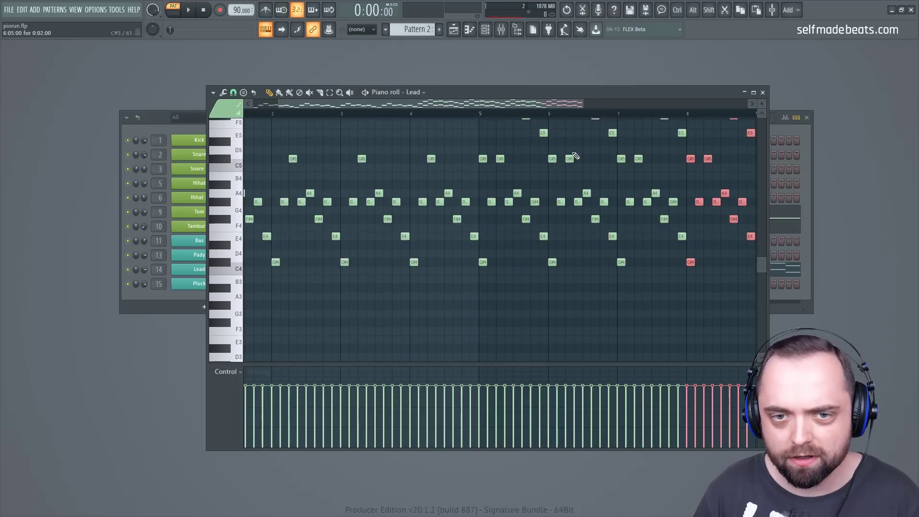
# - Listen to the Lead from the end of bar 3 into the octave-doubled bars, and stop playback
pyautogui.scroll(-2, 587, 114)
pyautogui.click(404, 113)
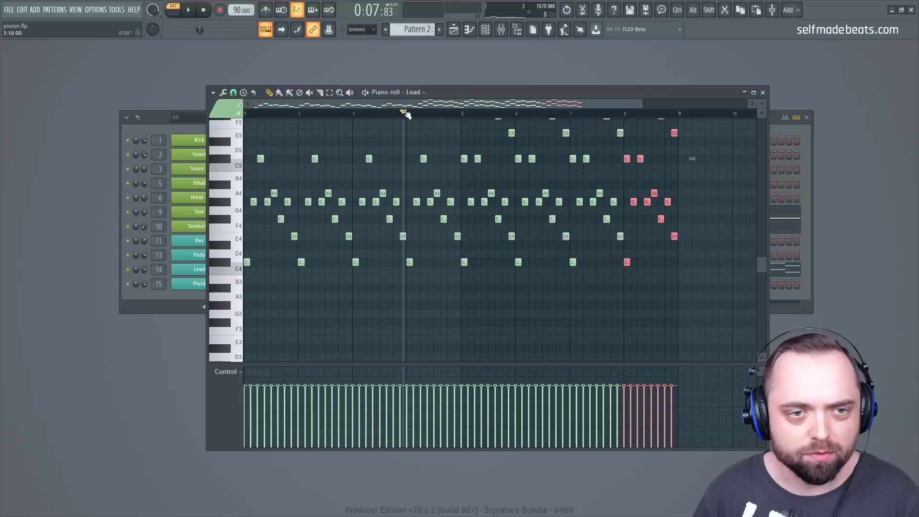
pyautogui.click(554, 306)
pyautogui.press('space')
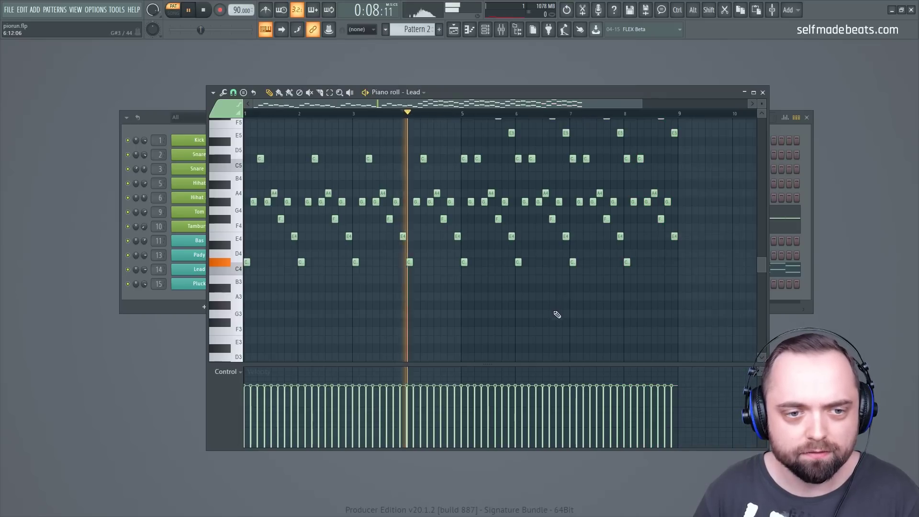
pyautogui.scroll(3, 607, 265)
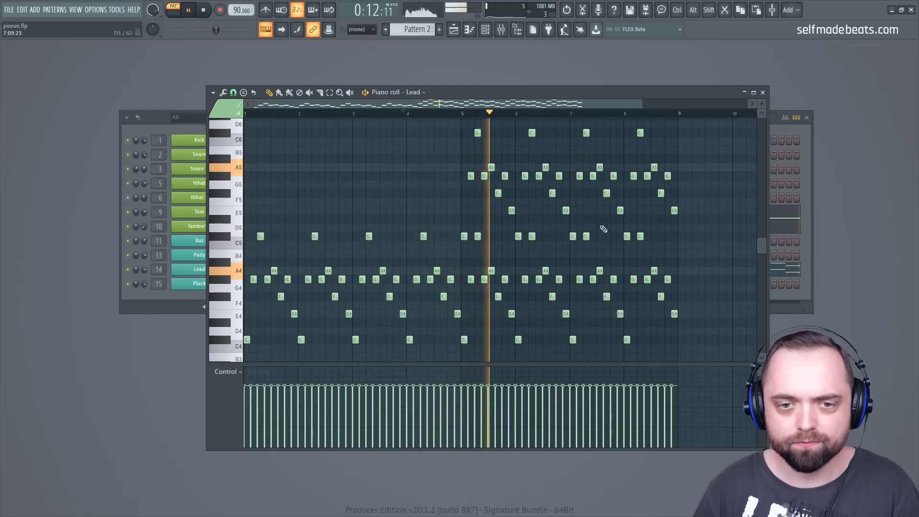
pyautogui.scroll(2, 605, 244)
pyautogui.scroll(-2, 604, 228)
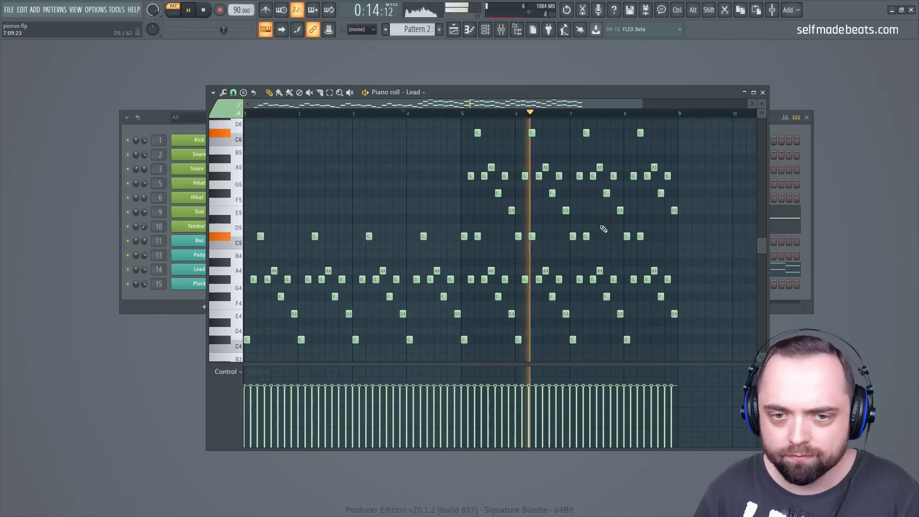
pyautogui.scroll(1, 603, 229)
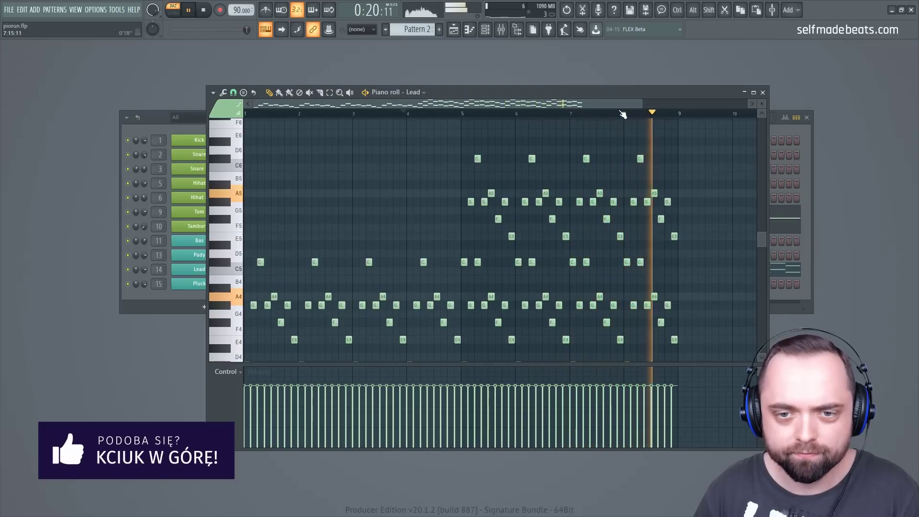
pyautogui.press('space')
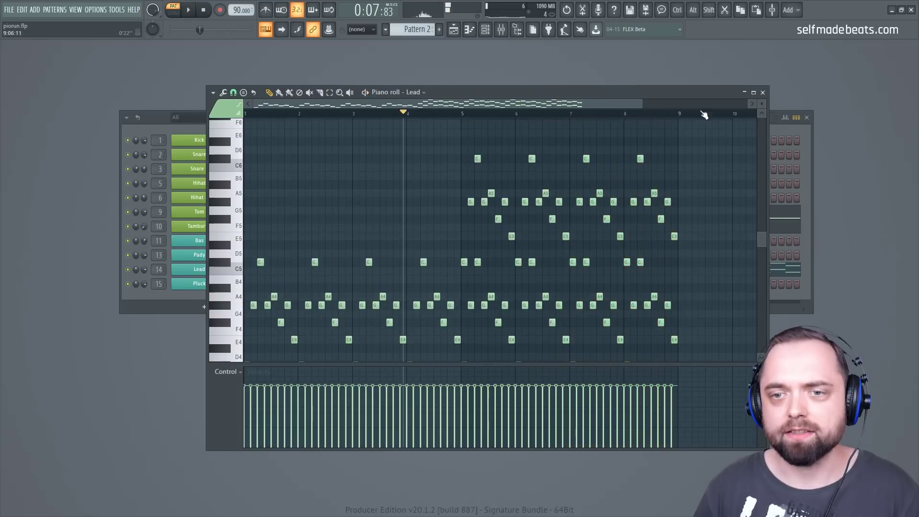
# - Close the Lead piano roll and open the Kick piano roll in Pattern 1
pyautogui.click(763, 93)
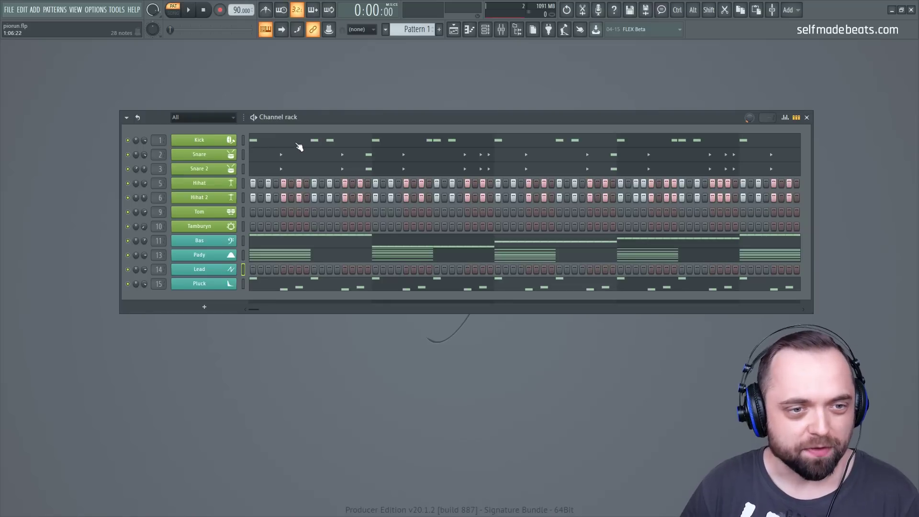
pyautogui.click(312, 142)
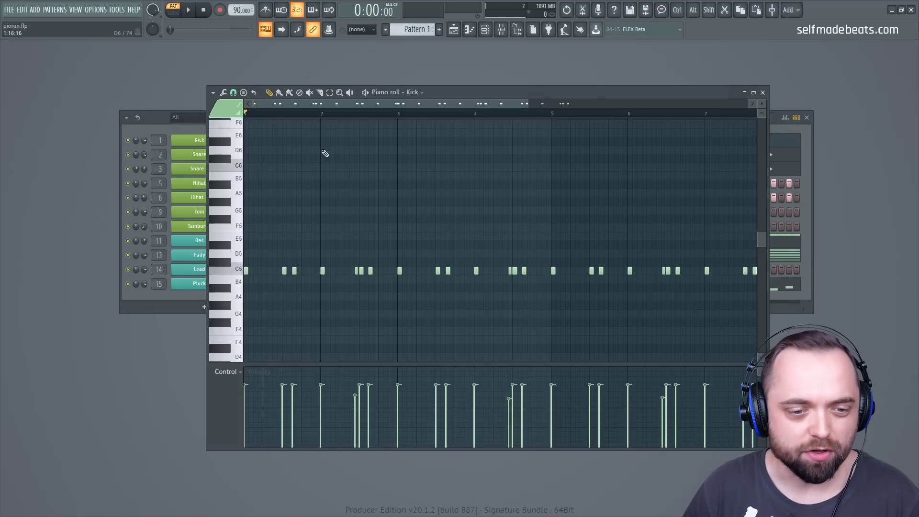
# - Examine the Kick notes and their velocities across all bars in the piano roll, and close it
pyautogui.scroll(-5, 394, 114)
pyautogui.scroll(4, 393, 114)
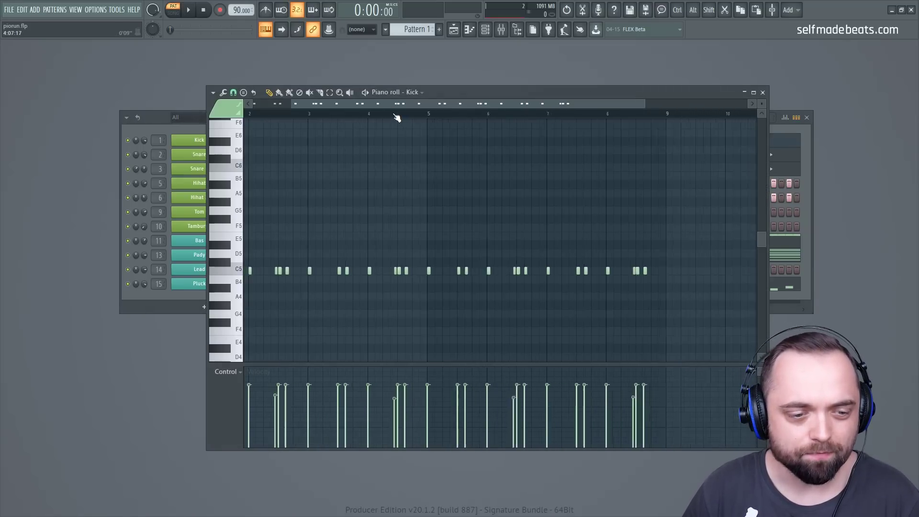
pyautogui.scroll(-1, 396, 118)
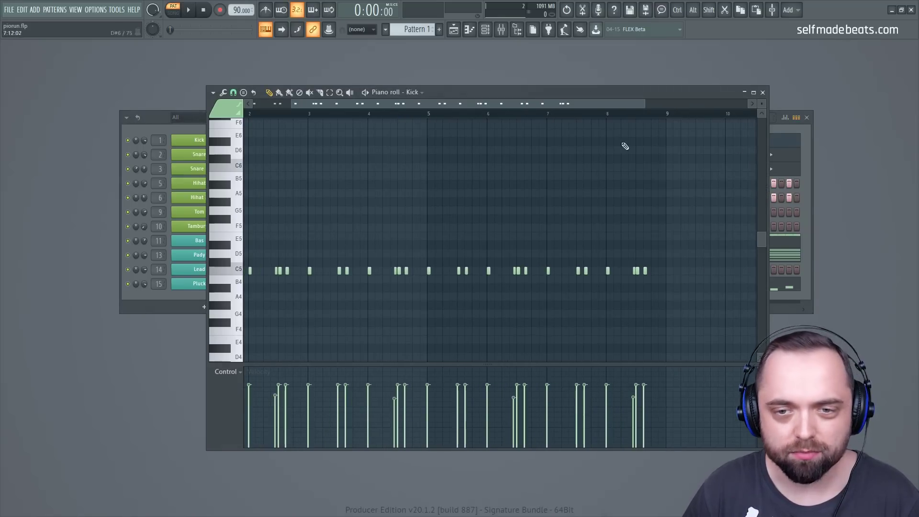
pyautogui.click(763, 93)
# - Open the Snare channel's notes in the piano roll, look over the whole pattern, and close it
pyautogui.click(372, 154)
pyautogui.scroll(-1, 445, 331)
pyautogui.scroll(2, 585, 235)
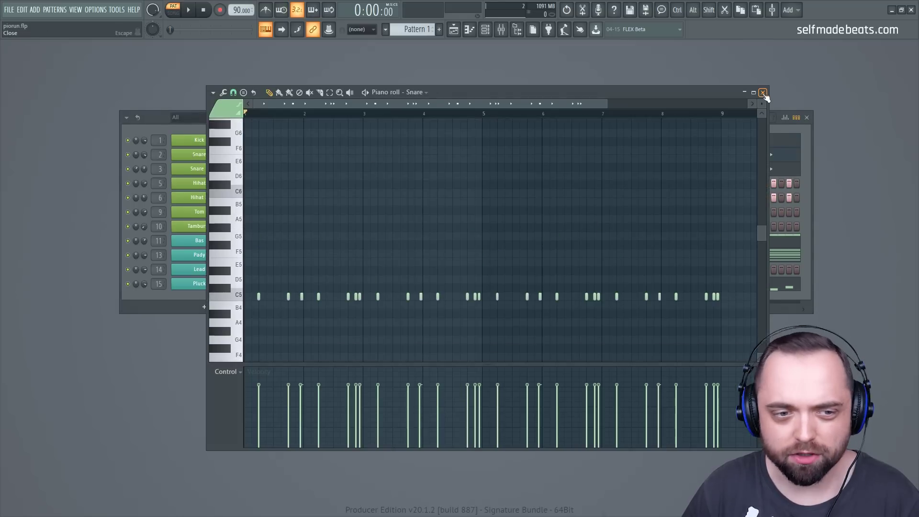
pyautogui.click(763, 93)
# - Open the Hihat step pattern in the piano roll, inspect its notes and velocities, and close it
pyautogui.rightClick(212, 185)
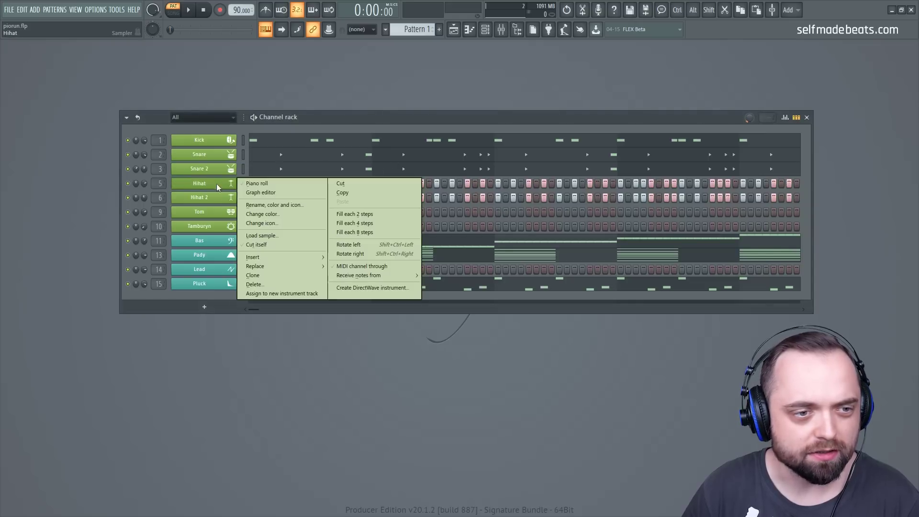
pyautogui.click(306, 186)
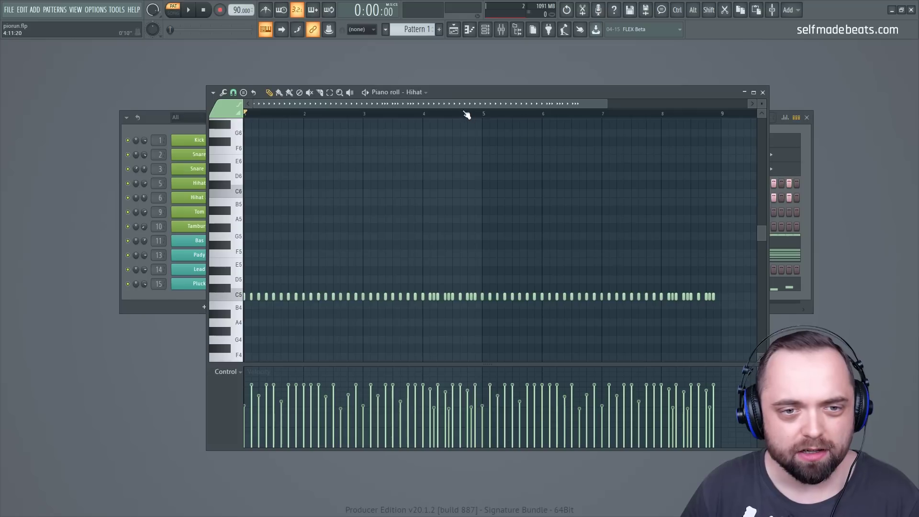
pyautogui.scroll(-2, 465, 113)
pyautogui.scroll(-3, 442, 177)
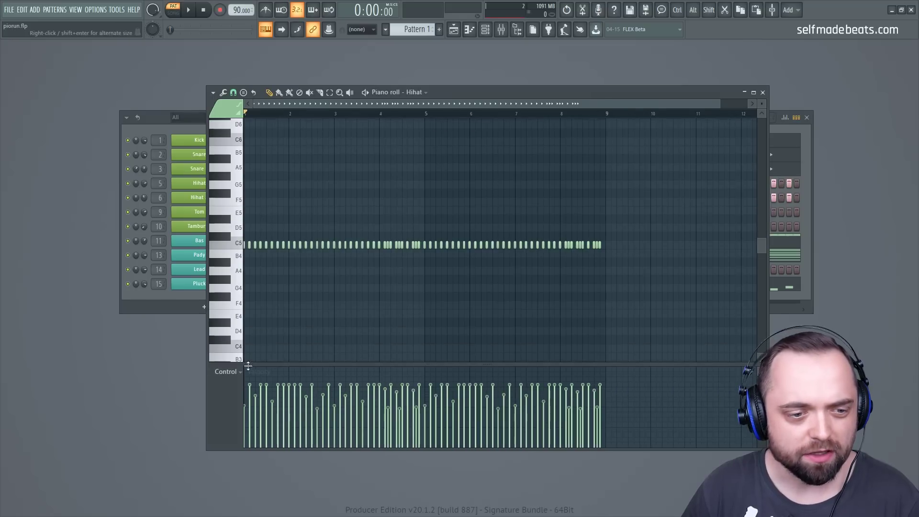
pyautogui.click(763, 93)
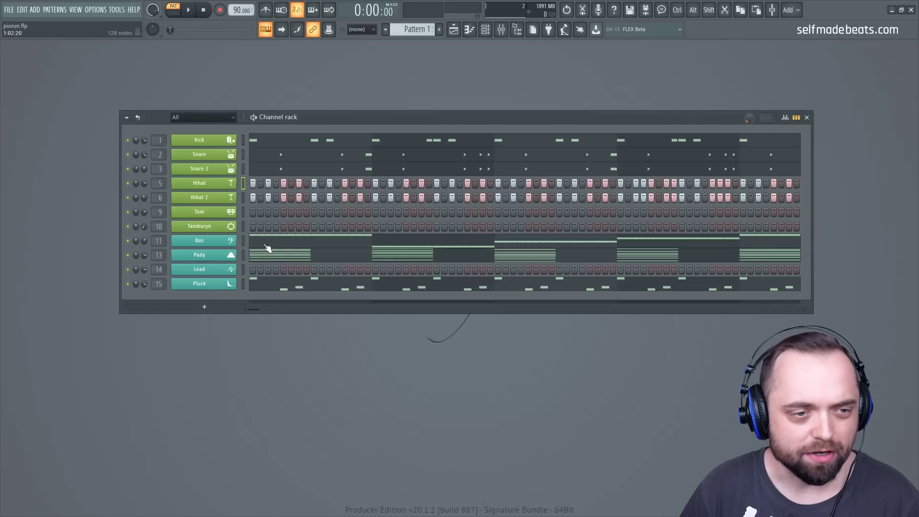
# - Inspect the notes of the Bas, Pady and Pluck channels one after another in the piano roll
pyautogui.click(296, 245)
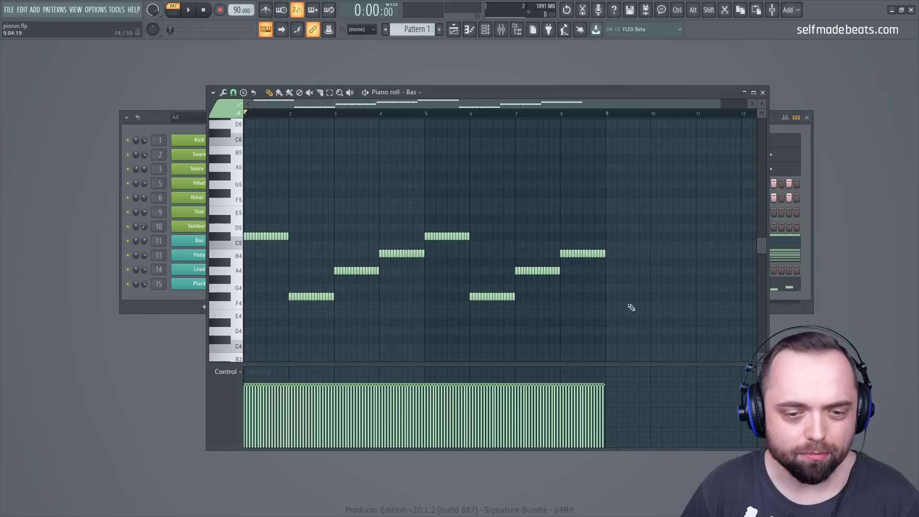
pyautogui.click(761, 93)
pyautogui.click(315, 264)
pyautogui.scroll(2, 411, 263)
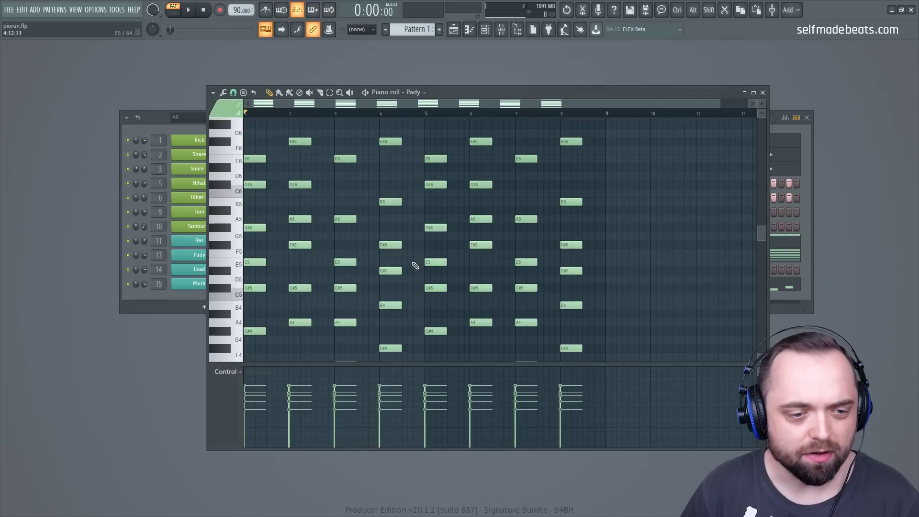
pyautogui.scroll(-1, 413, 264)
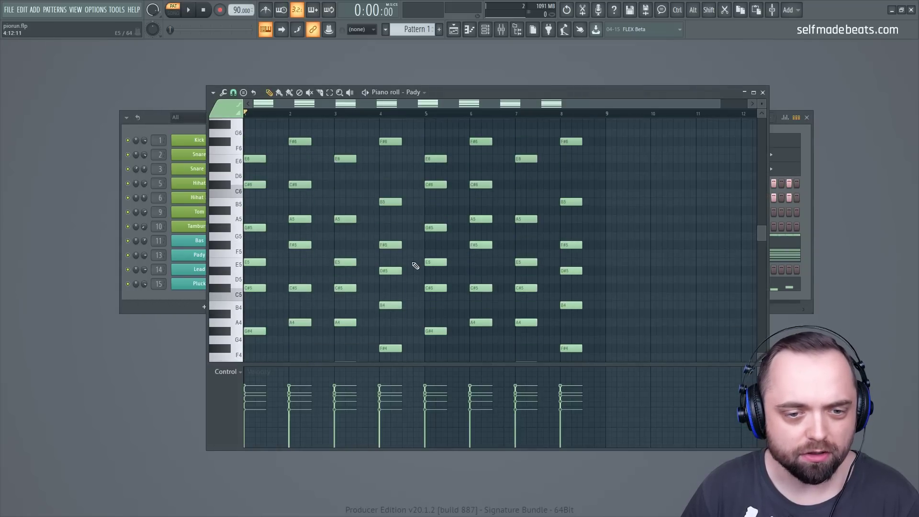
pyautogui.scroll(-2, 415, 266)
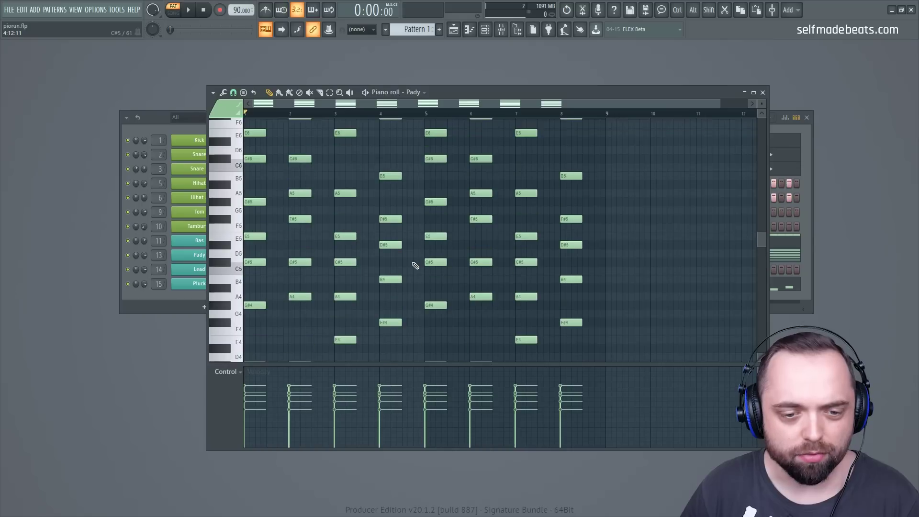
pyautogui.click(763, 92)
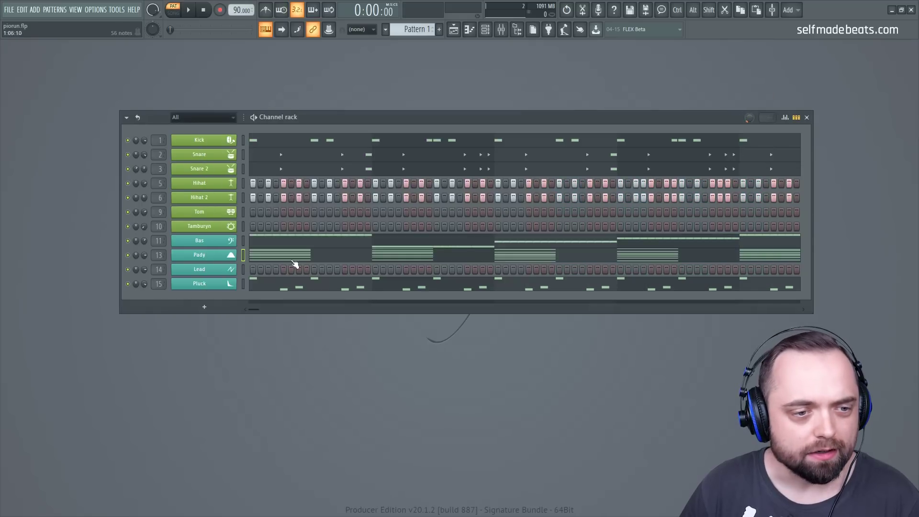
pyautogui.click(277, 290)
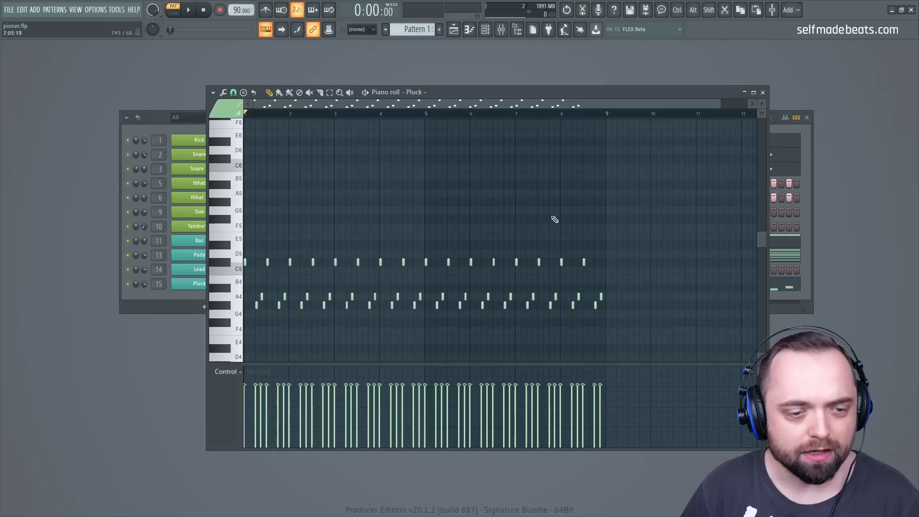
pyautogui.click(763, 93)
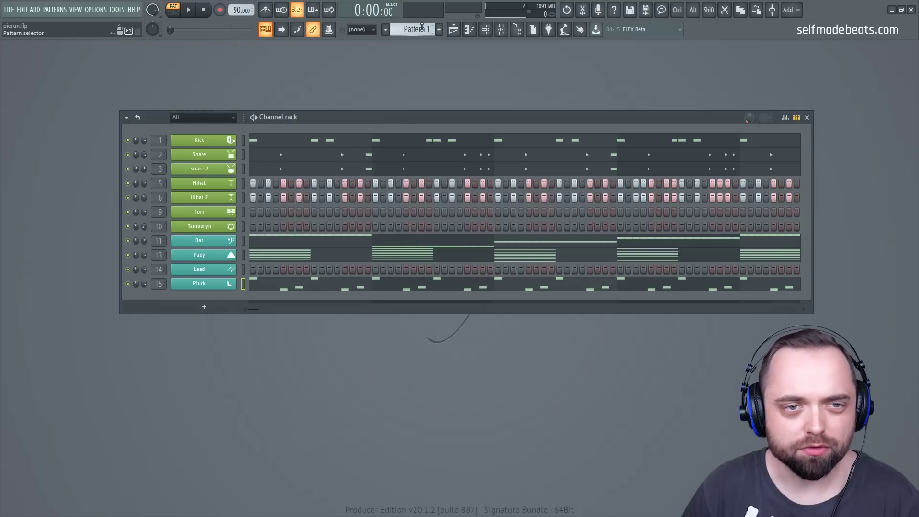
# - Switch to Pattern 2 and examine the Tom notes from bar 5 onward in the piano roll
pyautogui.moveTo(420, 29); pyautogui.dragTo(420, 24)
pyautogui.click(330, 214)
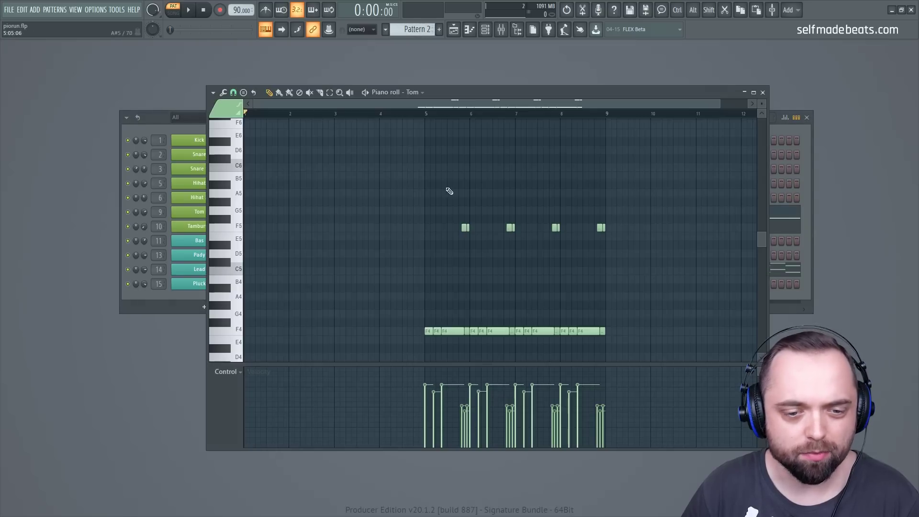
pyautogui.scroll(3, 574, 124)
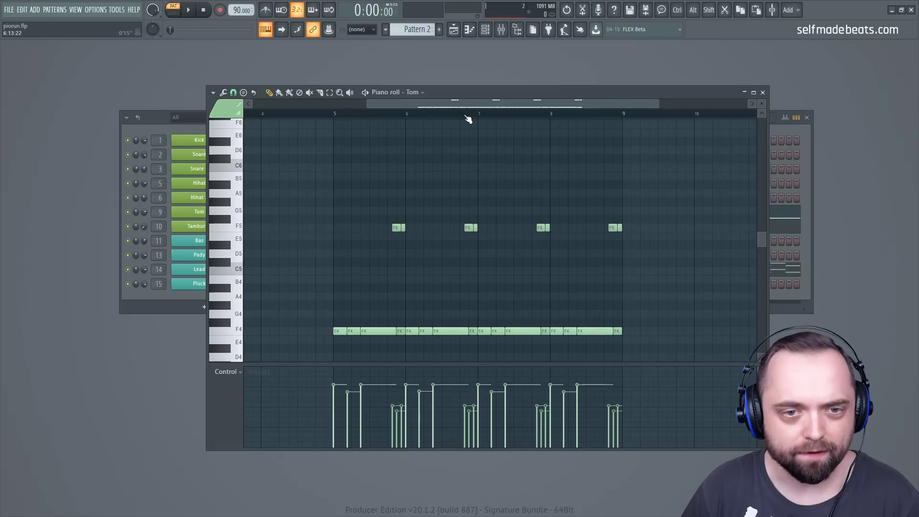
pyautogui.moveTo(483, 105); pyautogui.dragTo(463, 107)
pyautogui.click(373, 114)
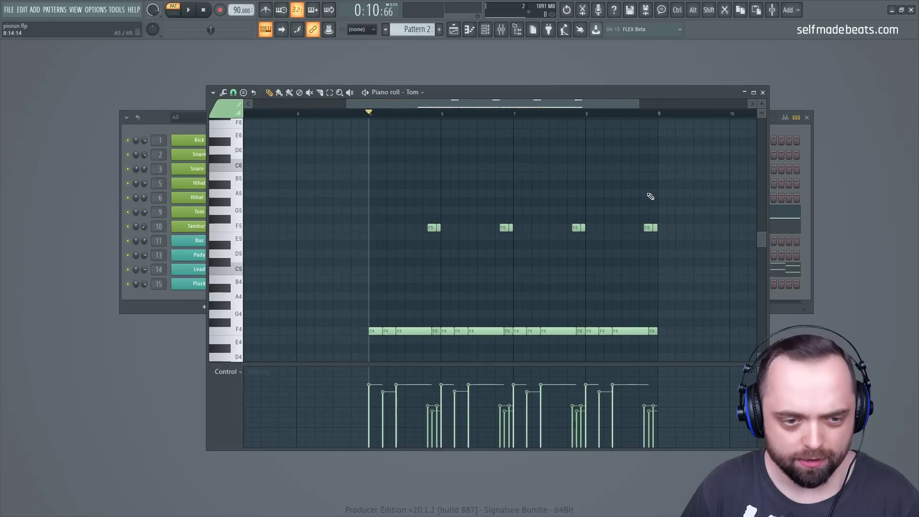
pyautogui.scroll(-2, 602, 285)
pyautogui.scroll(3, 602, 285)
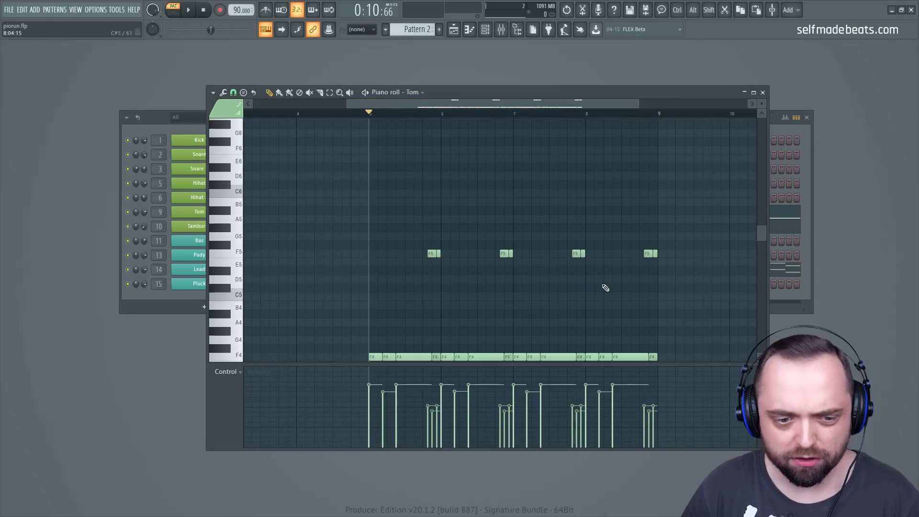
pyautogui.scroll(-2, 603, 286)
pyautogui.scroll(1, 602, 285)
pyautogui.click(763, 93)
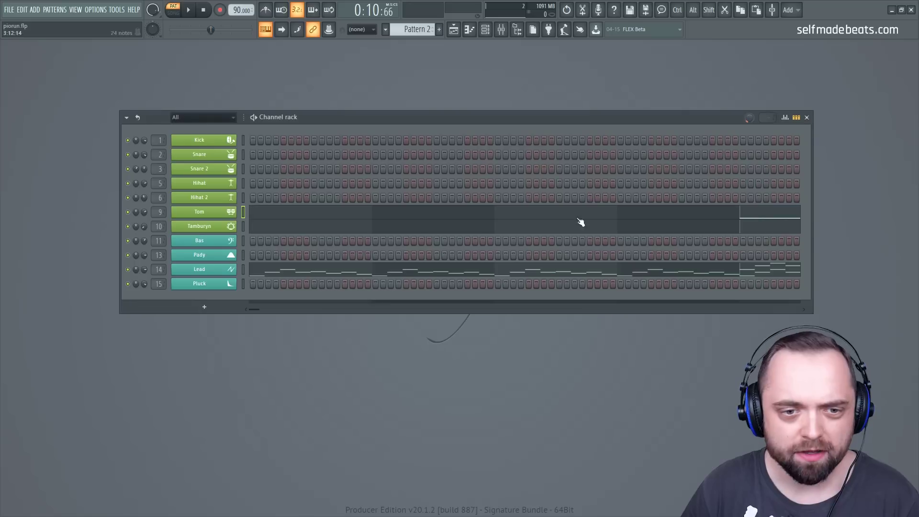
# - View all the Tamburyn notes of Pattern 2 in the piano roll, and close it
pyautogui.click(372, 228)
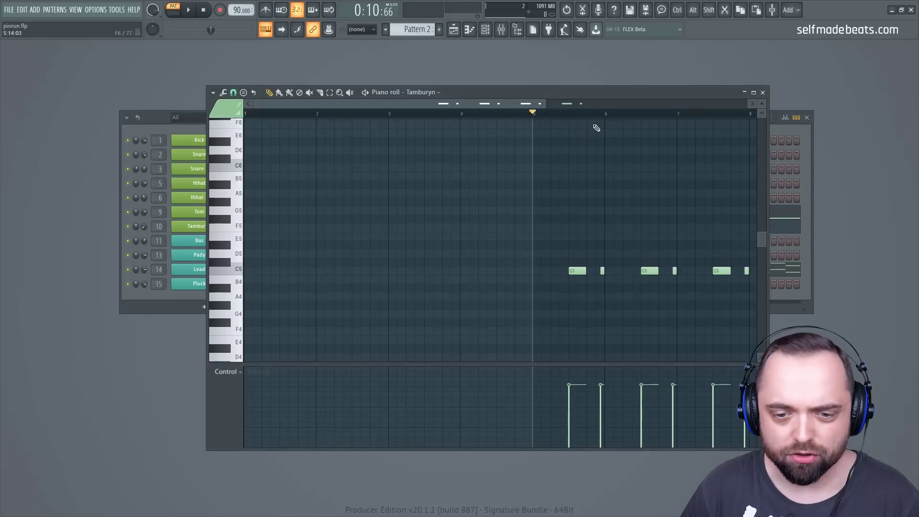
pyautogui.moveTo(522, 104); pyautogui.dragTo(611, 108)
pyautogui.scroll(-2, 606, 118)
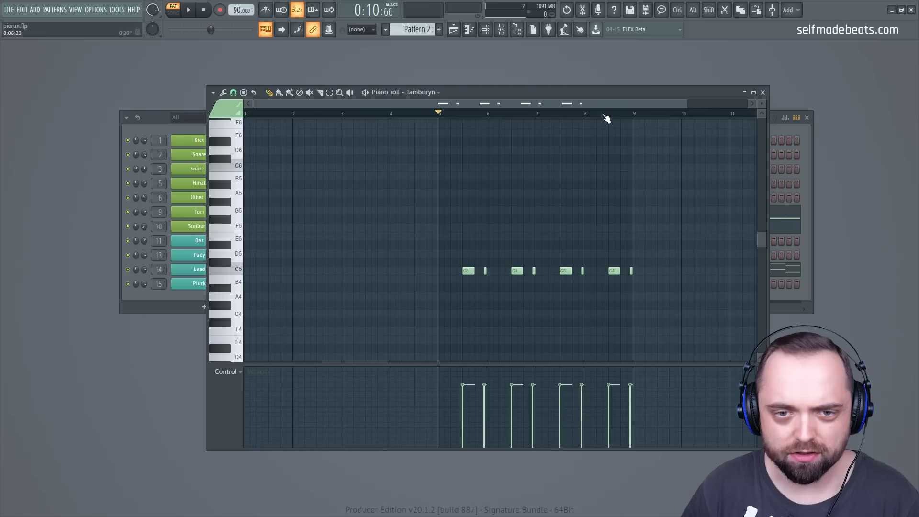
pyautogui.click(763, 94)
# - Look over the Lead melody of Pattern 2 in the piano roll, including its lowest notes
pyautogui.click(592, 272)
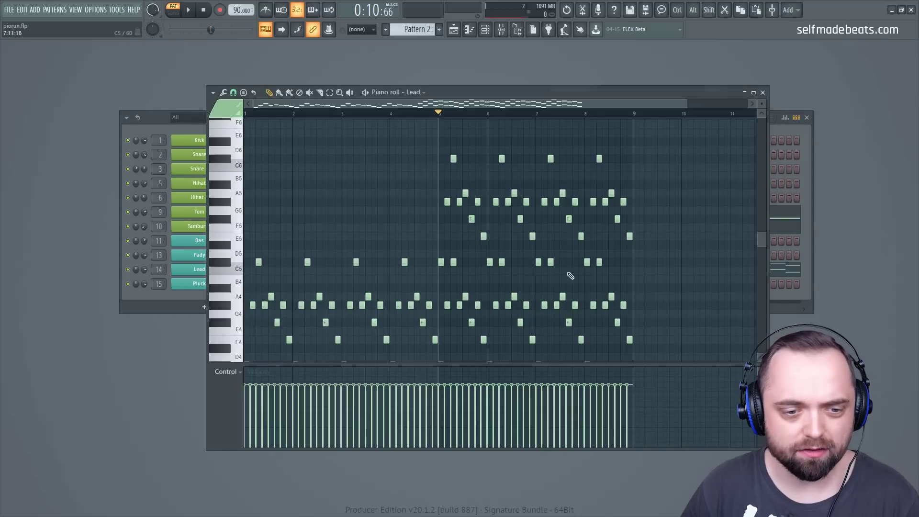
pyautogui.scroll(-3, 598, 239)
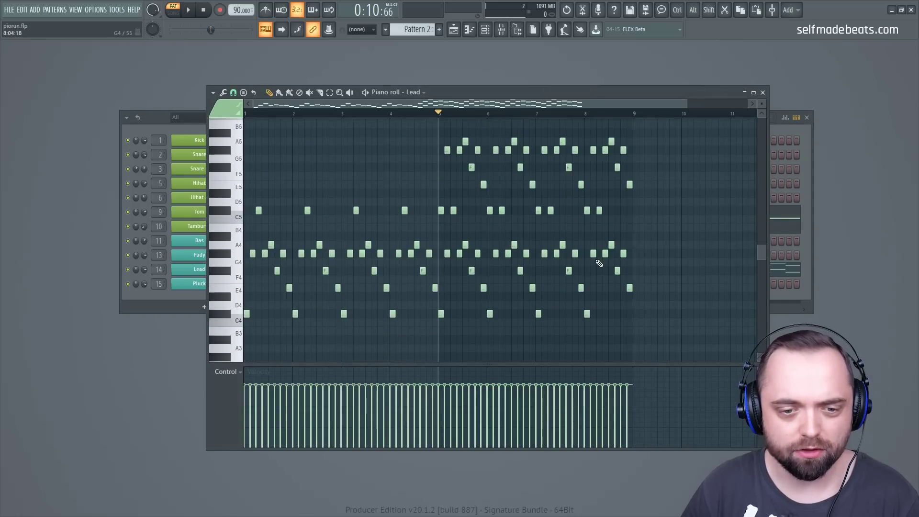
pyautogui.click(763, 93)
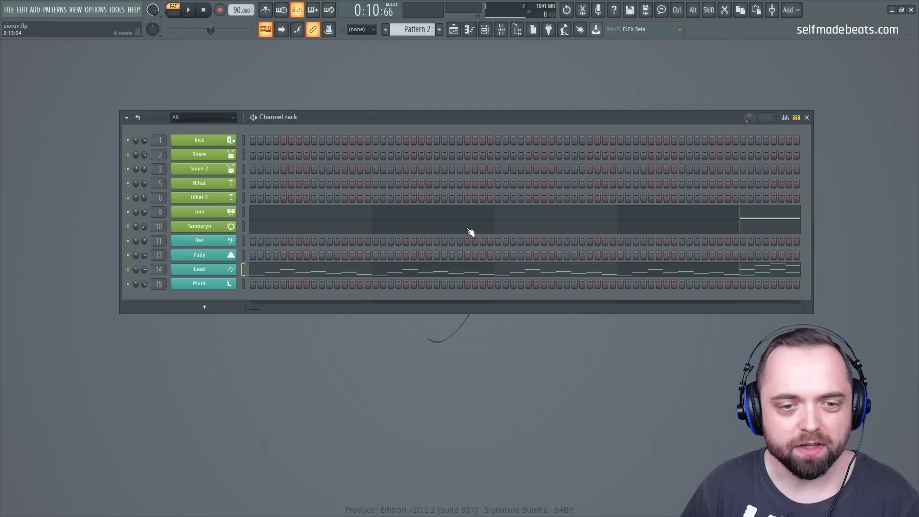
# - Play Pattern 2 from bar 4 in the Lead piano roll, stop playback, and close the roll
pyautogui.click(490, 272)
pyautogui.click(397, 117)
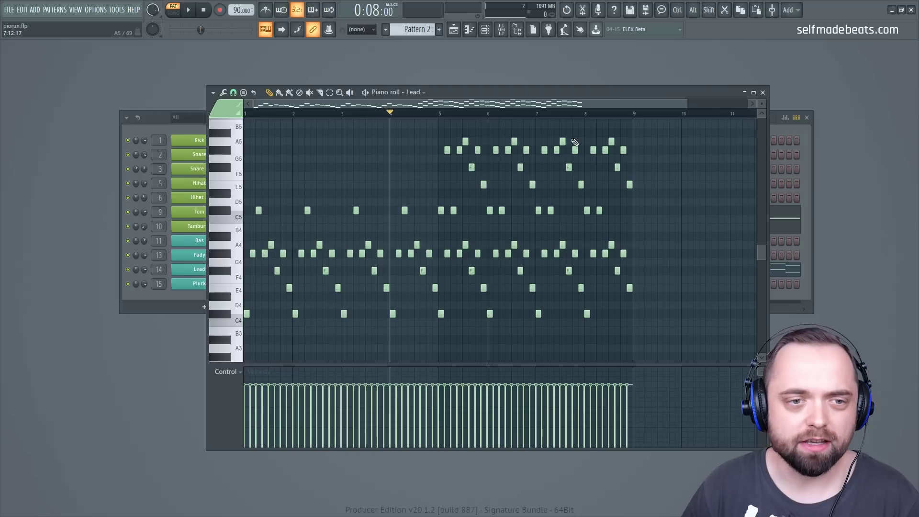
pyautogui.press('space')
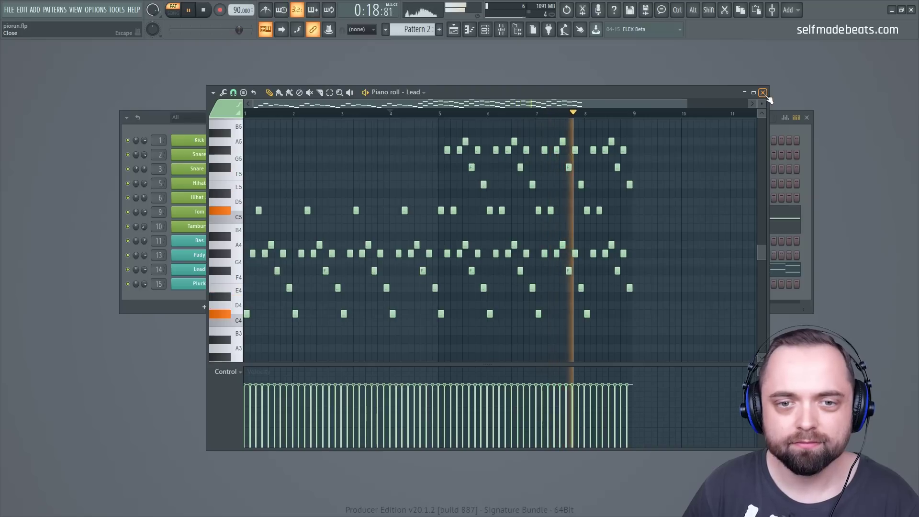
pyautogui.click(207, 12)
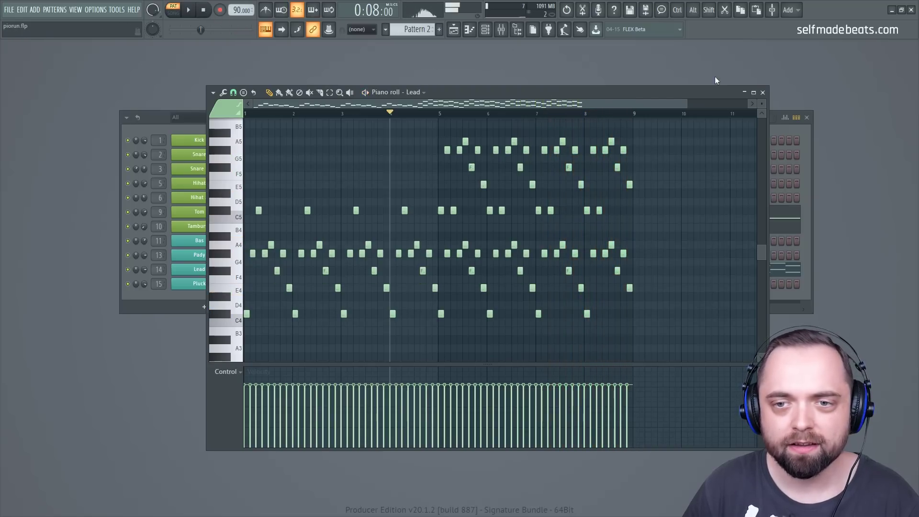
pyautogui.click(762, 93)
# - Switch back to Pattern 1 and listen to it from the beginning, stopping playback at the end
pyautogui.scroll(1, 412, 29)
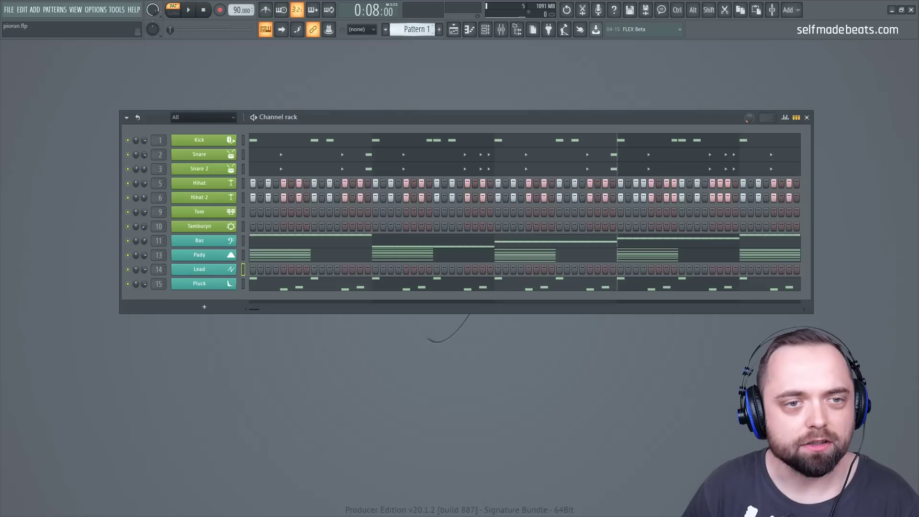
pyautogui.click(210, 10)
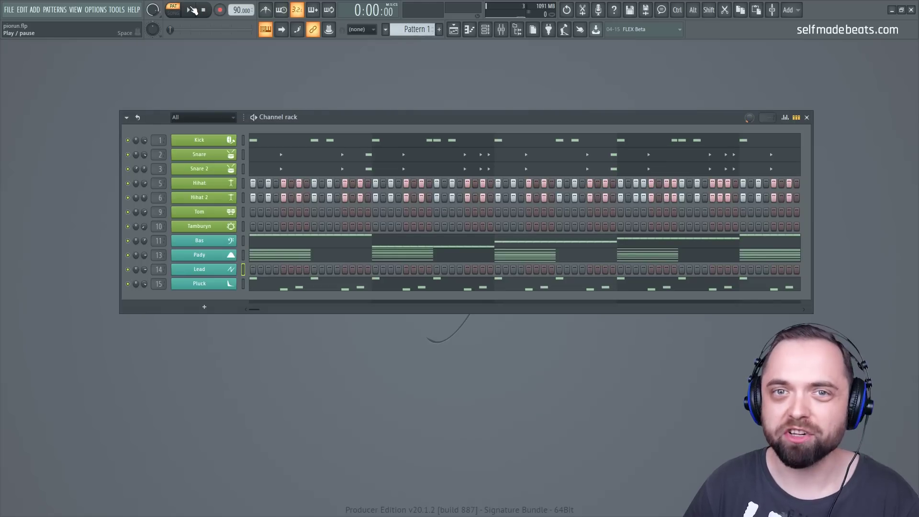
pyautogui.click(193, 10)
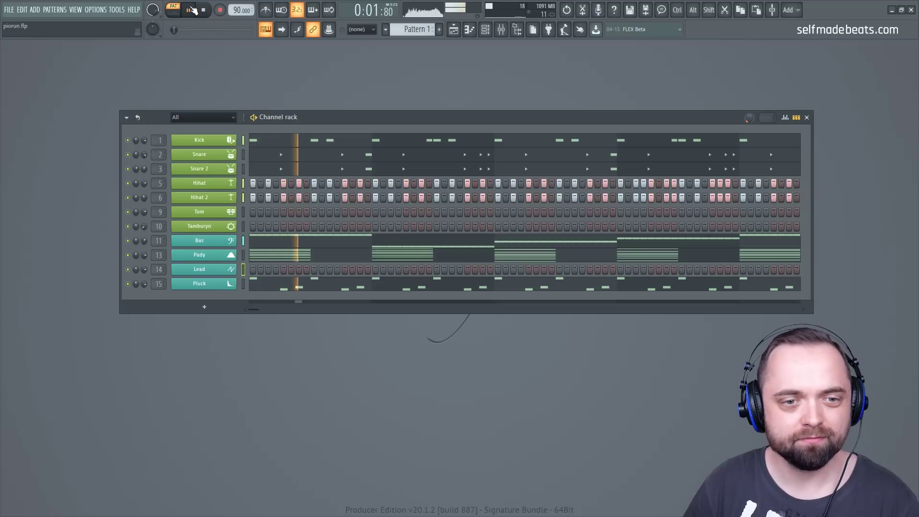
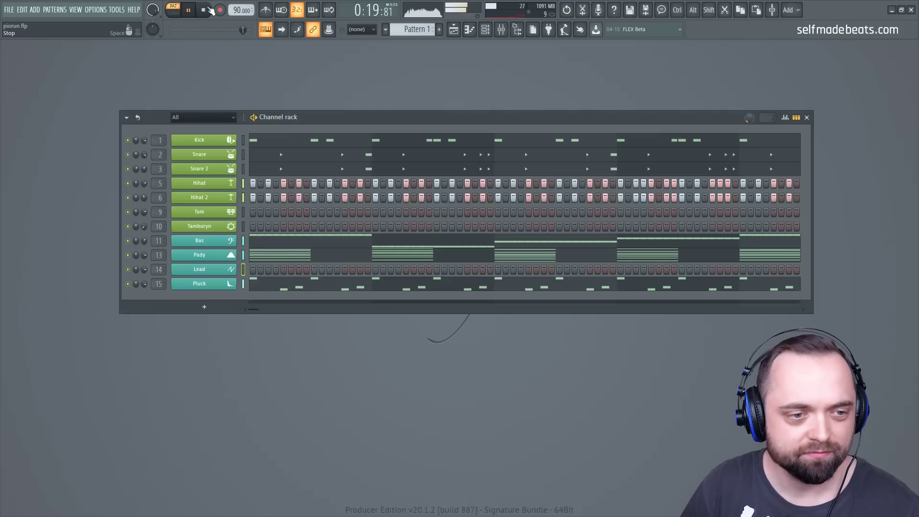
pyautogui.click(209, 9)
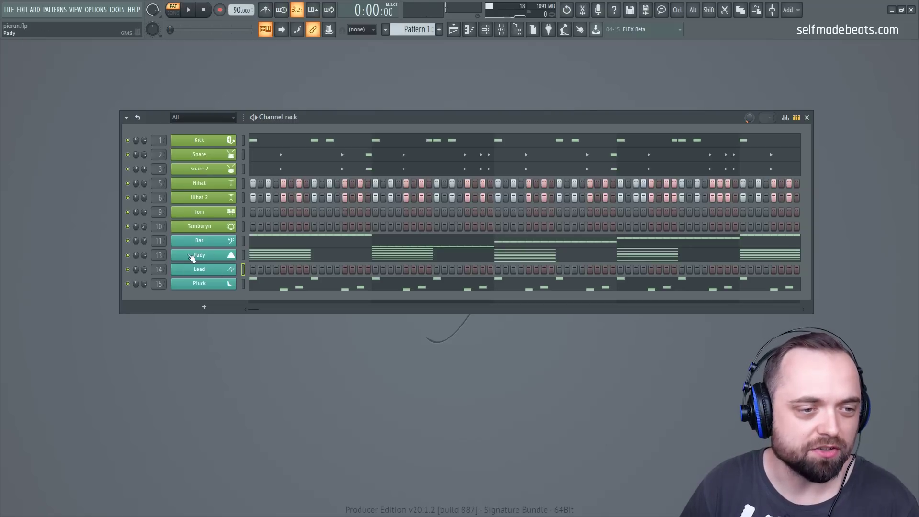
# - Solo the Bas channel, play Pattern 1 from the start, and open the Bas notes in the piano roll
pyautogui.rightClick(127, 240)
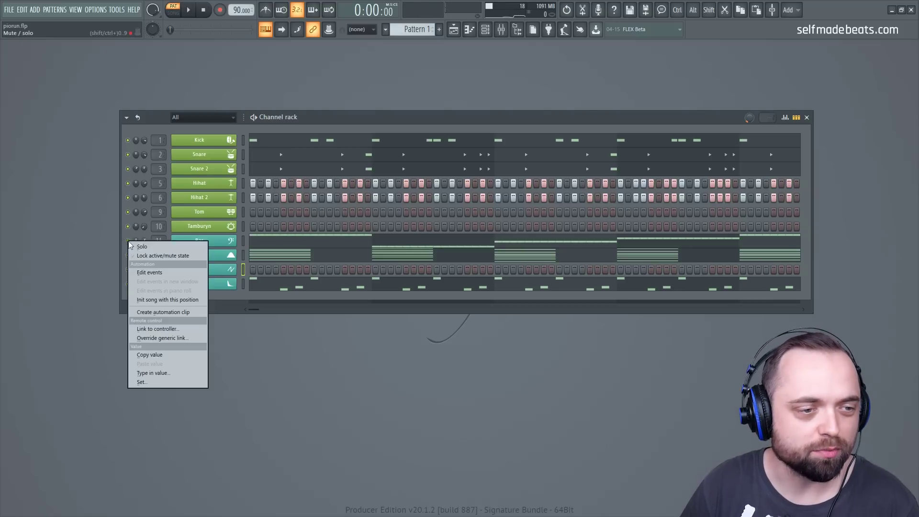
pyautogui.click(153, 248)
pyautogui.click(192, 11)
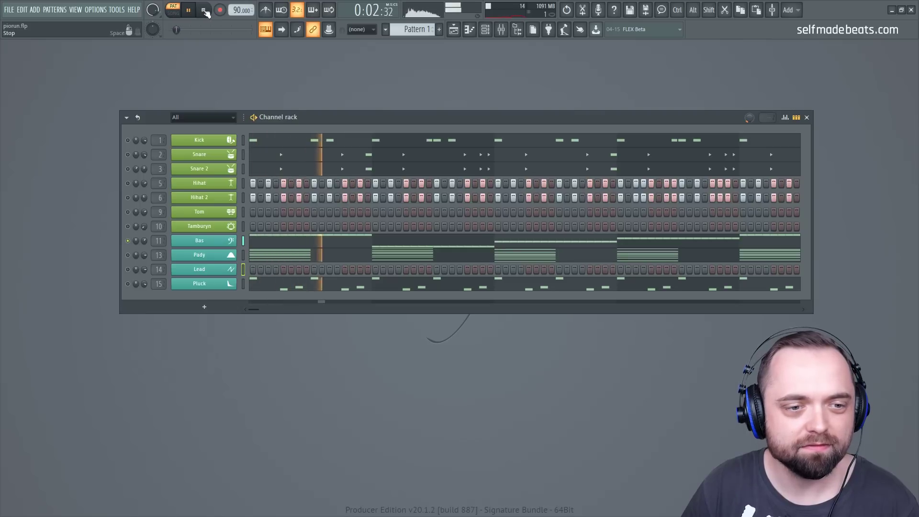
pyautogui.click(259, 240)
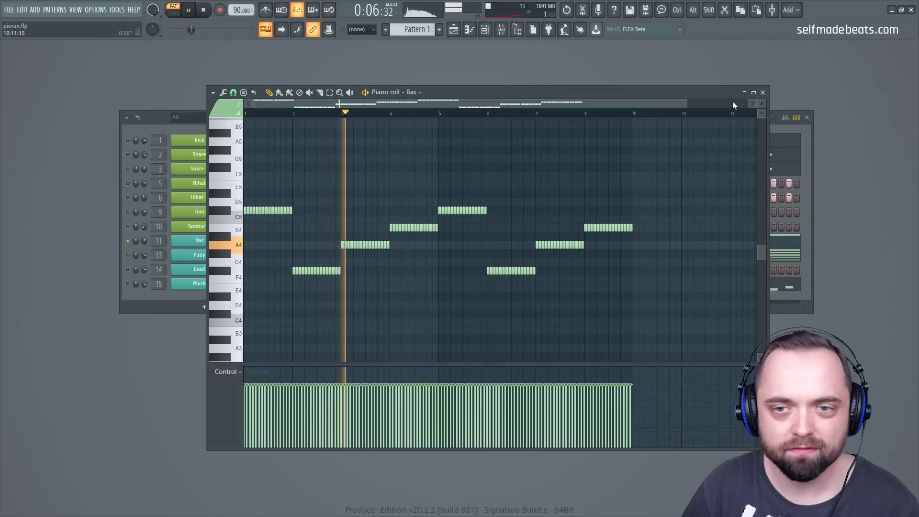
# - Close the Bas piano roll, stop playback, and turn off the solo on the Bas channel
pyautogui.click(763, 92)
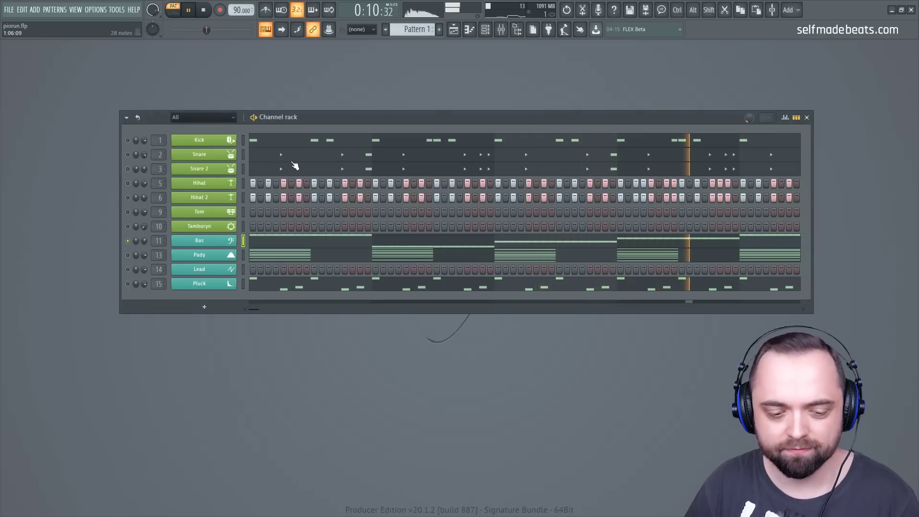
pyautogui.press('space')
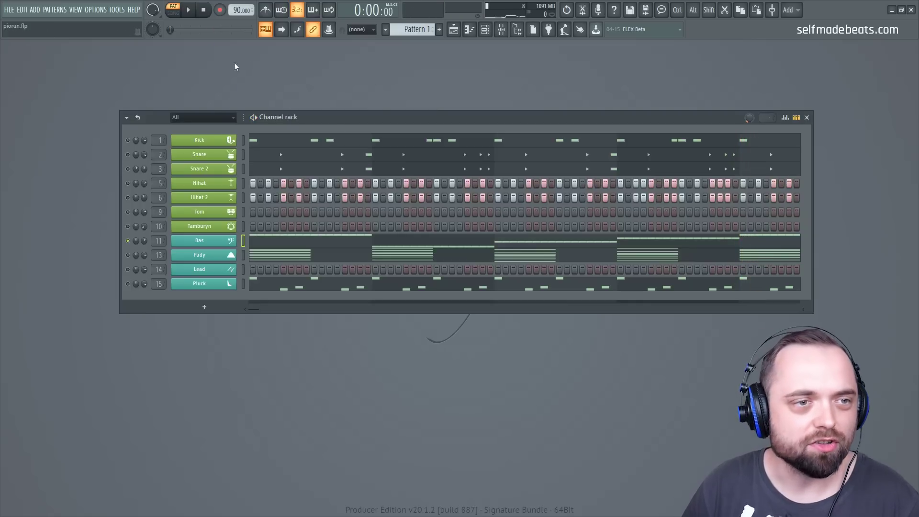
pyautogui.rightClick(127, 241)
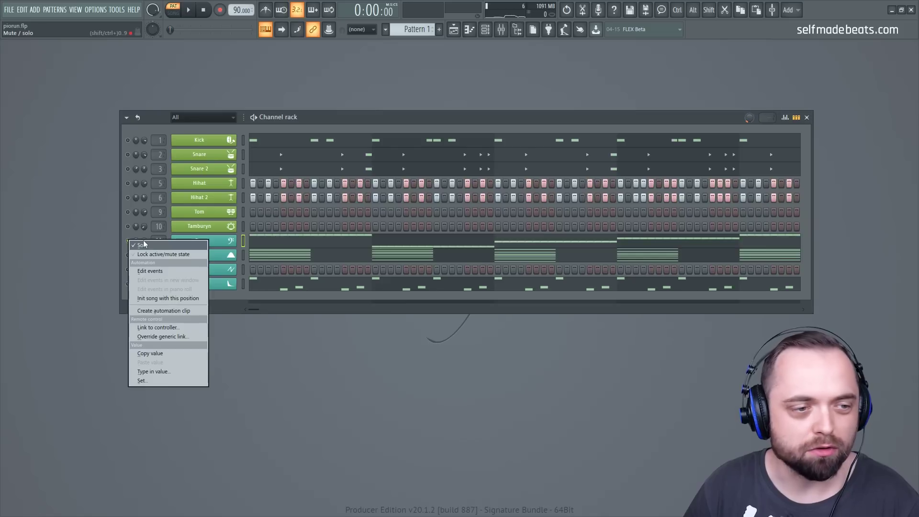
pyautogui.click(143, 244)
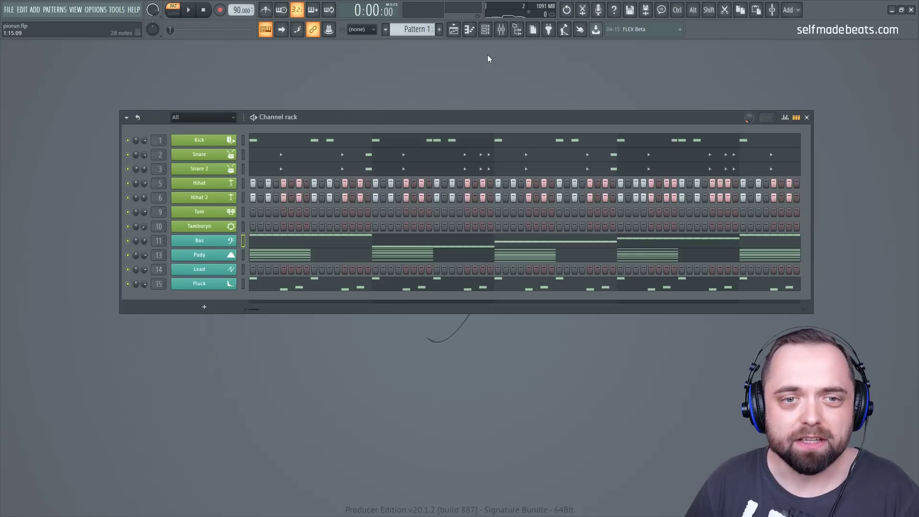
# - Open the mixer and look over the effect chains and routing of the drum, HIHAT bus, Bas and Pady tracks
pyautogui.click(500, 31)
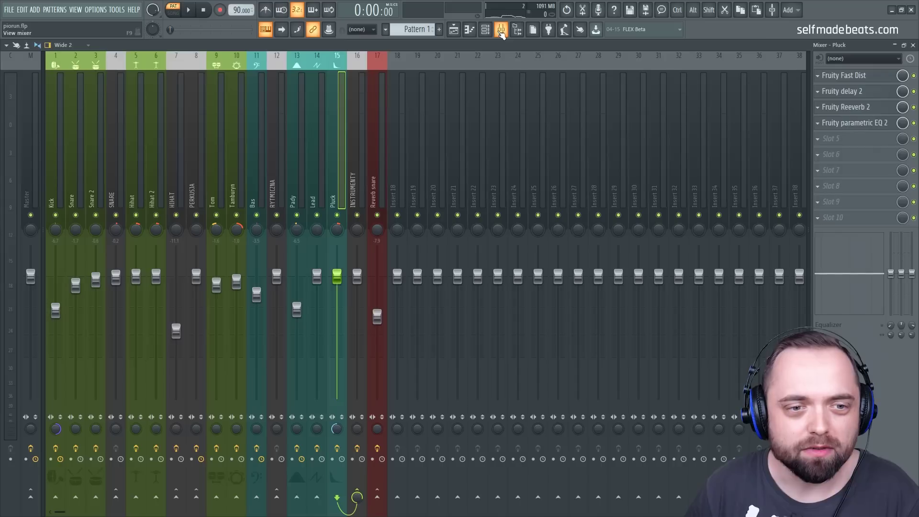
pyautogui.click(177, 144)
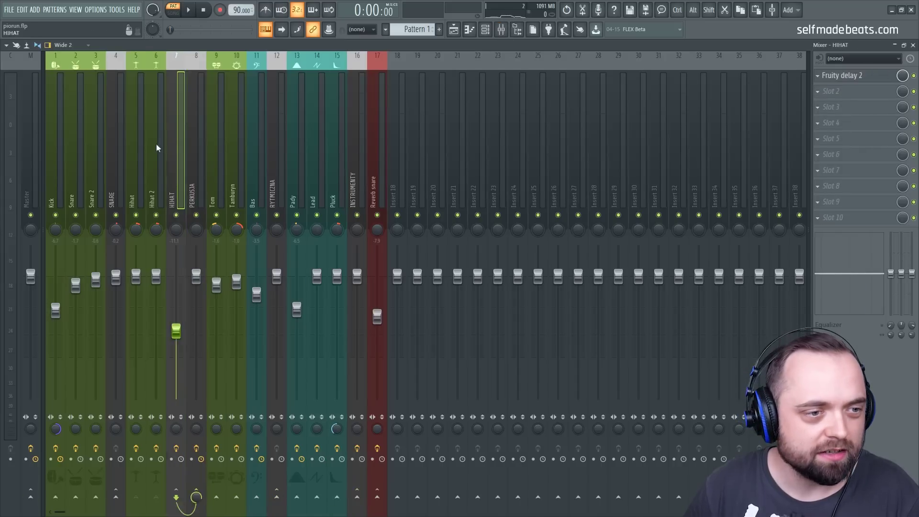
pyautogui.click(96, 141)
pyautogui.click(177, 144)
pyautogui.click(76, 141)
pyautogui.click(61, 140)
pyautogui.click(136, 146)
pyautogui.click(257, 143)
pyautogui.click(297, 137)
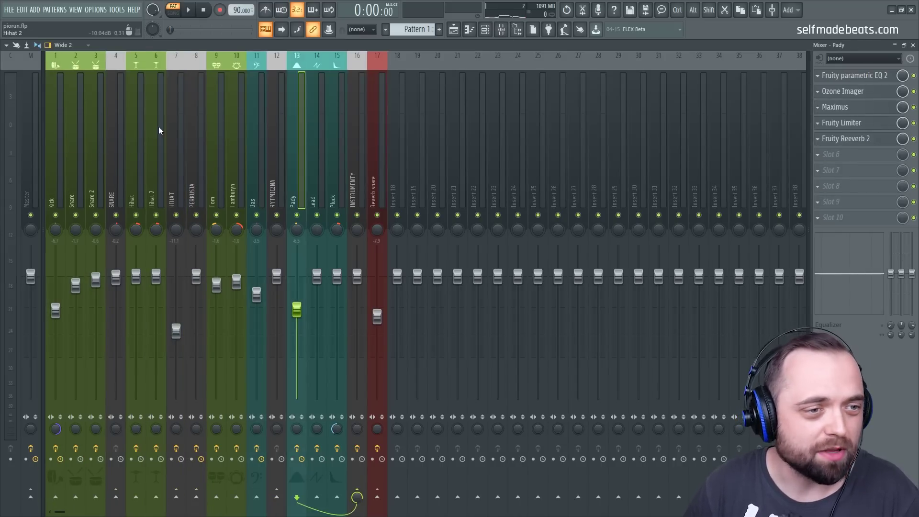
pyautogui.click(157, 127)
pyautogui.click(93, 135)
# - Inspect the Maximizer and Equalizer modules of Ozone 8 Elements on the Master track, and close the plugin
pyautogui.click(31, 134)
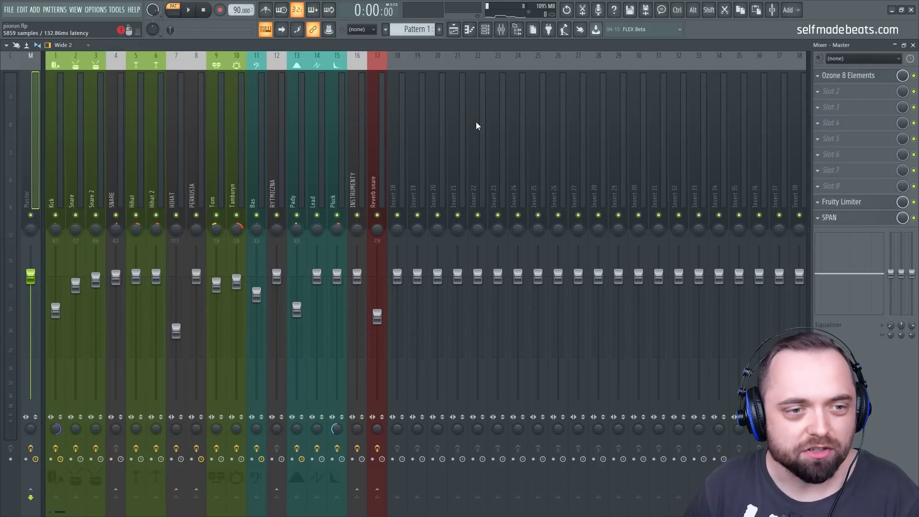
pyautogui.moveTo(338, 113); pyautogui.dragTo(467, 90)
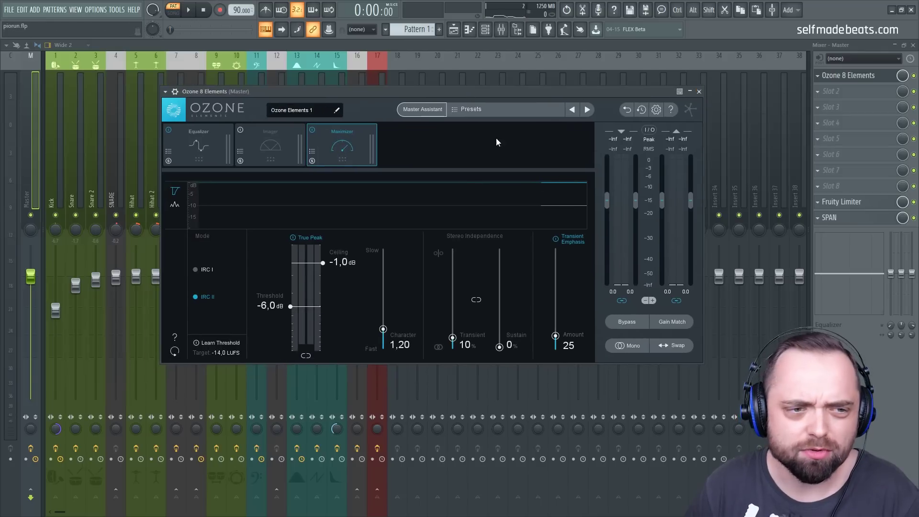
pyautogui.click(213, 146)
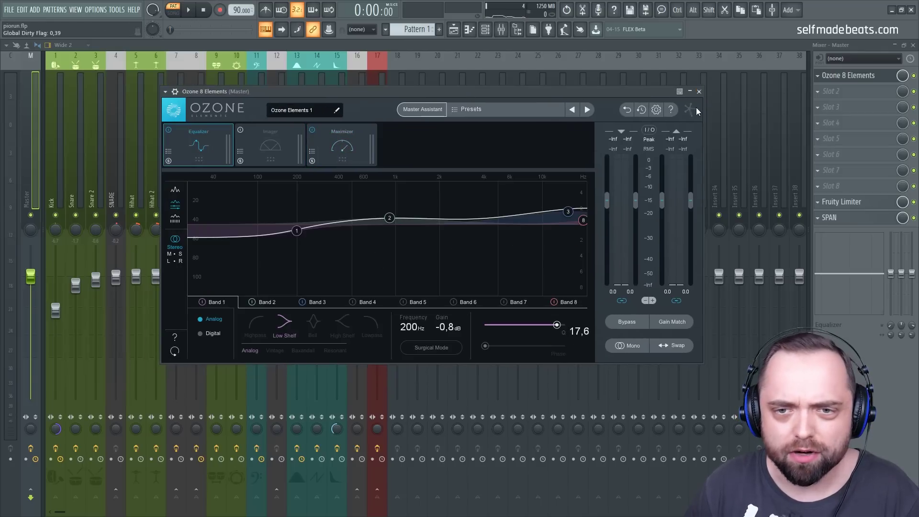
pyautogui.click(699, 91)
# - Select the Snare 2 mixer track, play Pattern 1 while watching the level meters, and stop playback
pyautogui.click(151, 144)
pyautogui.click(95, 150)
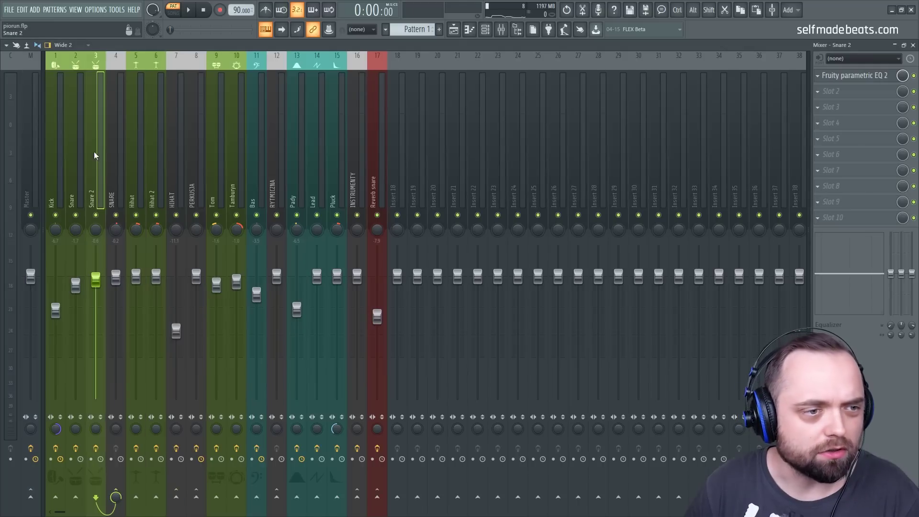
pyautogui.press('space')
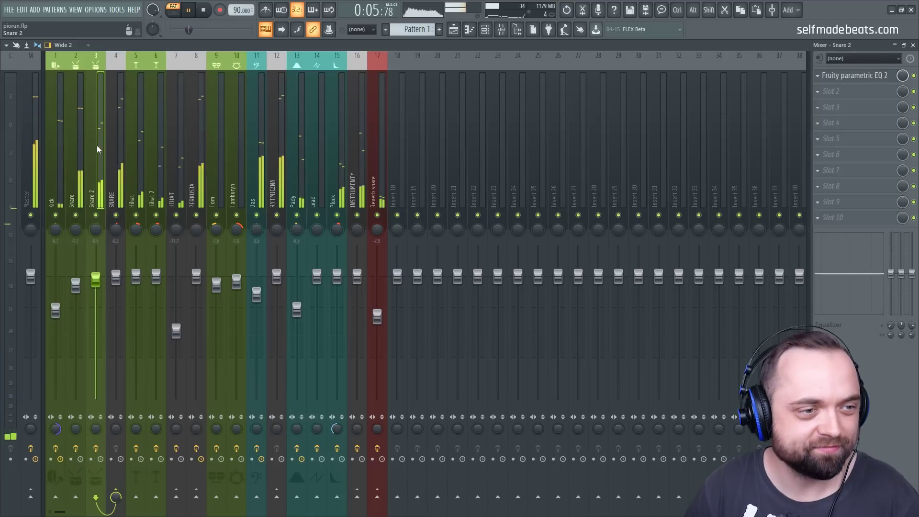
pyautogui.press('space')
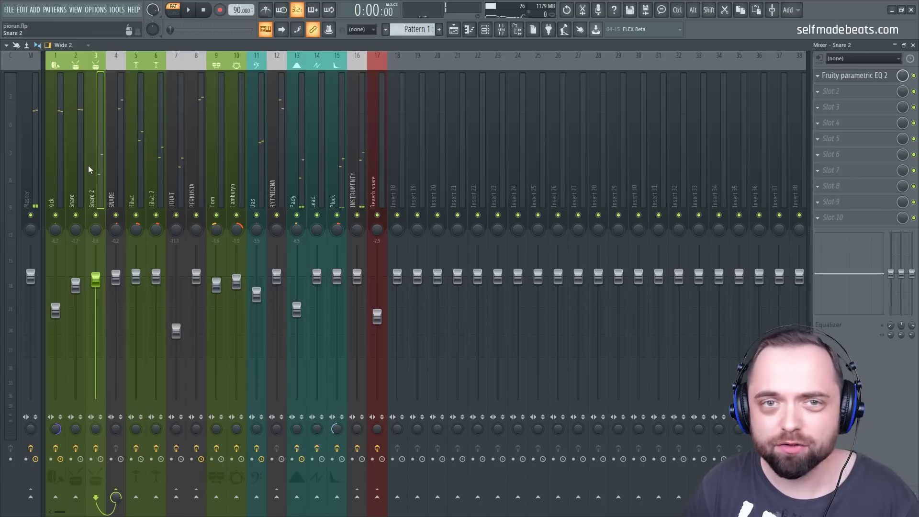
# - Inspect the first three effects on the Kick track: Fruity parametric EQ 2, Fruity WaveShaper and Fruity Blood Overdrive
pyautogui.click(61, 158)
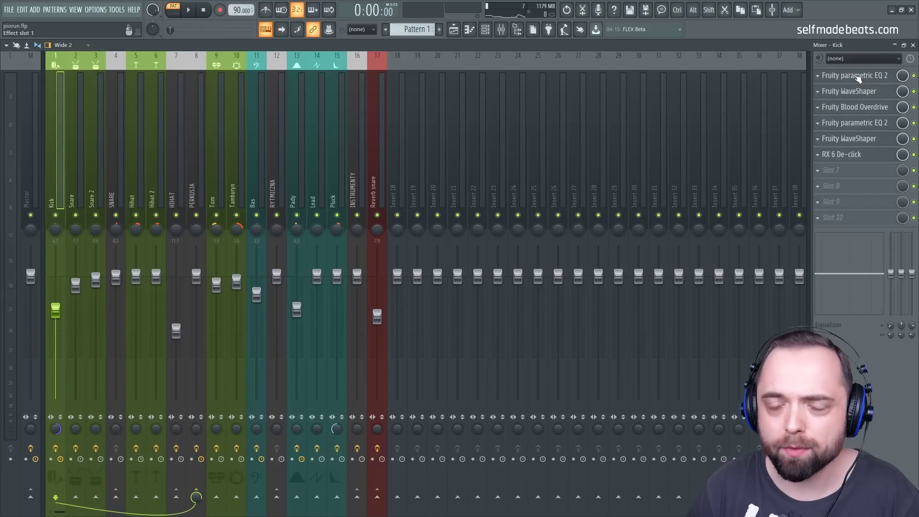
pyautogui.click(857, 77)
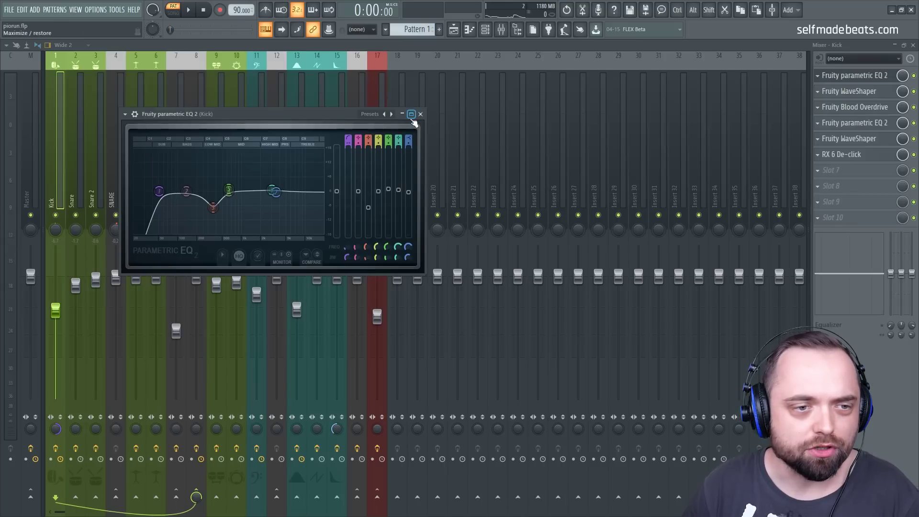
pyautogui.click(420, 114)
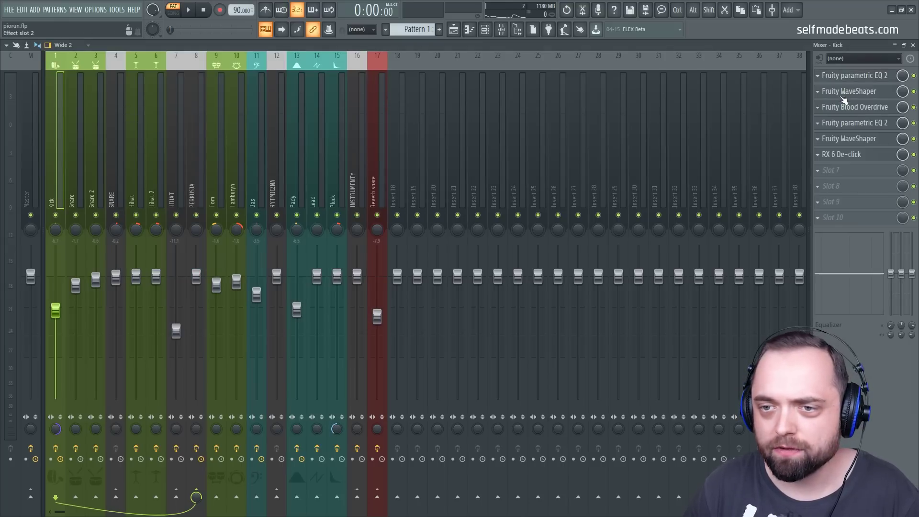
pyautogui.click(846, 91)
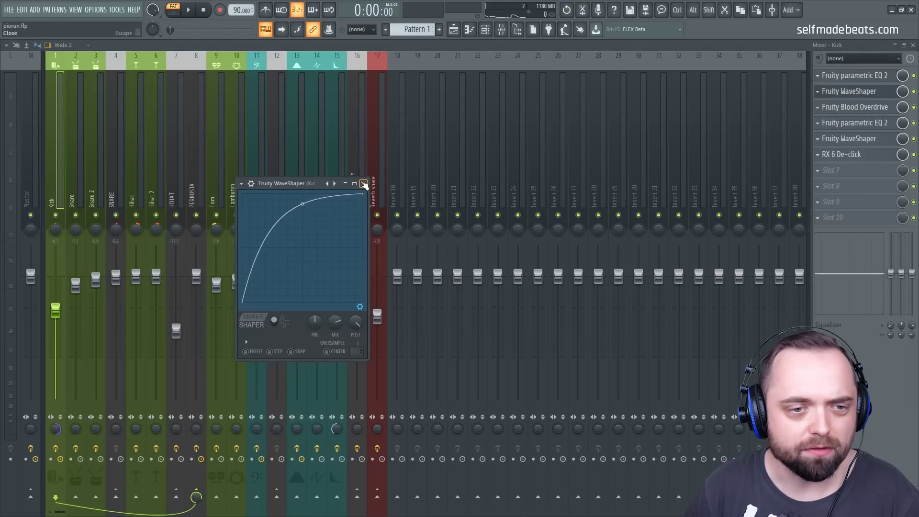
pyautogui.click(364, 184)
pyautogui.click(864, 107)
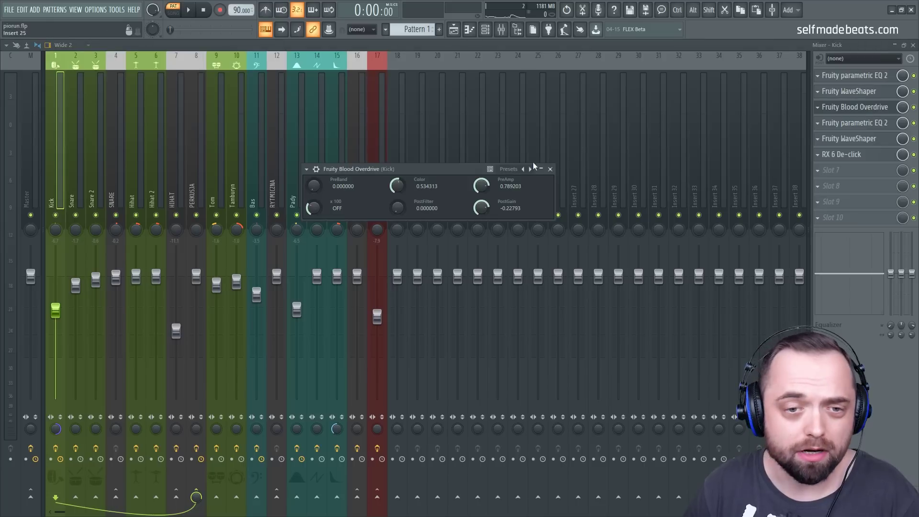
pyautogui.click(550, 169)
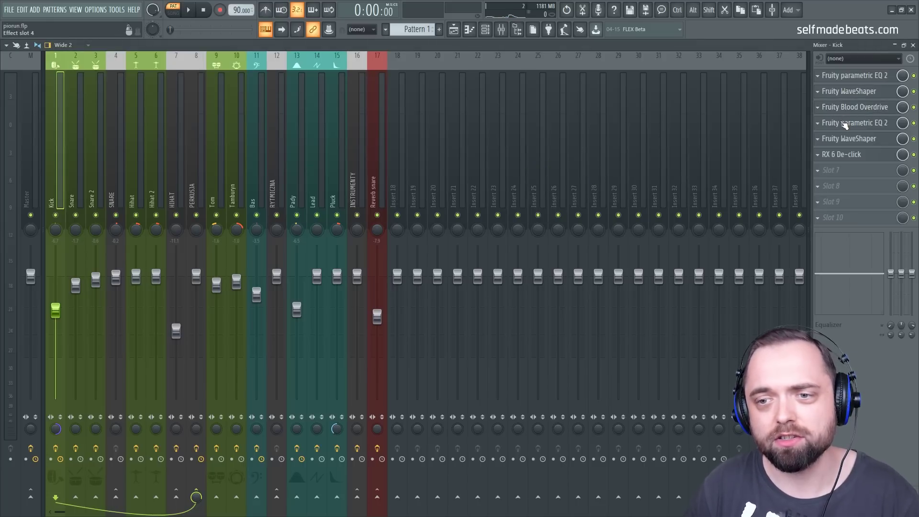
# - Examine the Kick track's second Fruity parametric EQ 2 and second Fruity WaveShaper, closing each one
pyautogui.click(845, 123)
pyautogui.moveTo(342, 179); pyautogui.dragTo(450, 153)
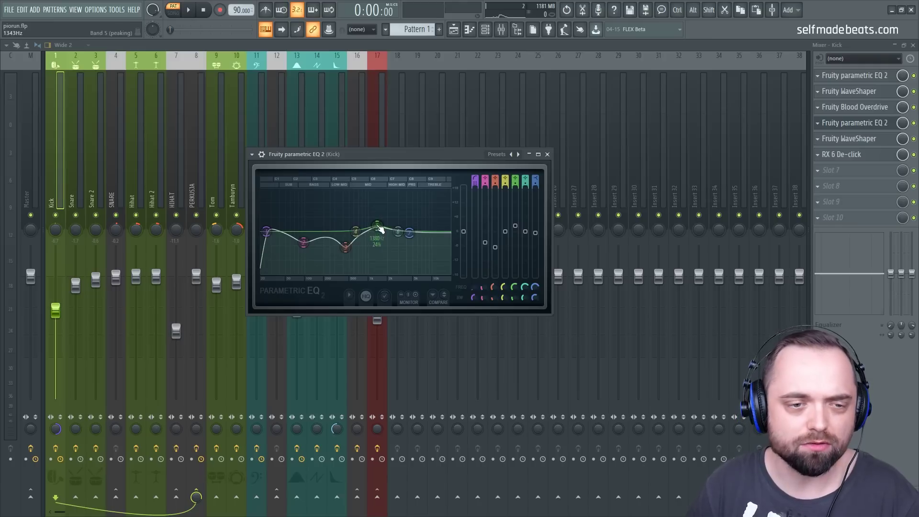
pyautogui.click(547, 154)
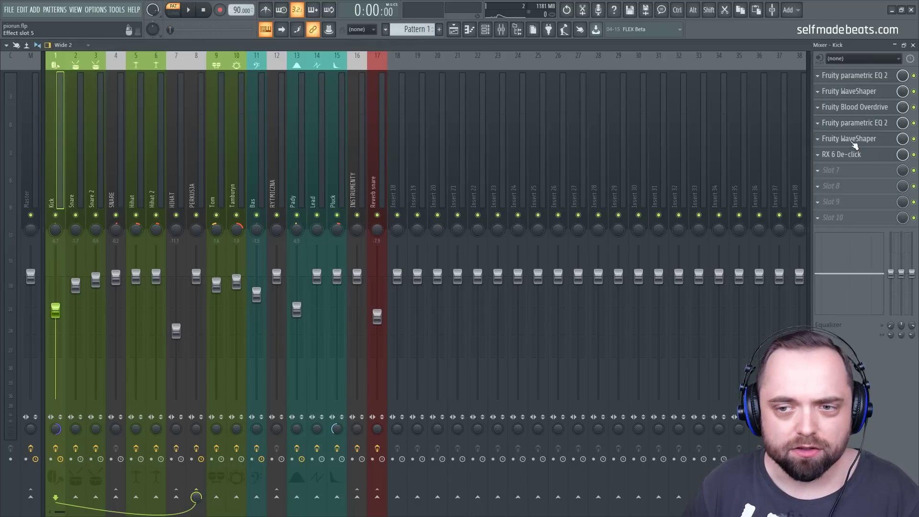
pyautogui.click(850, 139)
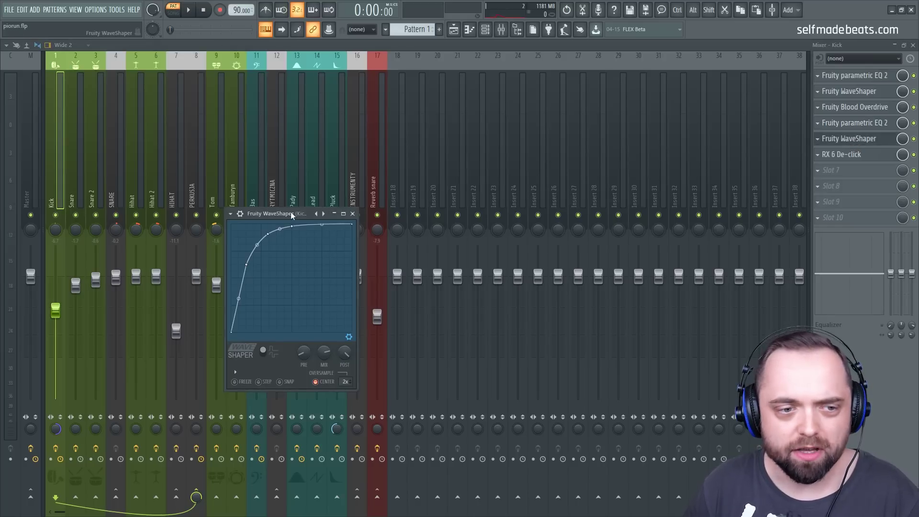
pyautogui.moveTo(267, 212); pyautogui.dragTo(348, 183)
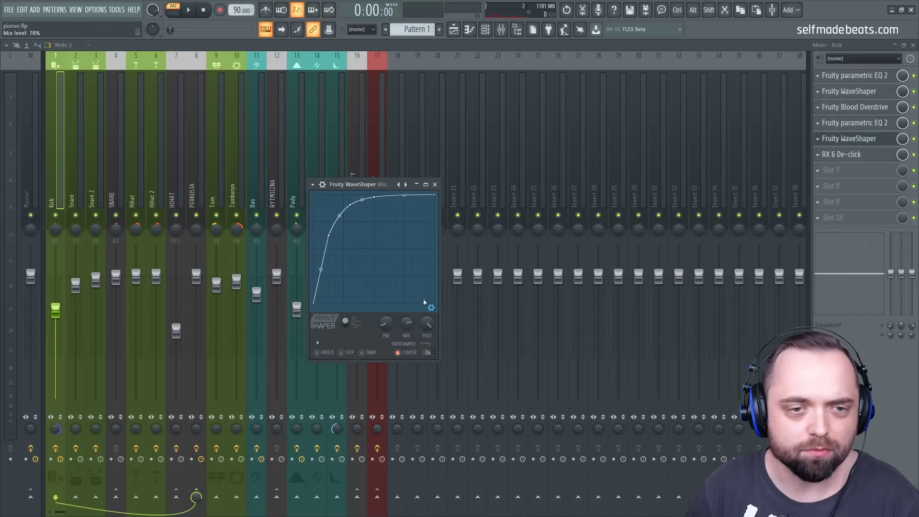
pyautogui.click(434, 185)
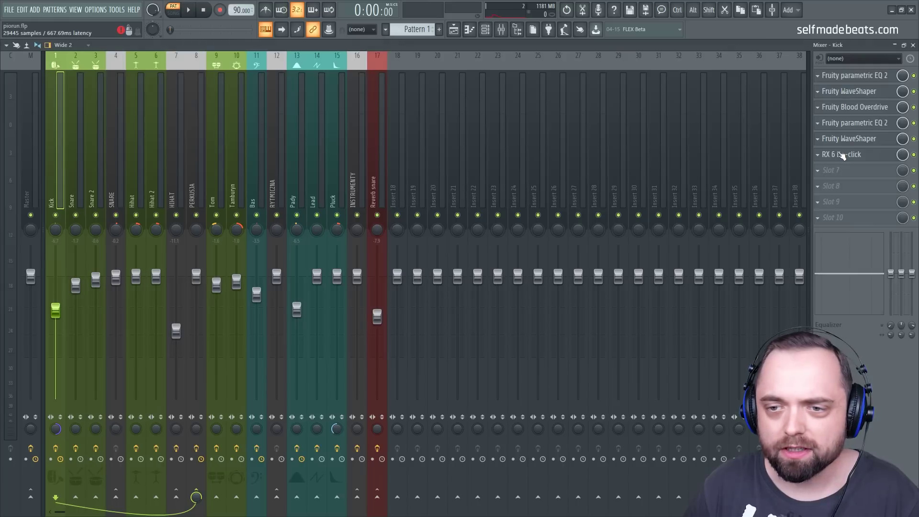
# - View the RX 6 De-click settings at the end of the Kick effect chain and close the plugin
pyautogui.click(841, 154)
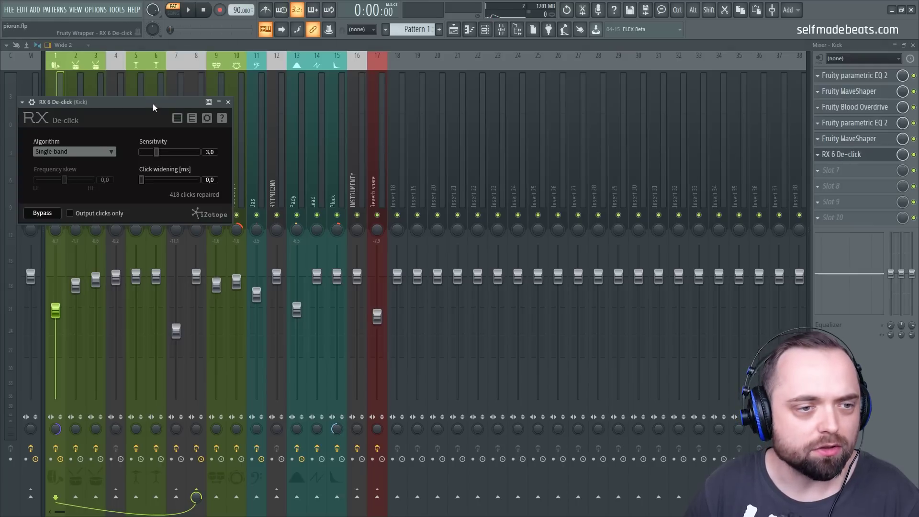
pyautogui.moveTo(153, 107); pyautogui.dragTo(513, 103)
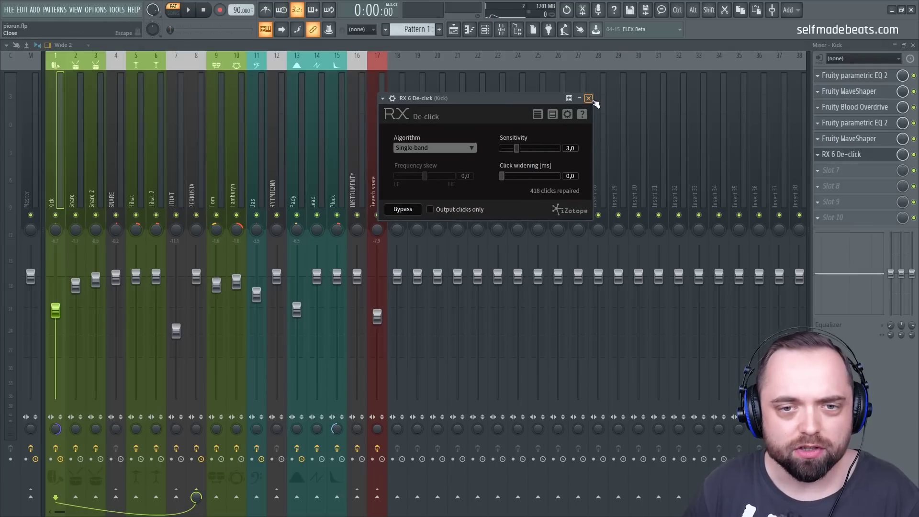
pyautogui.click(589, 98)
# - Compare the Kick and Snare mixer tracks and view the Snare's Fruity parametric EQ 2 curve
pyautogui.click(82, 158)
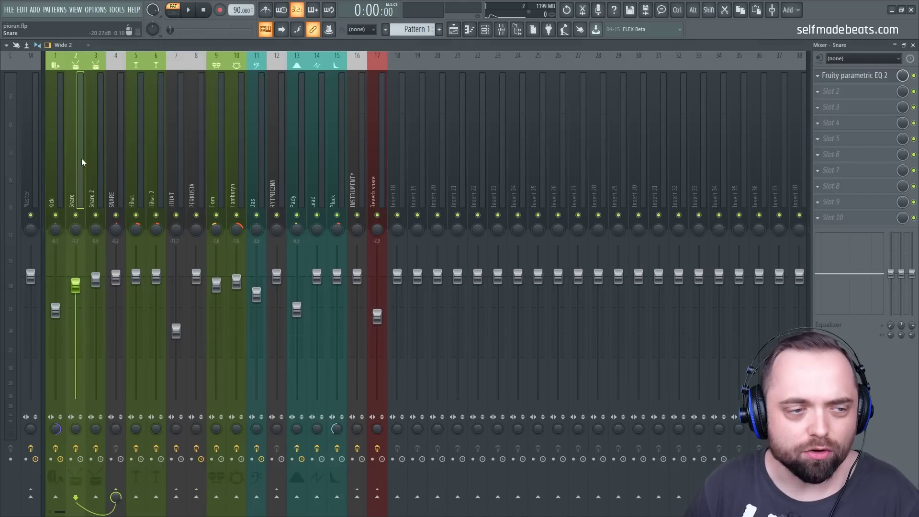
pyautogui.click(58, 154)
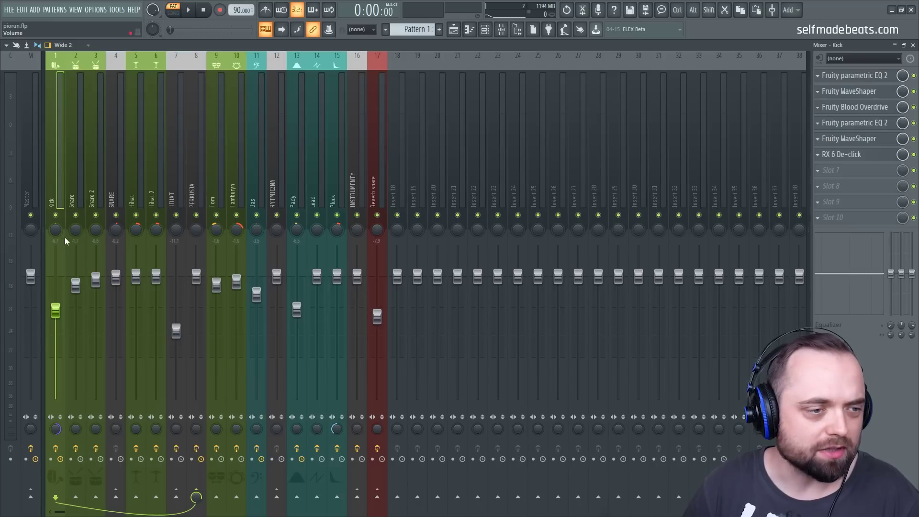
pyautogui.click(77, 171)
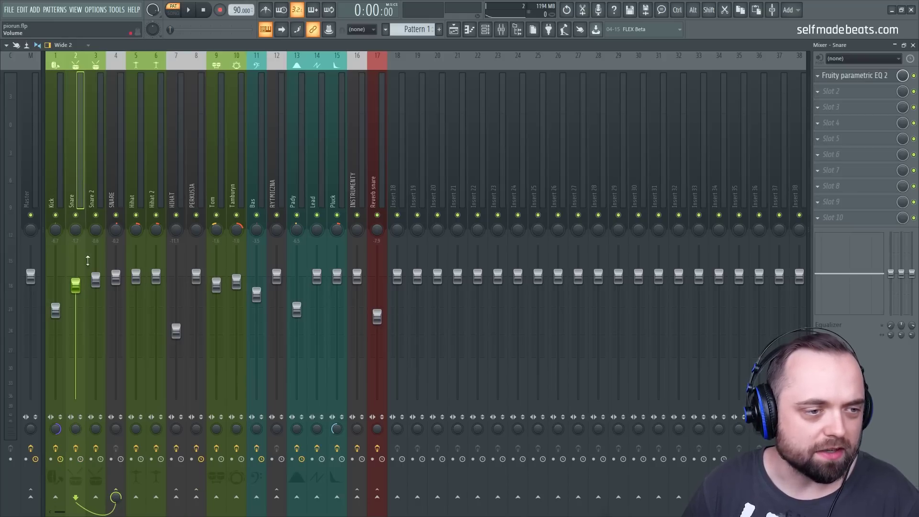
pyautogui.click(837, 76)
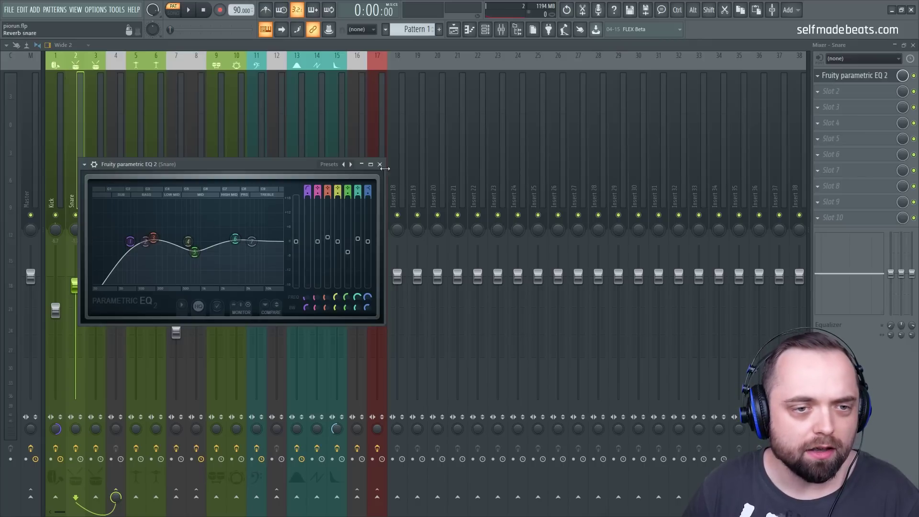
pyautogui.click(379, 164)
# - View the Fruity parametric EQ 2 curve on the Snare 2 track and close the plugin
pyautogui.click(100, 179)
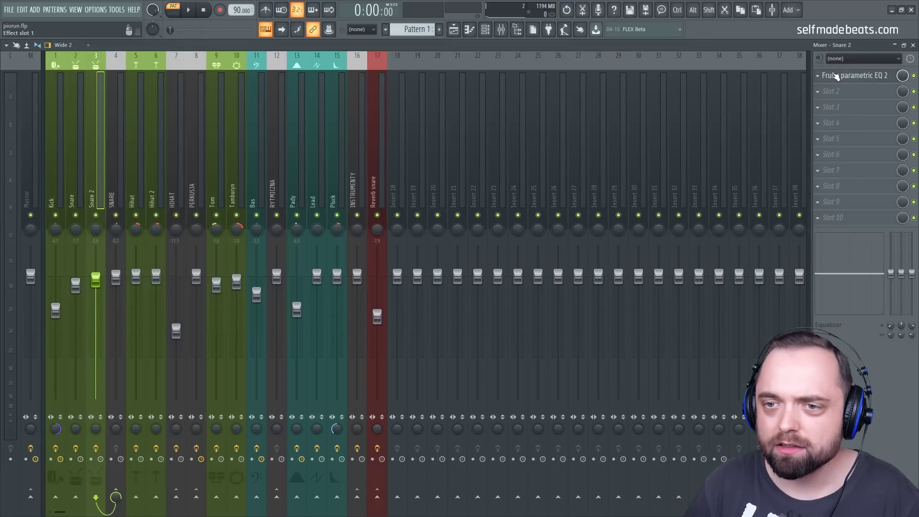
pyautogui.click(836, 76)
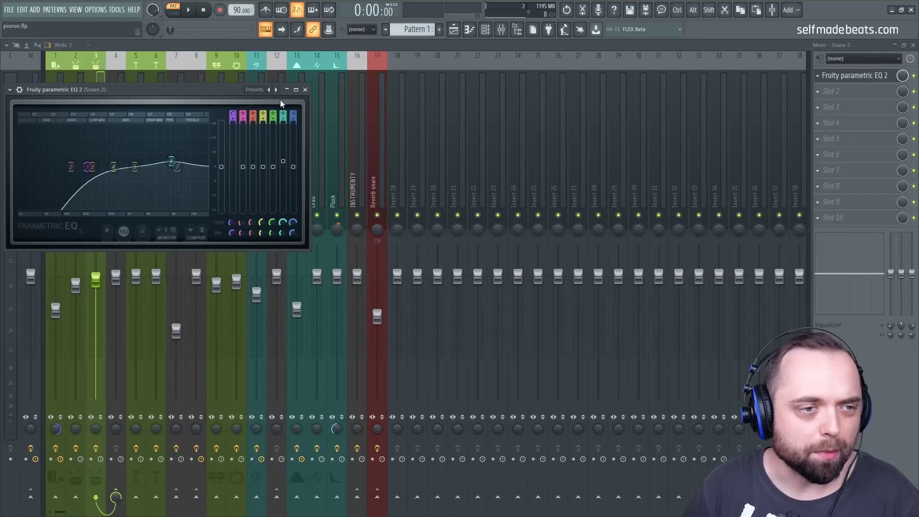
pyautogui.click(306, 90)
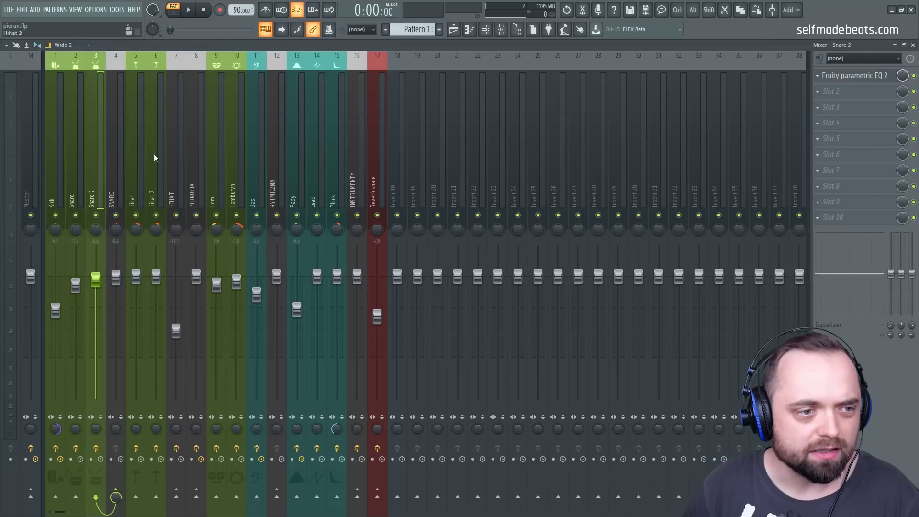
# - Check the SNARE bus routing and view the Hihat track's Fruity parametric EQ 2 curve, closing the plugin
pyautogui.click(117, 173)
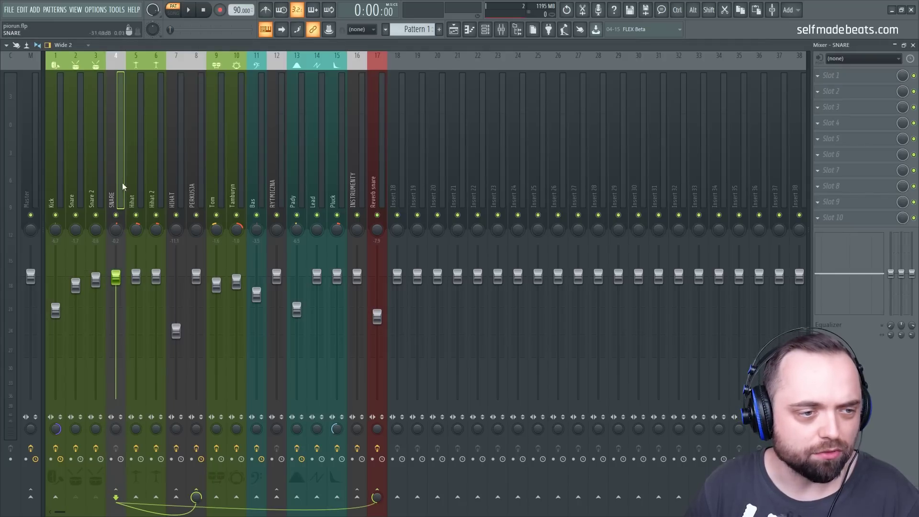
pyautogui.click(133, 171)
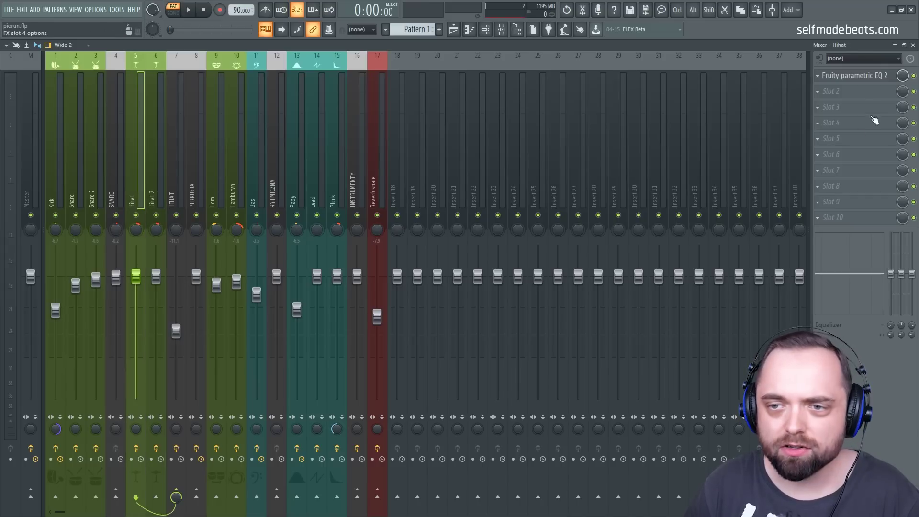
pyautogui.click(856, 76)
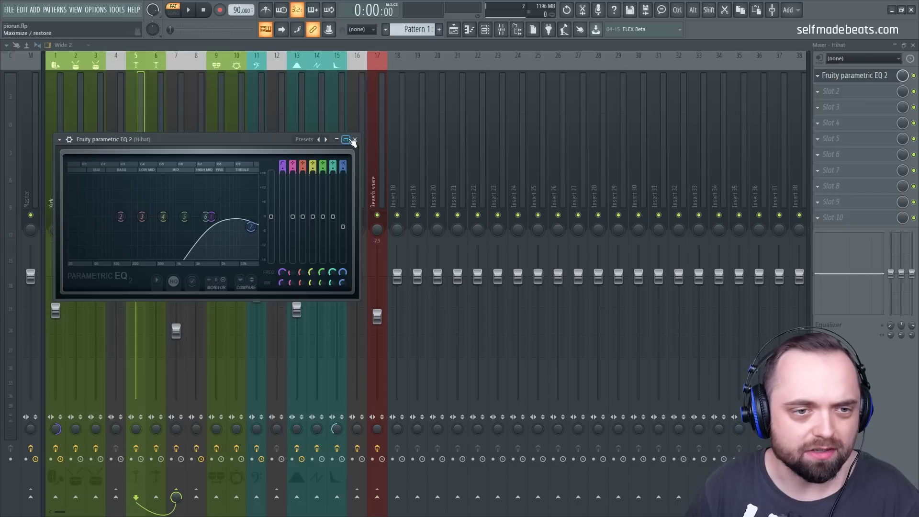
pyautogui.click(355, 139)
# - View the Hihat 2 track's Fruity parametric EQ 2 curve and close the plugin
pyautogui.click(153, 185)
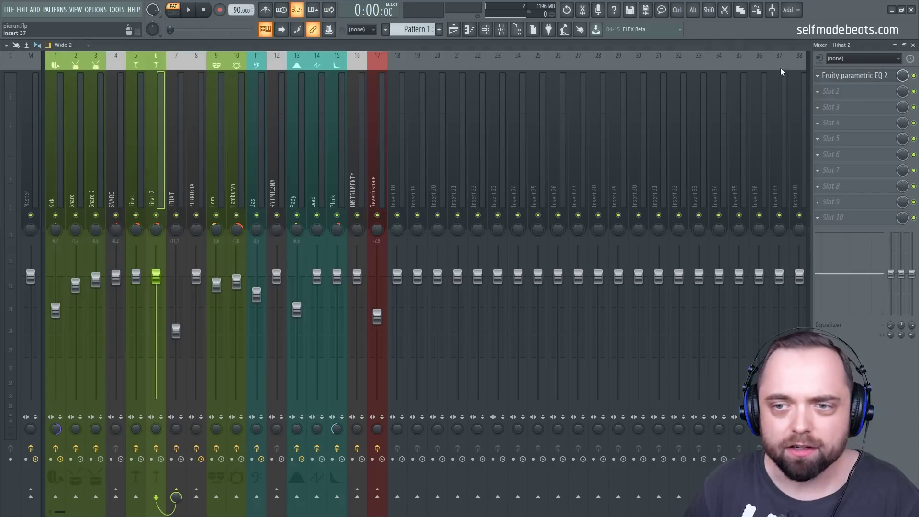
pyautogui.click(831, 77)
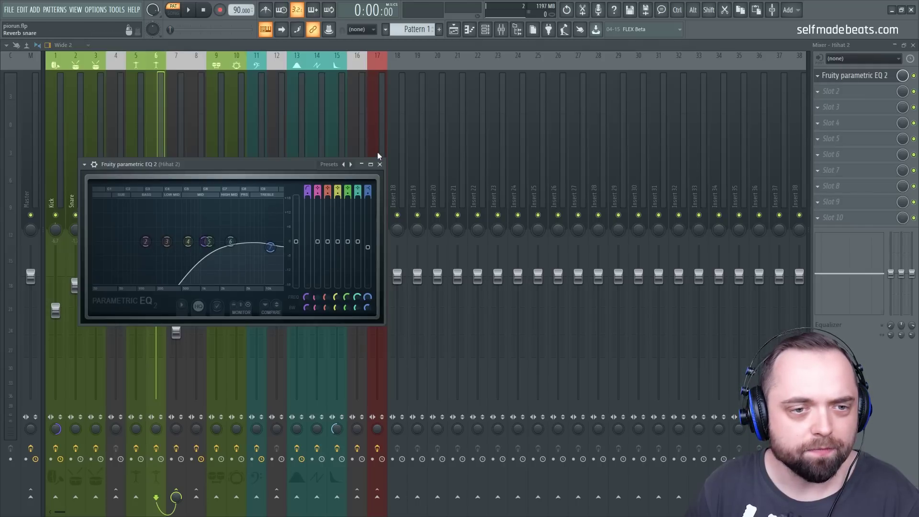
pyautogui.click(379, 164)
# - View the Fruity delay 2 settings on the HIHAT bus and close the plugin
pyautogui.click(177, 168)
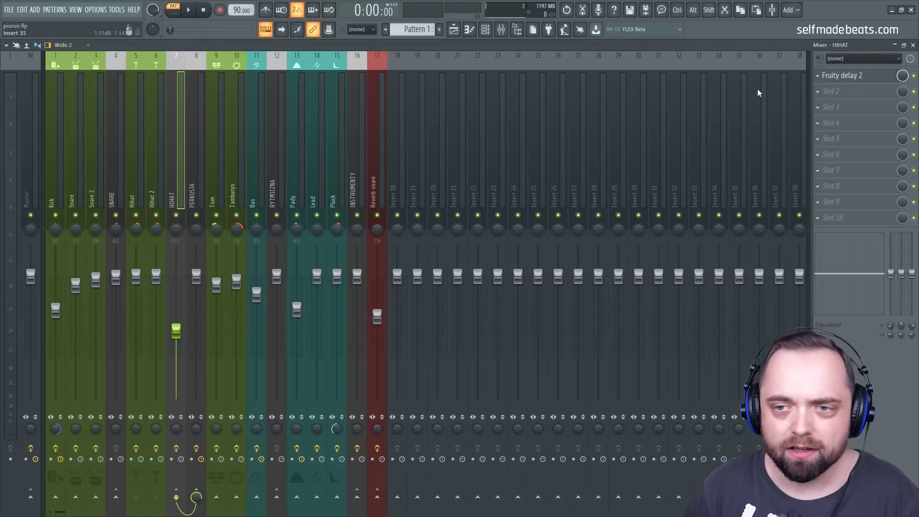
pyautogui.click(845, 77)
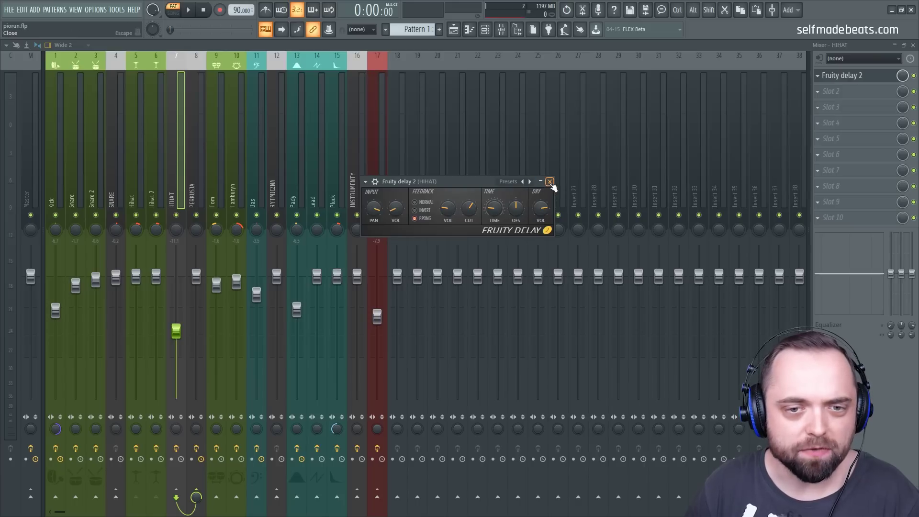
pyautogui.click(549, 182)
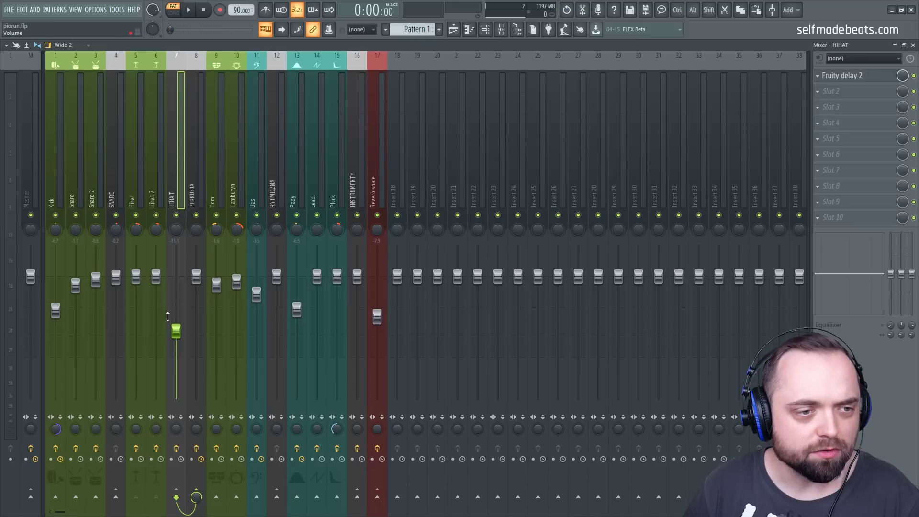
# - Inspect bands 1, 3 and 6 of the Neutron Elements Equalizer on the PERKUSJA bus
pyautogui.click(191, 184)
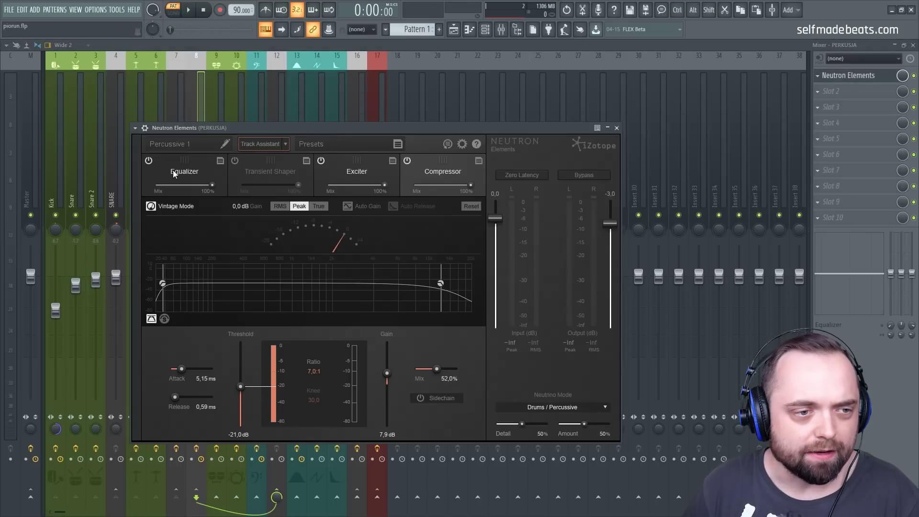
pyautogui.click(193, 175)
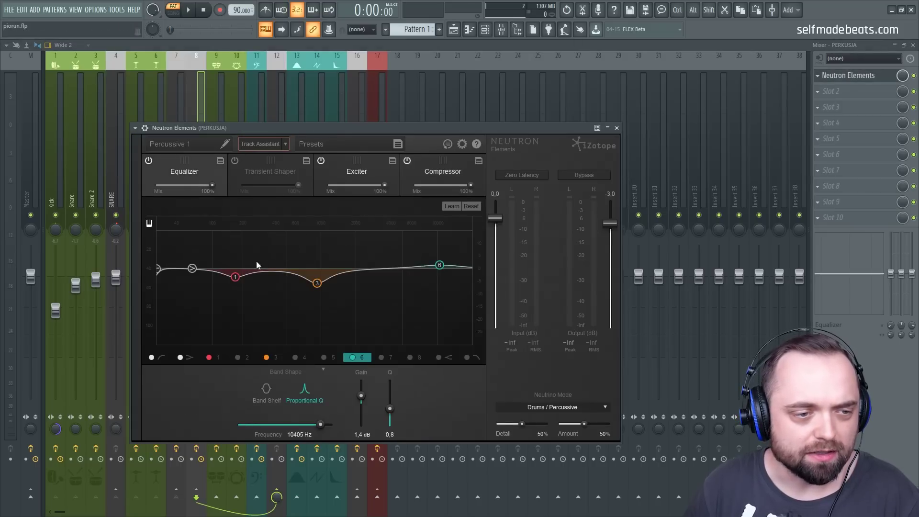
pyautogui.click(235, 278)
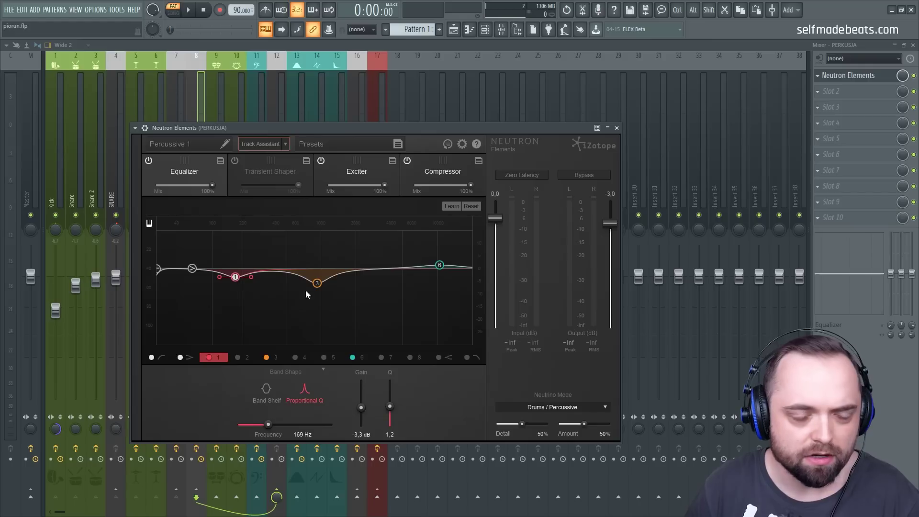
pyautogui.moveTo(275, 129); pyautogui.dragTo(364, 106)
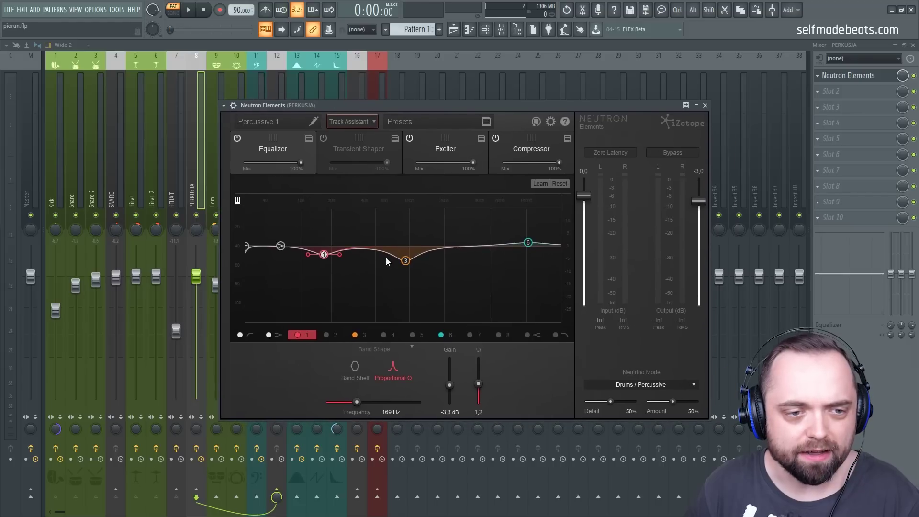
pyautogui.click(406, 261)
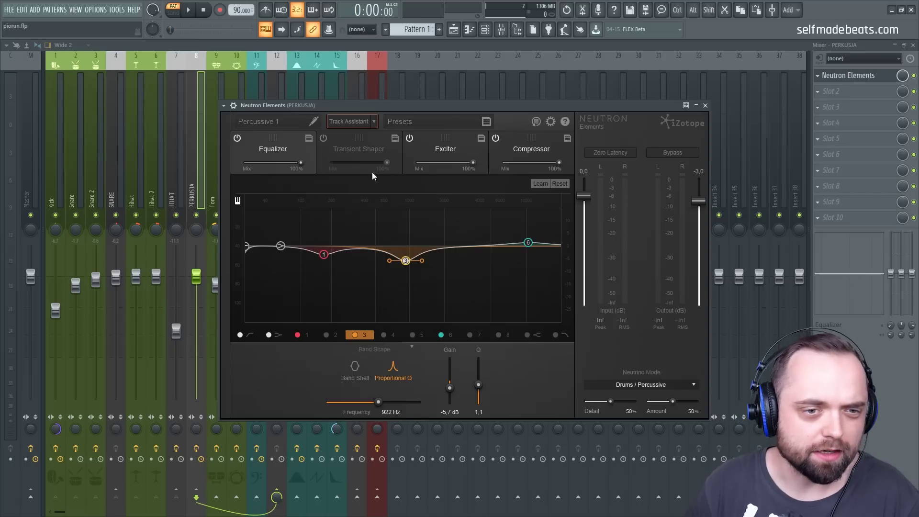
pyautogui.click(529, 243)
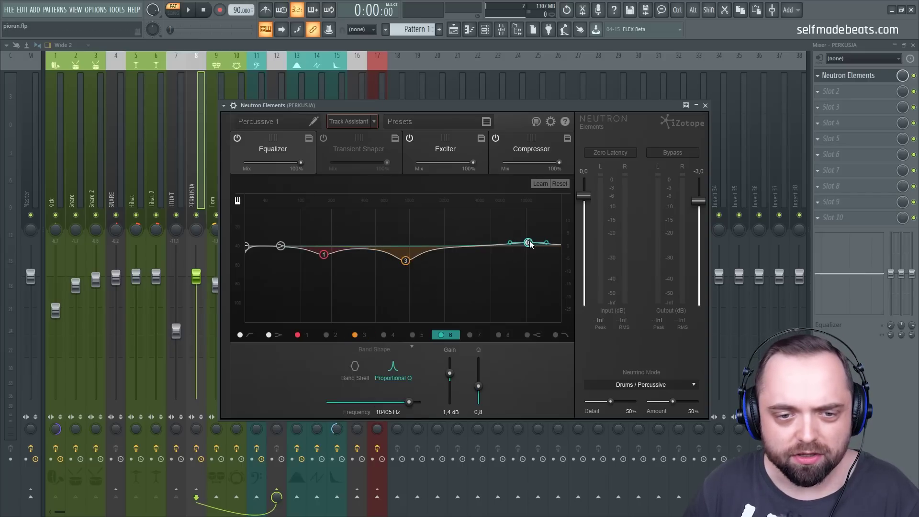
# - View the Exciter and Compressor modules of Neutron Elements on PERKUSJA, closing the plugin at the end
pyautogui.click(448, 153)
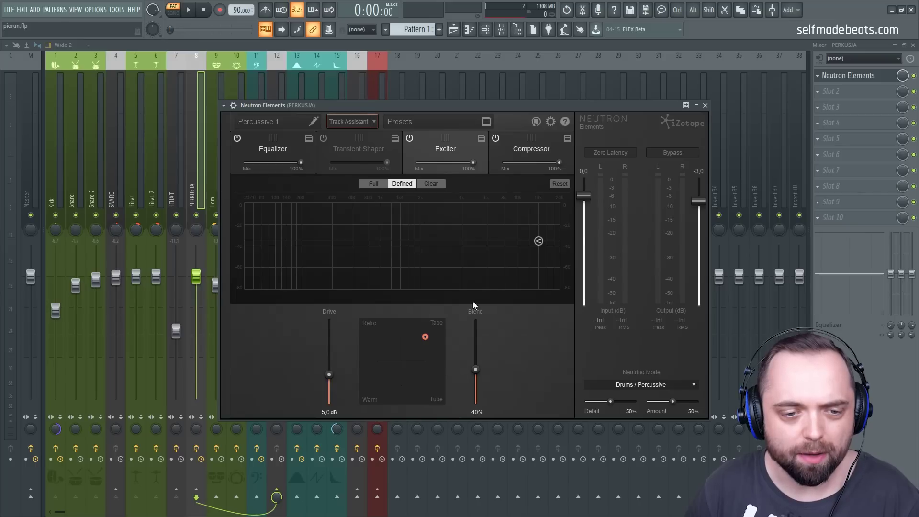
pyautogui.click(531, 152)
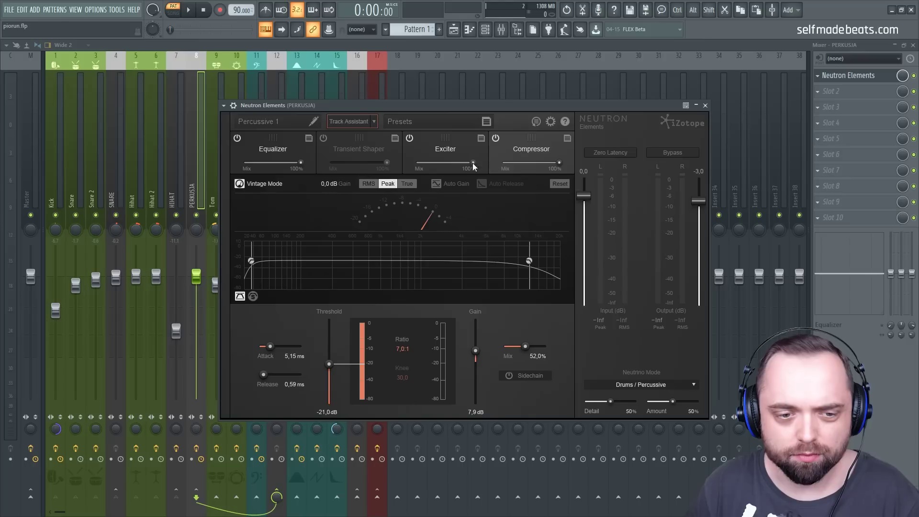
pyautogui.click(705, 105)
# - Examine the first Fruity parametric EQ 2 on the Tom track and close it
pyautogui.click(212, 160)
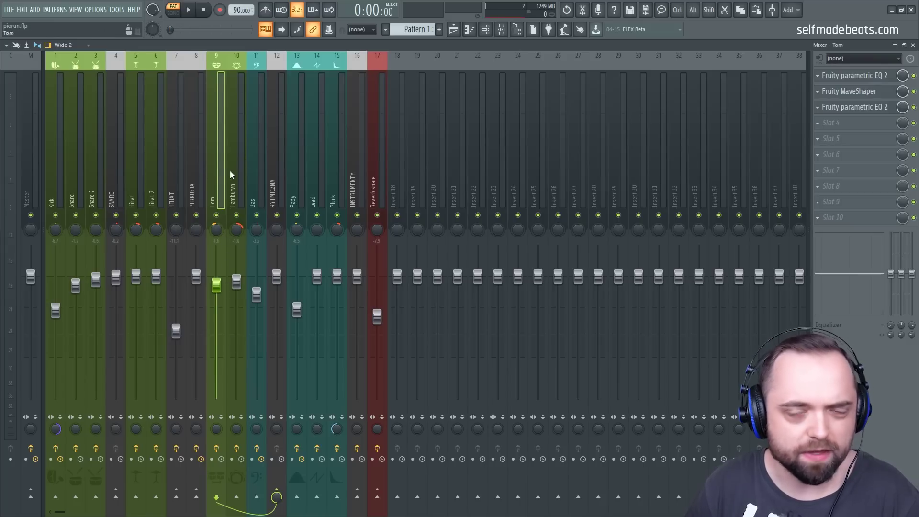
pyautogui.click(838, 79)
pyautogui.moveTo(172, 241)
pyautogui.mouseDown()
pyautogui.moveTo(174, 260)
pyautogui.moveTo(180, 255)
pyautogui.mouseUp()
pyautogui.moveTo(257, 165); pyautogui.dragTo(389, 154)
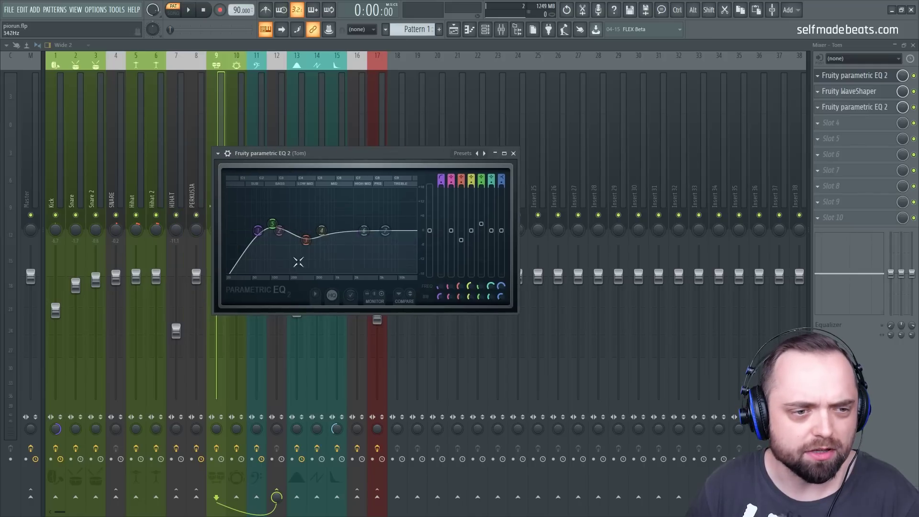
pyautogui.click(513, 153)
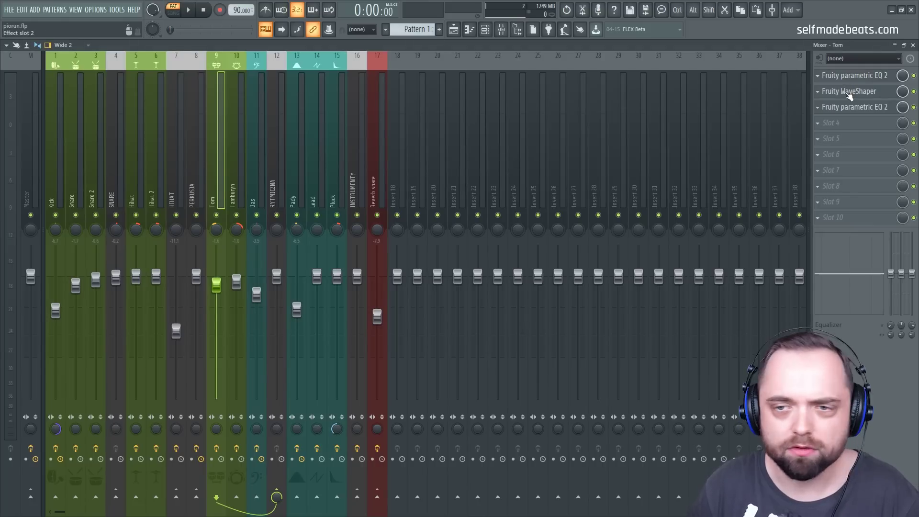
# - Examine the Fruity WaveShaper curve and its mix and gain controls on the Tom track, closing the plugin
pyautogui.click(856, 94)
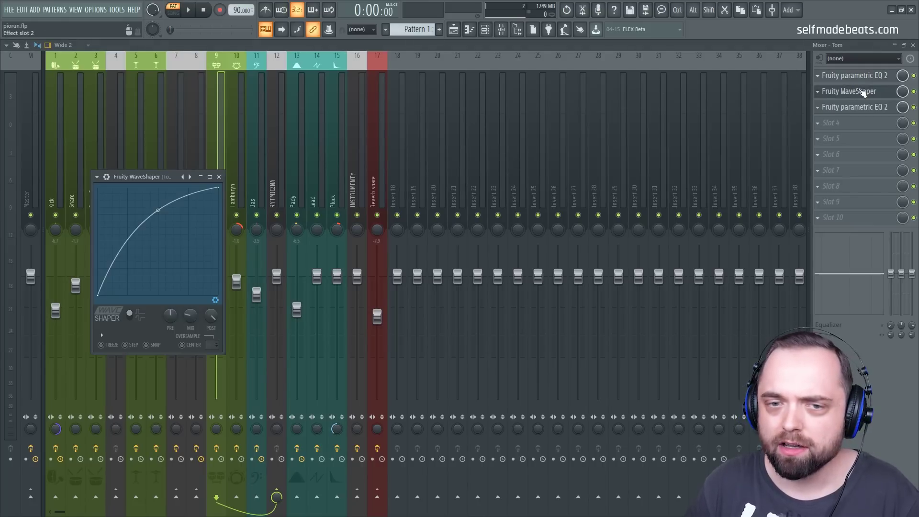
pyautogui.moveTo(144, 178); pyautogui.dragTo(418, 142)
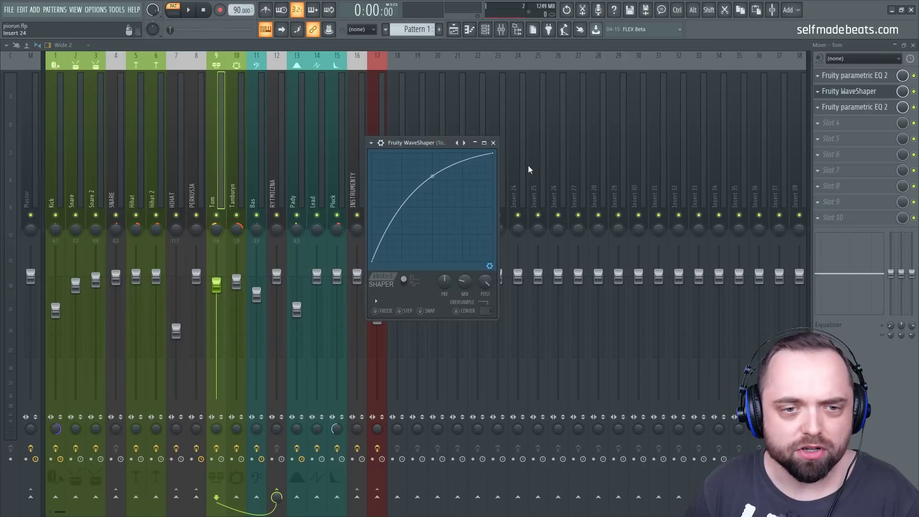
pyautogui.click(493, 143)
pyautogui.click(859, 95)
pyautogui.click(860, 96)
pyautogui.click(847, 91)
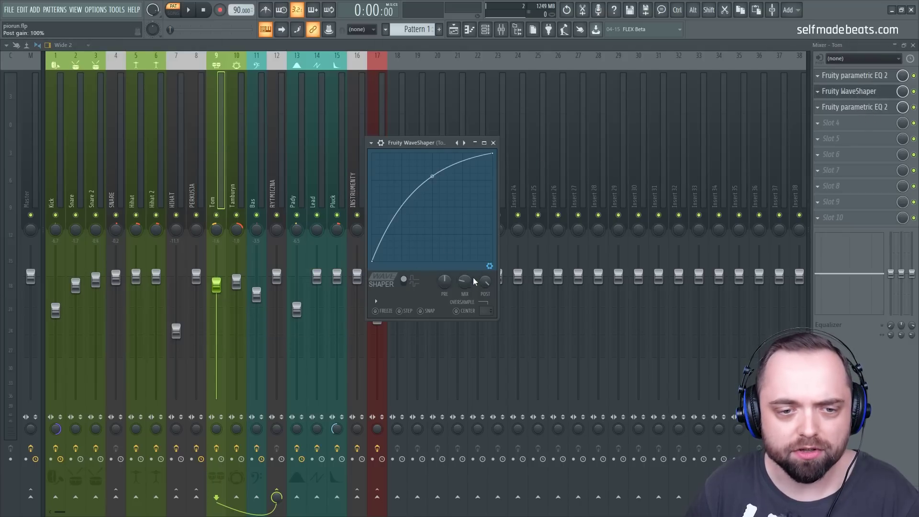
pyautogui.click(493, 142)
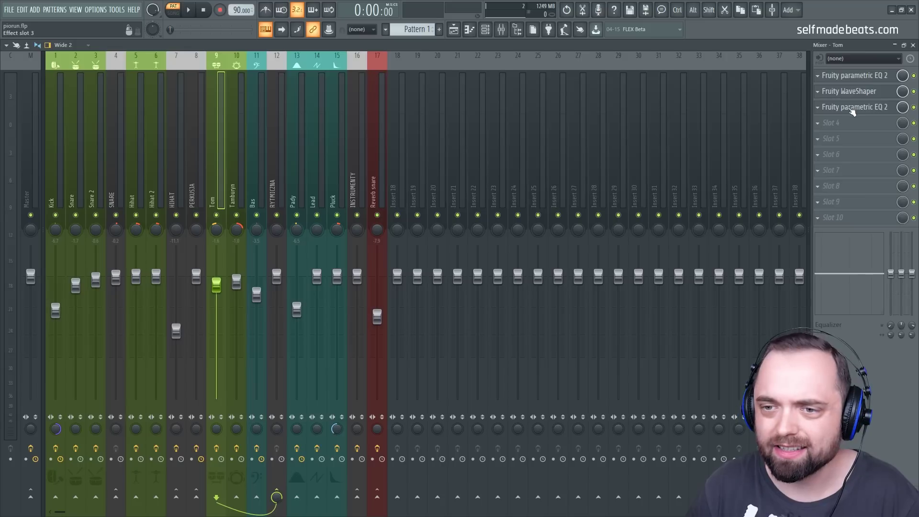
# - Examine the bands of the Tom track's second Fruity parametric EQ 2 and close the plugin
pyautogui.click(855, 111)
pyautogui.moveTo(462, 330)
pyautogui.mouseDown()
pyautogui.moveTo(457, 319)
pyautogui.moveTo(455, 334)
pyautogui.mouseUp()
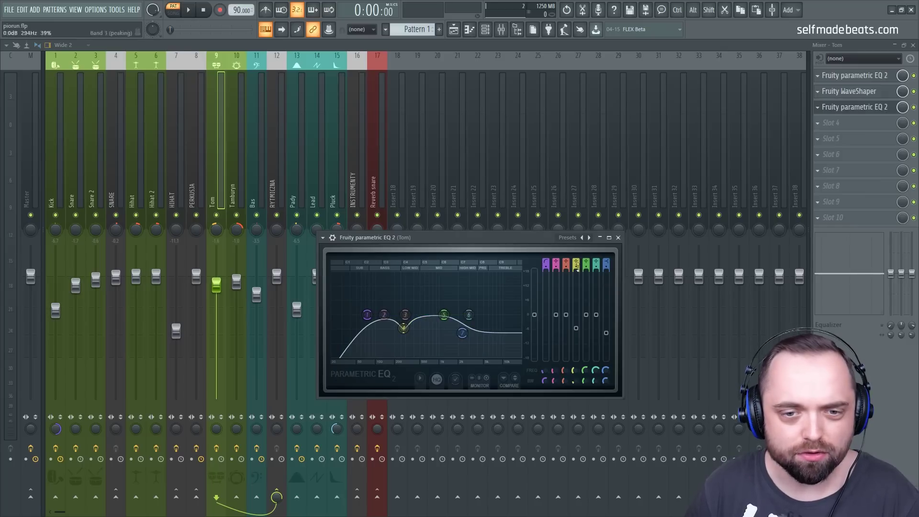
pyautogui.click(618, 237)
# - Check the Tamburyn track's panning and Fruity parametric EQ 2 curve, closing the plugin
pyautogui.click(243, 194)
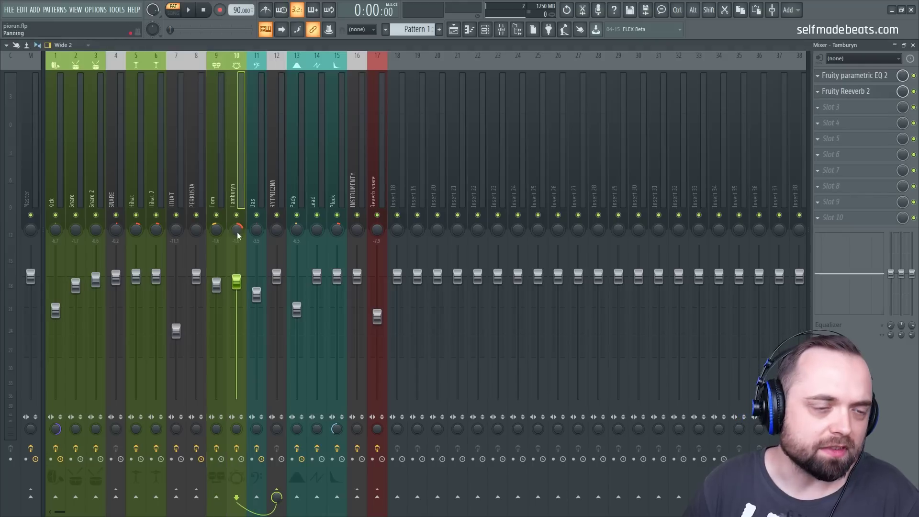
pyautogui.click(846, 76)
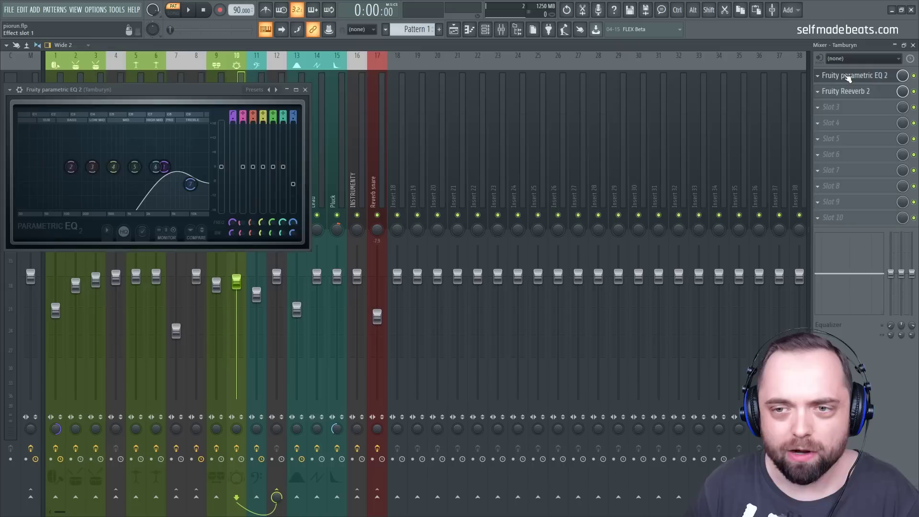
pyautogui.moveTo(171, 99); pyautogui.dragTo(369, 108)
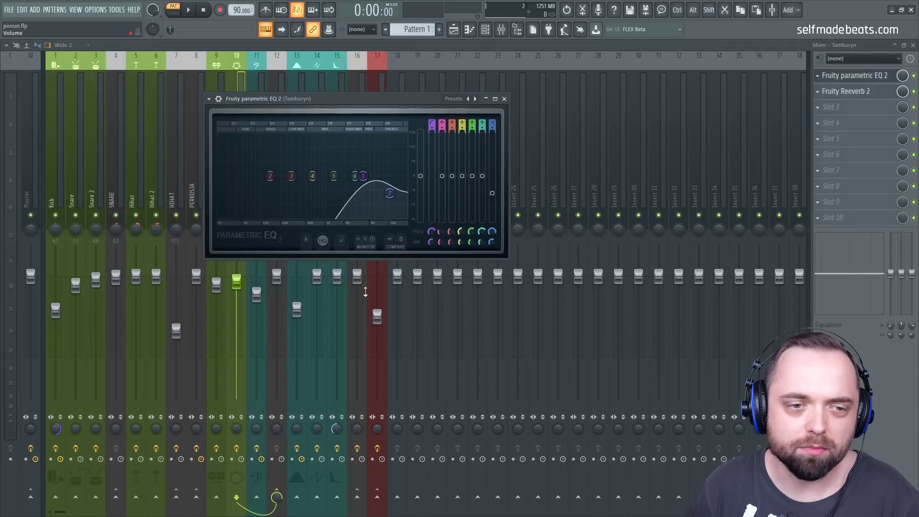
pyautogui.click(506, 99)
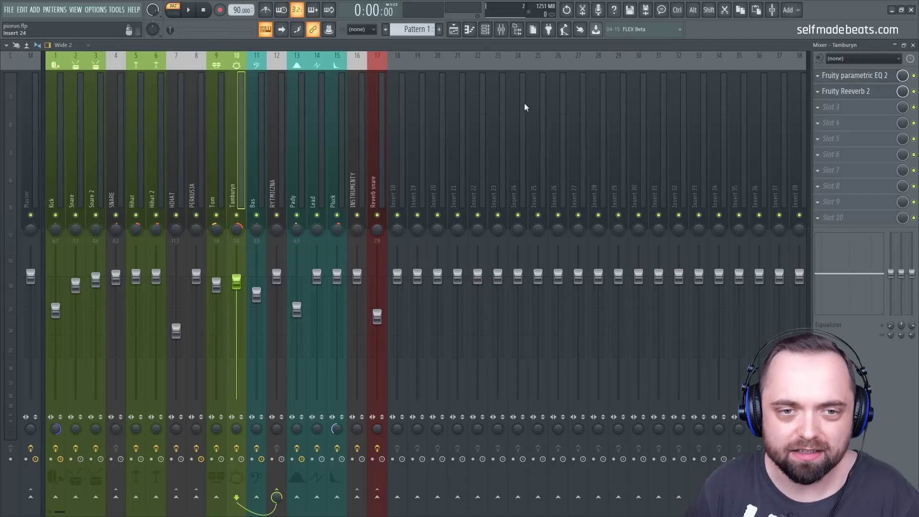
# - View the Tamburyn track's Fruity Reeverb 2 settings, close the plugin and compare the Tom and Tamburyn effect chains
pyautogui.click(844, 92)
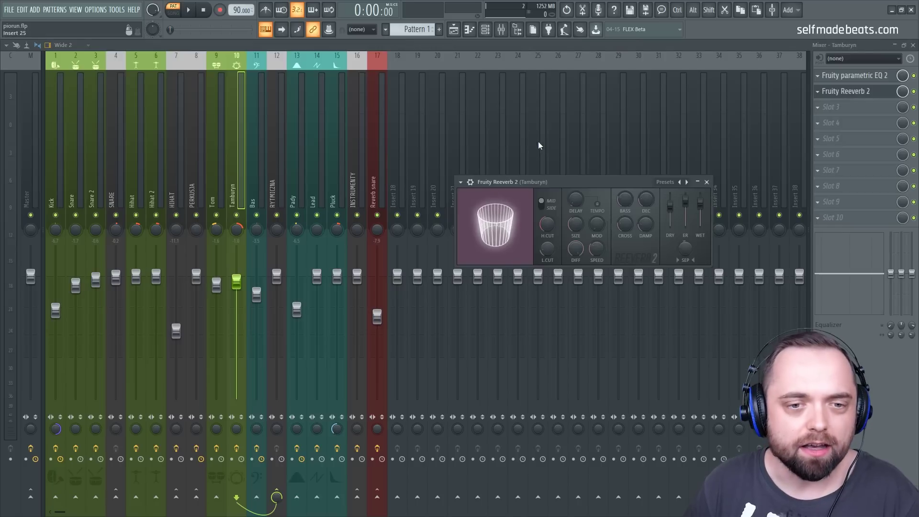
pyautogui.moveTo(571, 184); pyautogui.dragTo(479, 193)
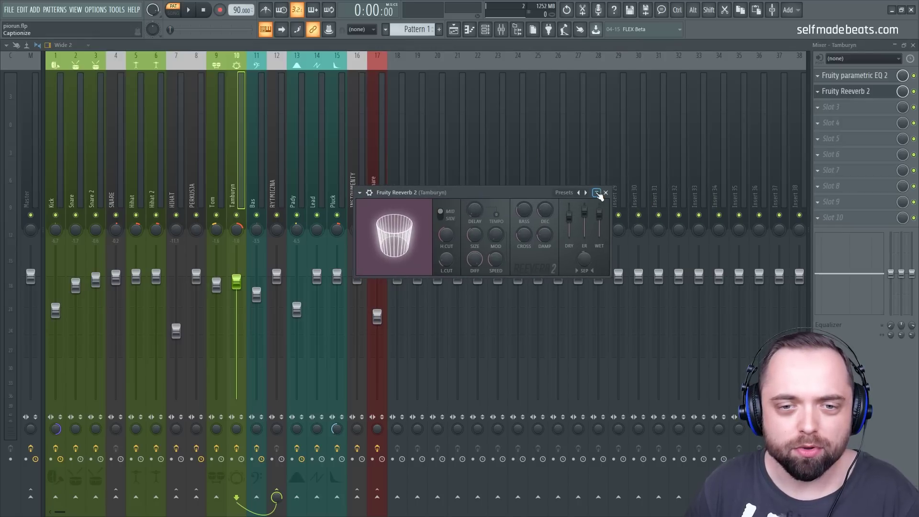
pyautogui.click(605, 193)
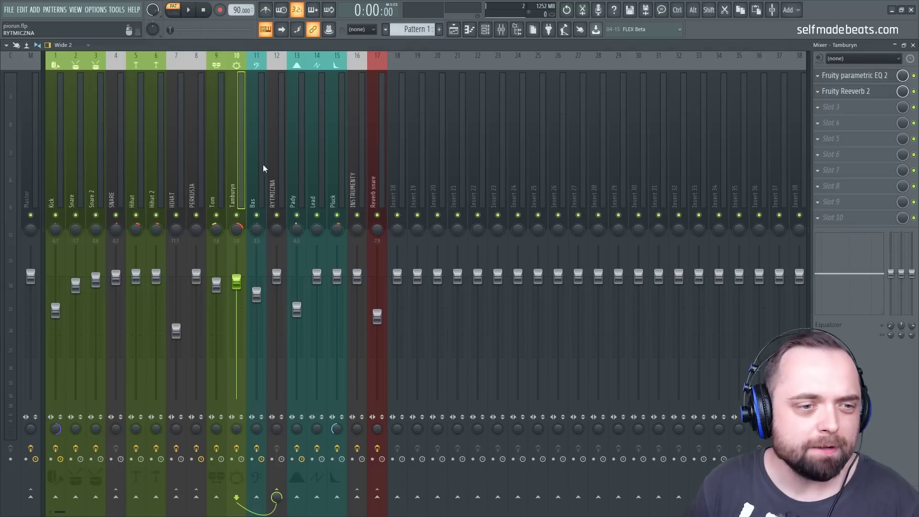
pyautogui.click(217, 173)
pyautogui.click(239, 176)
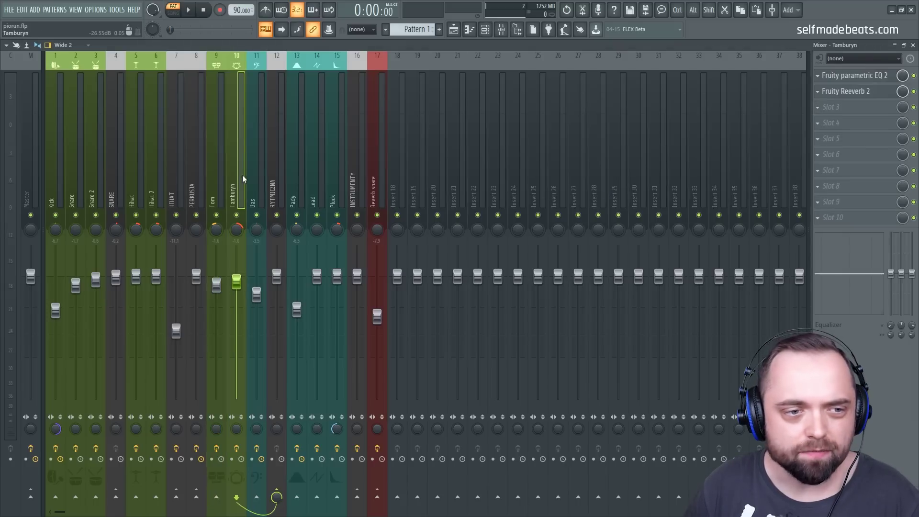
# - Open Maximus on the Bas track and examine the low, mid and high bands, including the high band's stereo separation
pyautogui.click(251, 174)
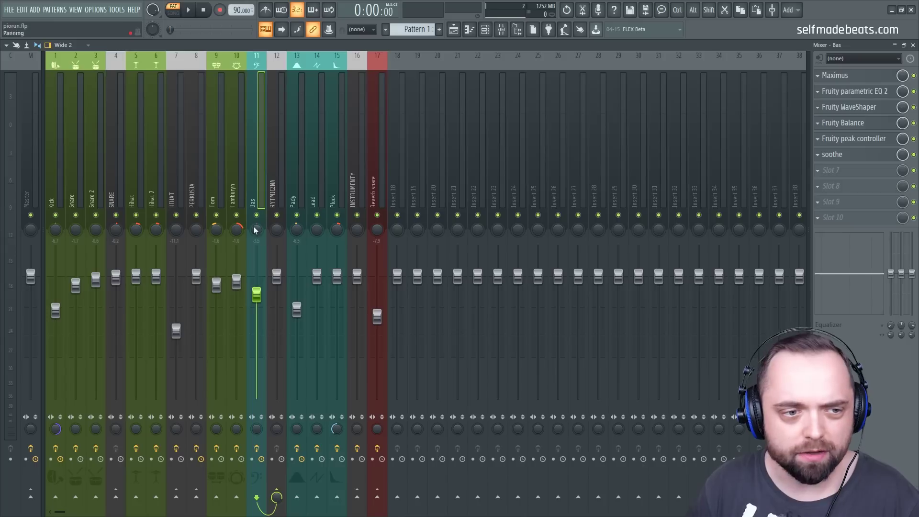
pyautogui.click(856, 77)
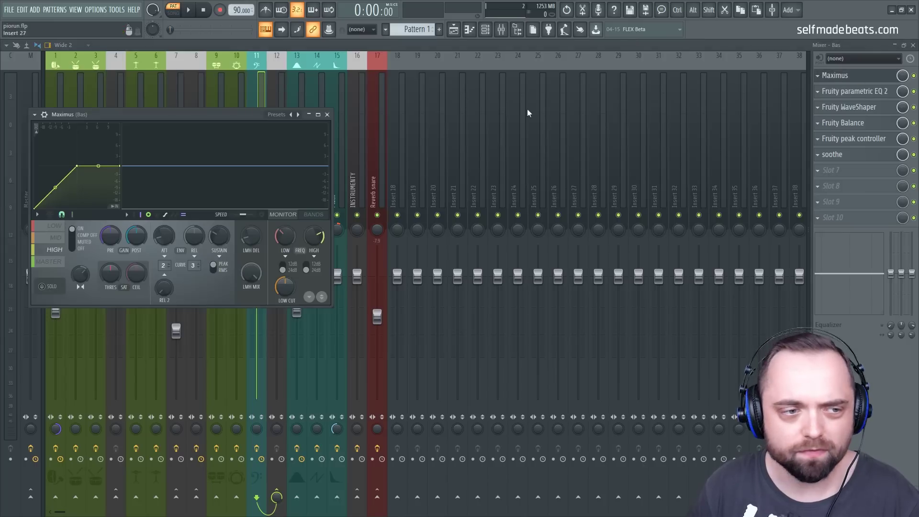
pyautogui.moveTo(166, 112); pyautogui.dragTo(425, 131)
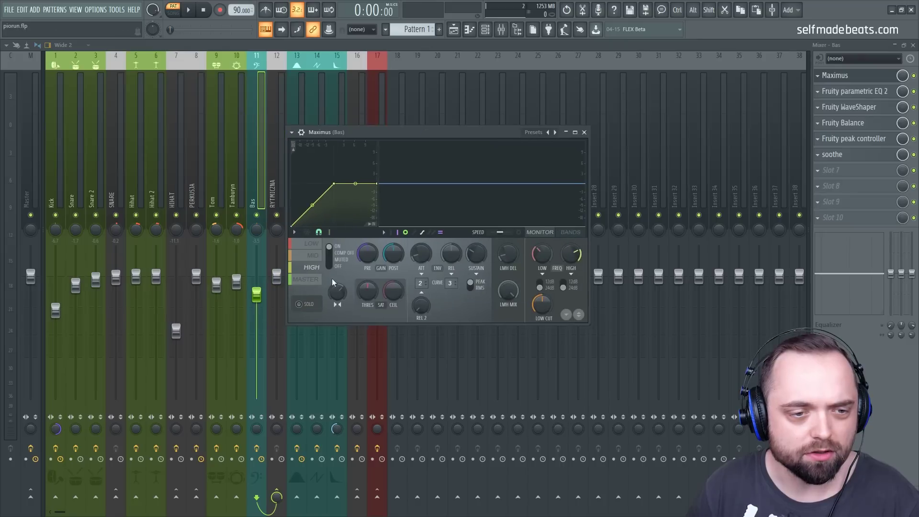
pyautogui.click(311, 244)
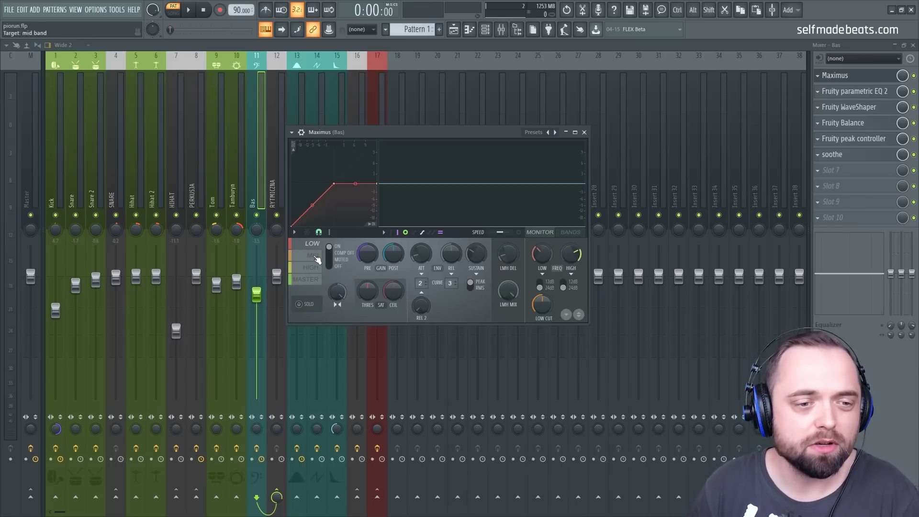
pyautogui.click(311, 264)
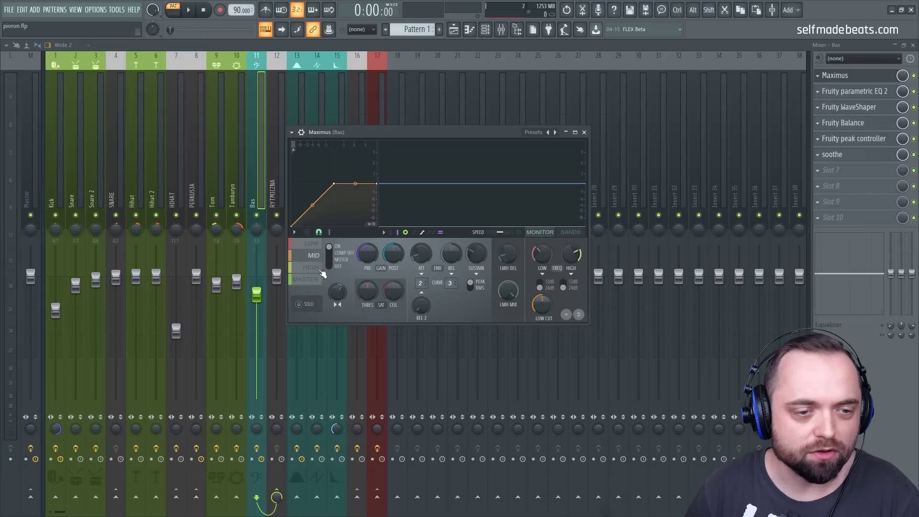
pyautogui.click(319, 268)
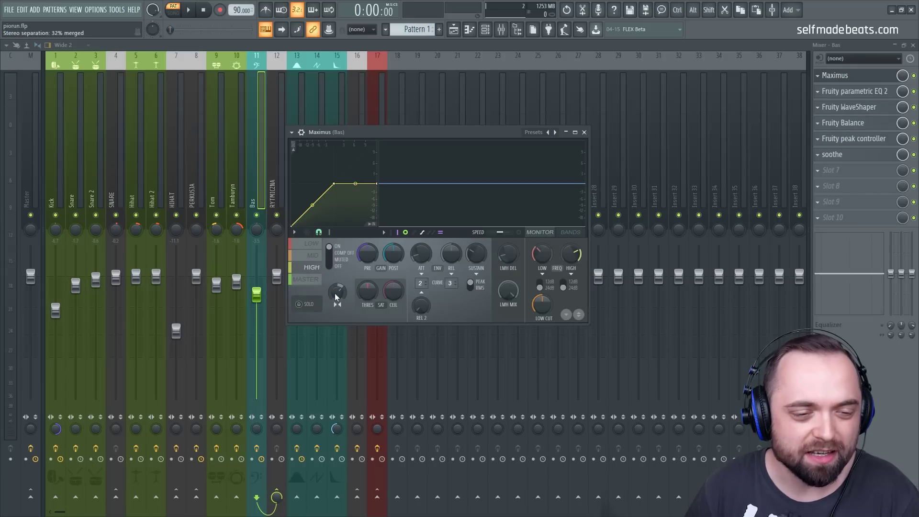
# - Compare the low, mid and high band settings in the Bas track's Maximus and close the plugin
pyautogui.click(311, 258)
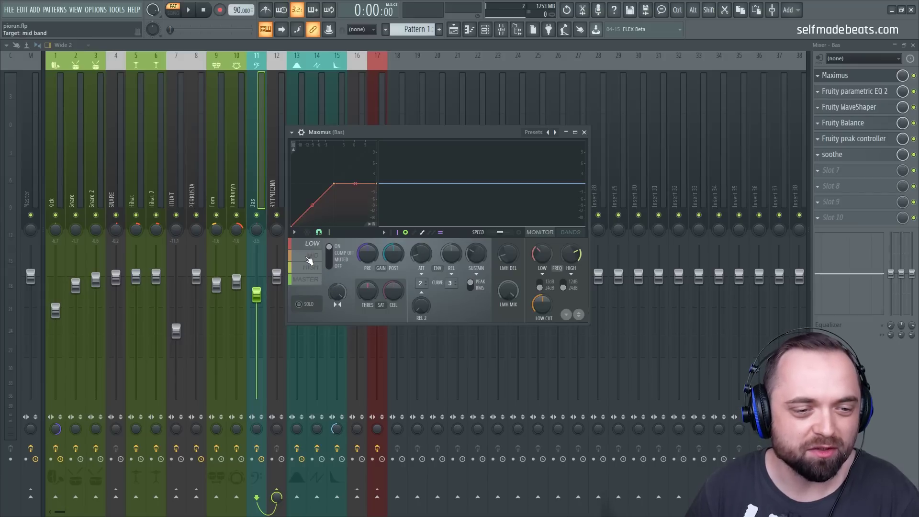
pyautogui.click(310, 268)
pyautogui.click(310, 257)
pyautogui.click(311, 268)
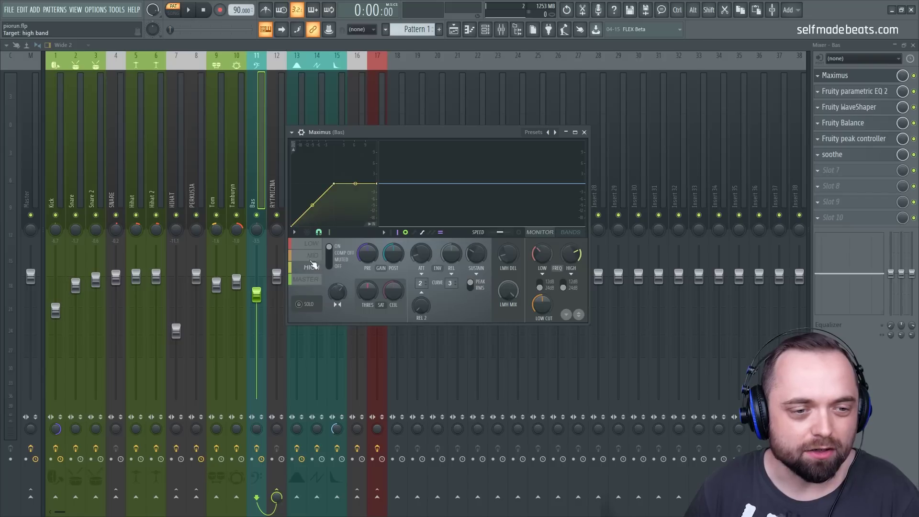
pyautogui.click(311, 257)
pyautogui.click(311, 268)
pyautogui.click(312, 256)
pyautogui.click(312, 268)
pyautogui.click(312, 256)
pyautogui.click(312, 268)
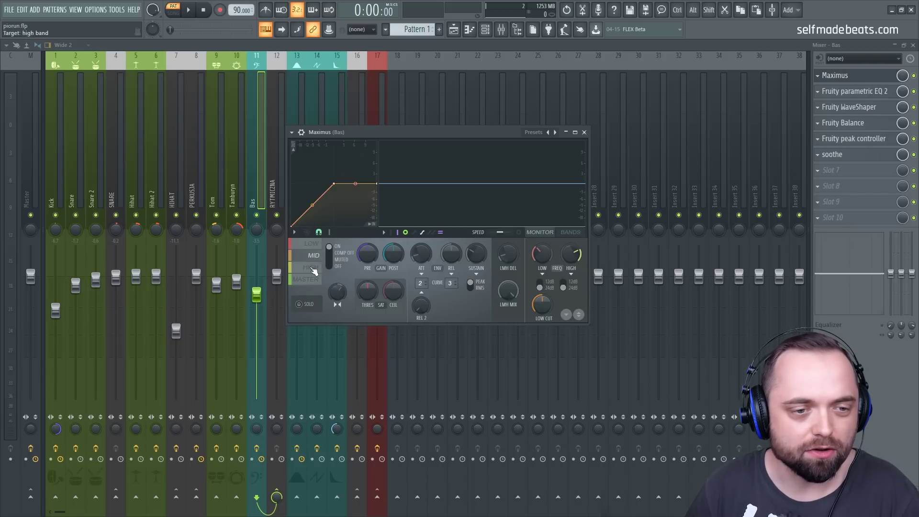
pyautogui.click(312, 245)
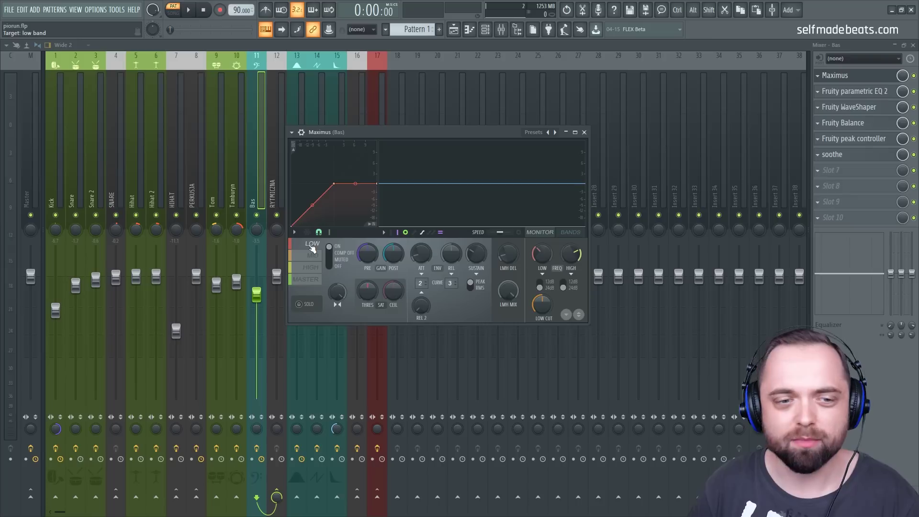
pyautogui.click(313, 267)
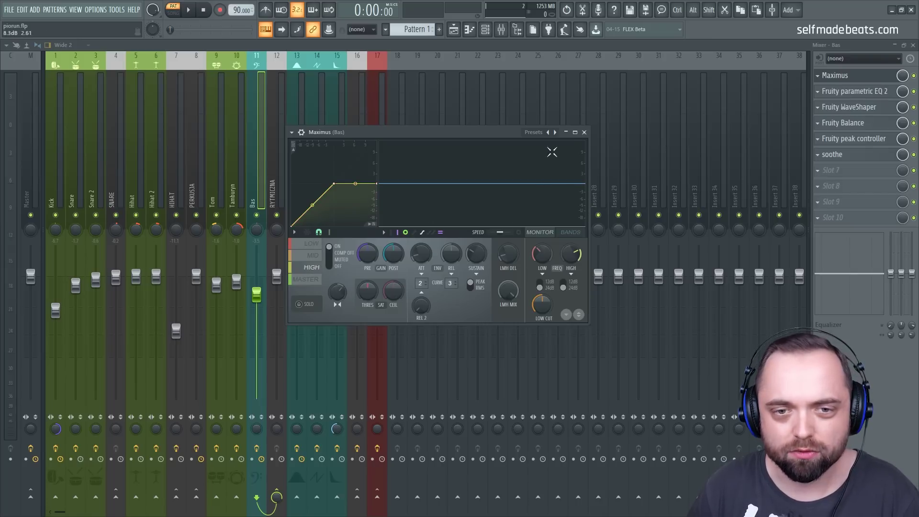
pyautogui.click(584, 132)
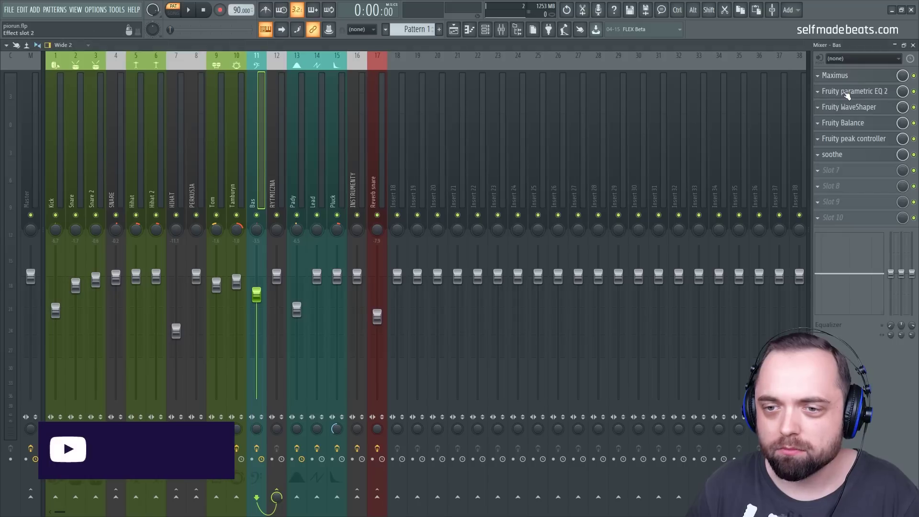
# - Examine the Fruity parametric EQ 2 curve on the Bas track and close the plugin
pyautogui.click(845, 92)
pyautogui.moveTo(199, 99); pyautogui.dragTo(560, 124)
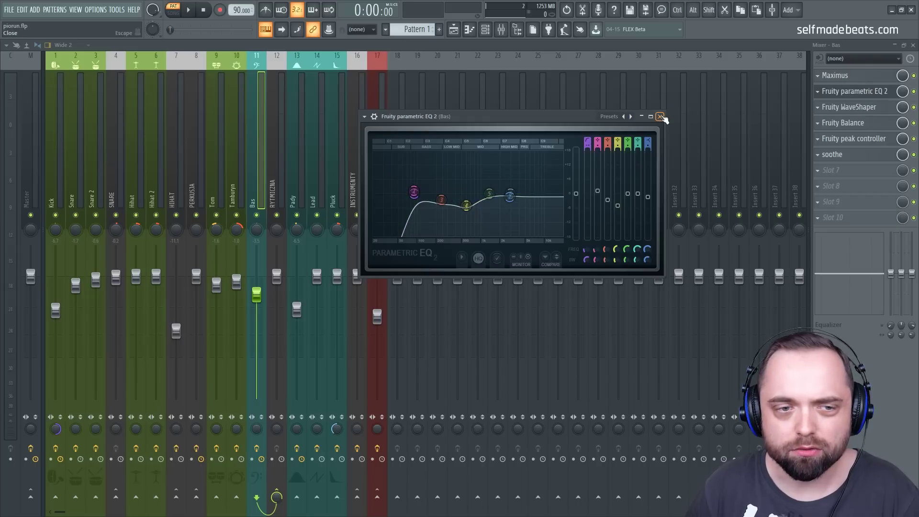
pyautogui.click(660, 116)
# - Inspect the Bas track's Fruity WaveShaper curve and its mix control, closing the plugin
pyautogui.click(846, 108)
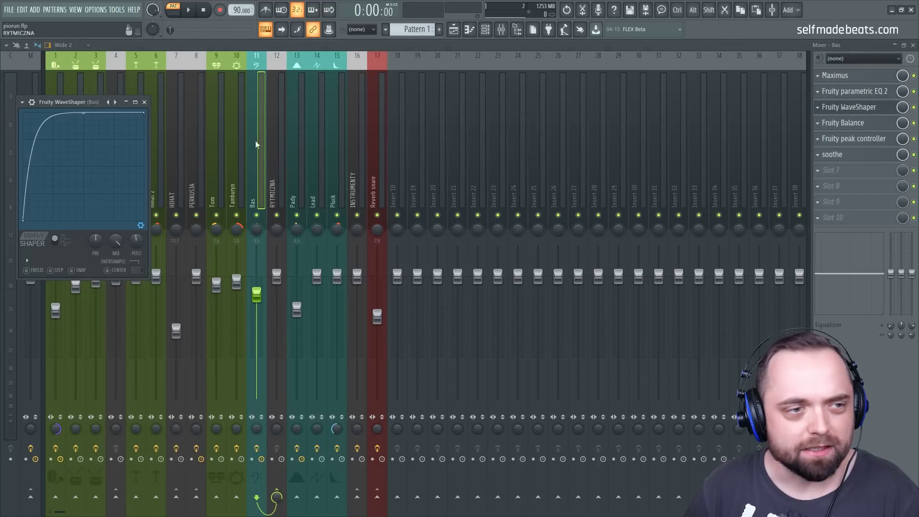
pyautogui.moveTo(64, 105); pyautogui.dragTo(493, 111)
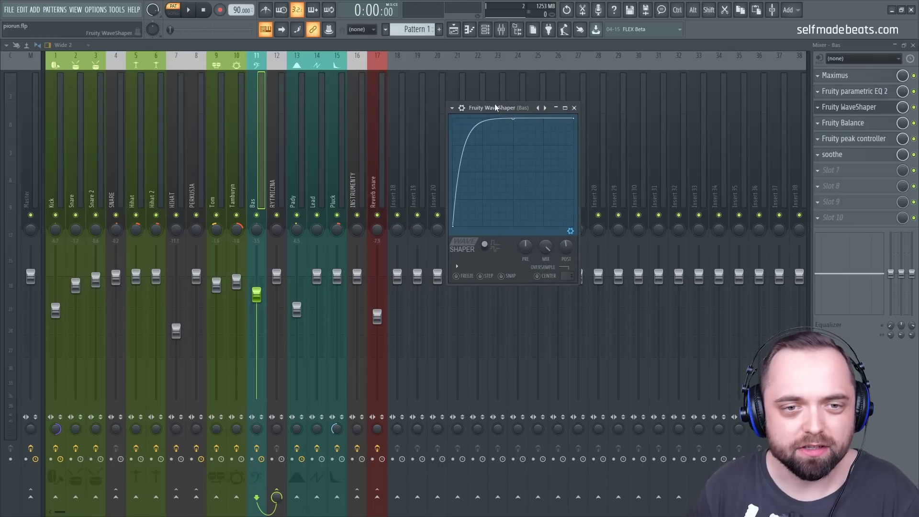
pyautogui.moveTo(498, 109); pyautogui.dragTo(547, 115)
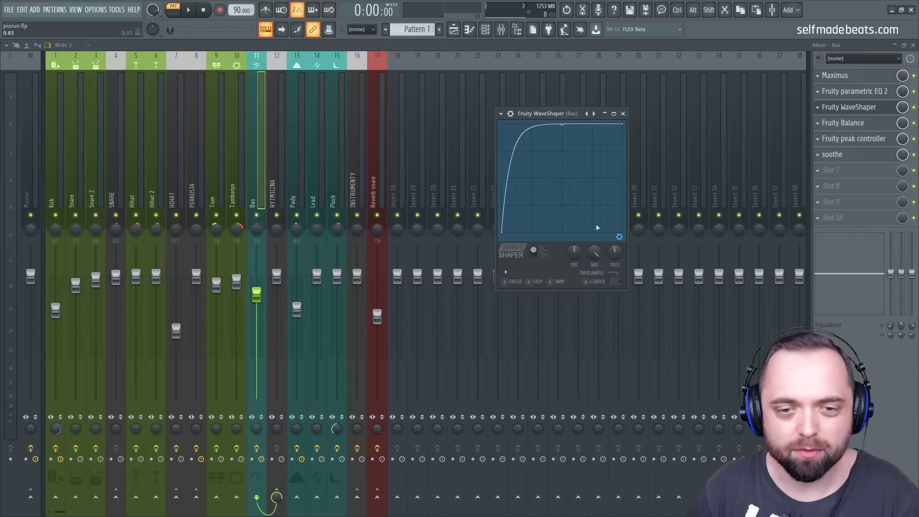
pyautogui.click(622, 114)
# - Check the Bas track's Fruity Balance volume, Fruity peak controller LFO and soothe settings, closing the plugins
pyautogui.click(837, 126)
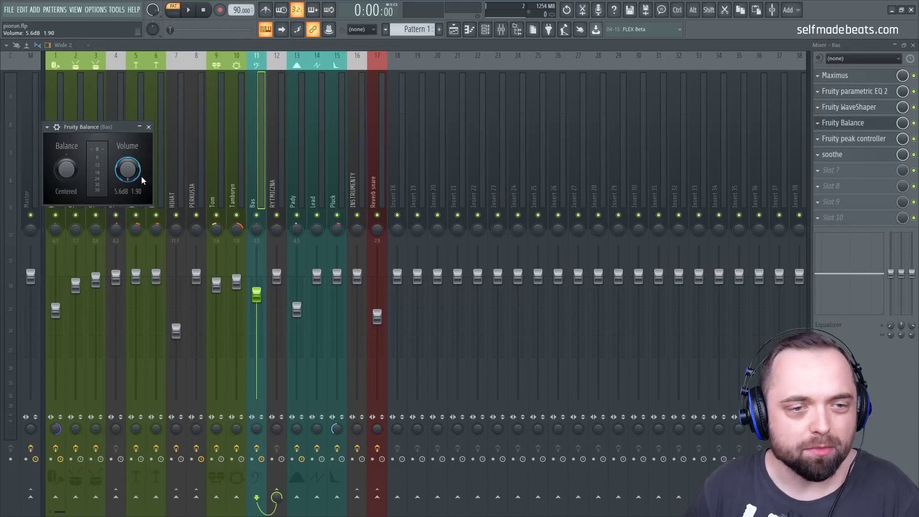
pyautogui.click(855, 140)
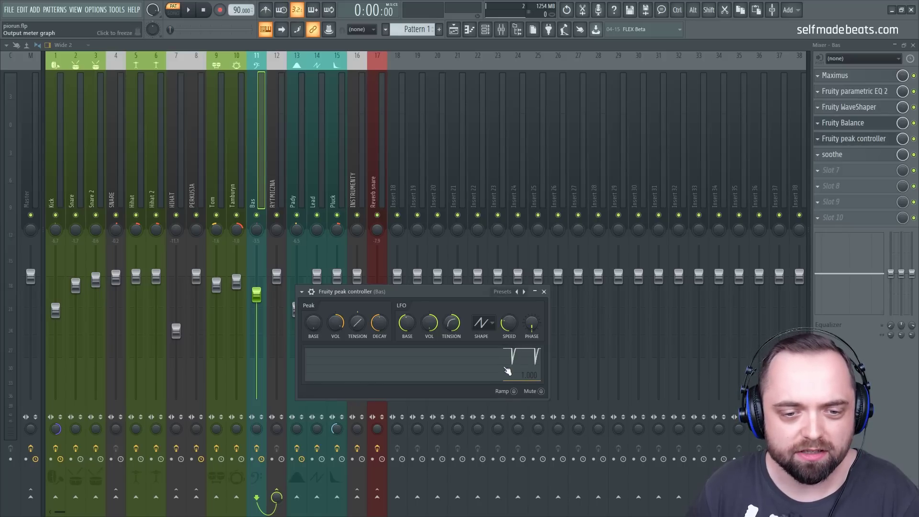
pyautogui.click(543, 292)
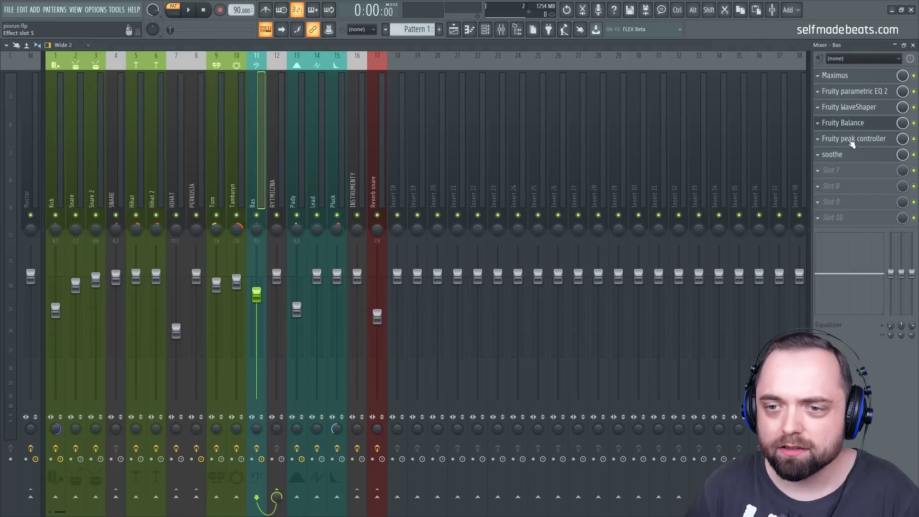
pyautogui.click(832, 157)
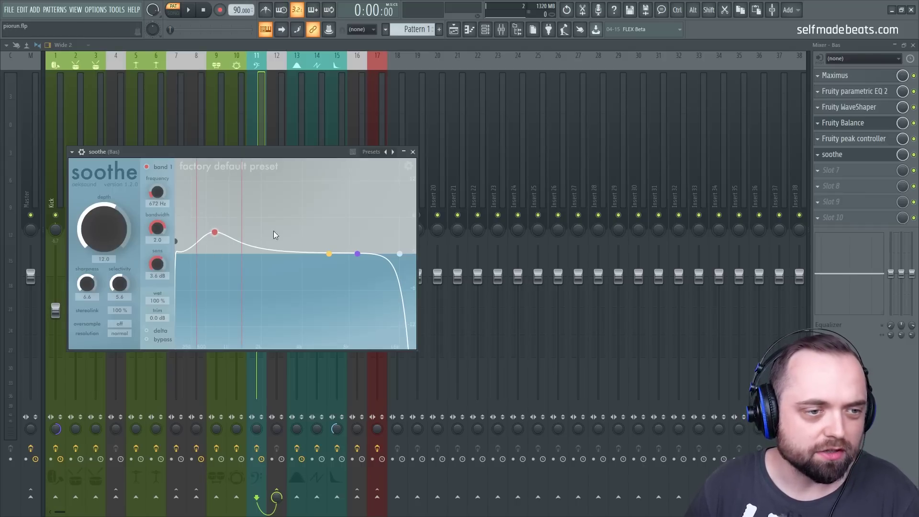
pyautogui.click(413, 152)
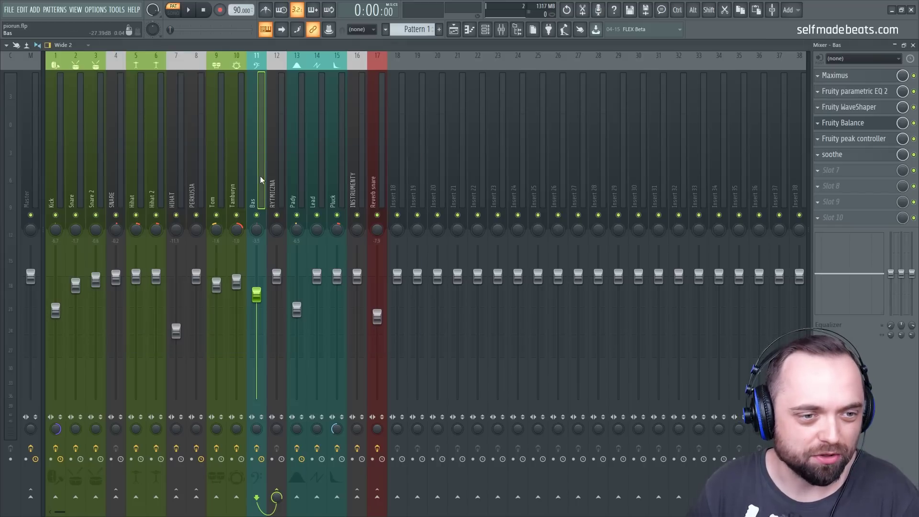
# - Move past the RYTMICZNA bus to the Pady track, examine its Fruity parametric EQ 2 bands and close the plugin
pyautogui.click(282, 176)
pyautogui.click(295, 177)
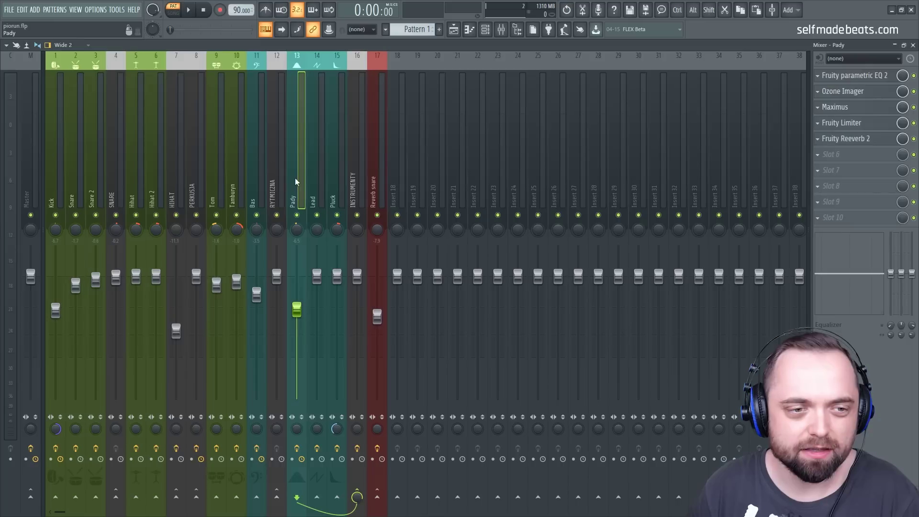
pyautogui.click(274, 181)
pyautogui.click(295, 183)
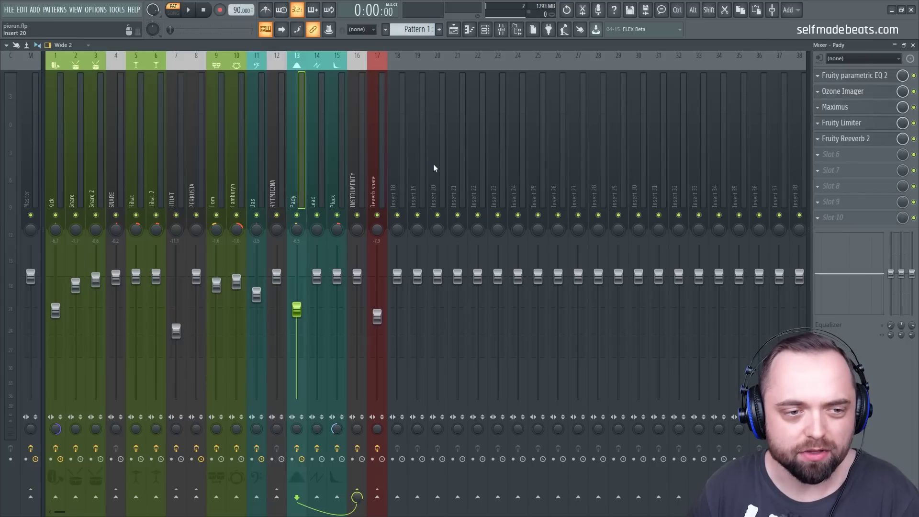
pyautogui.click(847, 75)
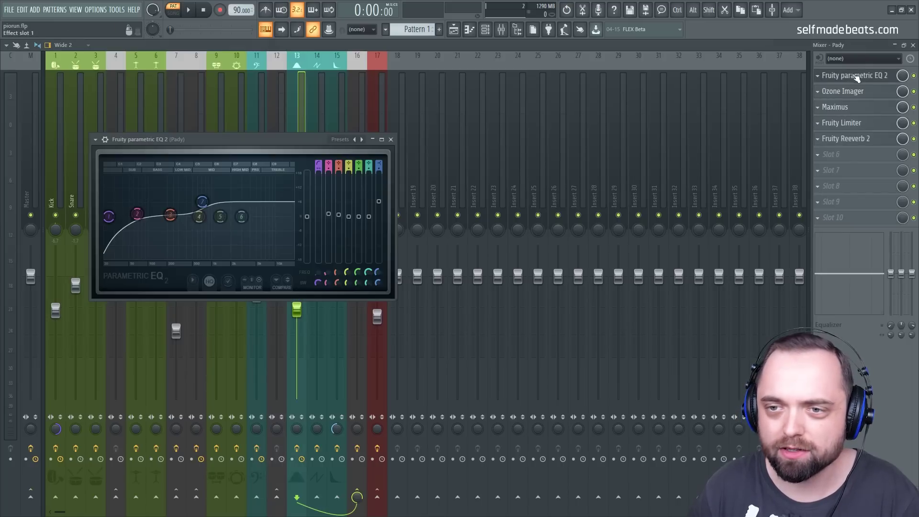
pyautogui.moveTo(254, 143); pyautogui.dragTo(593, 142)
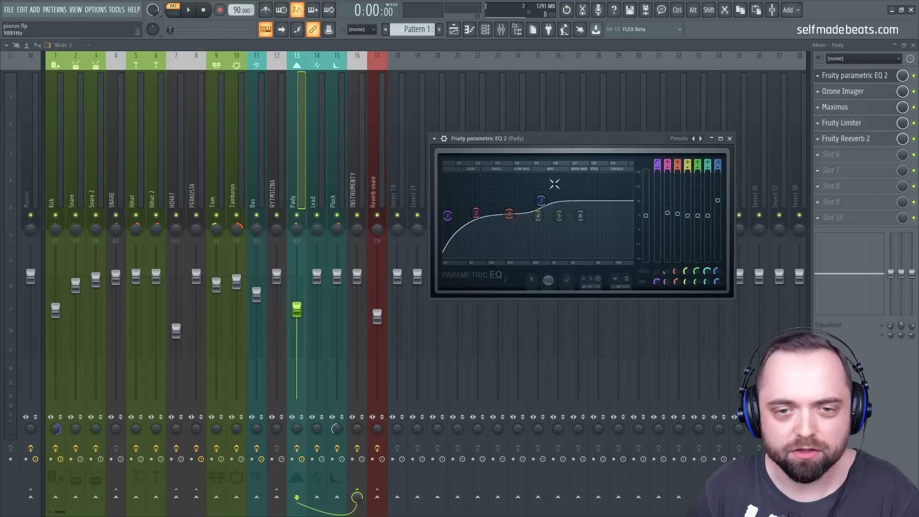
pyautogui.click(729, 138)
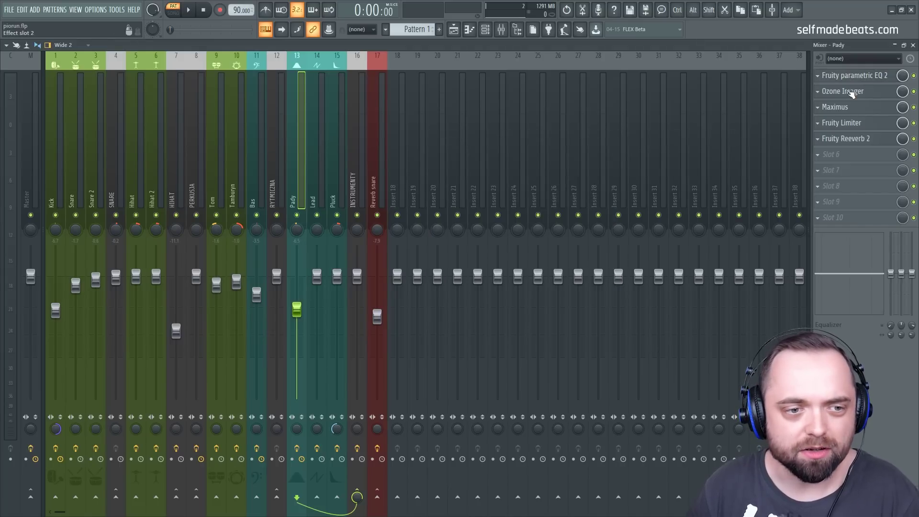
# - View the Width and Stereoize amount in the Pady track's Ozone Imager and close the plugin
pyautogui.click(851, 94)
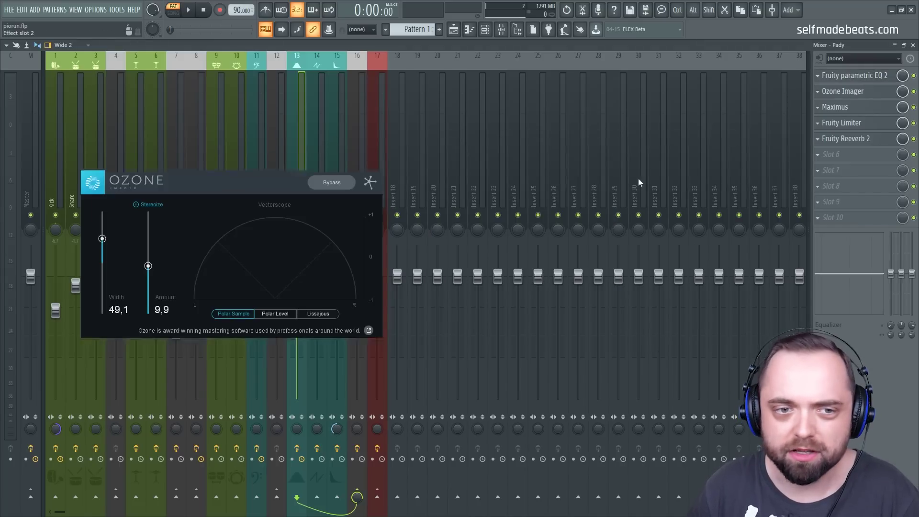
pyautogui.moveTo(303, 164); pyautogui.dragTo(671, 117)
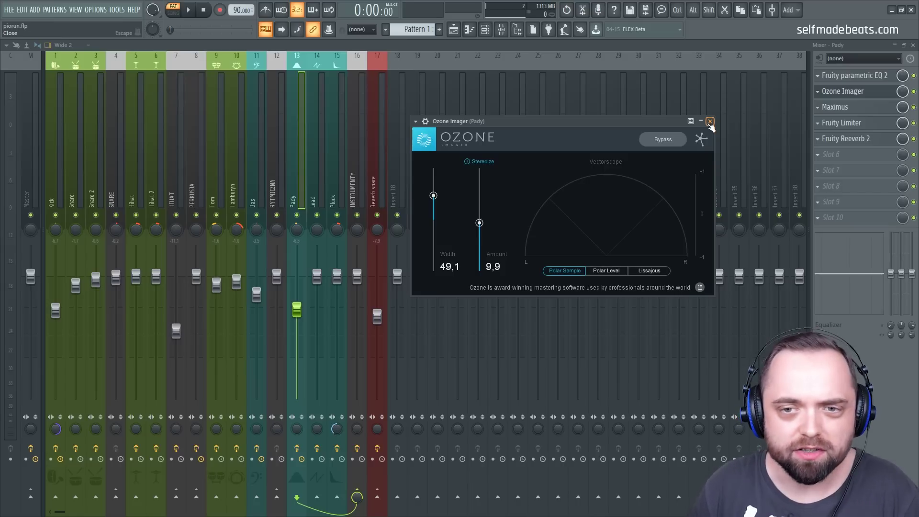
pyautogui.click(710, 121)
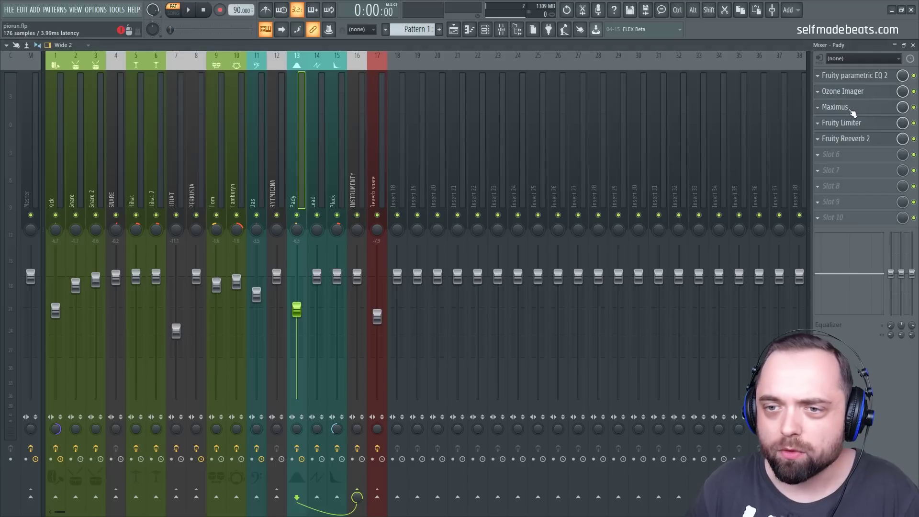
# - Examine the stereo separation of the low, mid and high bands in the Pady track's Maximus, closing the plugin
pyautogui.click(850, 108)
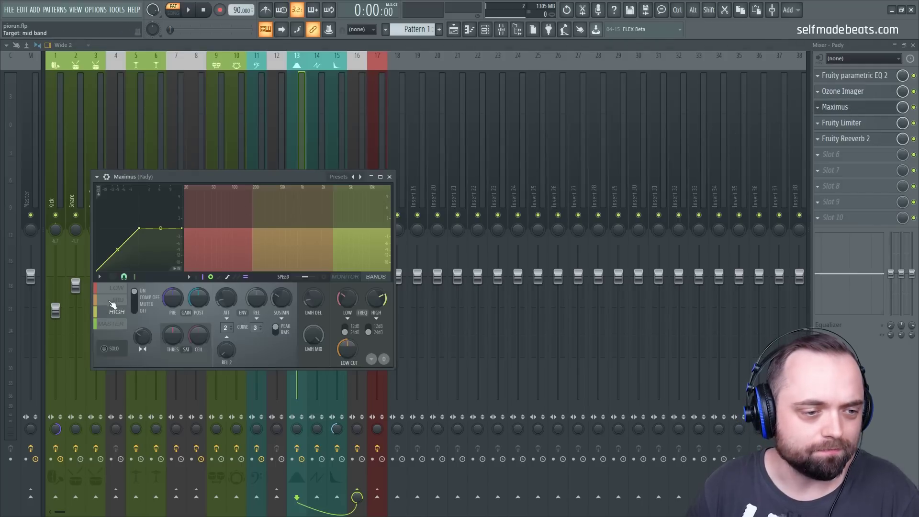
pyautogui.click(113, 302)
pyautogui.click(115, 289)
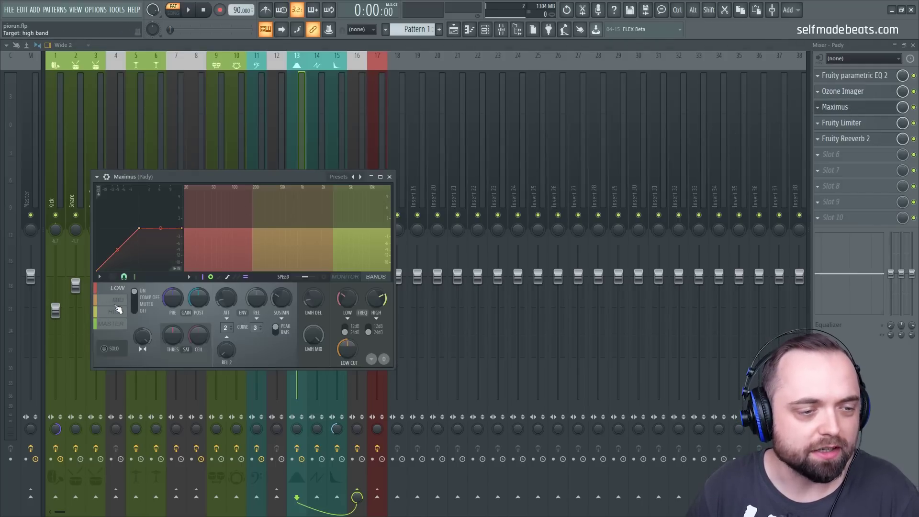
pyautogui.moveTo(216, 177); pyautogui.dragTo(417, 162)
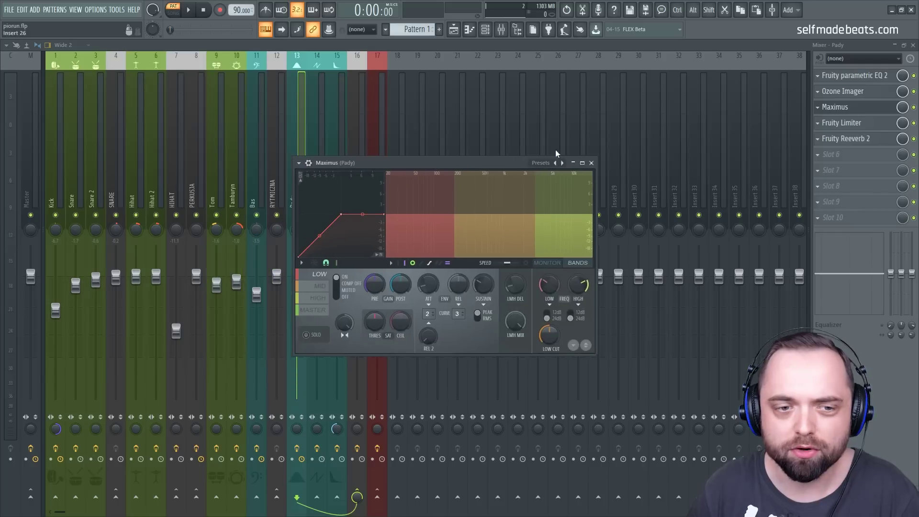
pyautogui.click(317, 287)
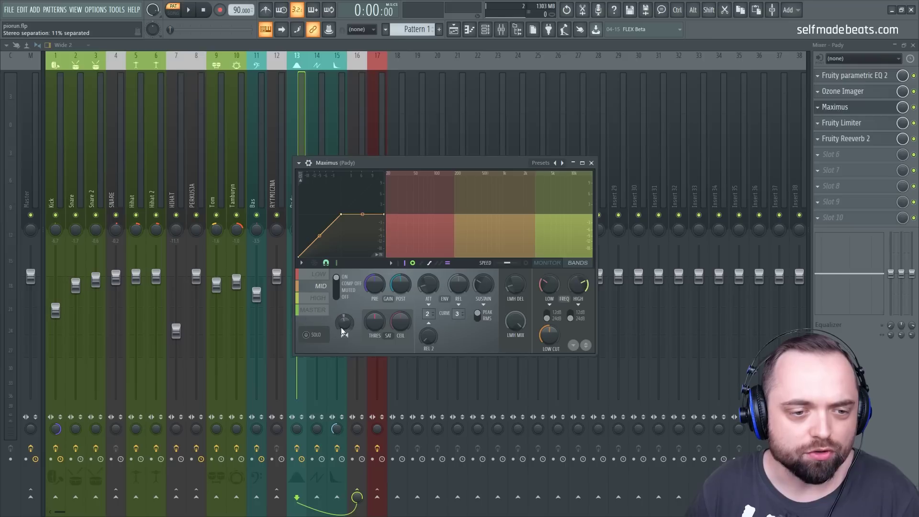
pyautogui.click(322, 301)
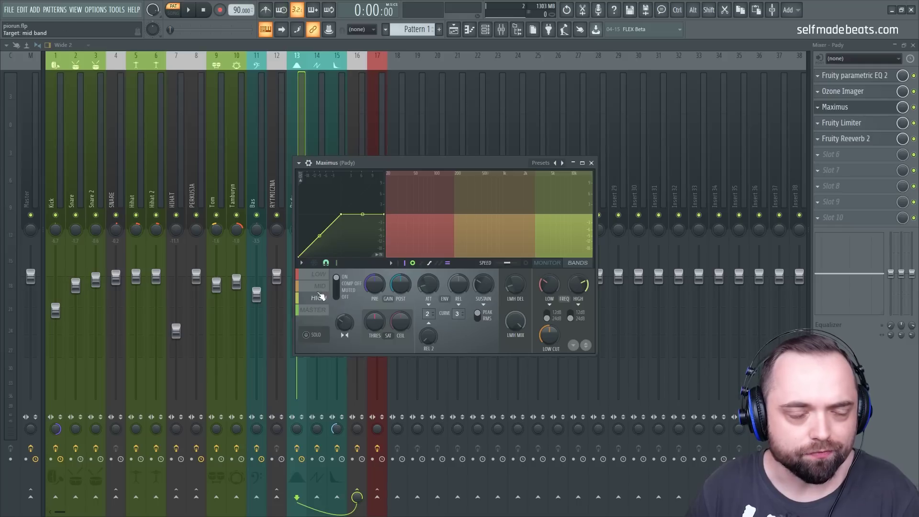
pyautogui.click(591, 163)
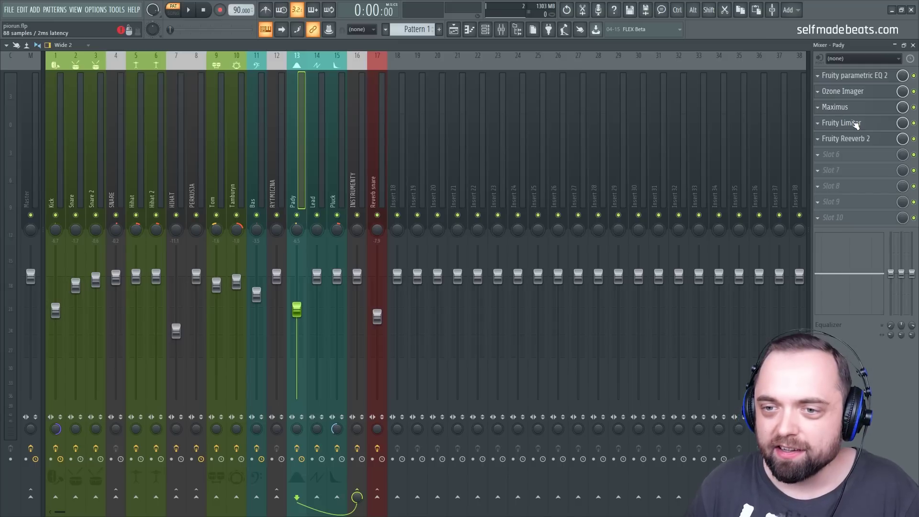
# - Check the Pady track's Fruity Limiter and Fruity Reeverb 2 settings, closing both plugins
pyautogui.click(845, 123)
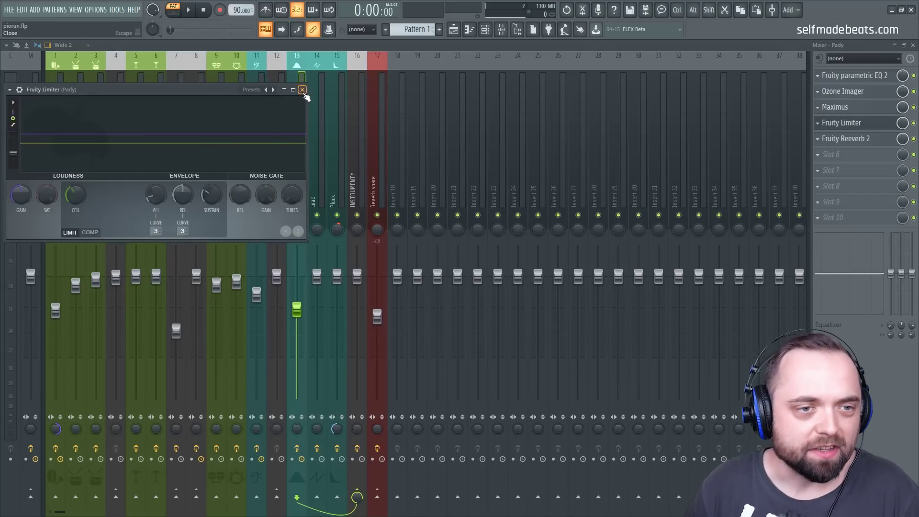
pyautogui.click(302, 89)
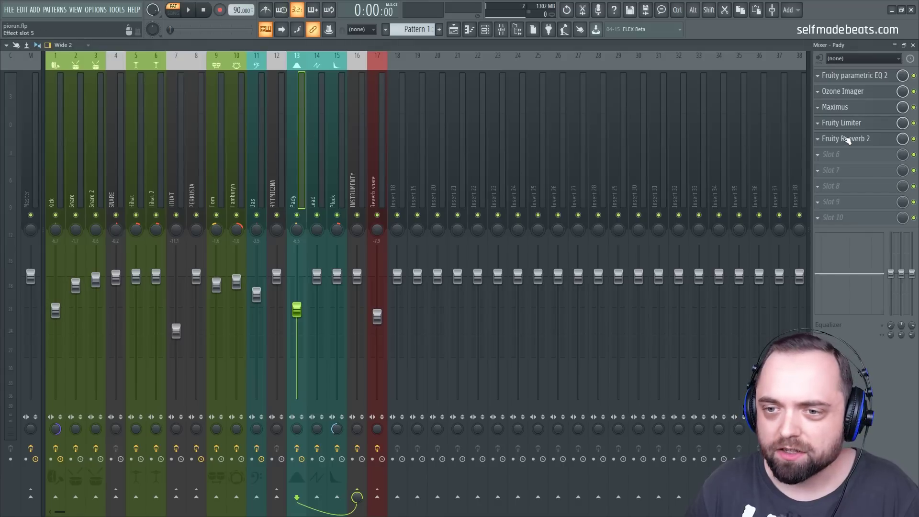
pyautogui.click(835, 138)
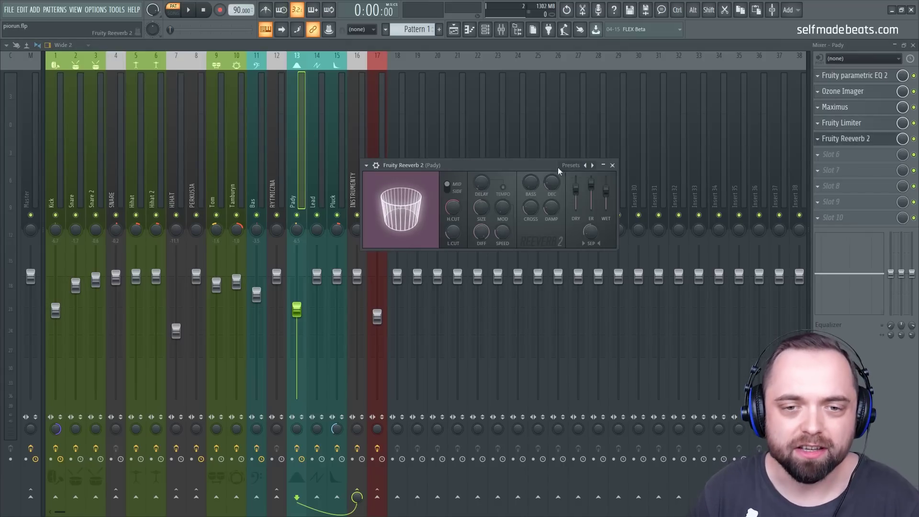
pyautogui.click(604, 168)
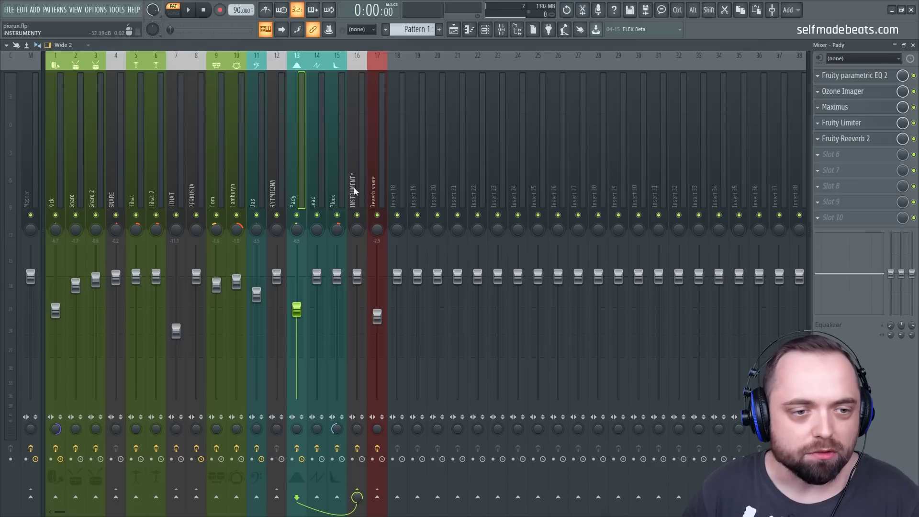
# - Select the Lead track, examine the bands of its Fruity parametric EQ 2 and close the plugin
pyautogui.click(317, 184)
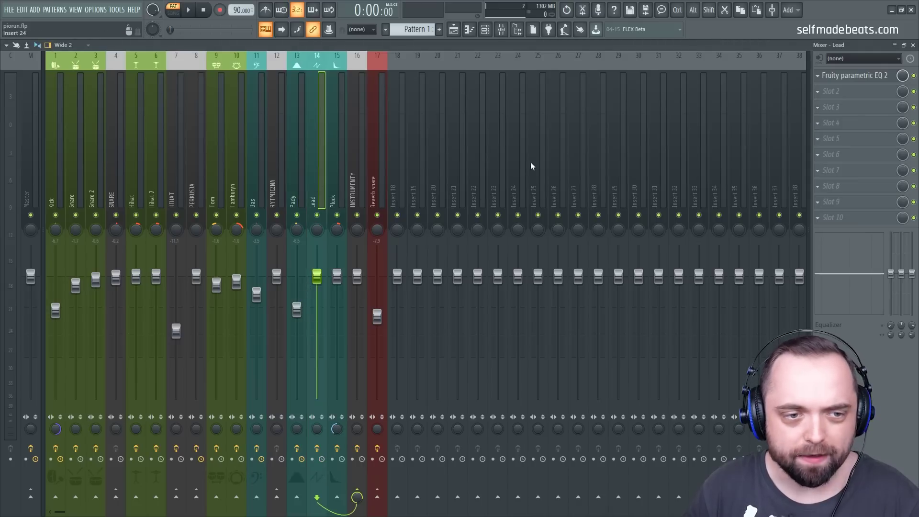
pyautogui.click(851, 77)
pyautogui.moveTo(247, 164); pyautogui.dragTo(579, 148)
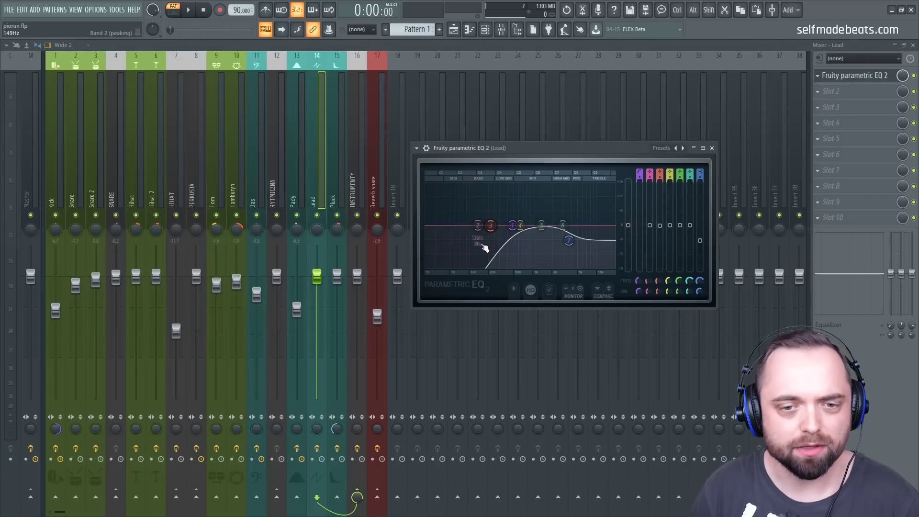
pyautogui.click(712, 148)
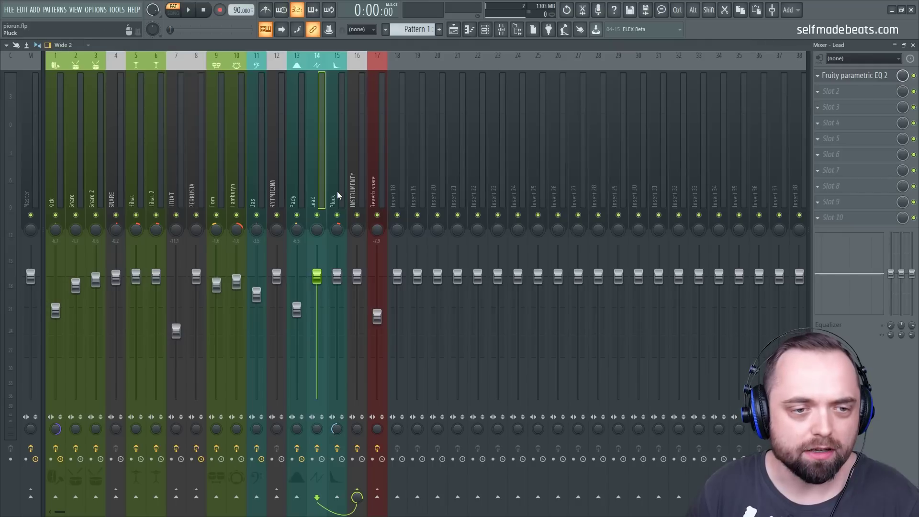
pyautogui.click(841, 75)
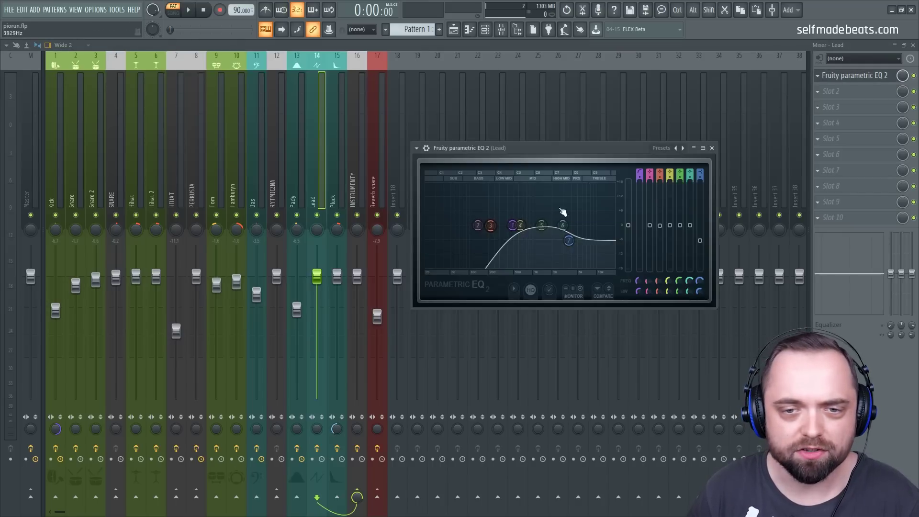
pyautogui.click(711, 148)
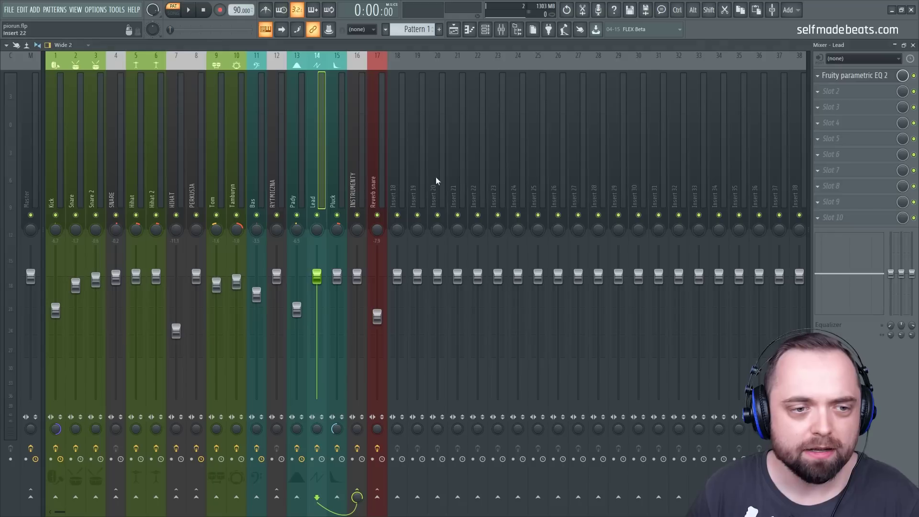
pyautogui.click(334, 193)
pyautogui.click(324, 191)
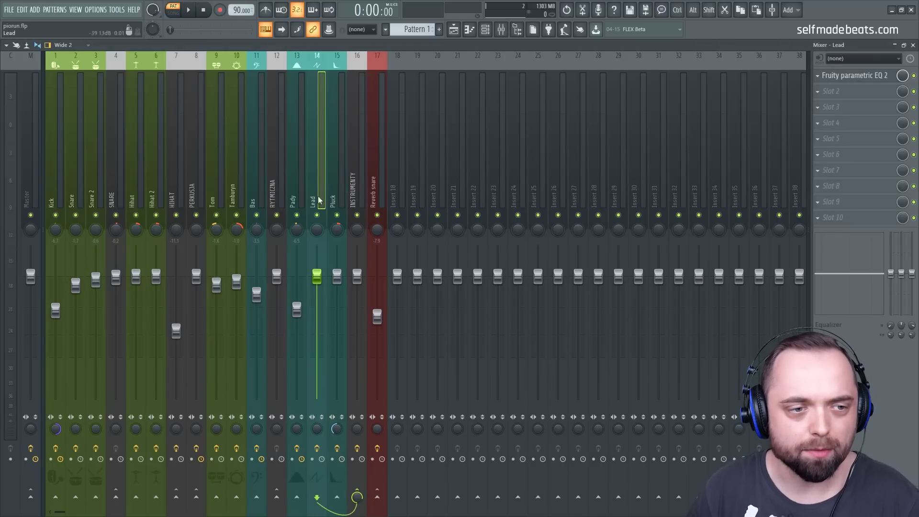
pyautogui.click(221, 199)
pyautogui.click(318, 197)
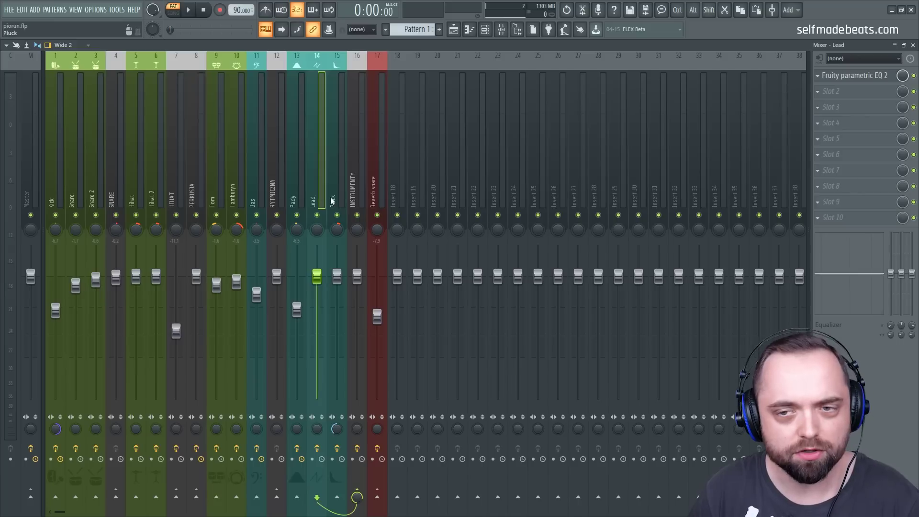
# - Select the Pluck track and check its Fruity Fast Dist and Fruity delay 2 settings, closing both plugins
pyautogui.click(333, 200)
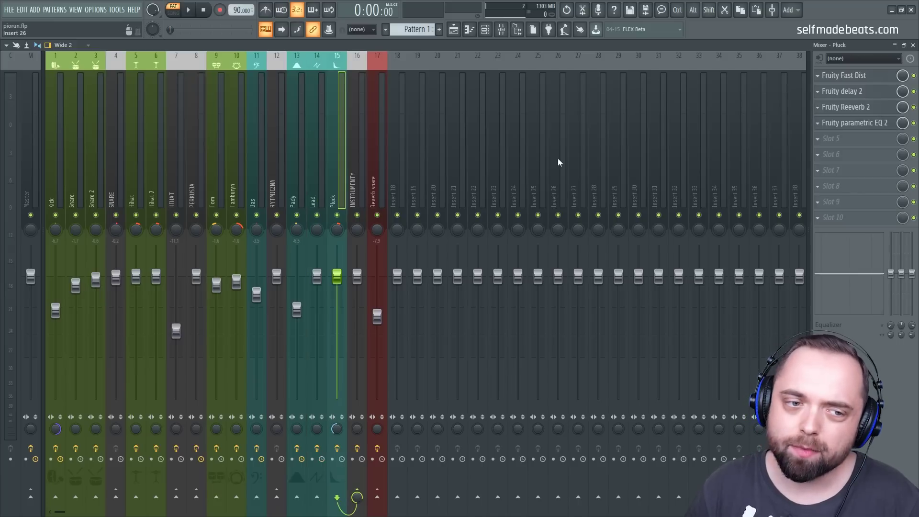
pyautogui.click(840, 78)
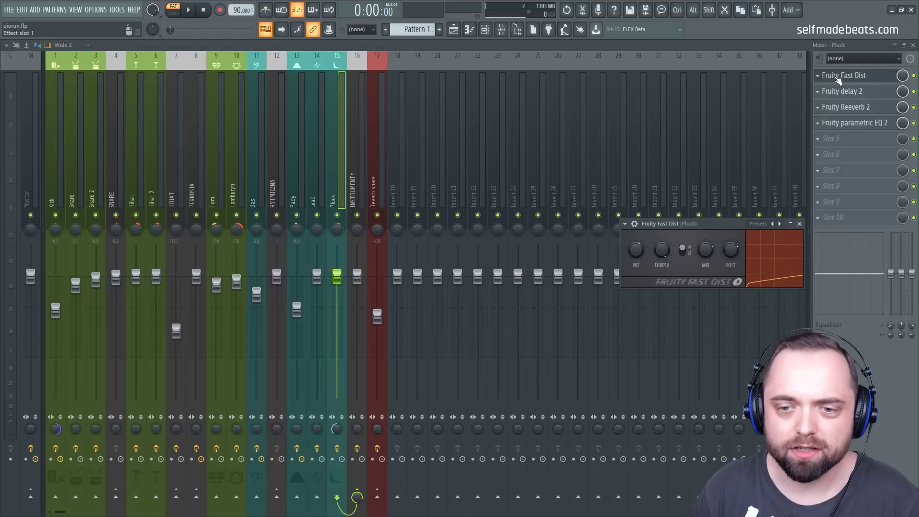
pyautogui.click(840, 79)
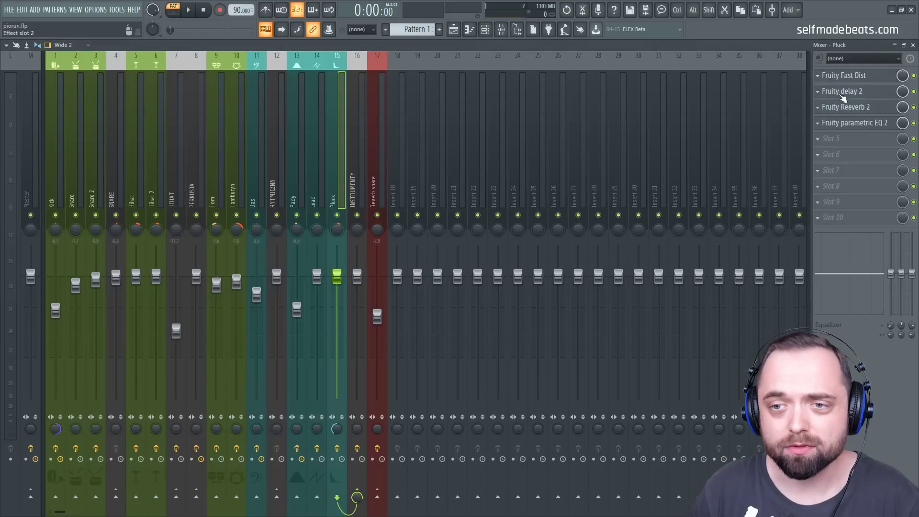
pyautogui.click(840, 92)
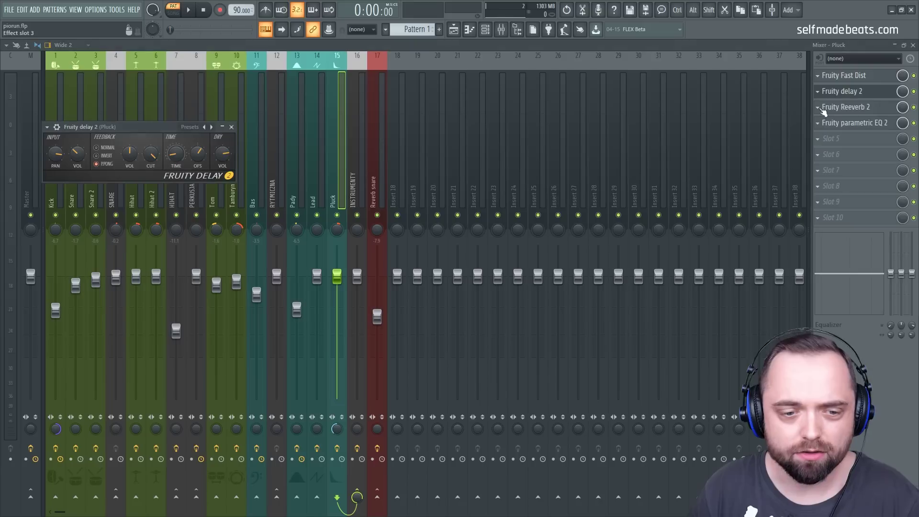
pyautogui.moveTo(135, 133); pyautogui.dragTo(544, 155)
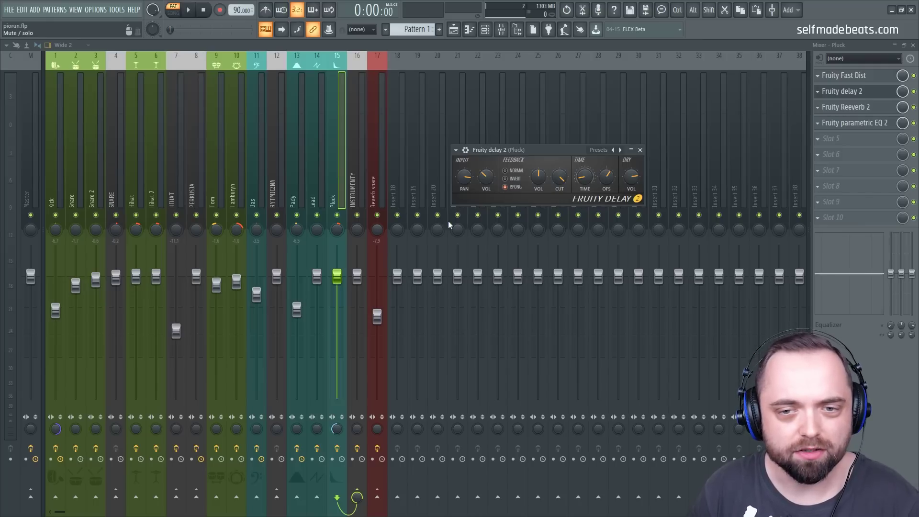
pyautogui.click(640, 150)
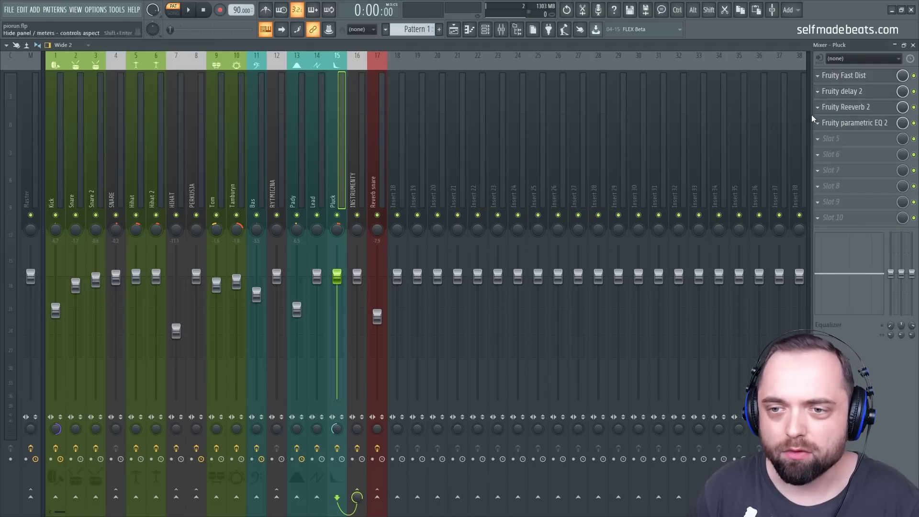
# - Examine the Pluck track's Fruity Reeverb 2 settings and Fruity parametric EQ 2 curve, closing both plugins
pyautogui.click(836, 110)
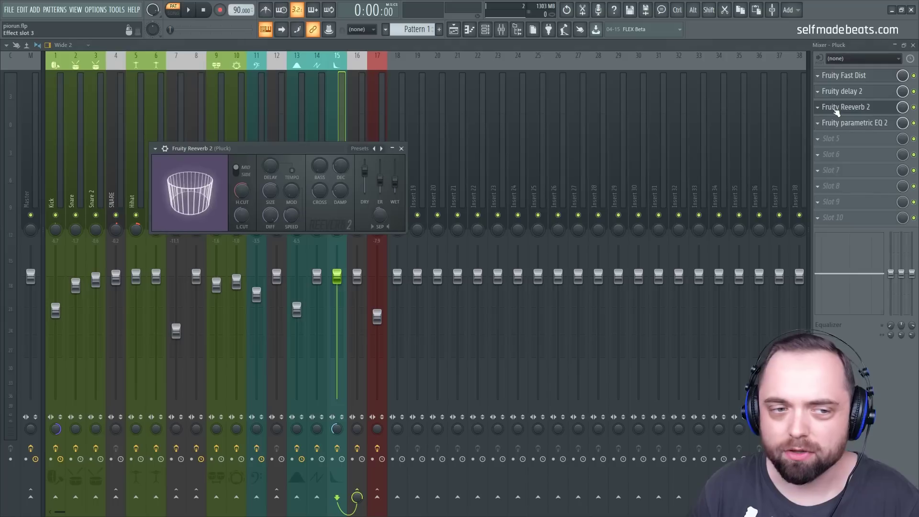
pyautogui.moveTo(321, 148); pyautogui.dragTo(600, 144)
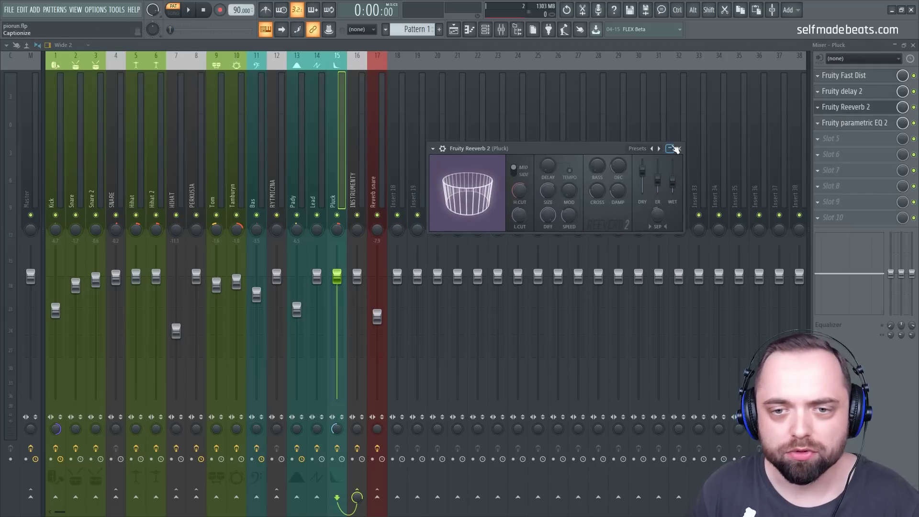
pyautogui.click(678, 148)
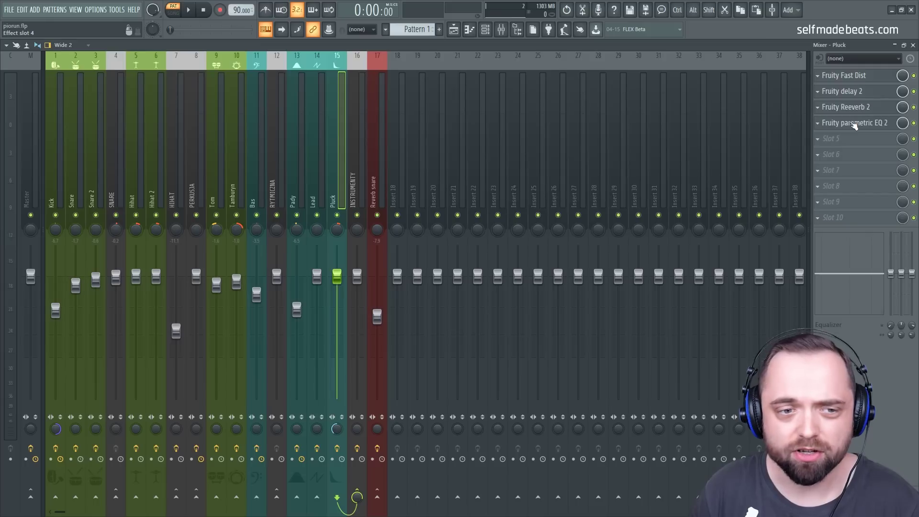
pyautogui.click(854, 126)
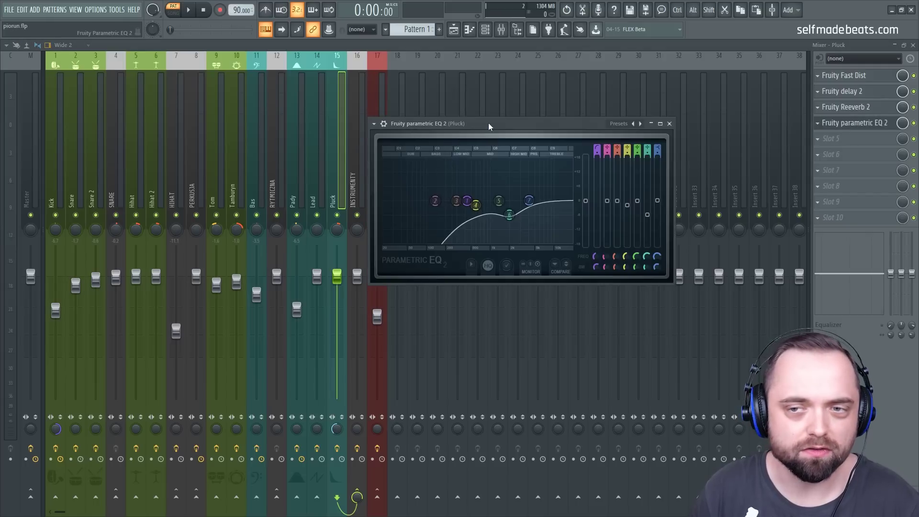
pyautogui.moveTo(491, 124); pyautogui.dragTo(533, 125)
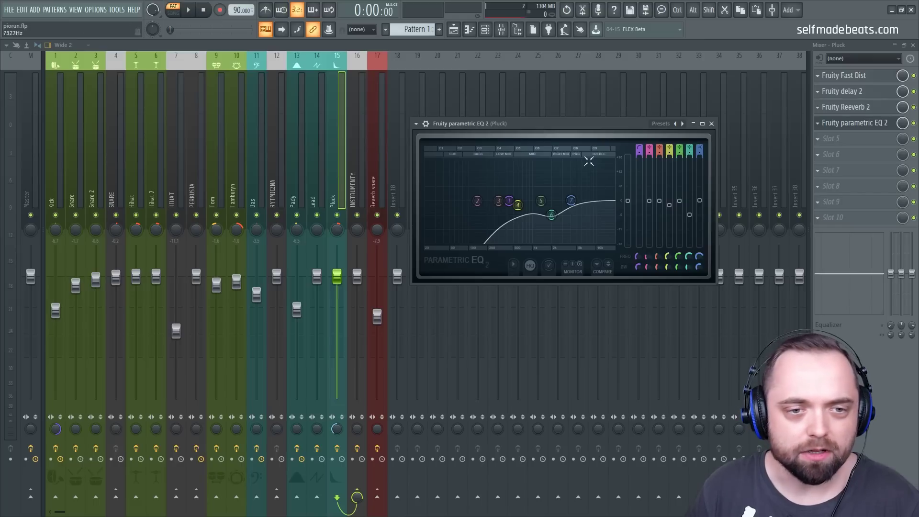
pyautogui.click(712, 124)
# - Select the INSTRUMENTY bus, check the volume in its Fruity Balance and close the plugin
pyautogui.click(356, 177)
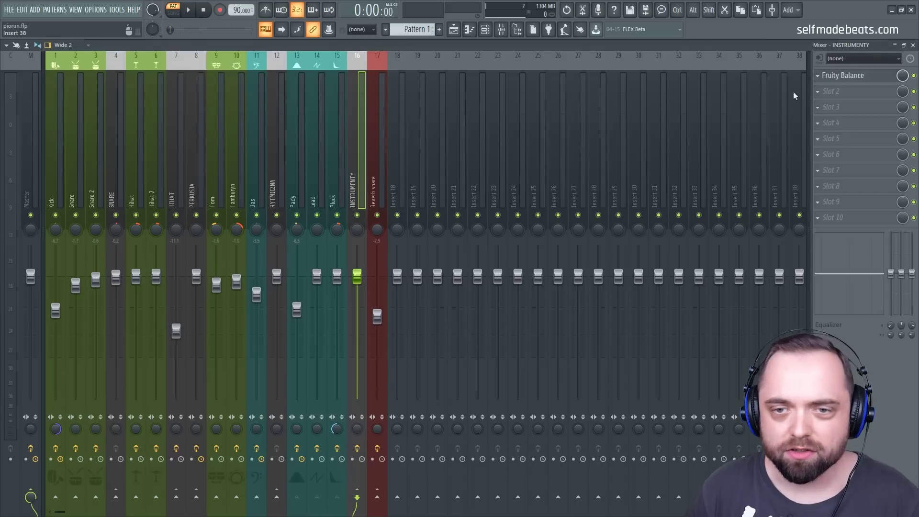
pyautogui.click(849, 79)
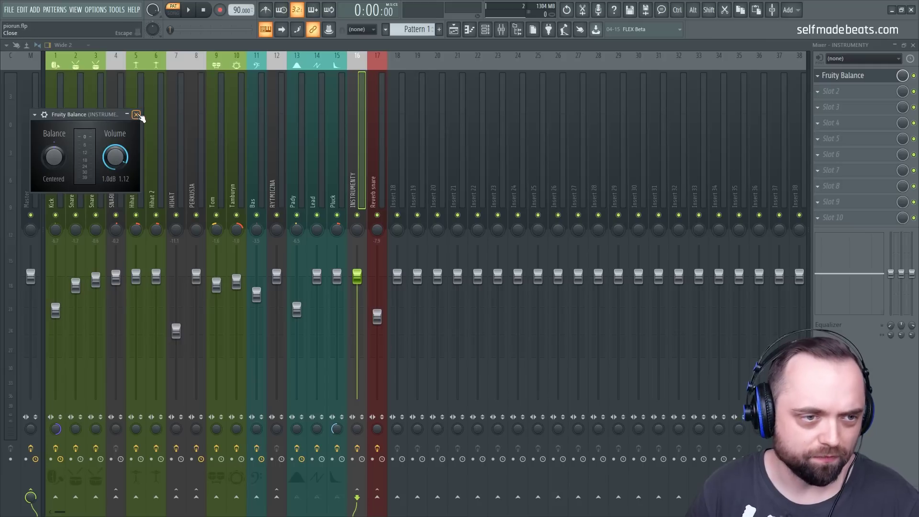
pyautogui.click(136, 115)
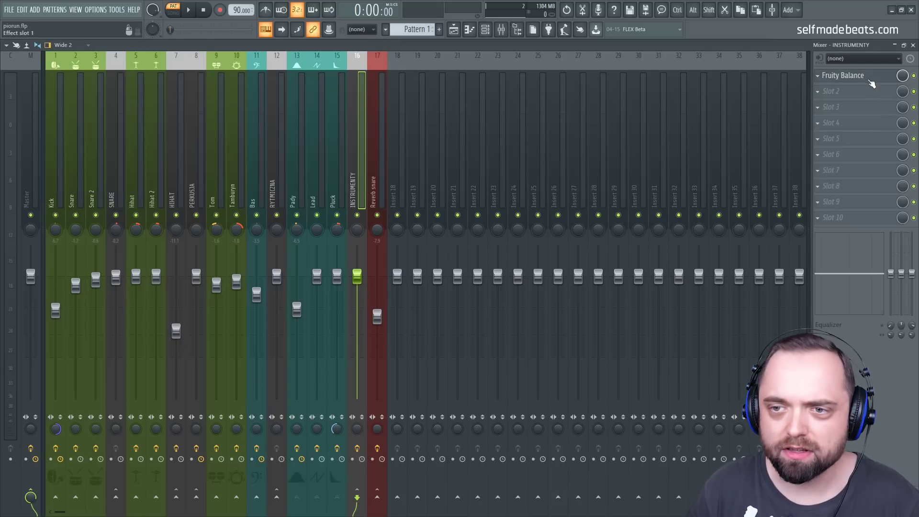
pyautogui.click(871, 79)
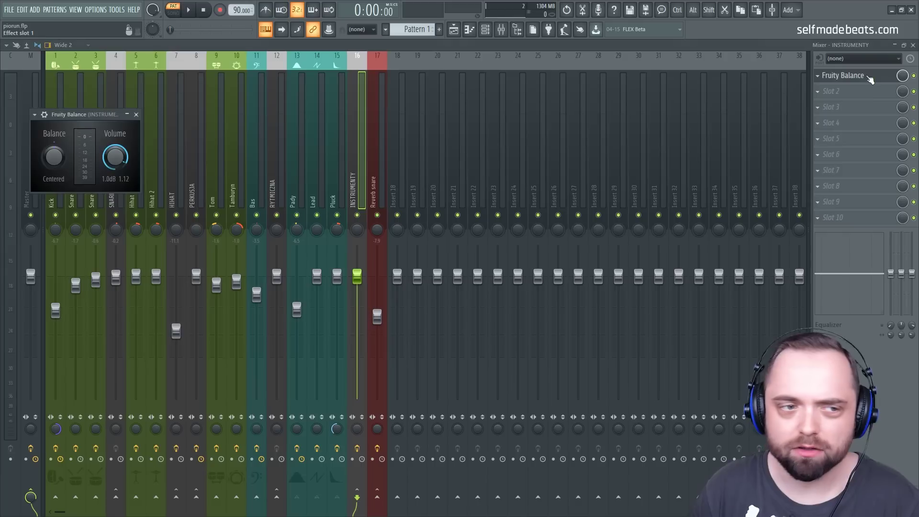
pyautogui.click(136, 115)
# - Trace the SNARE bus routing to the PERKUSJA bus and the Reverb snare send track
pyautogui.click(373, 182)
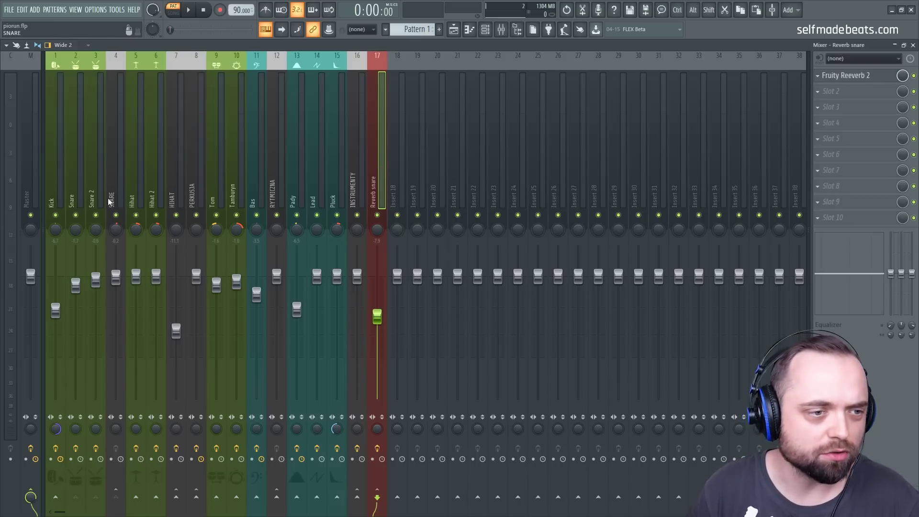
pyautogui.click(115, 174)
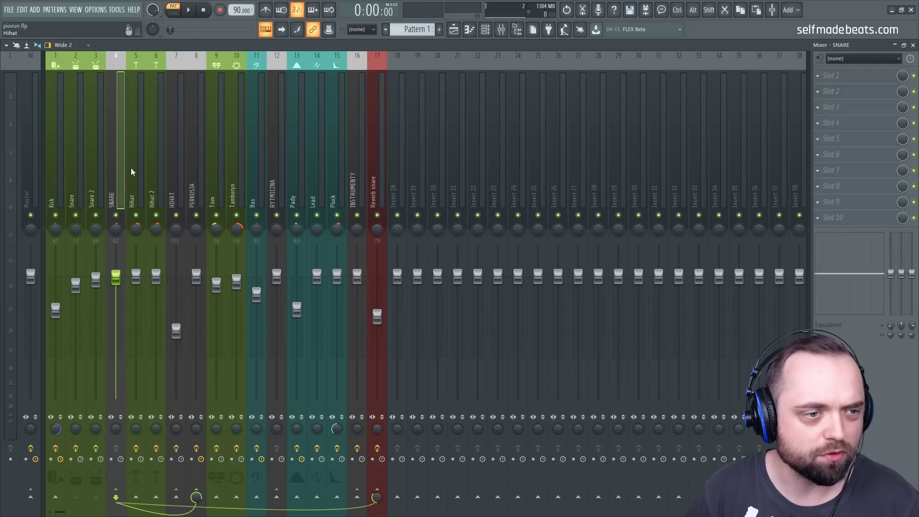
pyautogui.click(374, 170)
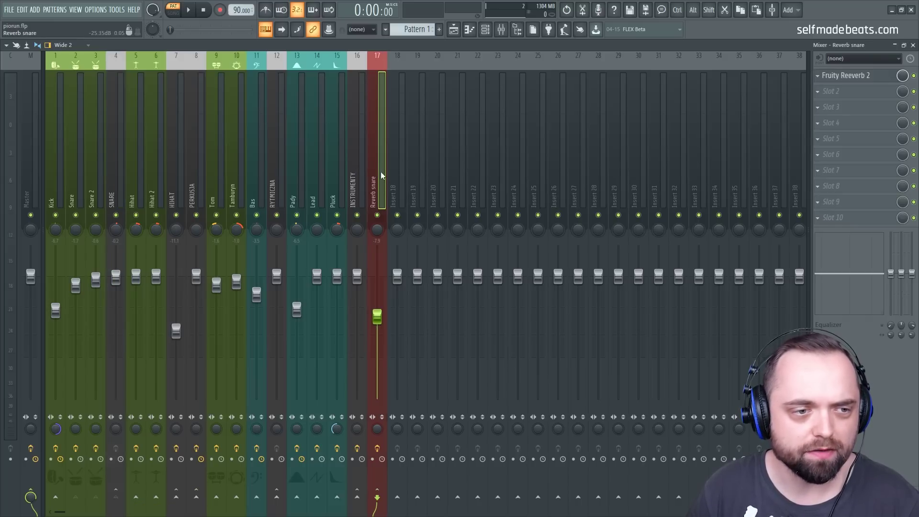
pyautogui.click(191, 173)
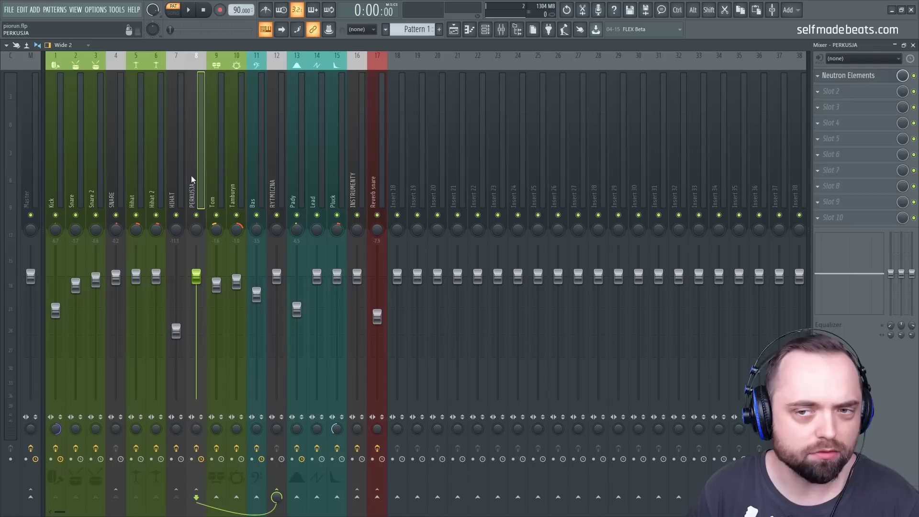
pyautogui.click(115, 194)
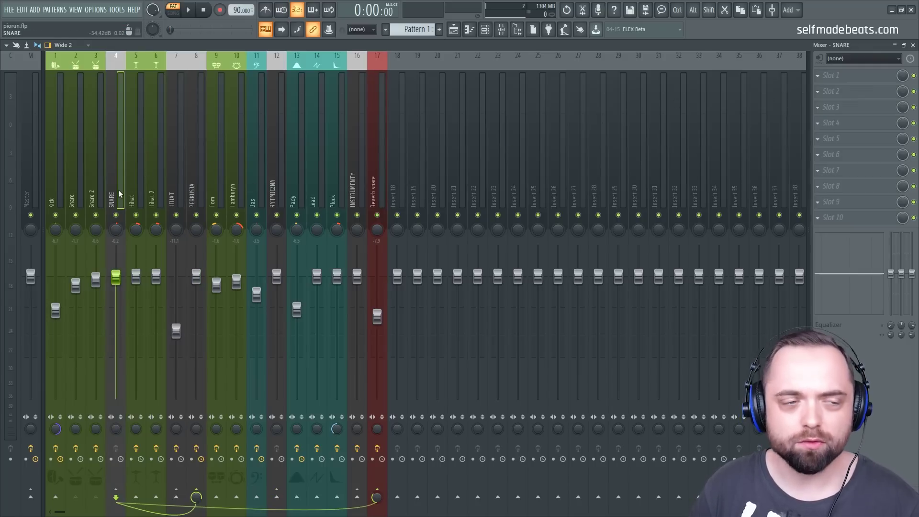
pyautogui.click(377, 187)
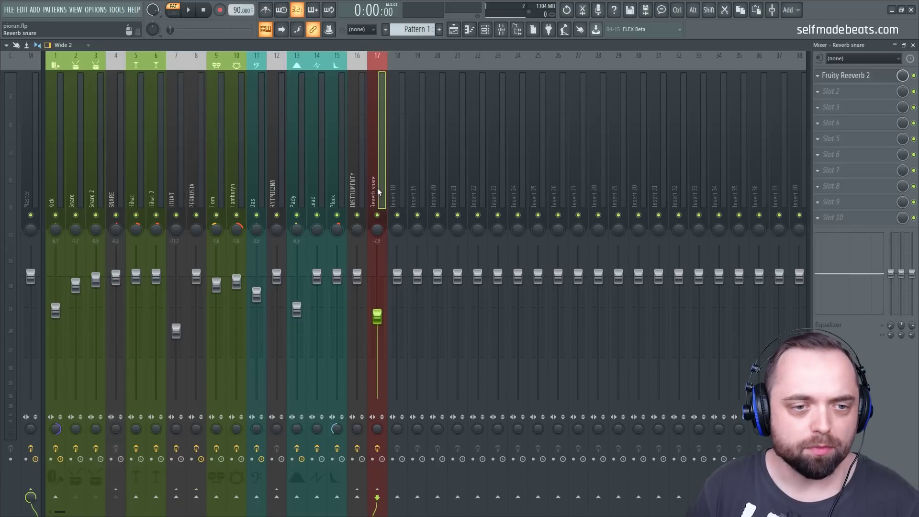
# - Close the mixer and the Bas track's Fruity Balance window, leaving only the Channel rack open
pyautogui.click(296, 160)
pyautogui.click(149, 155)
pyautogui.click(320, 159)
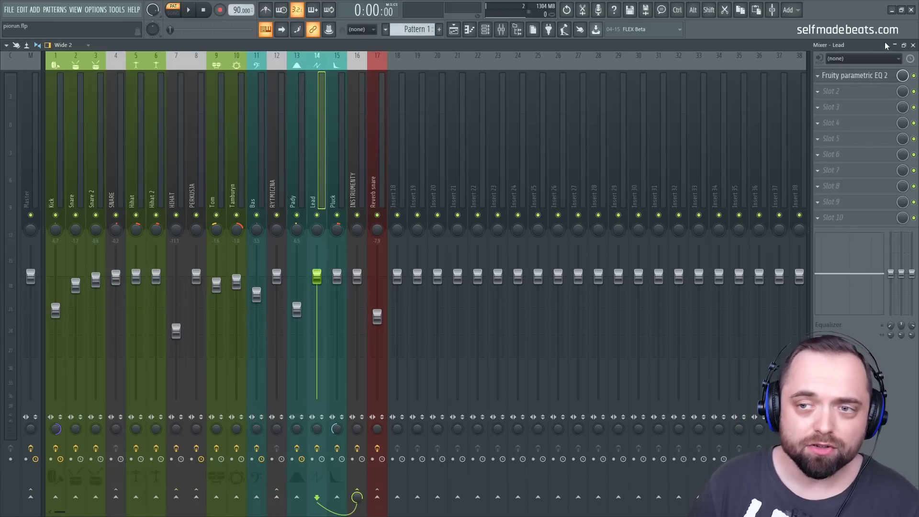
pyautogui.click(912, 45)
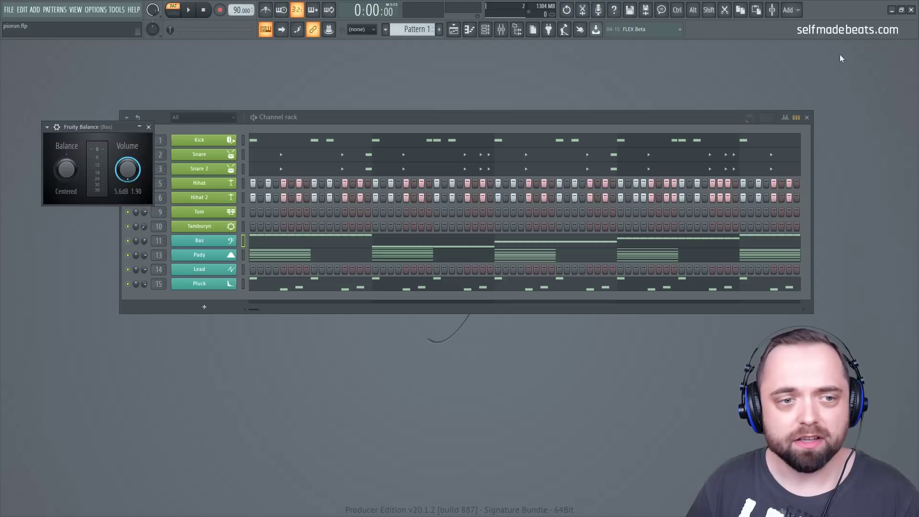
pyautogui.click(152, 127)
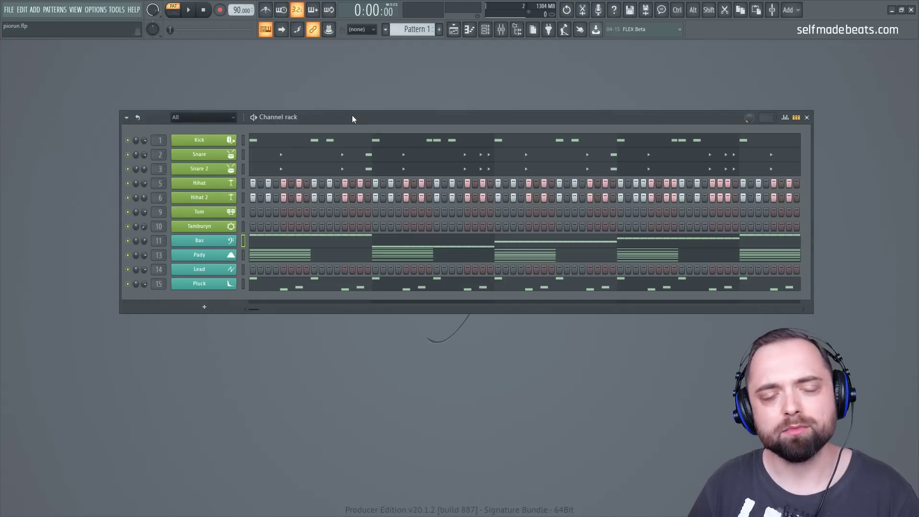
# - Play back Pattern 1 in full to hear all tracks together, and stop playback
pyautogui.click(190, 14)
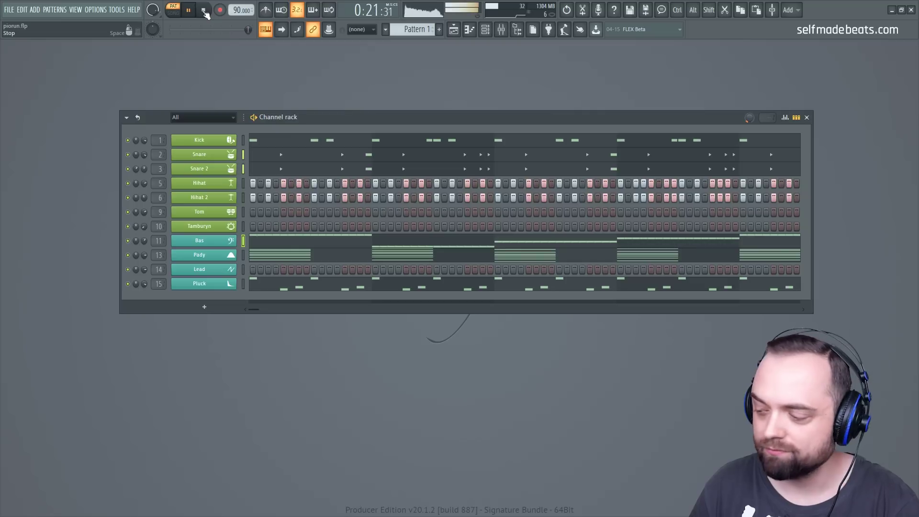
pyautogui.click(205, 12)
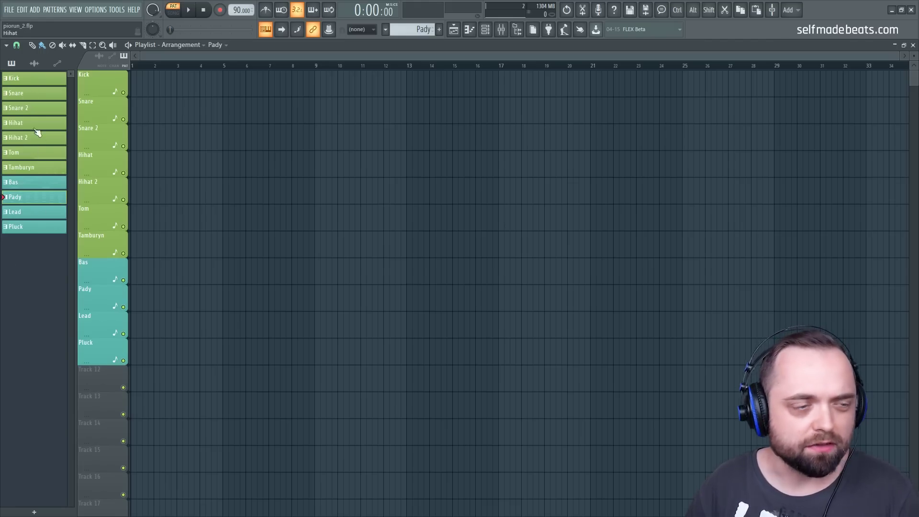
# - Place the Lead pattern at bar 1 on the Lead track of the playlist
pyautogui.click(31, 181)
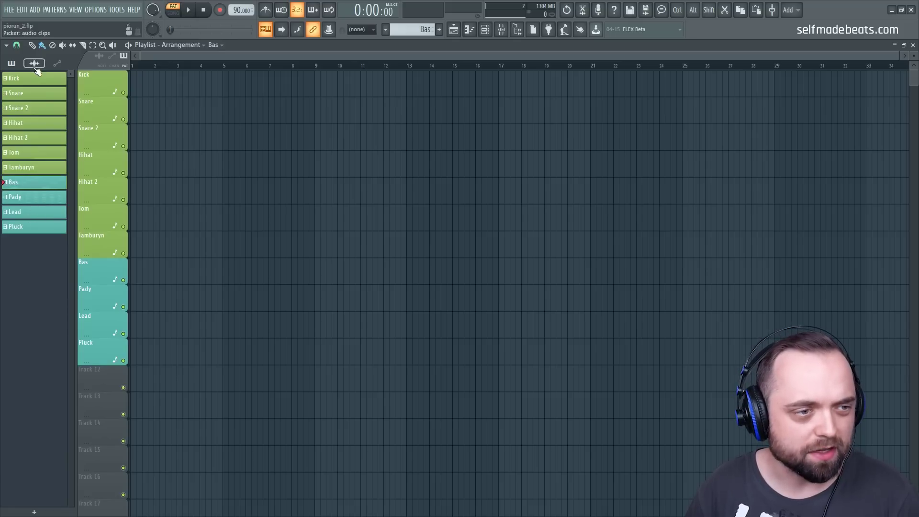
pyautogui.click(44, 227)
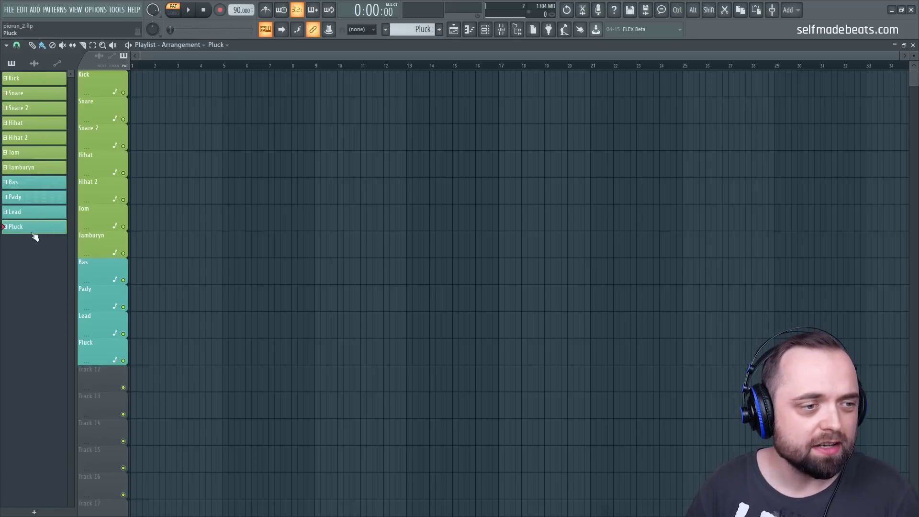
pyautogui.moveTo(31, 215); pyautogui.dragTo(131, 328)
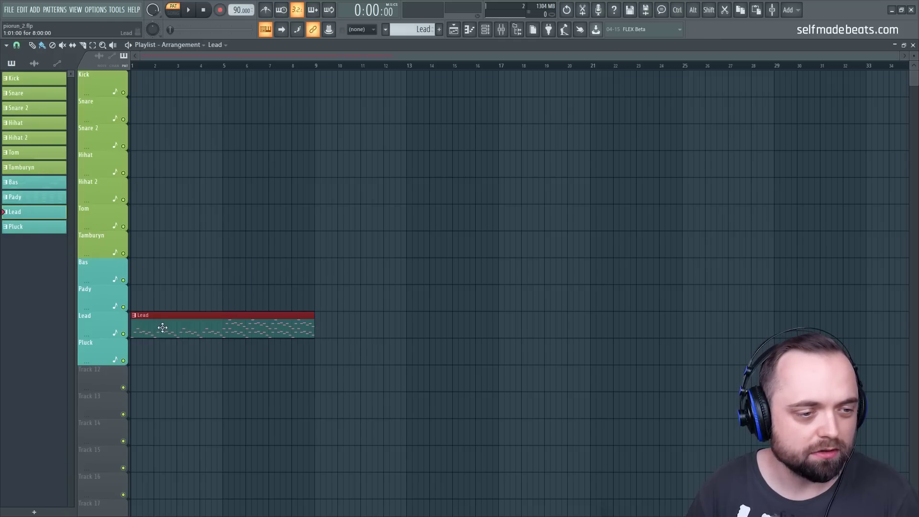
# - Set the playlist snap to Bar and place the Tom and Tamburyn patterns at bar 1 on their own tracks
pyautogui.click(17, 45)
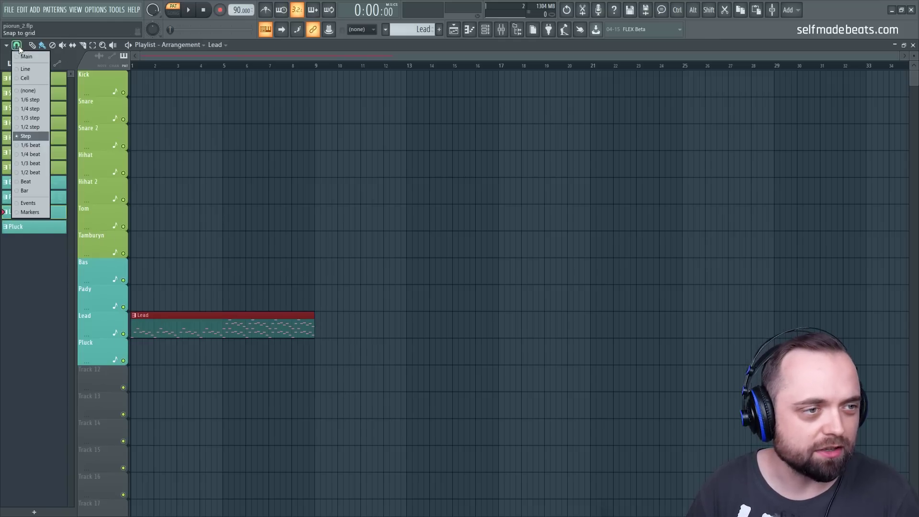
pyautogui.click(42, 192)
pyautogui.keyDown('ctrl'); pyautogui.click(337, 211); pyautogui.keyUp('ctrl')
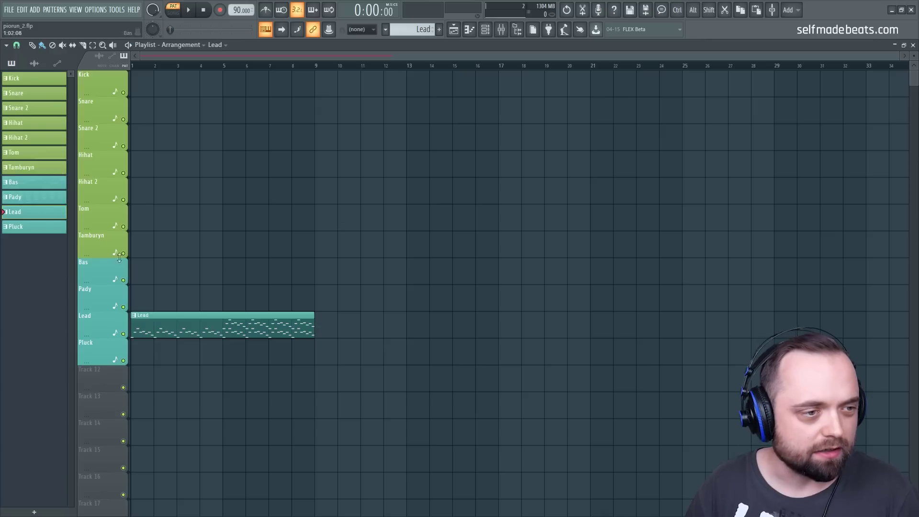
pyautogui.moveTo(33, 153); pyautogui.dragTo(136, 217)
pyautogui.moveTo(22, 167); pyautogui.dragTo(173, 248)
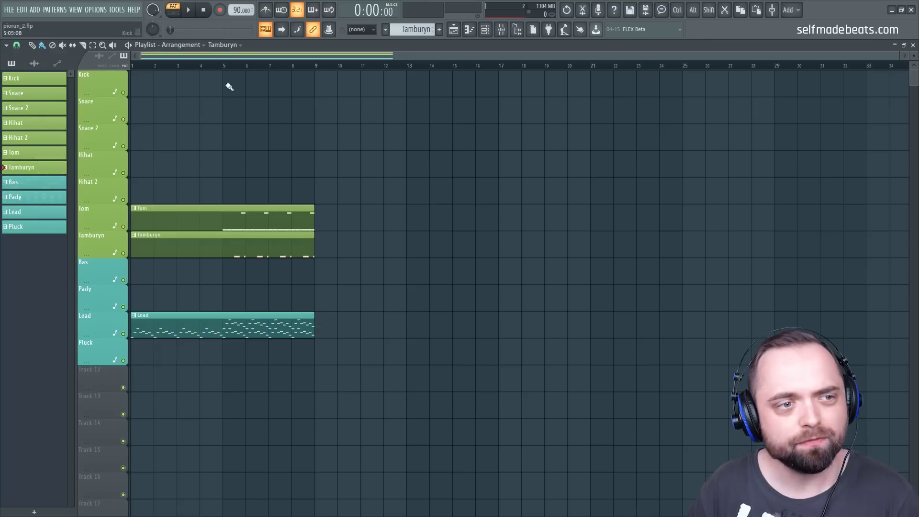
# - Switch playback to song mode and listen to the intro from bar 1
pyautogui.press('l')
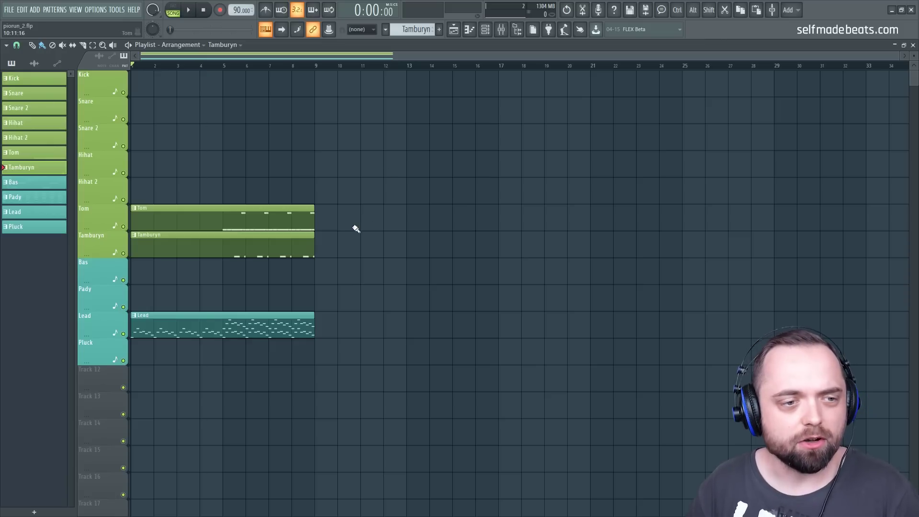
pyautogui.press('space')
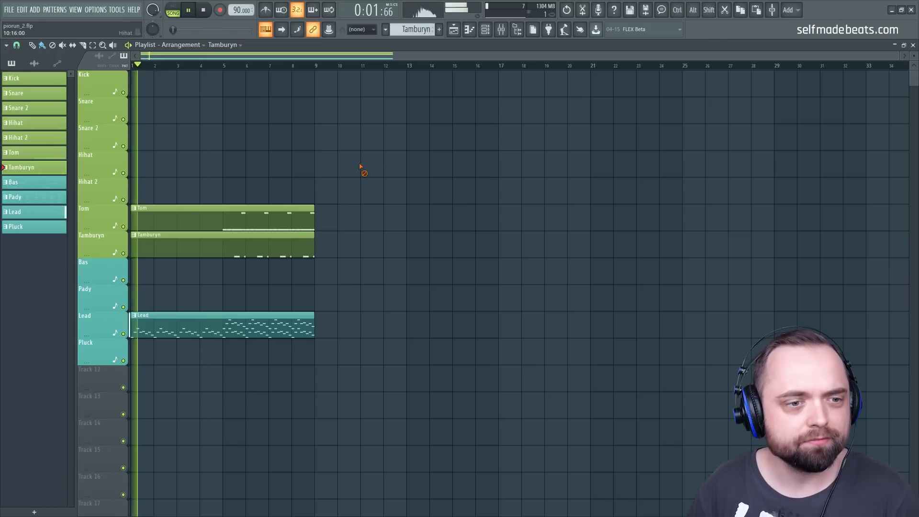
pyautogui.press('space')
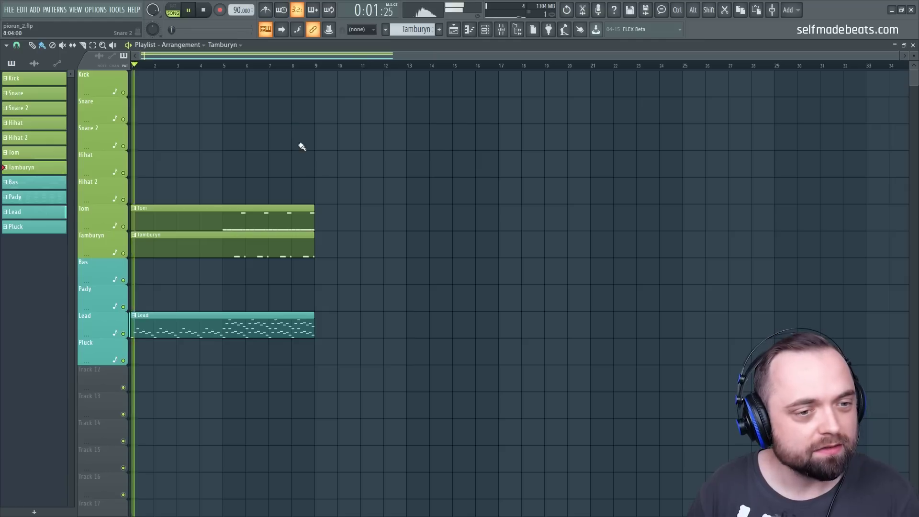
# - Place the Bas and Pady patterns at bar 9 on their own tracks
pyautogui.click(32, 183)
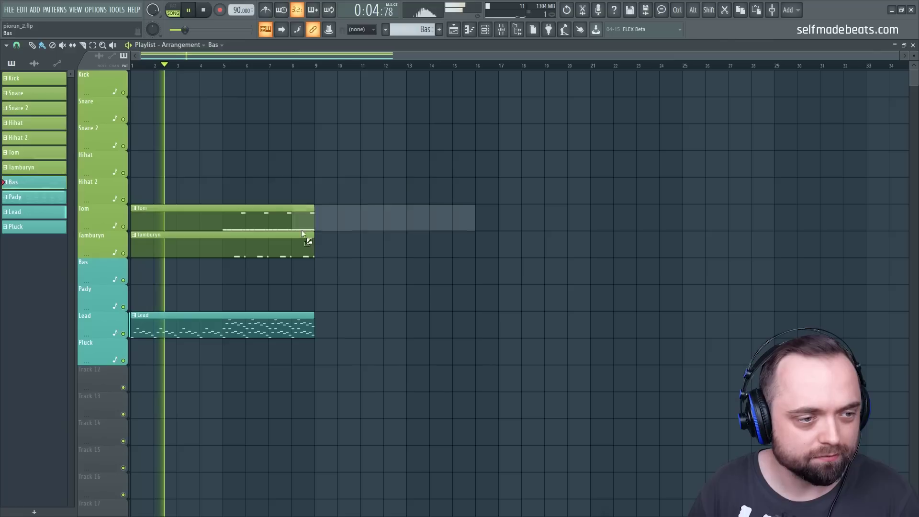
pyautogui.click(300, 270)
pyautogui.click(37, 194)
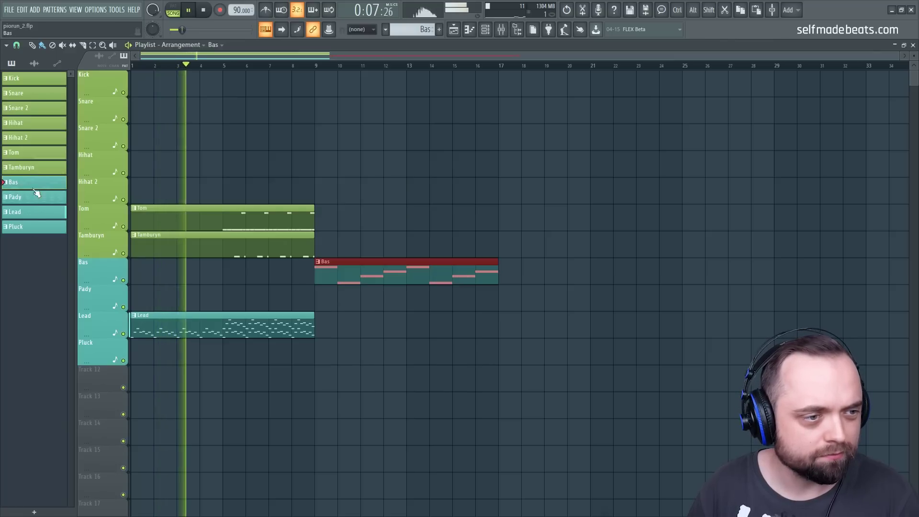
pyautogui.click(317, 302)
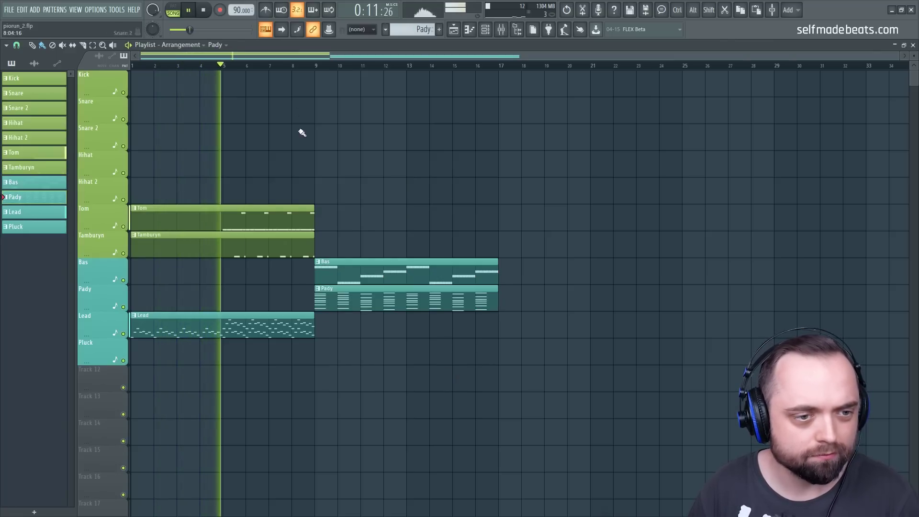
# - Duplicate the Bas and Pady clips to bar 17, directly after the originals, and stop playback
pyautogui.scroll(-1, 314, 170)
pyautogui.scroll(1, 314, 171)
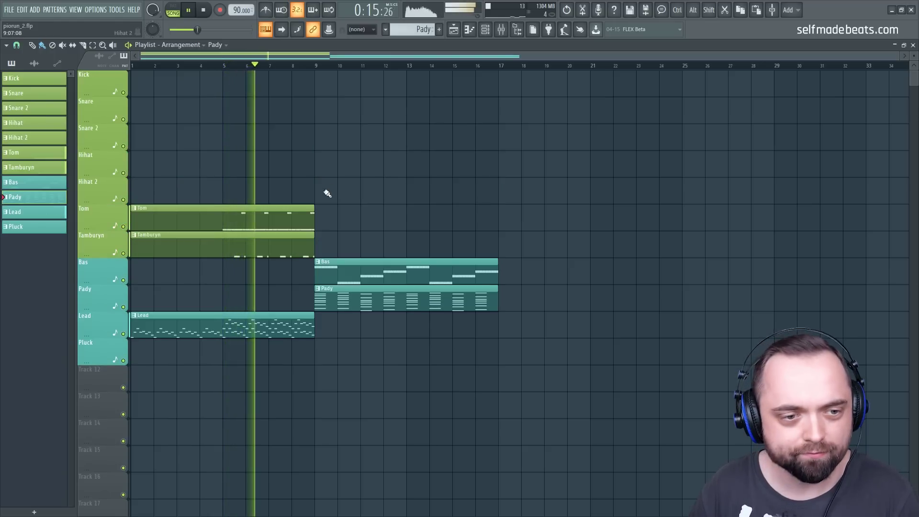
pyautogui.scroll(-1, 333, 130)
pyautogui.scroll(1, 343, 150)
pyautogui.moveTo(550, 362); pyautogui.dragTo(447, 276)
pyautogui.moveTo(353, 271); pyautogui.dragTo(529, 282)
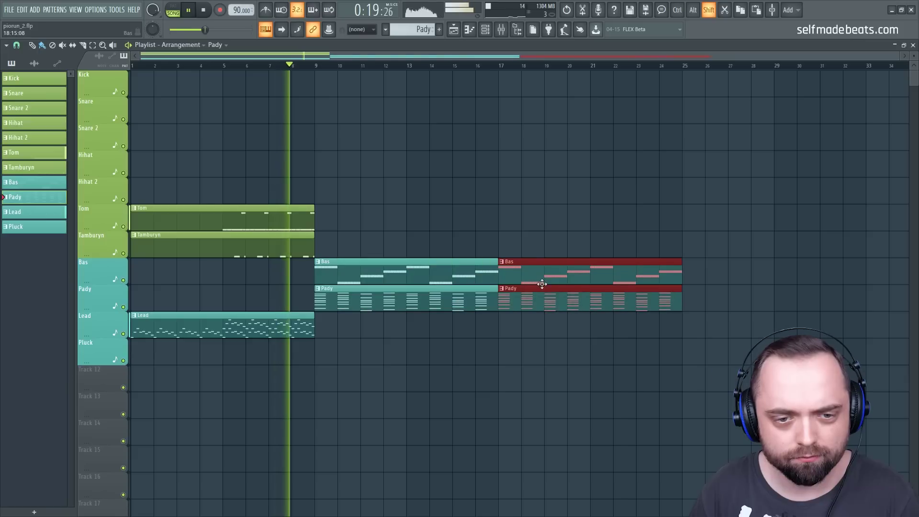
pyautogui.click(329, 189)
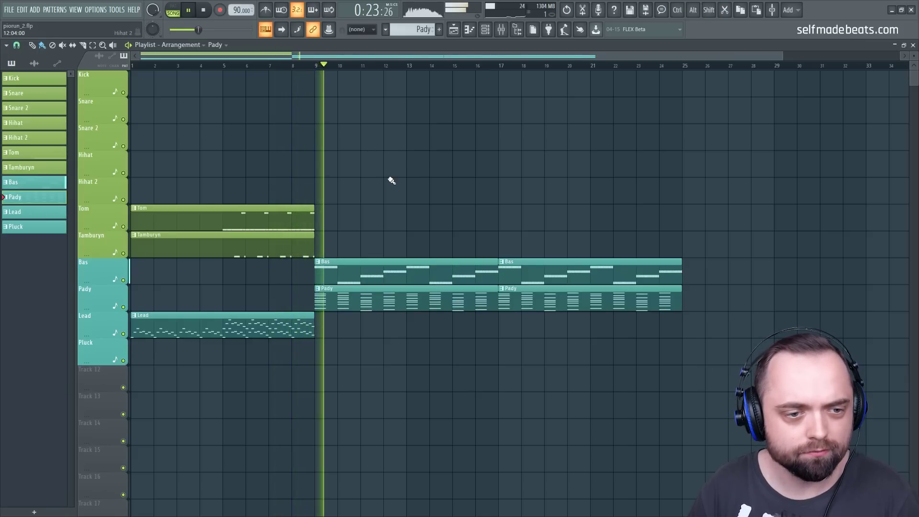
pyautogui.press('space')
# - Open the Bas track's Fruity peak controller in the mixer and set its LFO shape to Triangle
pyautogui.click(502, 29)
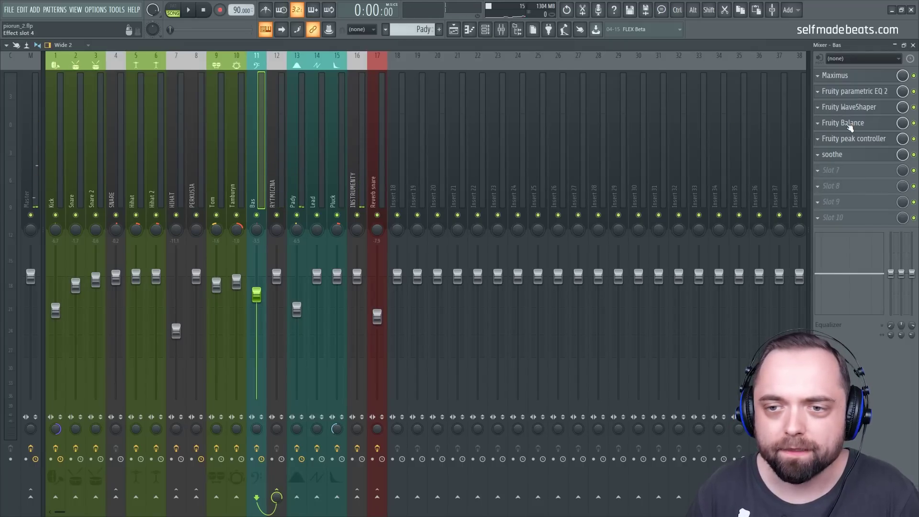
pyautogui.click(849, 126)
pyautogui.click(849, 126)
pyautogui.click(849, 125)
pyautogui.click(848, 143)
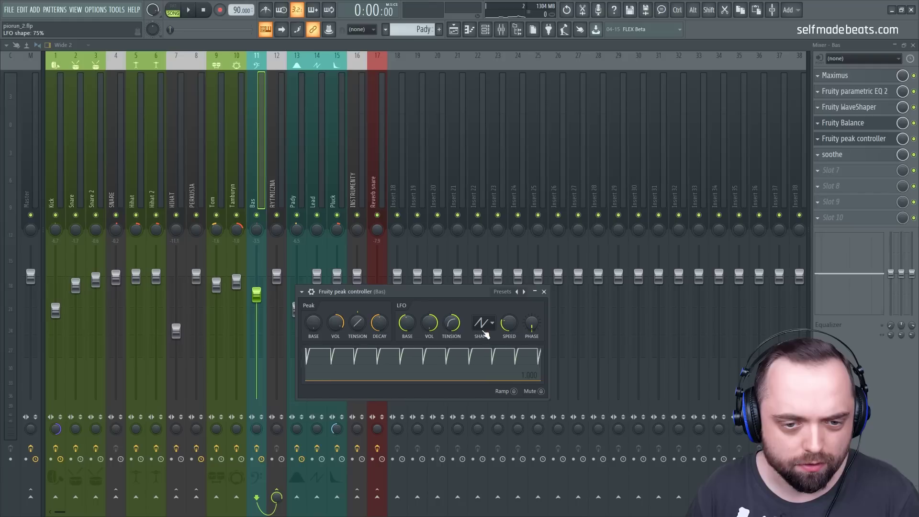
pyautogui.click(481, 323)
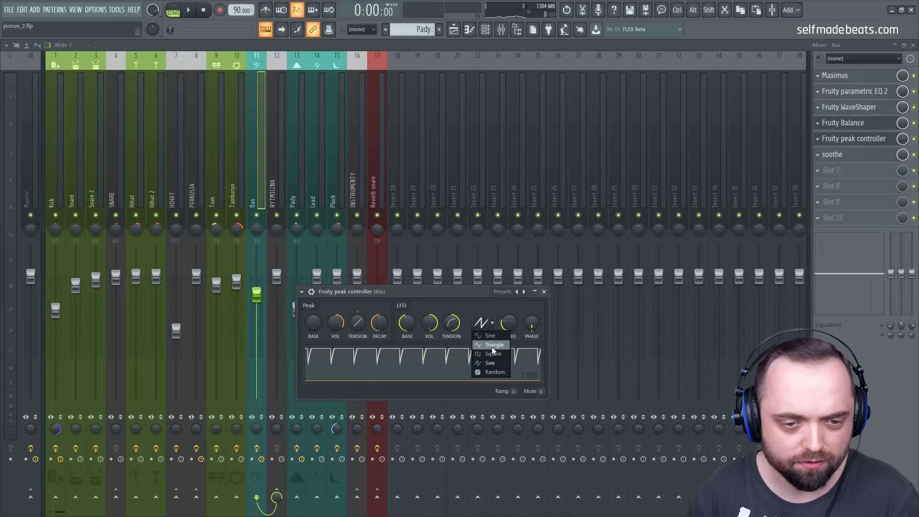
pyautogui.click(494, 346)
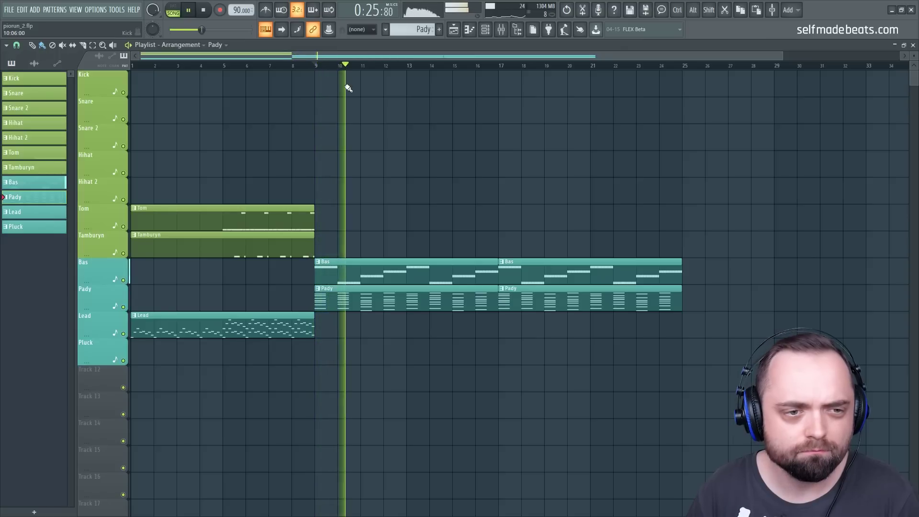
# - Stop playback and place the Kick, Snare, Snare 2, Hihat and Hihat 2 patterns from bar 13 to bar 17 on their tracks
pyautogui.press('space')
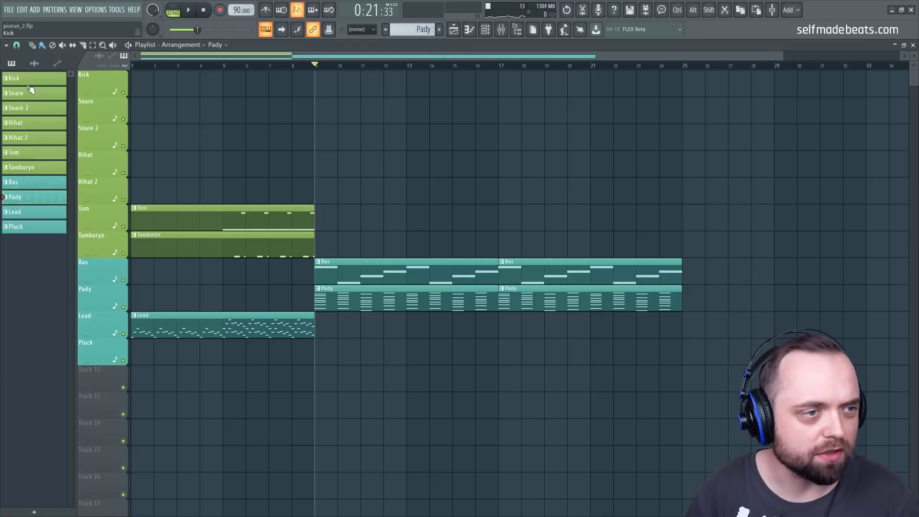
pyautogui.moveTo(29, 81); pyautogui.dragTo(400, 92)
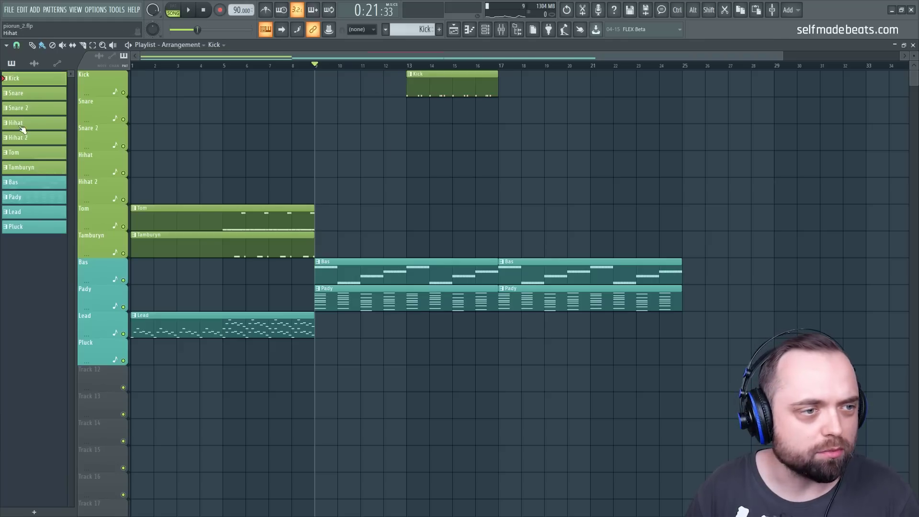
pyautogui.click(33, 98)
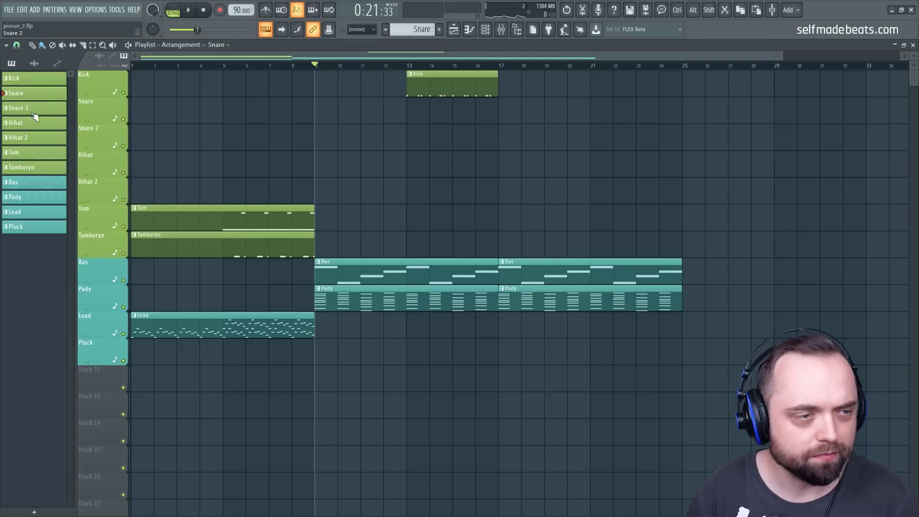
pyautogui.moveTo(33, 109)
pyautogui.mouseDown()
pyautogui.moveTo(25, 102)
pyautogui.moveTo(315, 124)
pyautogui.moveTo(314, 111)
pyautogui.moveTo(392, 152)
pyautogui.moveTo(415, 152)
pyautogui.mouseUp()
pyautogui.click(397, 181)
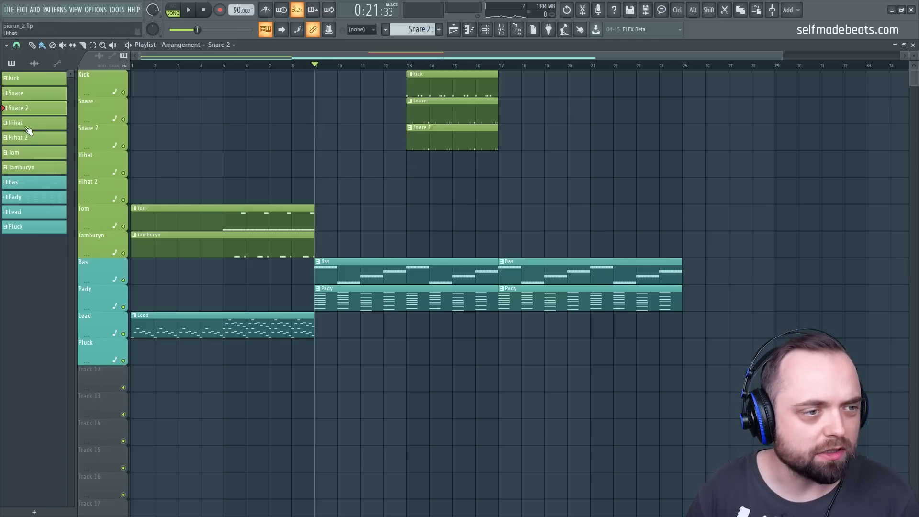
pyautogui.moveTo(33, 144)
pyautogui.mouseDown()
pyautogui.moveTo(21, 128)
pyautogui.moveTo(293, 172)
pyautogui.moveTo(419, 170)
pyautogui.mouseUp()
pyautogui.click(384, 187)
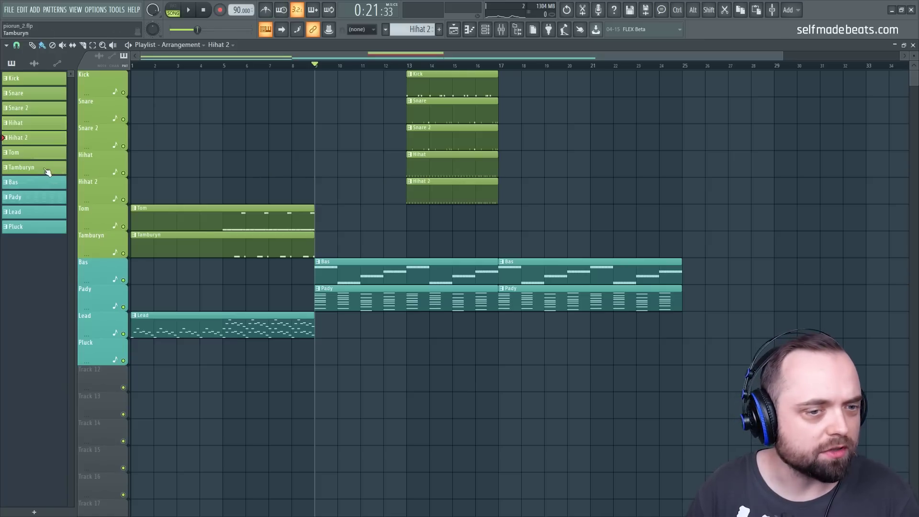
# - Play the song from bar 13 to hear the drums enter over the bass and pads, and stop playback
pyautogui.scroll(-1, 278, 182)
pyautogui.scroll(1, 293, 187)
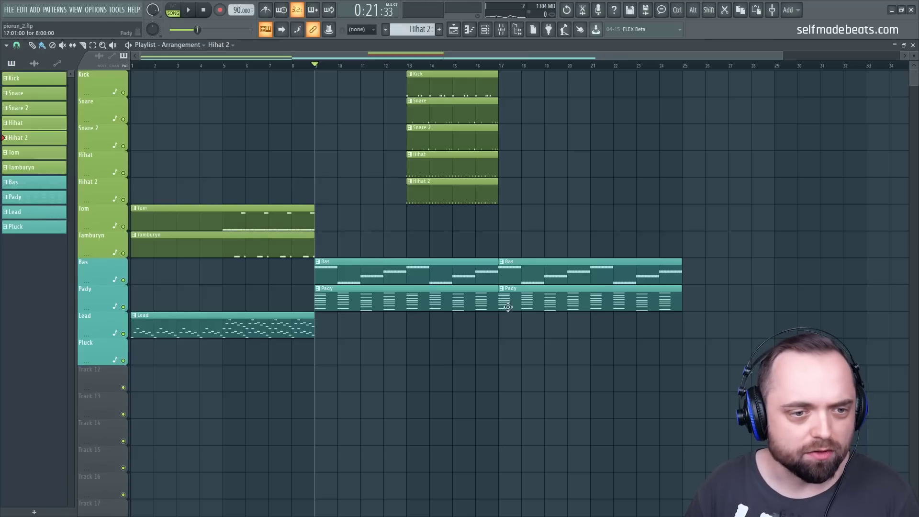
pyautogui.click(411, 68)
pyautogui.press('space')
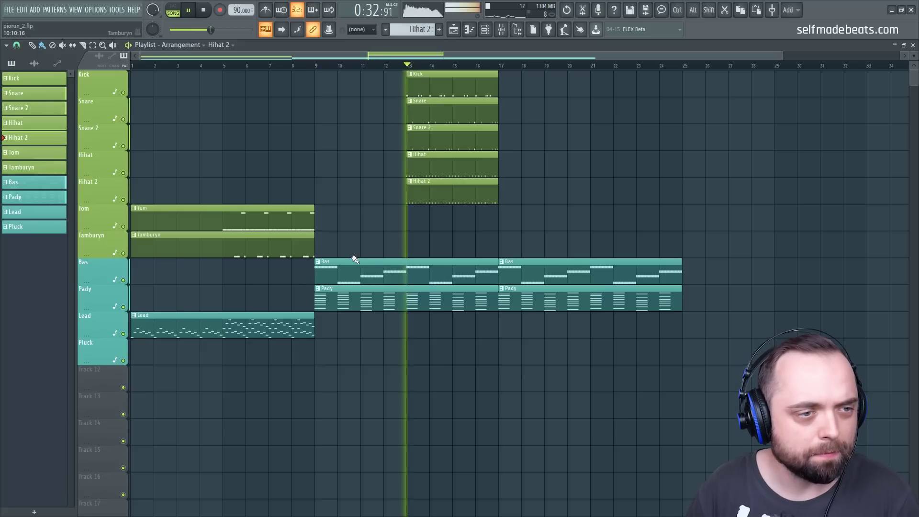
pyautogui.press('space')
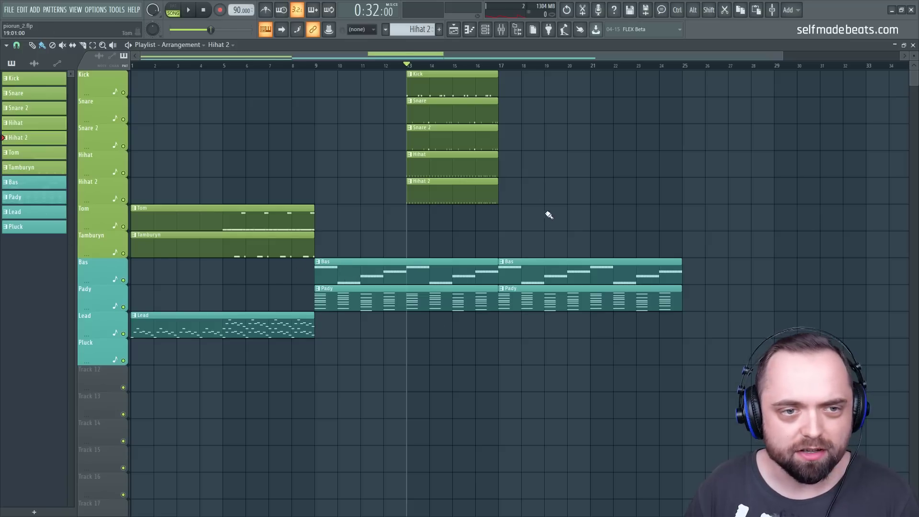
# - Place the Kick, Snare, Snare 2, Hihat and Hihat 2 patterns at bar 17, and the Pluck pattern at bar 17 on the Lead track
pyautogui.click(32, 79)
pyautogui.keyDown('shift'); pyautogui.click(35, 140); pyautogui.keyUp('shift')
pyautogui.moveTo(29, 87); pyautogui.dragTo(539, 106)
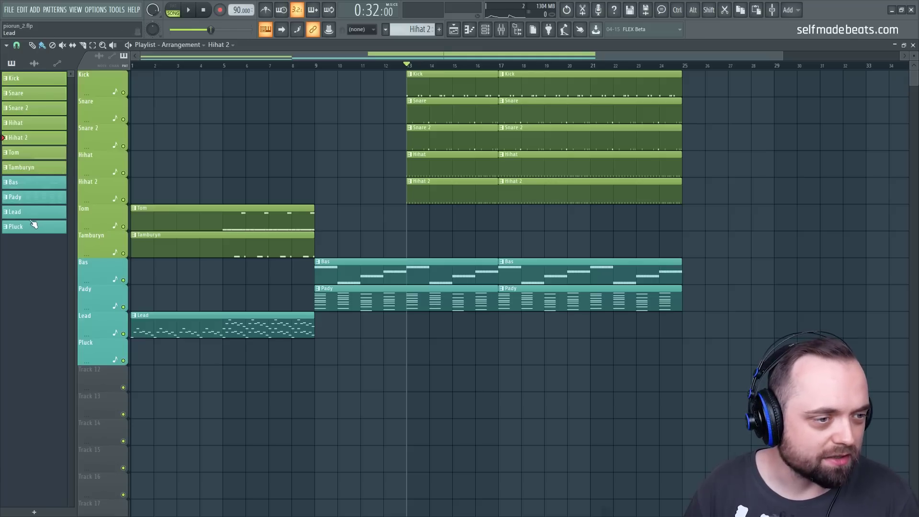
pyautogui.moveTo(34, 233); pyautogui.dragTo(490, 324)
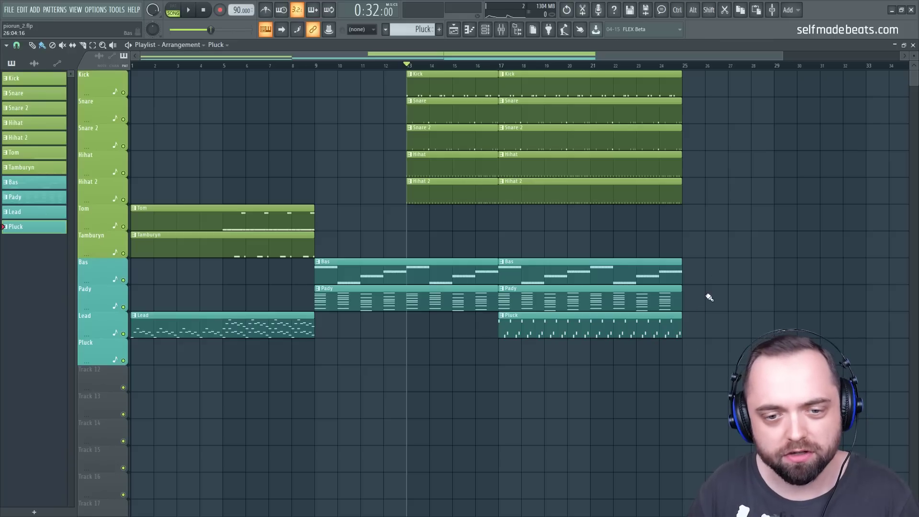
pyautogui.moveTo(268, 386); pyautogui.dragTo(174, 178)
pyautogui.scroll(3, 503, 58)
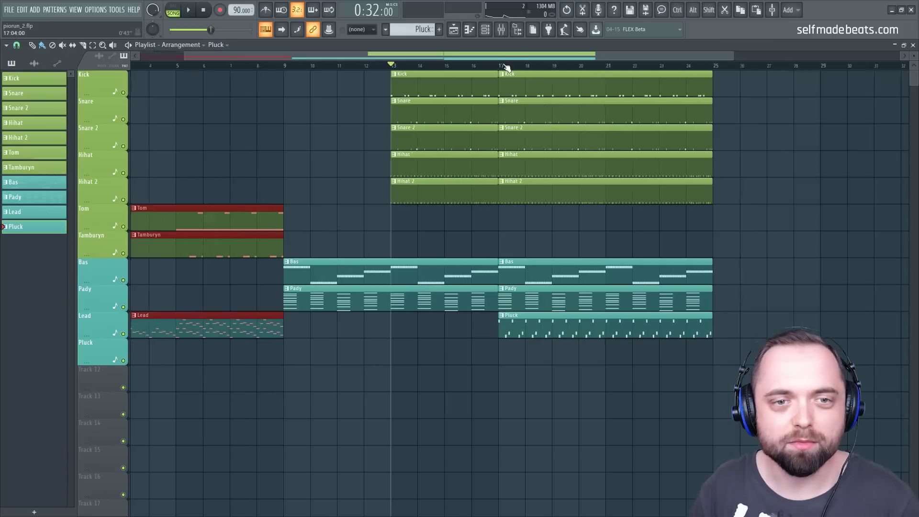
pyautogui.click(541, 238)
# - Move the playhead to bar 17 and trim the start of the Snare and Snare 2 clips there to just before bar 18
pyautogui.click(498, 66)
pyautogui.scroll(2, 494, 55)
pyautogui.moveTo(494, 54); pyautogui.dragTo(502, 57)
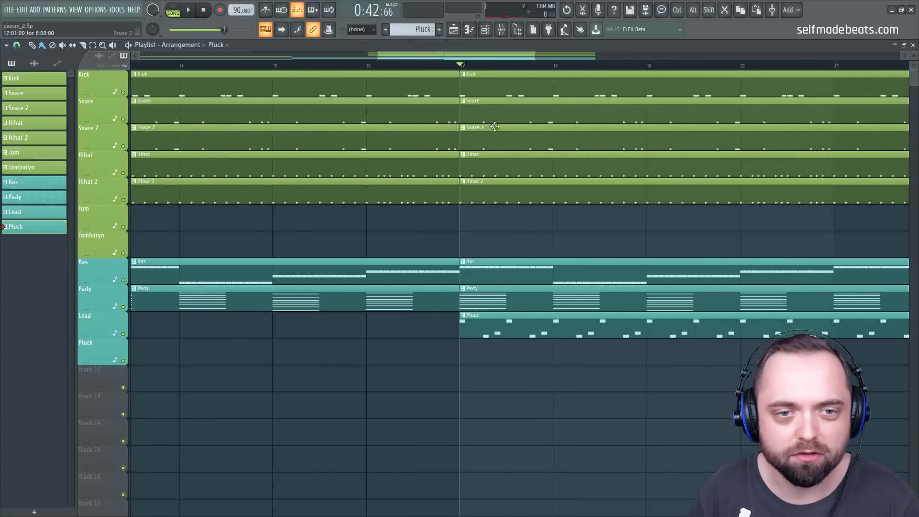
pyautogui.moveTo(461, 113); pyautogui.dragTo(535, 126)
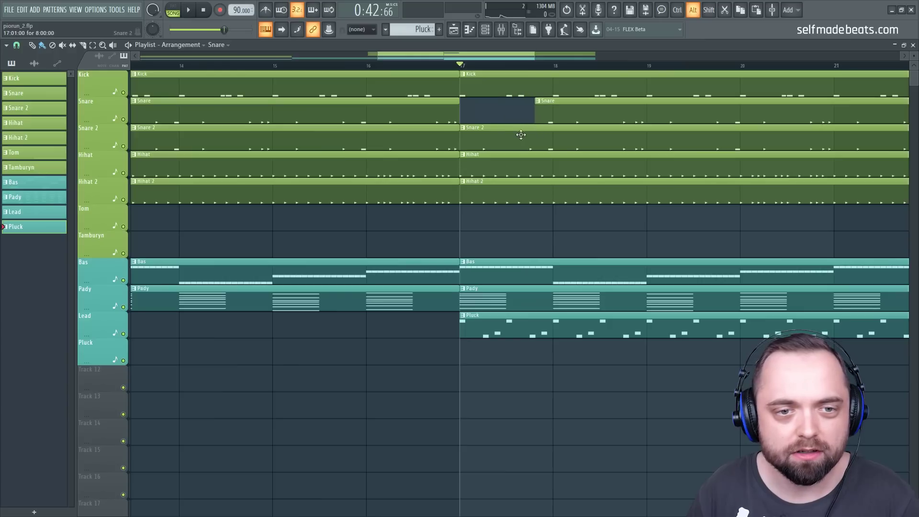
pyautogui.moveTo(463, 137); pyautogui.dragTo(536, 139)
pyautogui.moveTo(438, 55); pyautogui.dragTo(453, 56)
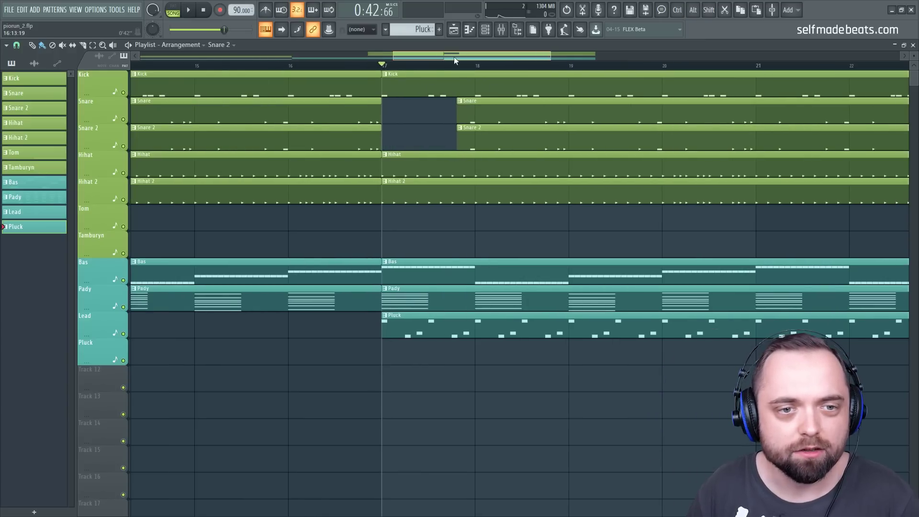
# - Play the song from bar 17 to hear the snares re-enter over the pluck melody, and stop playback
pyautogui.scroll(-3, 454, 70)
pyautogui.scroll(-2, 453, 71)
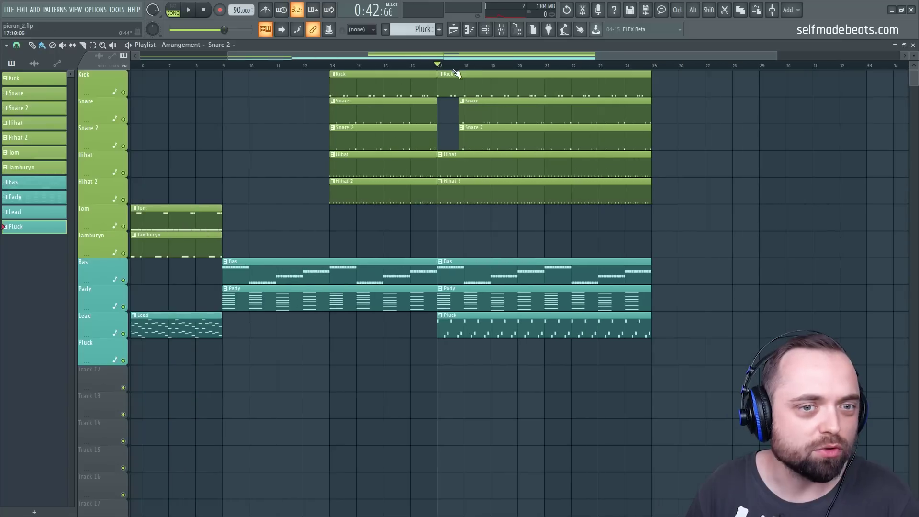
pyautogui.press('space')
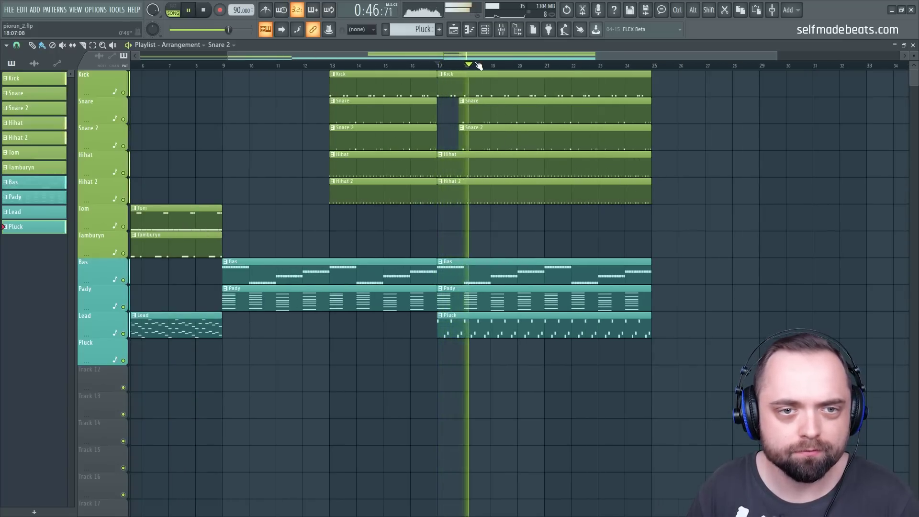
pyautogui.scroll(-2, 474, 65)
pyautogui.scroll(2, 522, 72)
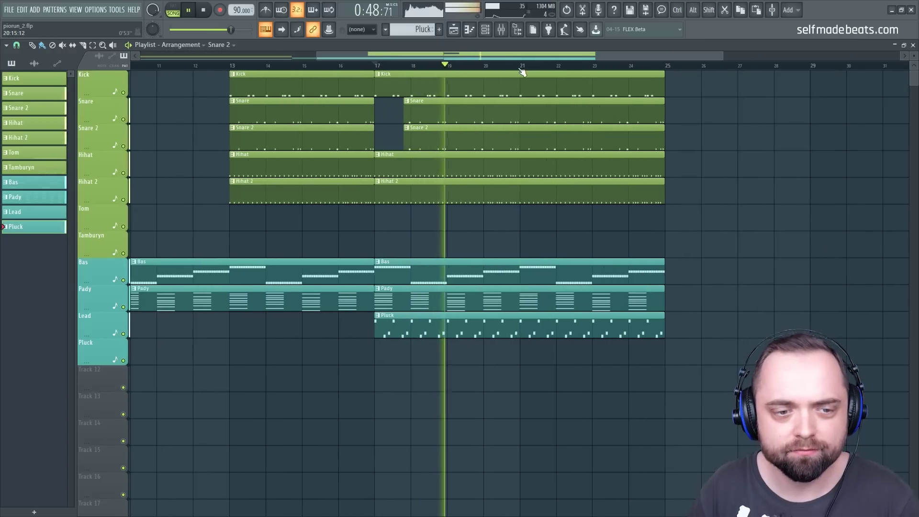
pyautogui.scroll(2, 522, 67)
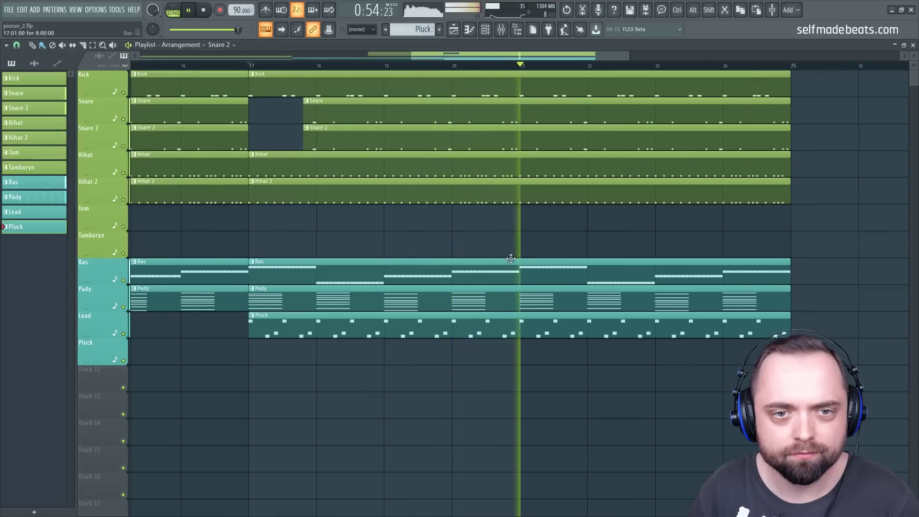
pyautogui.press('space')
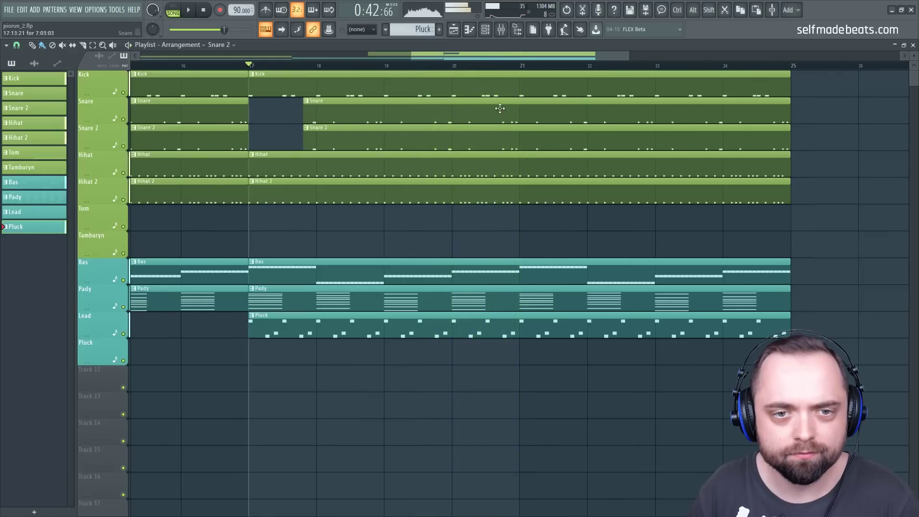
# - Split the Kick, Snare, Snare 2, Hihat and Hihat 2 clips at bar 21 and trim the earlier parts to end just before it
pyautogui.scroll(2, 497, 67)
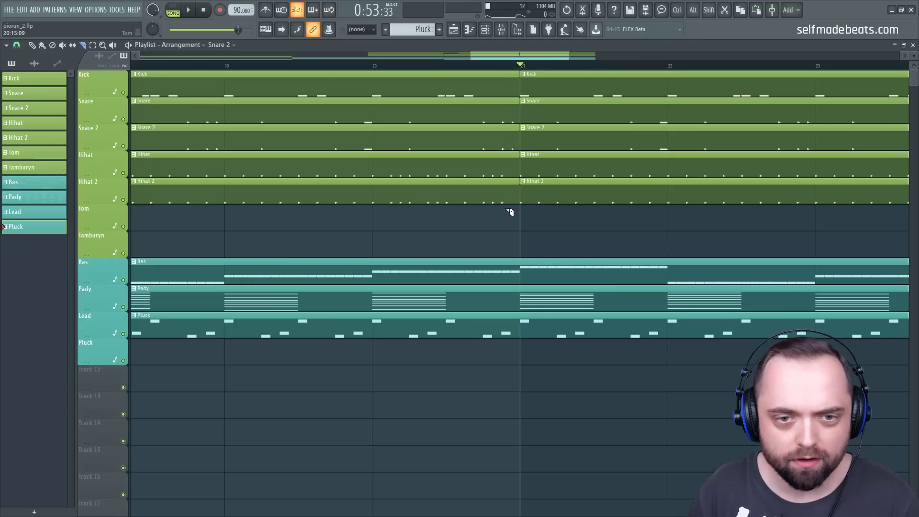
pyautogui.moveTo(500, 229); pyautogui.dragTo(491, 90)
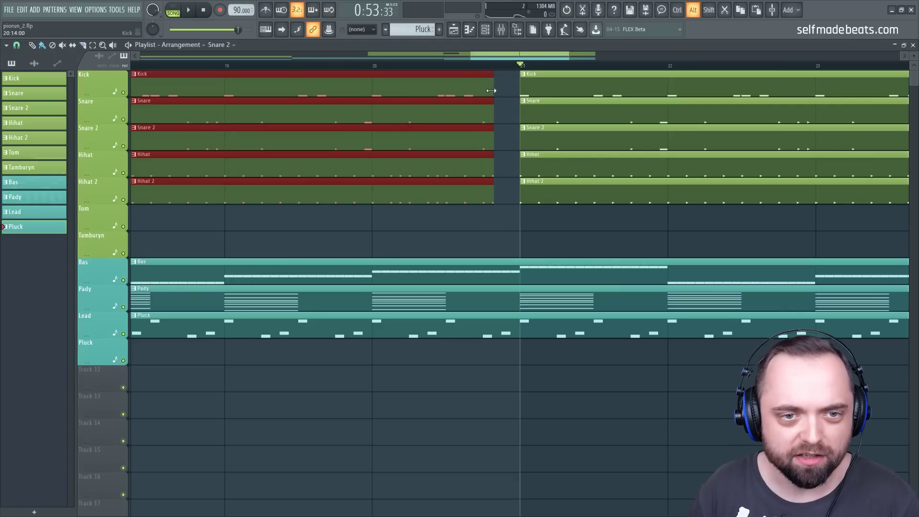
# - Play the song across bar 21 to hear the short drum break, and deselect the trimmed clips
pyautogui.press('space')
pyautogui.scroll(-8, 390, 66)
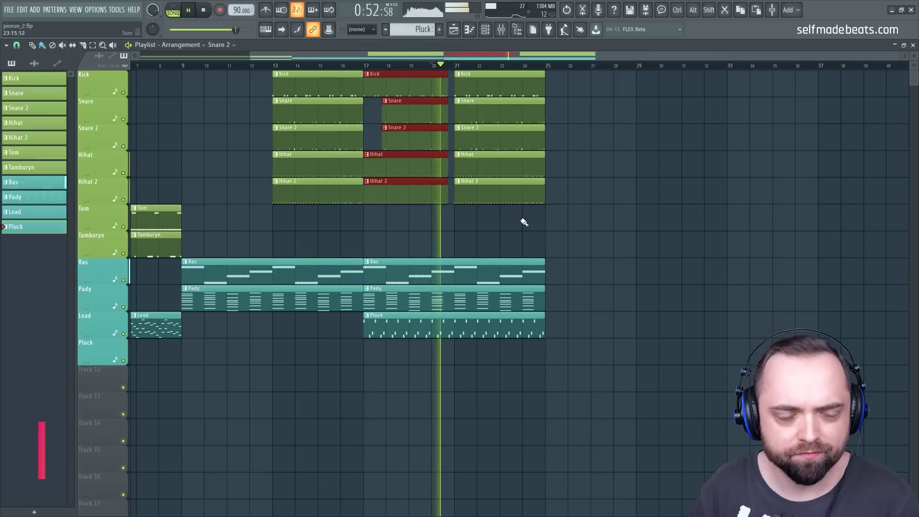
pyautogui.click(524, 222)
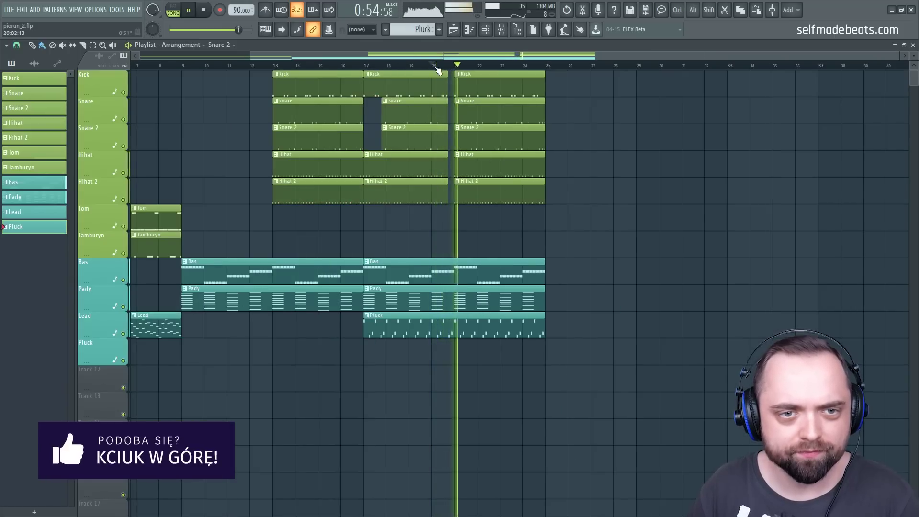
pyautogui.scroll(-3, 437, 70)
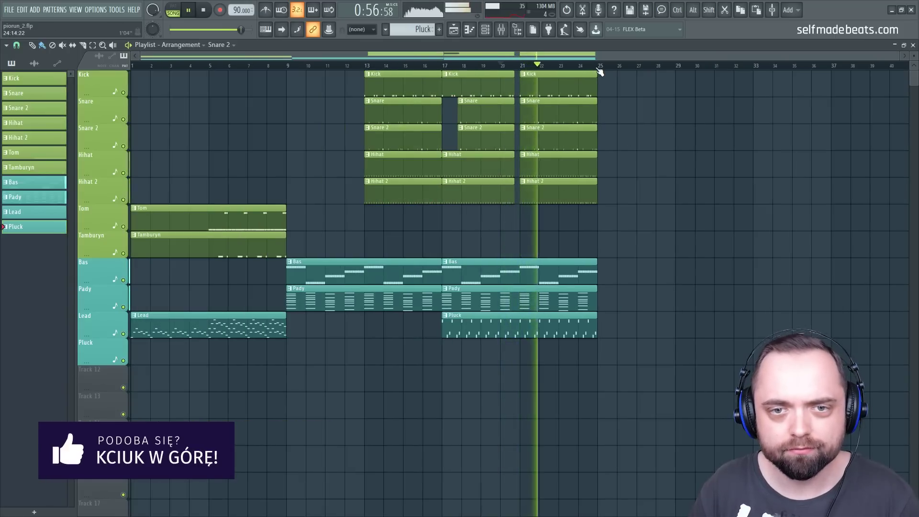
# - Stop playback and trim the ends of the last Kick, Snare and Snare 2 clips to shortly after the start of bar 24
pyautogui.scroll(10, 600, 71)
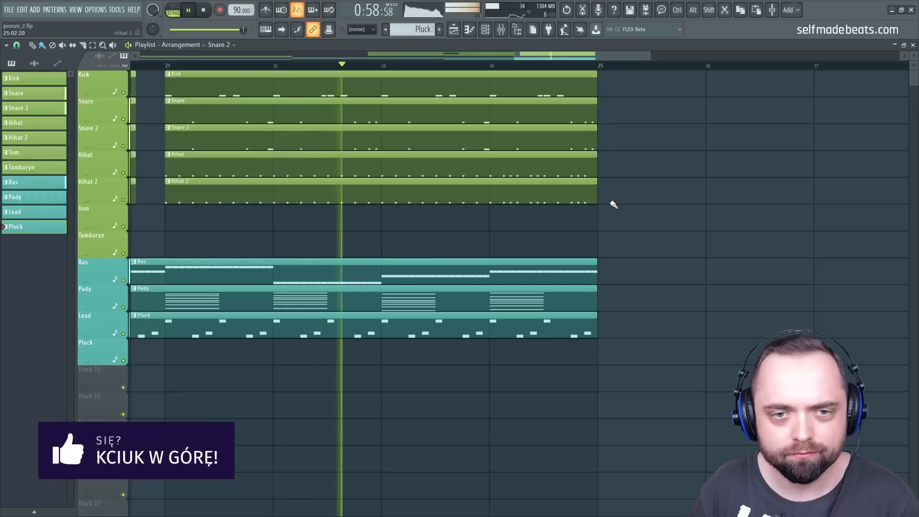
pyautogui.moveTo(611, 224); pyautogui.dragTo(566, 86)
pyautogui.click(599, 89)
pyautogui.rightClick(604, 94)
pyautogui.press('space')
pyautogui.moveTo(608, 123); pyautogui.dragTo(514, 88)
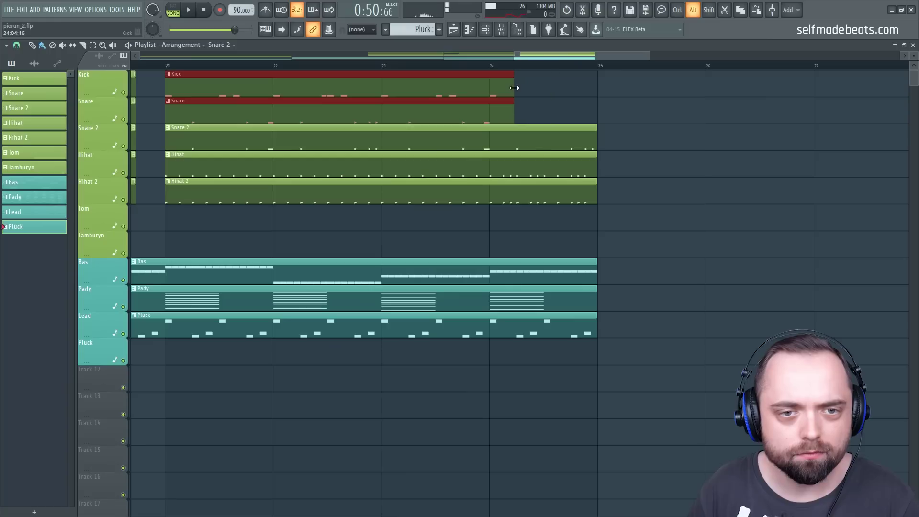
pyautogui.click(608, 149)
pyautogui.moveTo(597, 146); pyautogui.dragTo(509, 150)
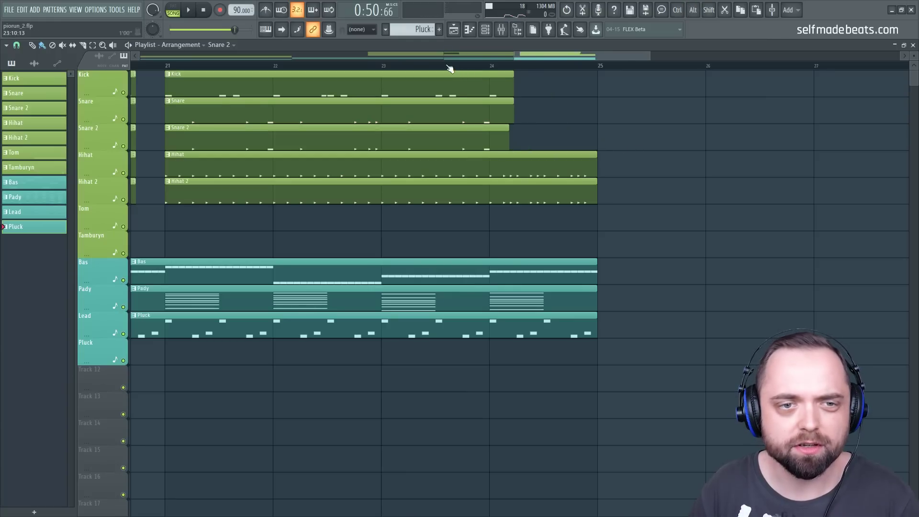
# - Play the song from bar 24 to hear the section's ending, stop playback and move the playhead to bar 13
pyautogui.click(488, 66)
pyautogui.press('space')
pyautogui.scroll(-6, 600, 139)
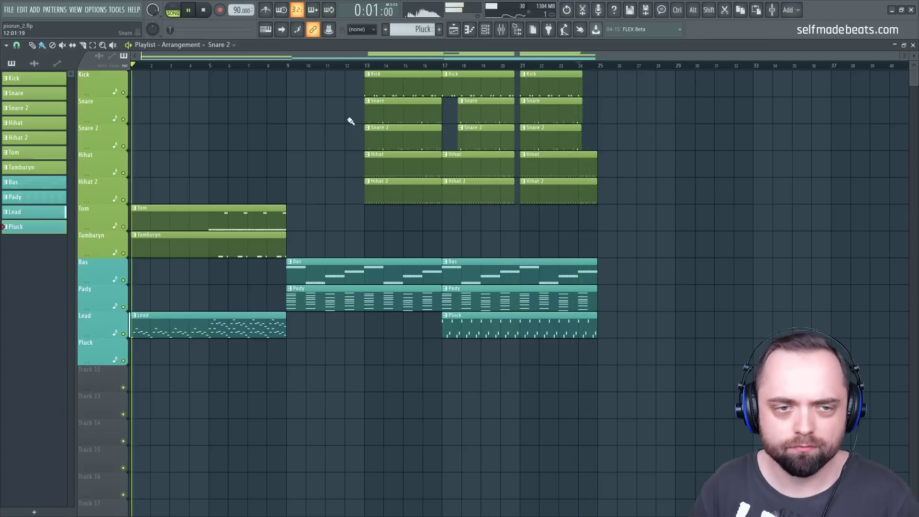
pyautogui.press('space')
pyautogui.click(363, 66)
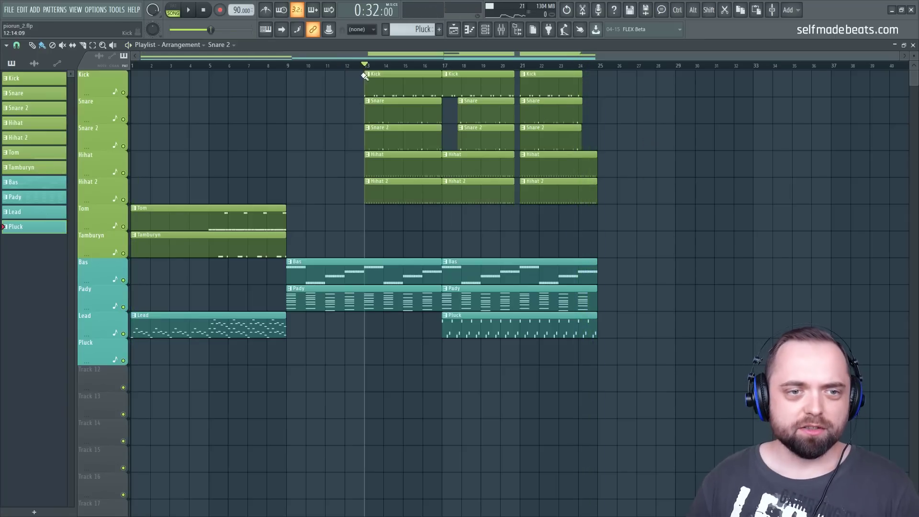